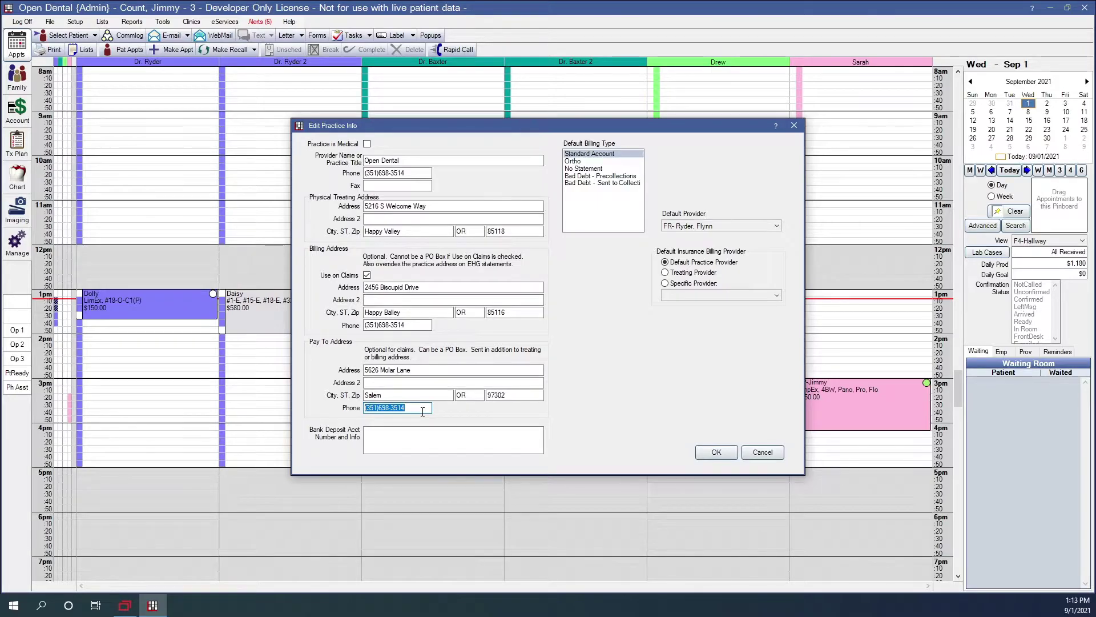
Save the practice information and switch the appointment schedule to the F1-All view
left_click(711, 451)
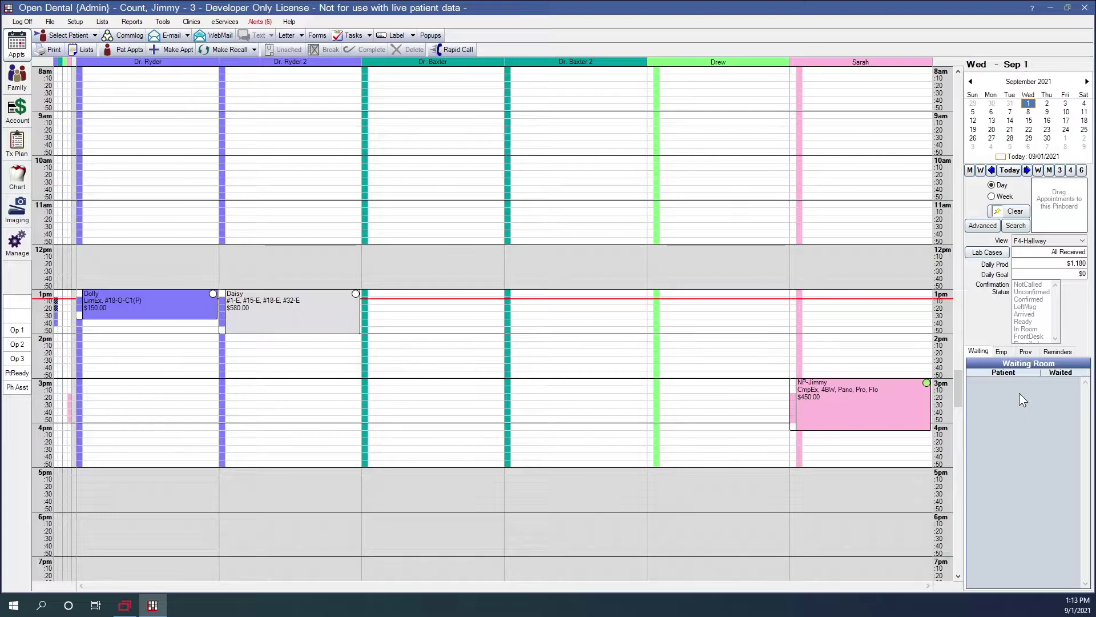
left_click(1043, 241)
left_click(1039, 256)
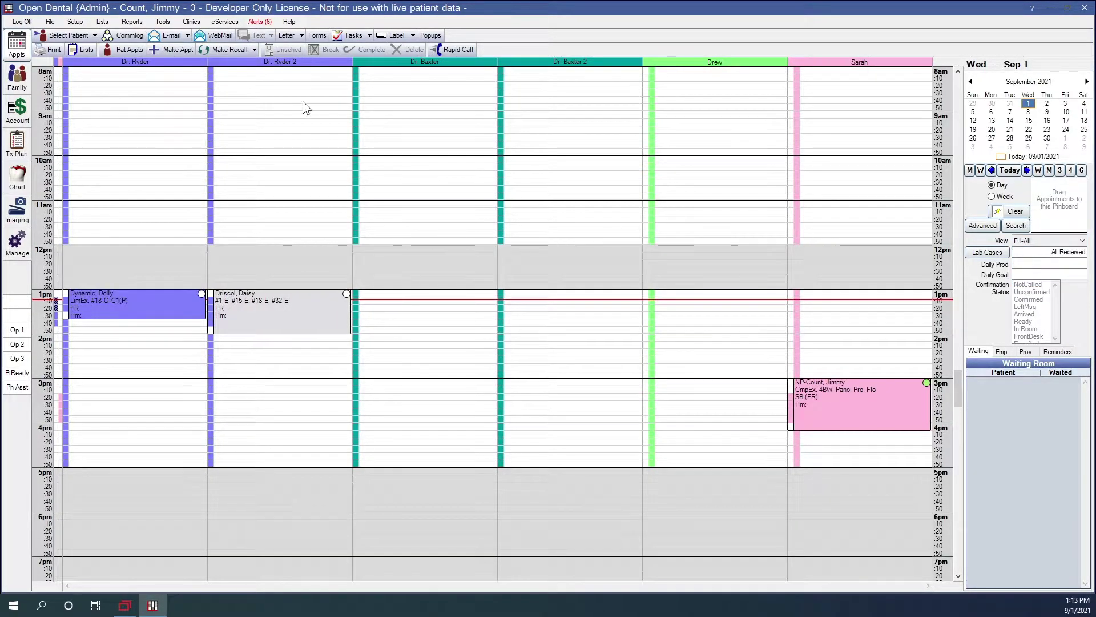
Review the waiting room and appearance settings in the appointment module preferences
left_click(75, 22)
mouse_move(78, 36)
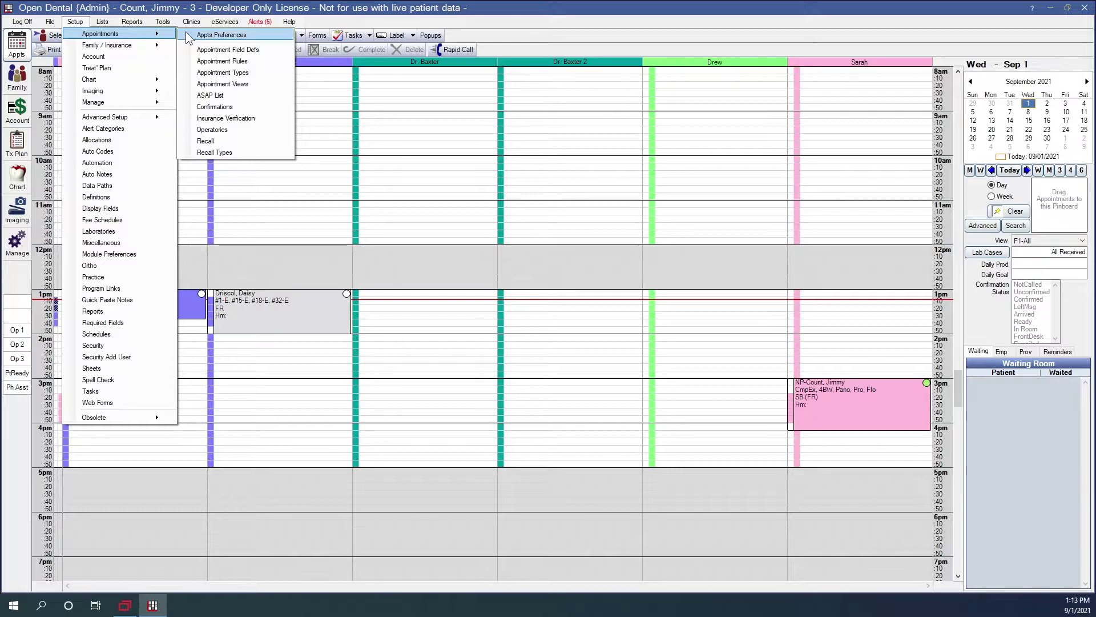
left_click(207, 36)
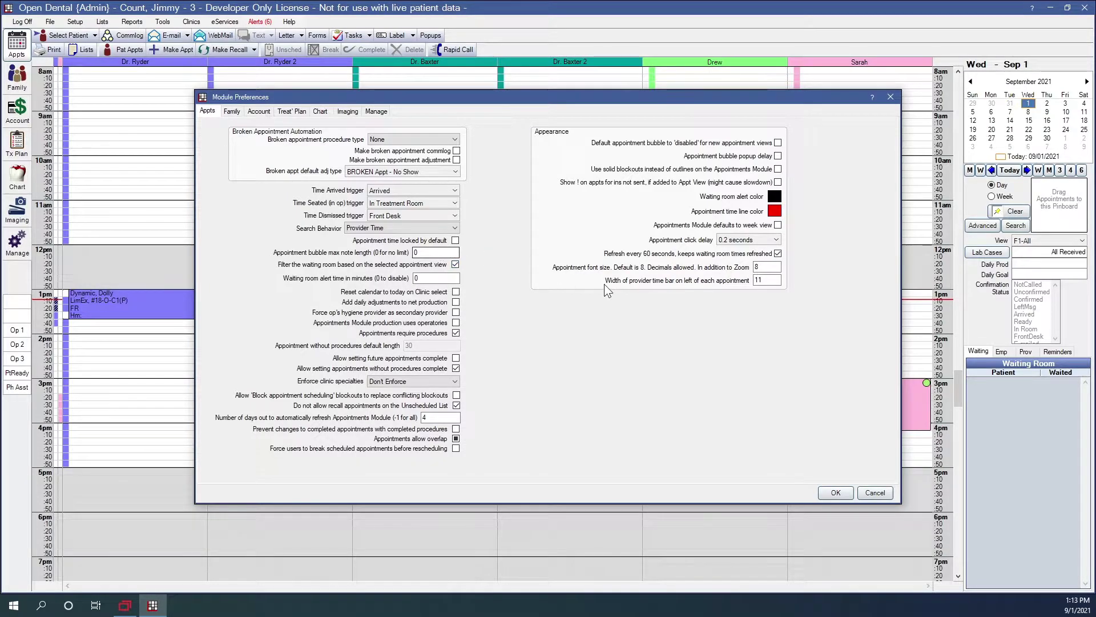
left_click(835, 495)
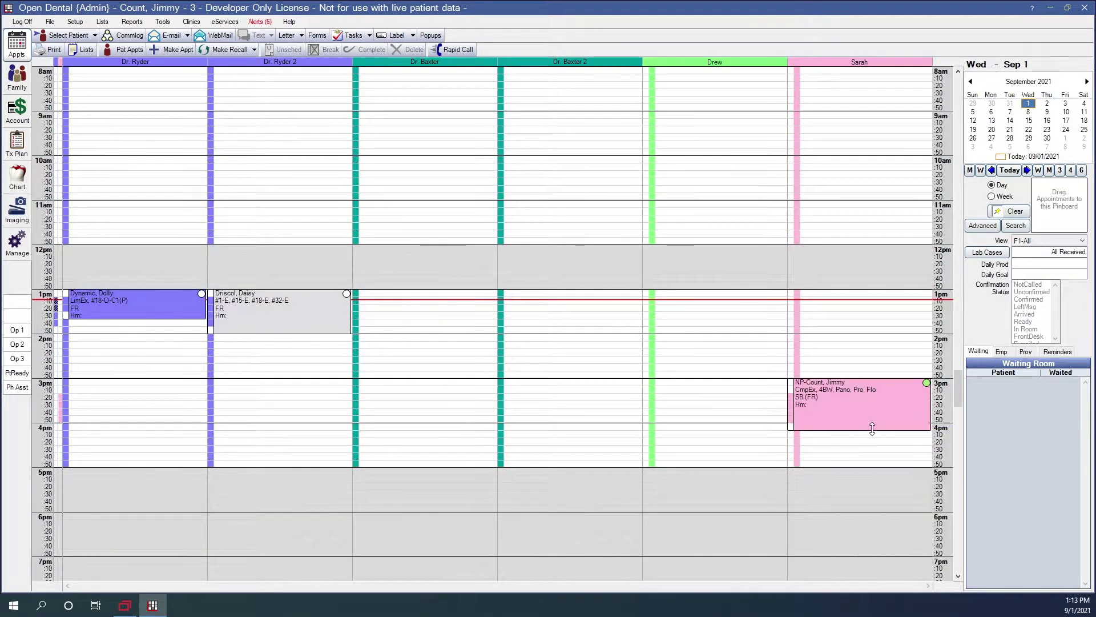
Display the schedule in the F2-Doc view for comparison and return to the F1-All view
left_click(1041, 239)
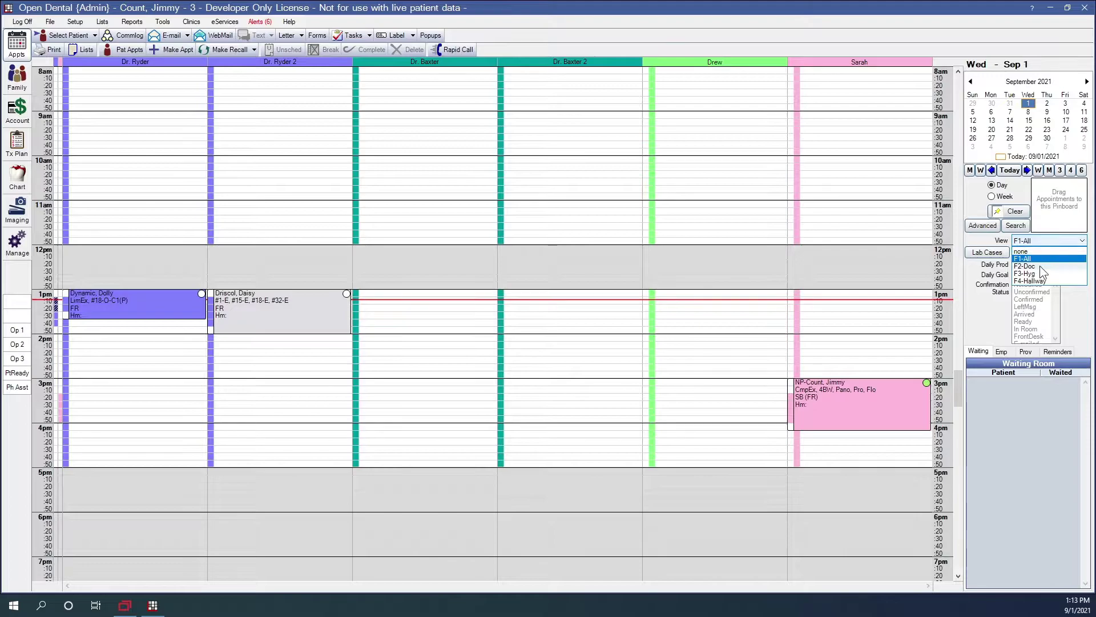
left_click(1036, 264)
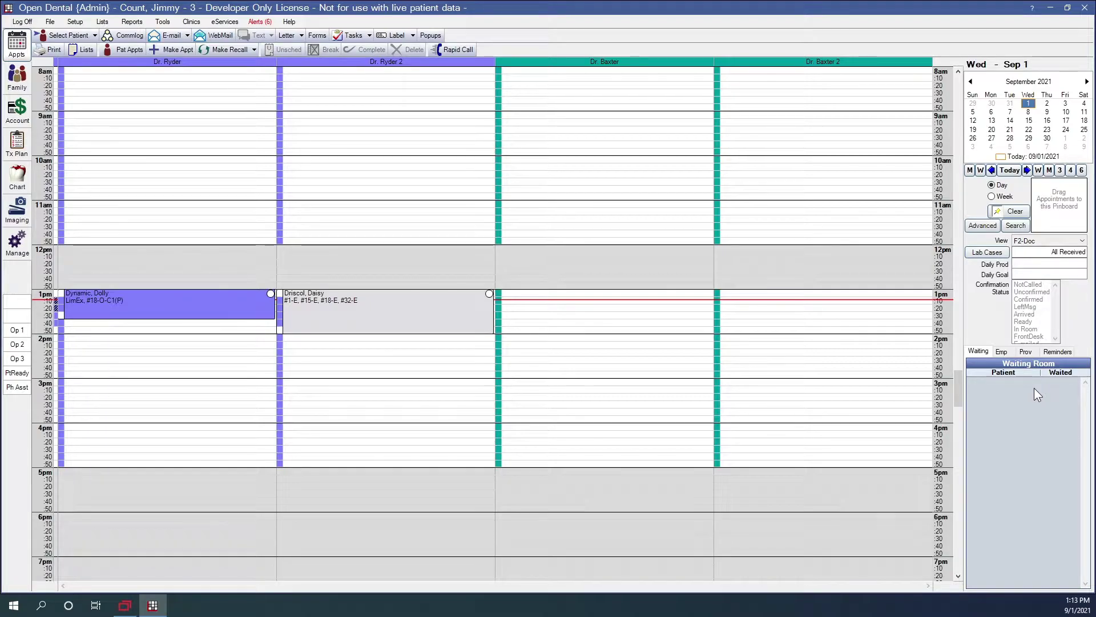
left_click(1045, 242)
left_click(1040, 261)
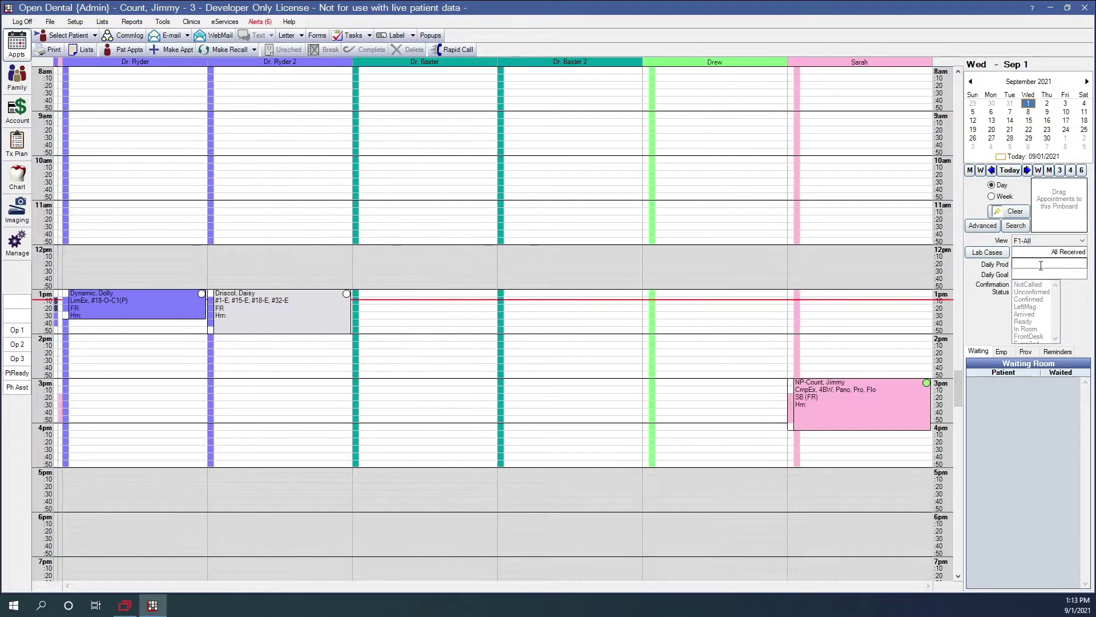
Open the F4-Hallway view for editing from the appointment views setup
mouse_move(804, 421)
left_click(75, 22)
mouse_move(73, 35)
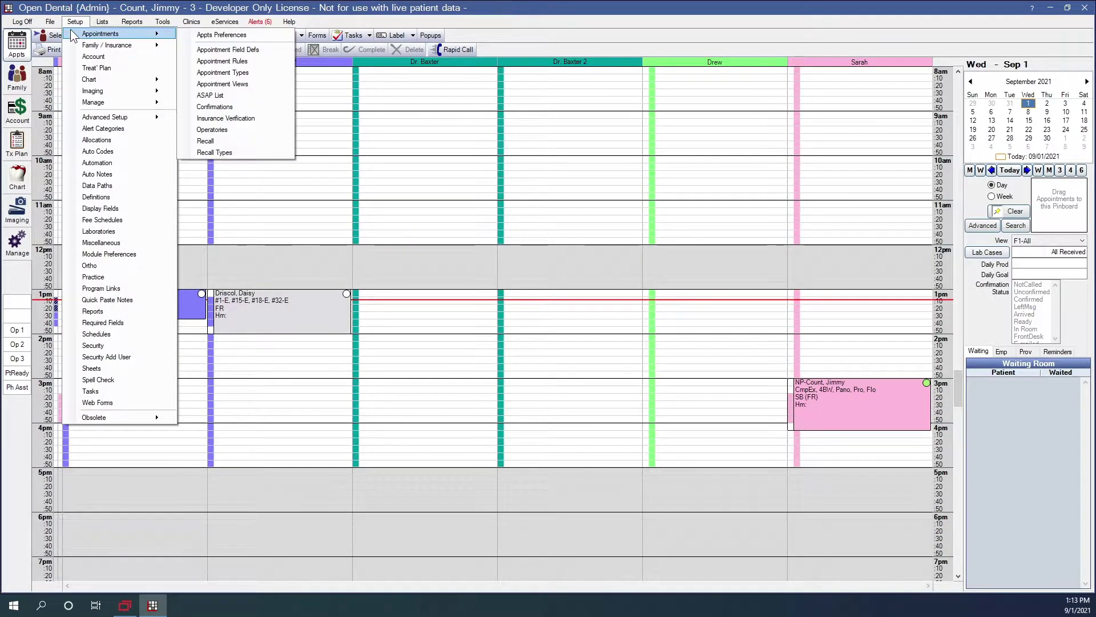
left_click(228, 84)
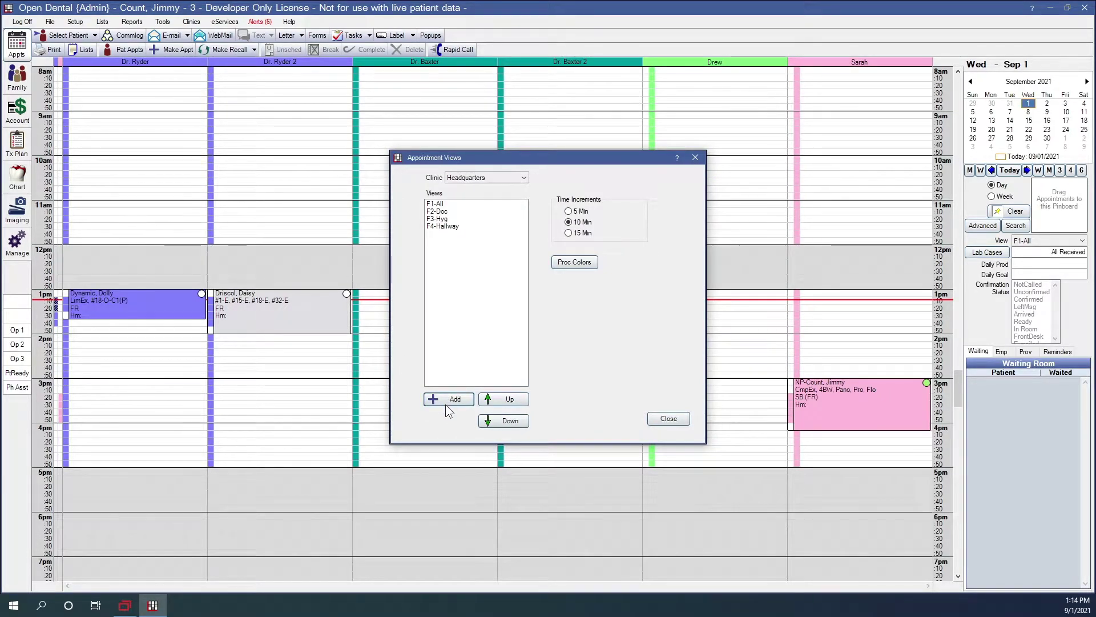
left_click(450, 228)
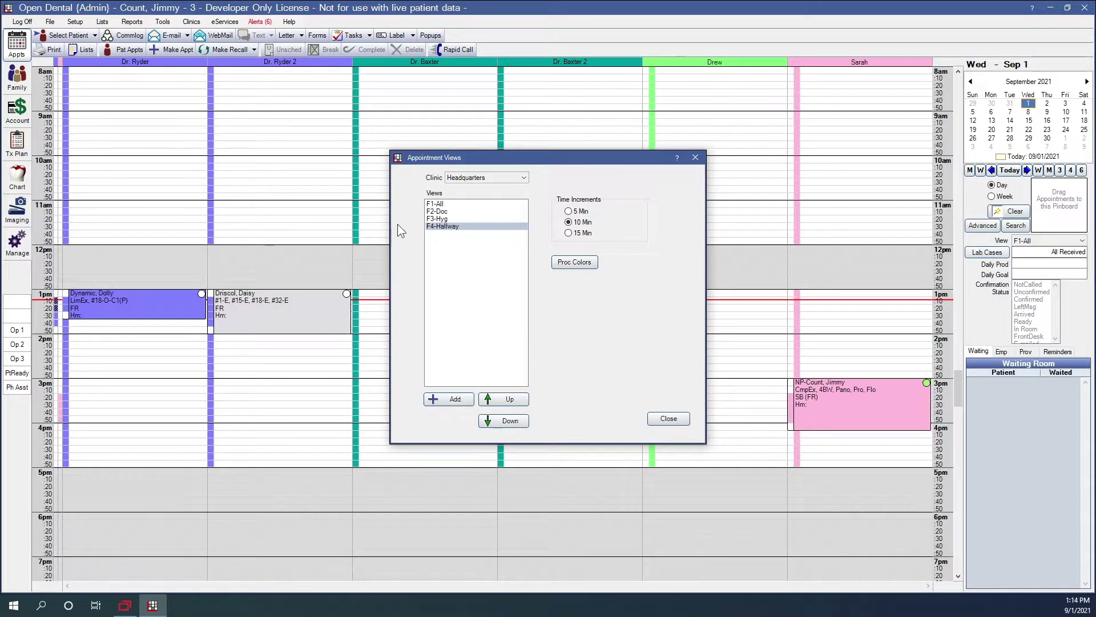
double_click(446, 225)
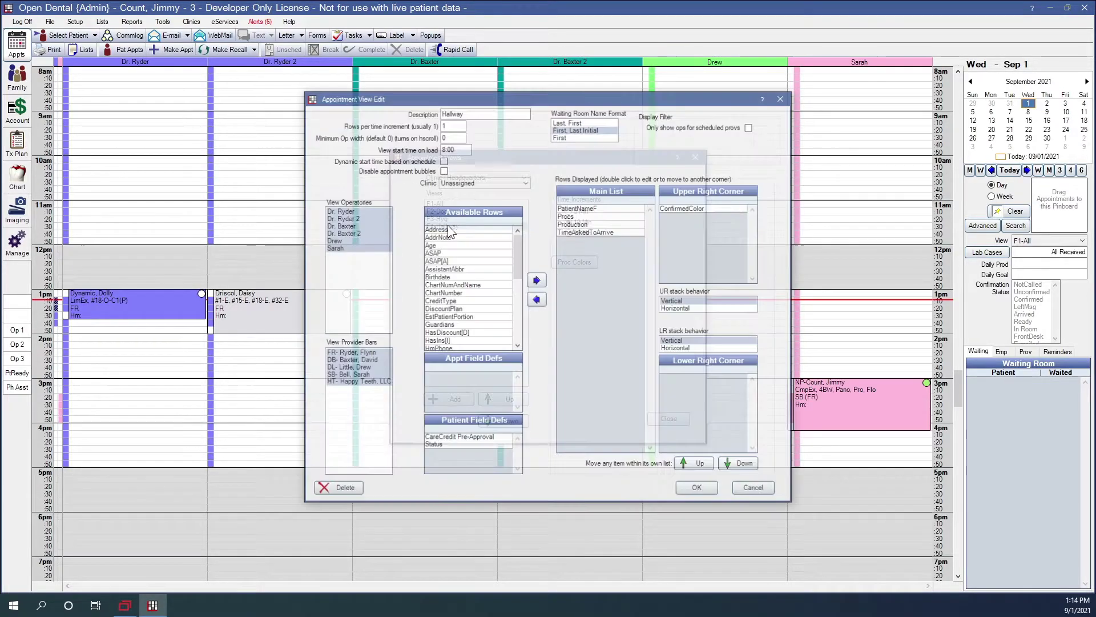
Try the waiting room name formats for the Hallway view and save it with First, Last Initial
left_click(563, 122)
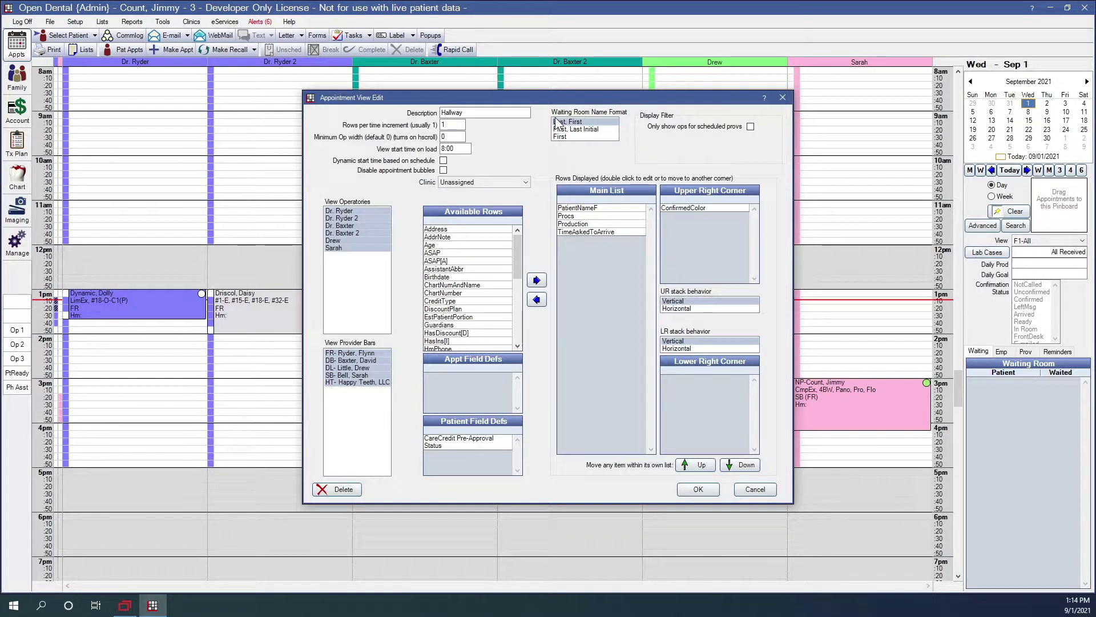
left_click(584, 129)
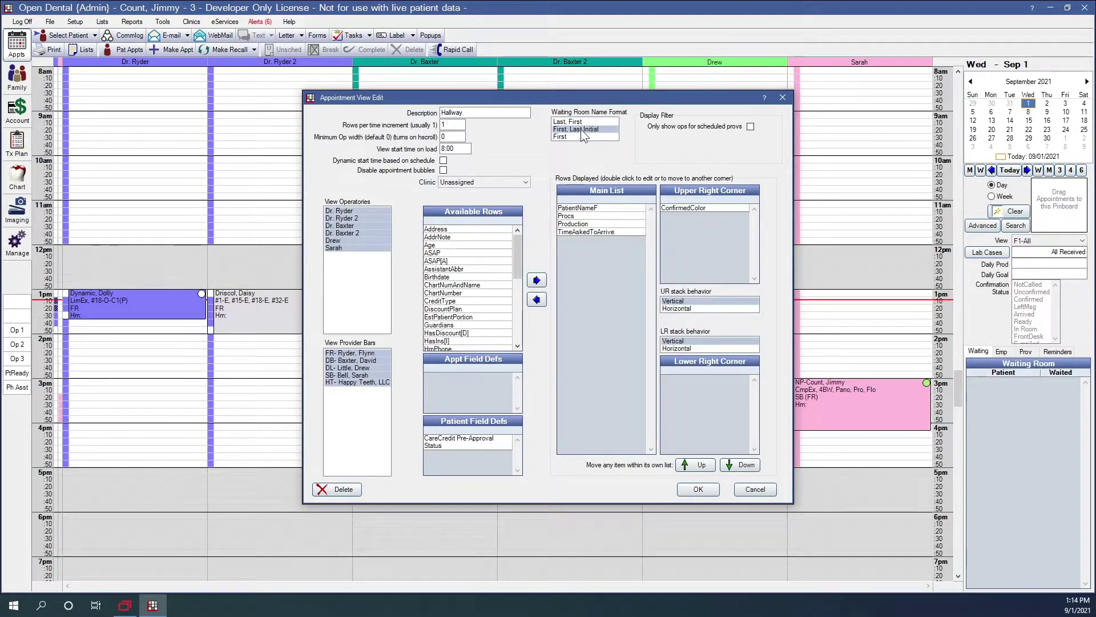
left_click(579, 137)
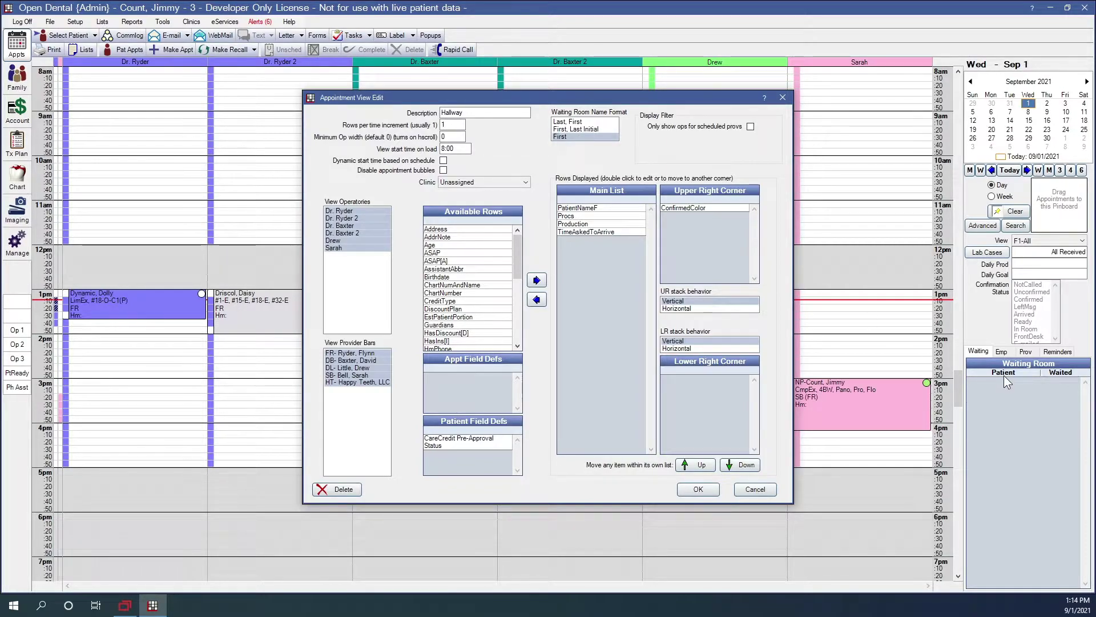
left_click(605, 128)
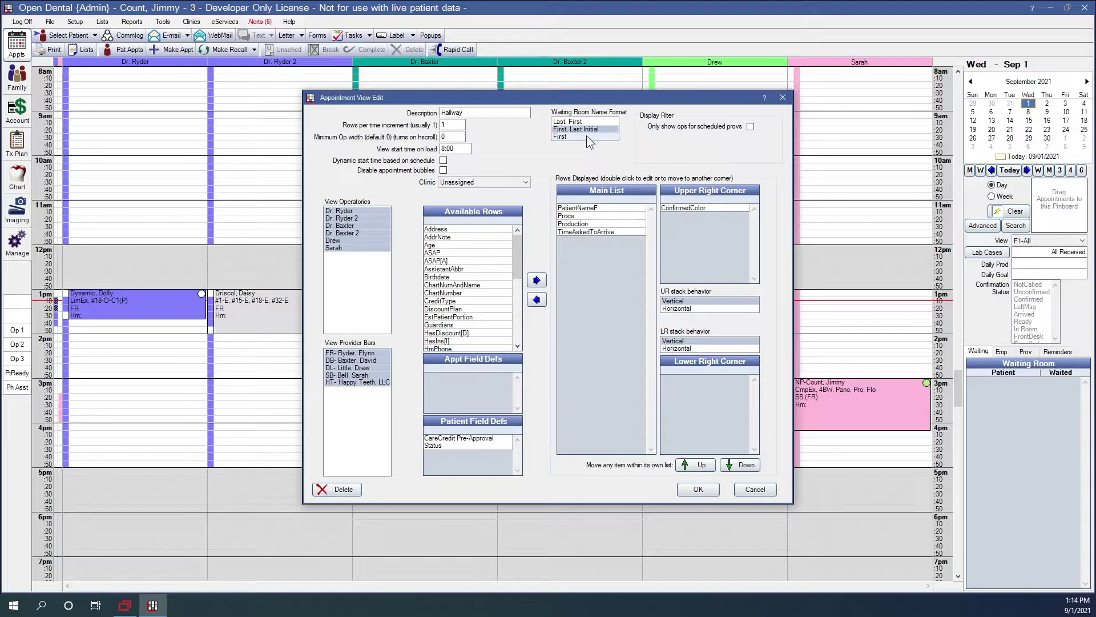
left_click(707, 491)
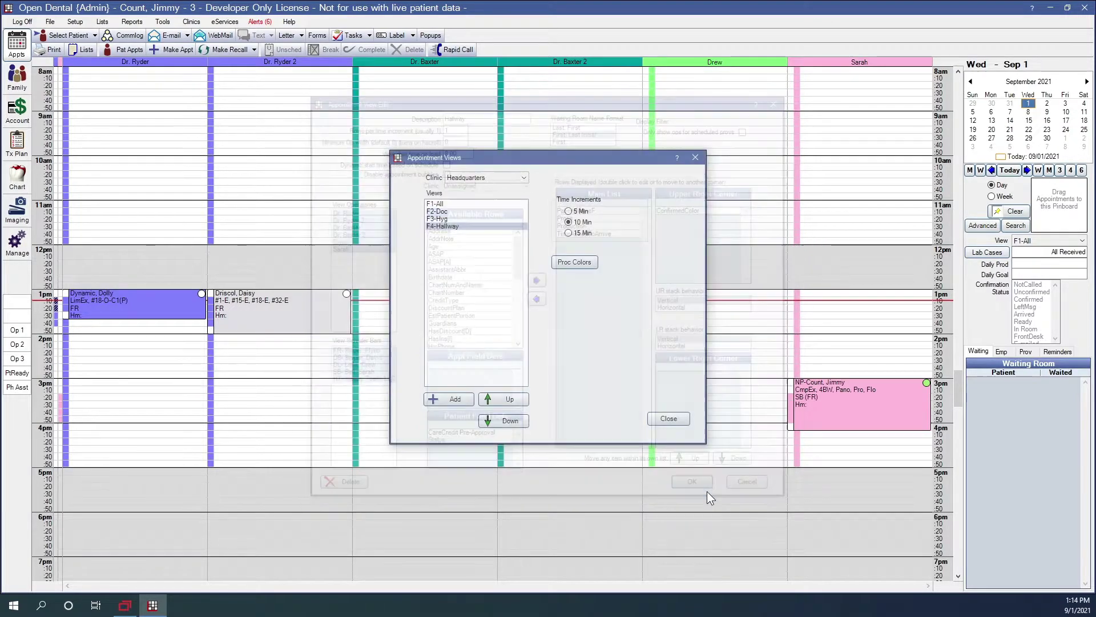
left_click(680, 417)
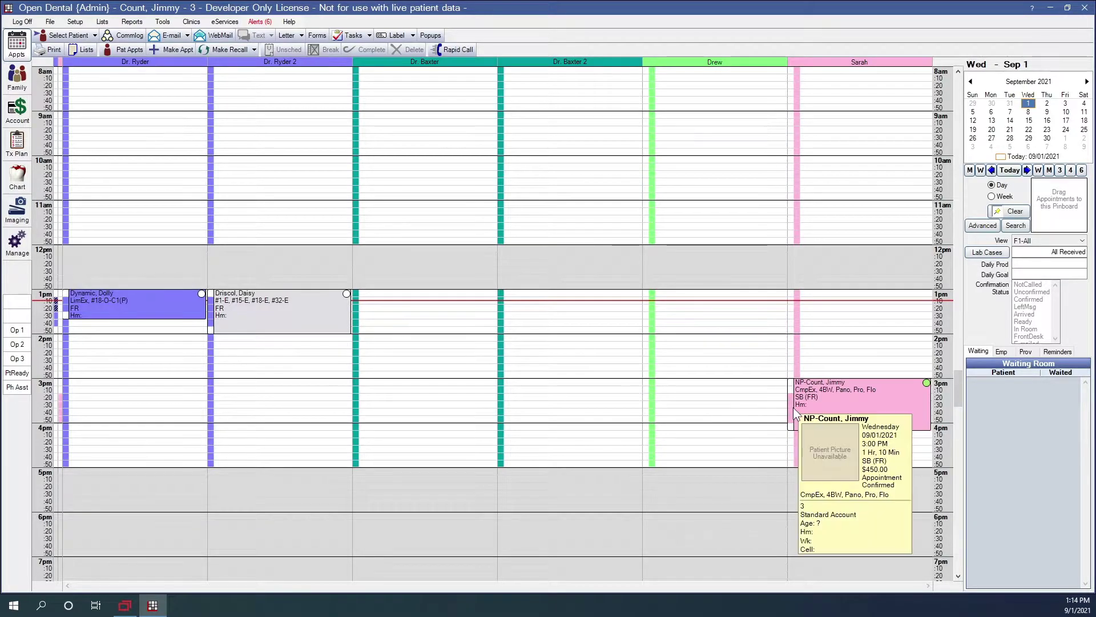
Set the confirmation status of the 3 pm new-patient appointment to Arrived
left_click(822, 402)
left_click(1030, 314)
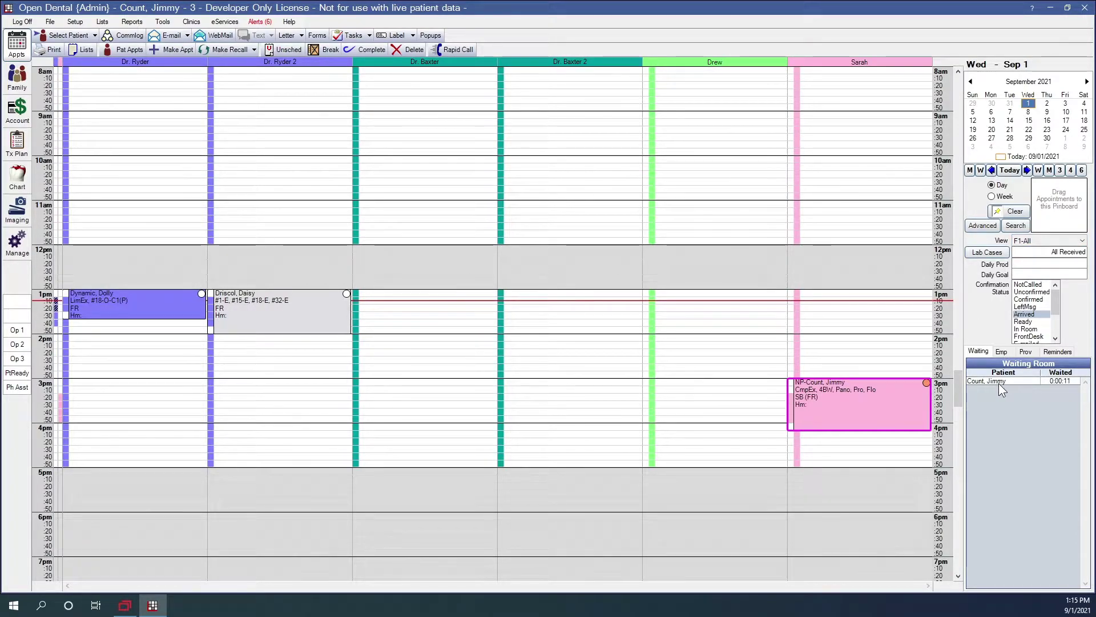
Compare the waiting room list across the F2-Doc, F3-Hyg and F4-Hallway views
left_click(1036, 240)
left_click(1030, 266)
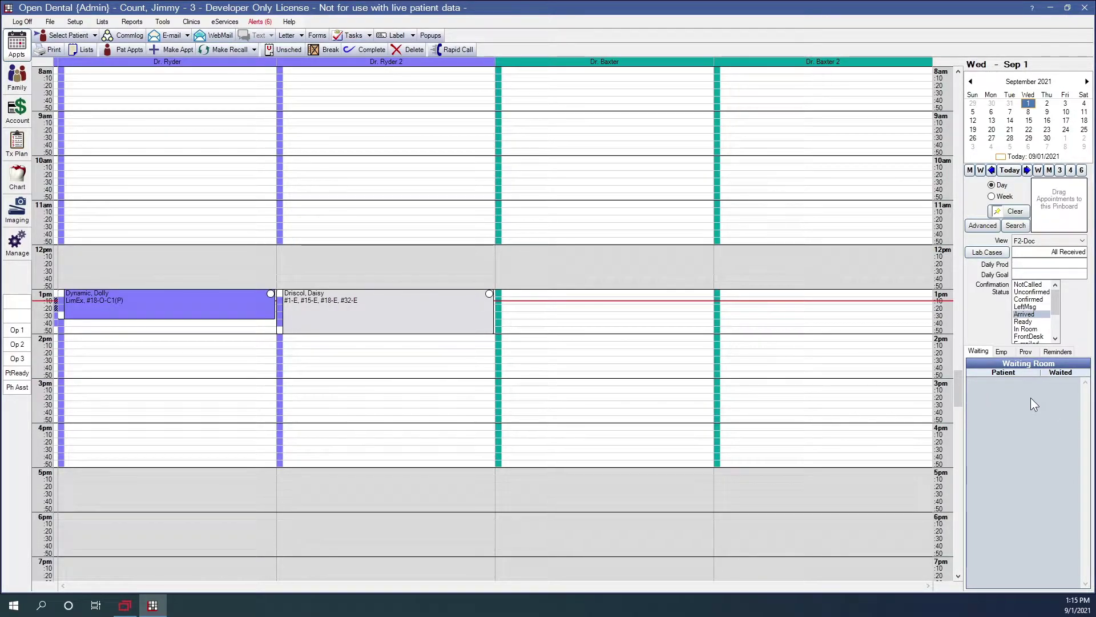
left_click(1033, 240)
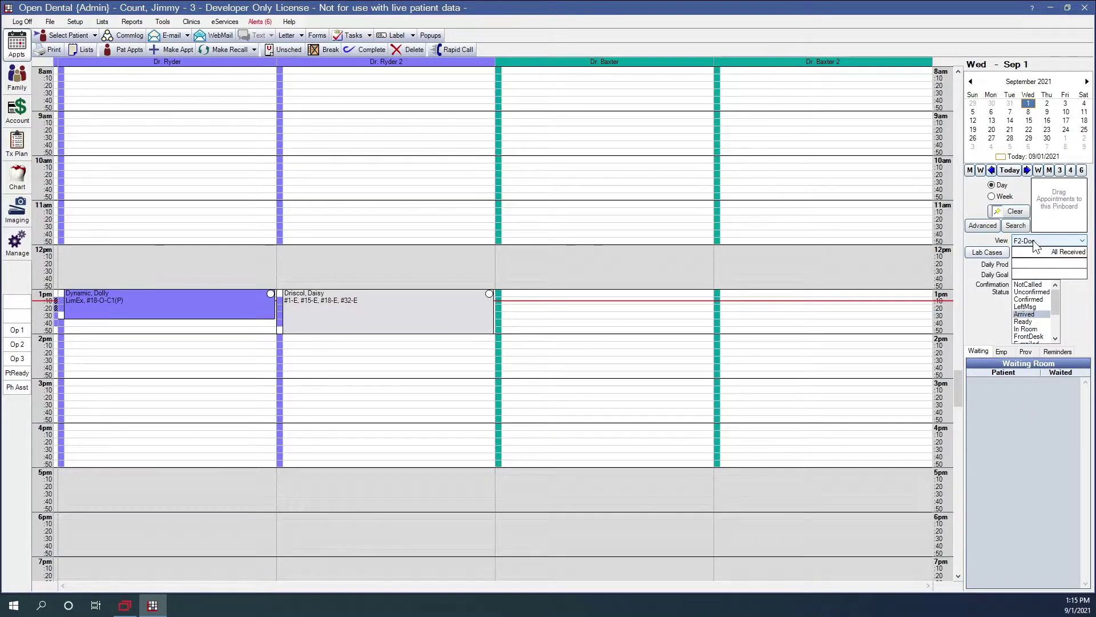
left_click(1028, 270)
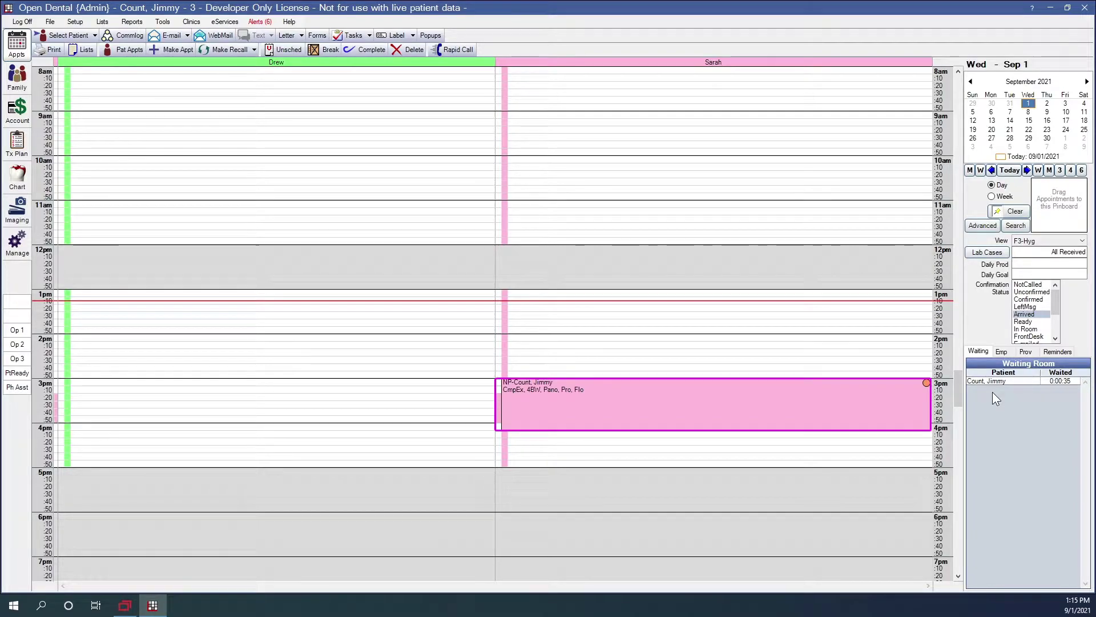
left_click(1032, 242)
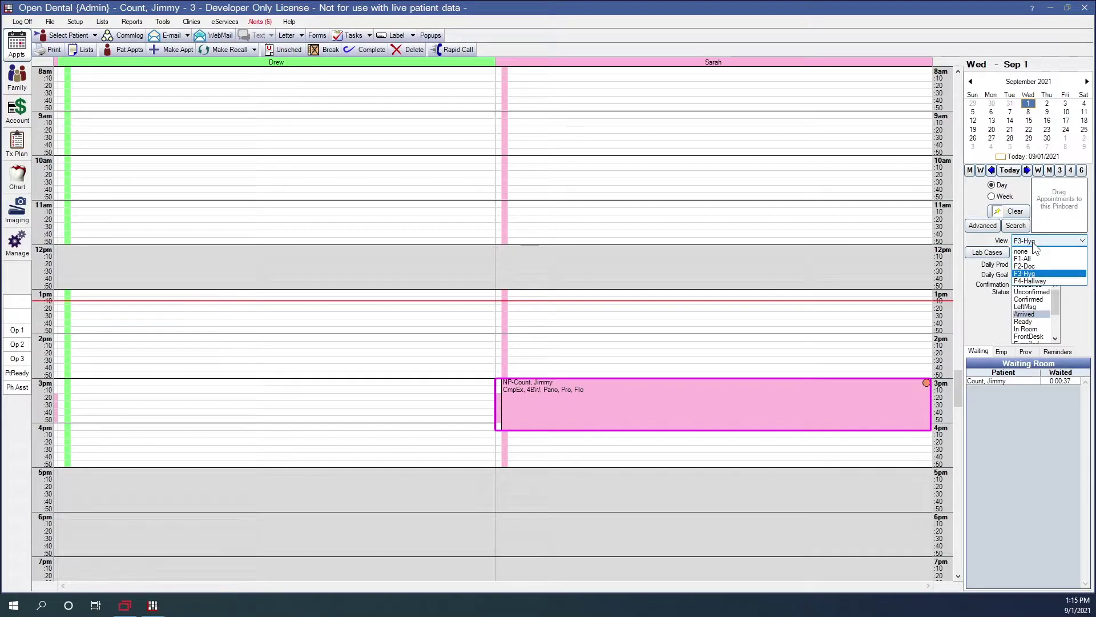
left_click(1028, 284)
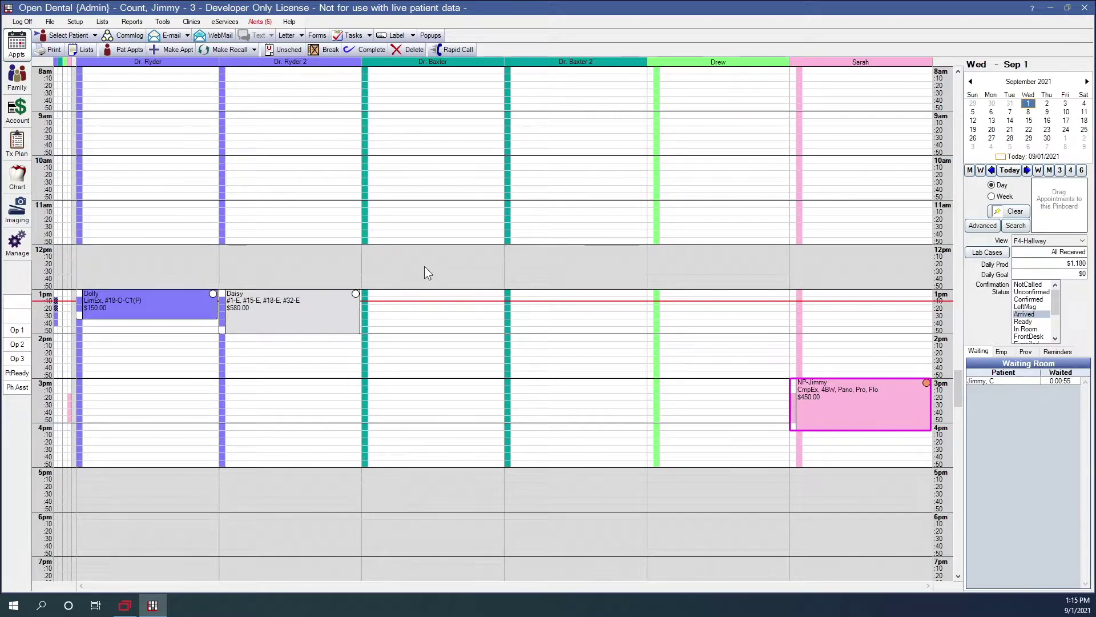
Open the tool for generating many pay periods in the time card setup and choose the Semi-Monthly interval
left_click(75, 22)
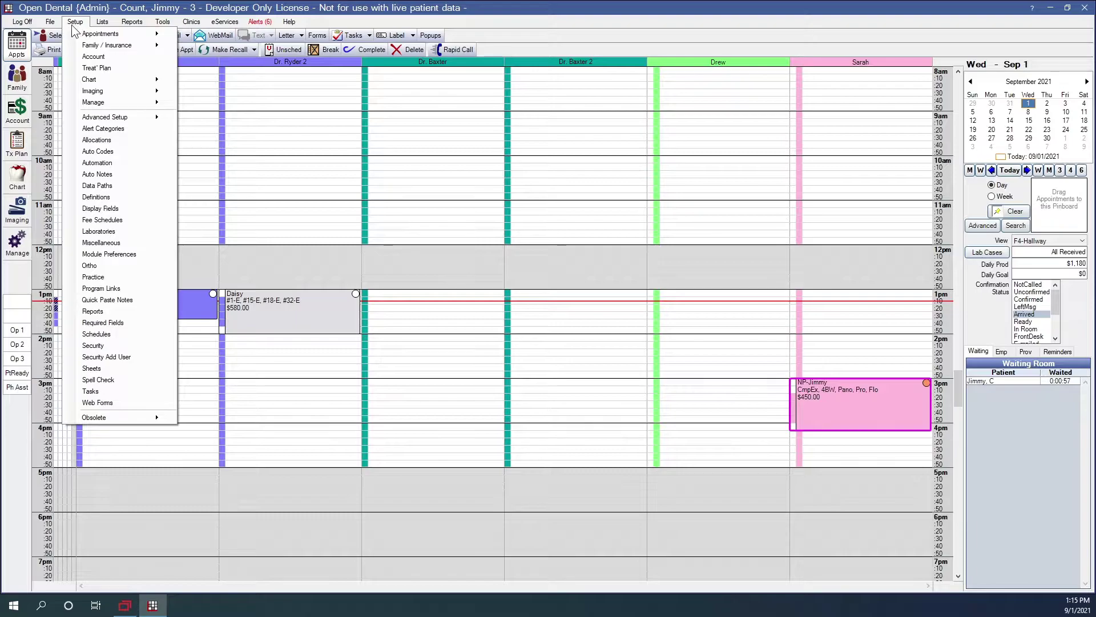
mouse_move(80, 101)
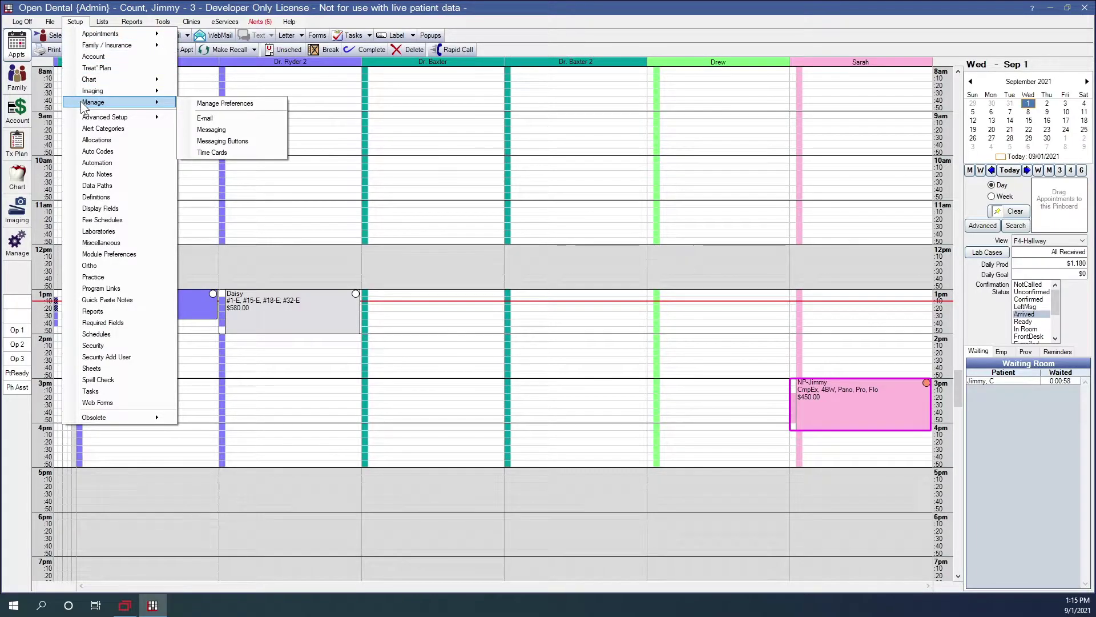
left_click(222, 150)
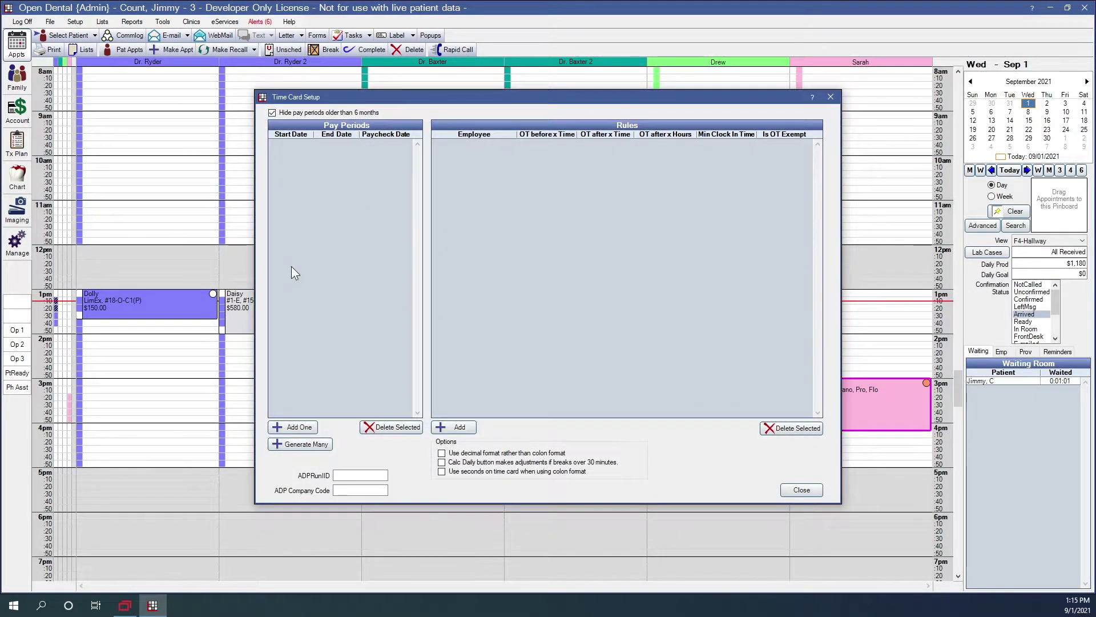
left_click(298, 447)
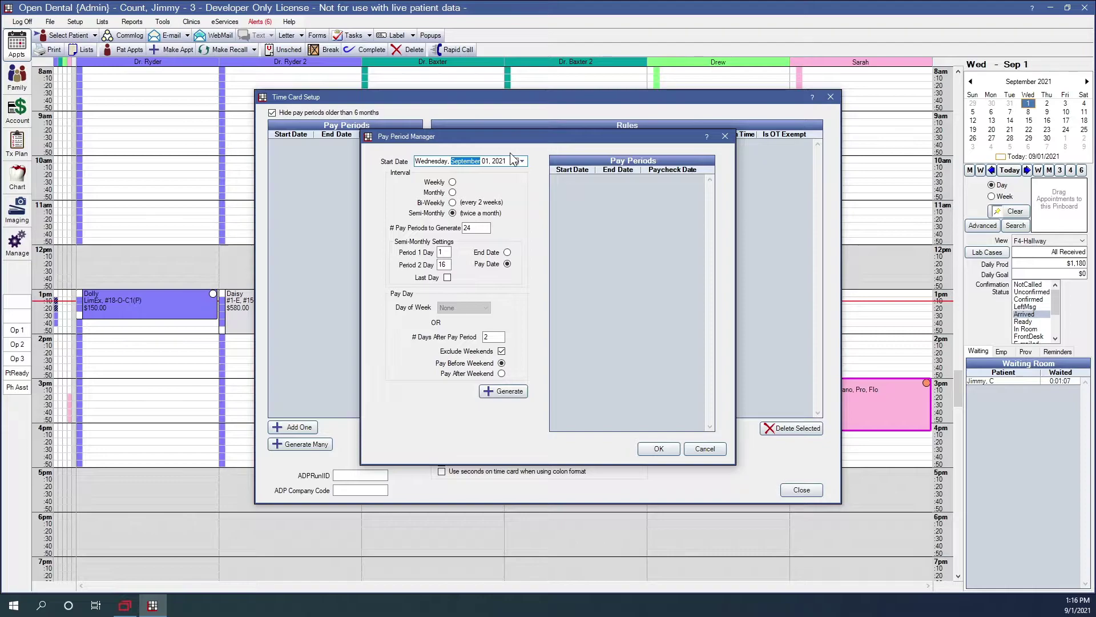
left_click(465, 226)
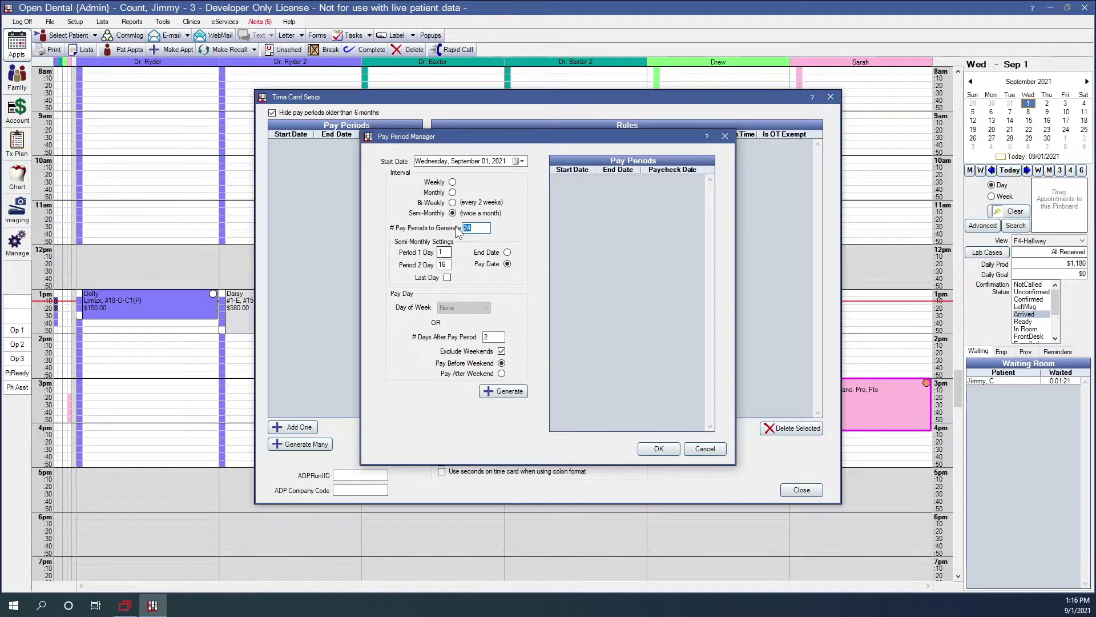
left_click(452, 202)
left_click(452, 213)
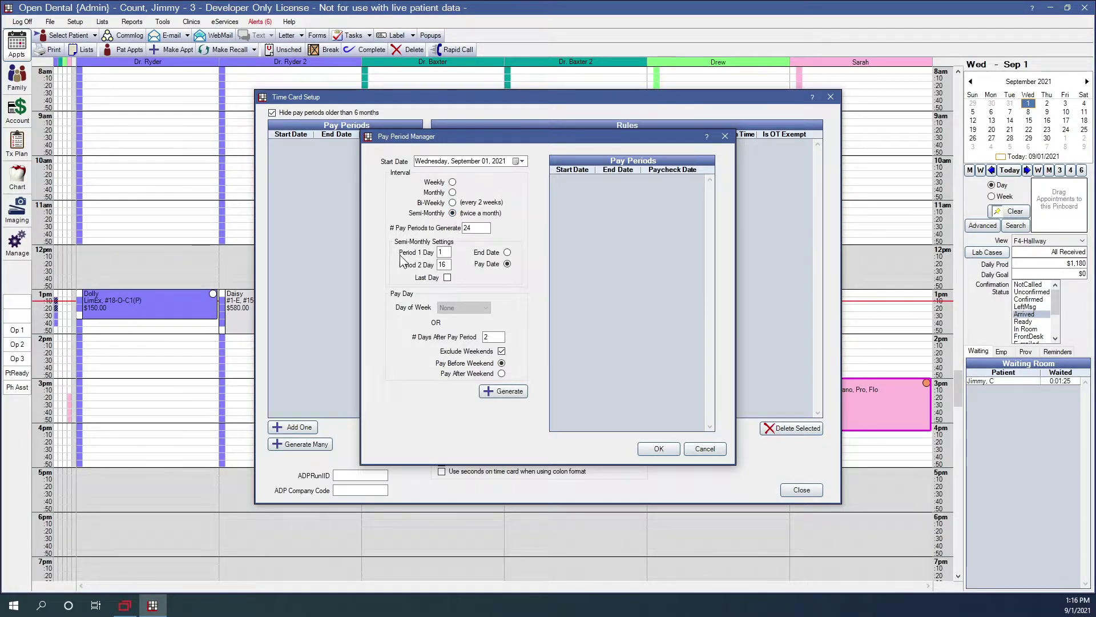
Set the semi-monthly Period 2 Day to 15 and base the period days on the pay date
double_click(439, 252)
double_click(443, 264)
type("15")
left_click(441, 256)
left_click(508, 252)
left_click(508, 264)
Try the Last Day option for the second semi-monthly period with Period 1 Day set to 15
left_click(448, 278)
double_click(443, 252)
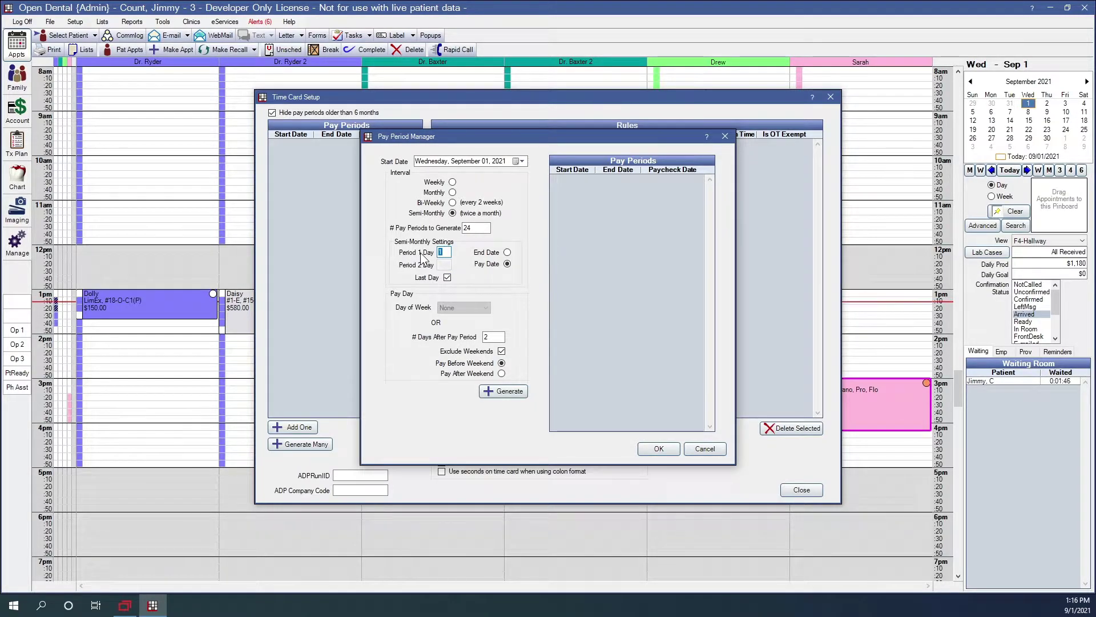
type("15")
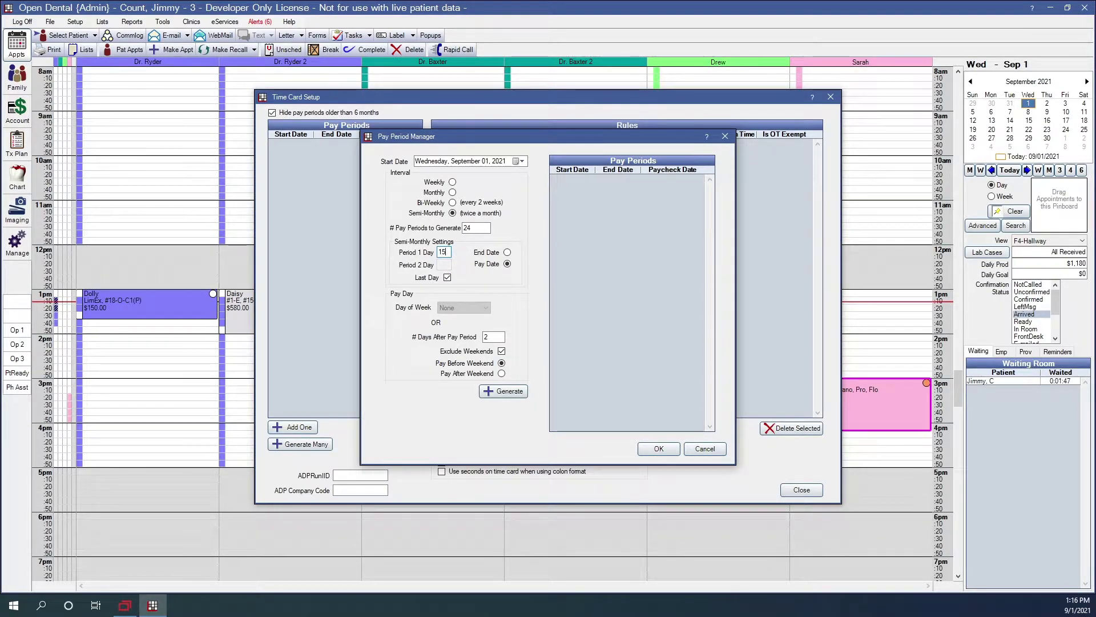
Turn off the Last Day option and set Period 1 Day to 1 and Period 2 Day to 15
left_click(447, 277)
type("1")
left_click(447, 264)
key("BackSpace")
type("5")
Generate 24 pay periods with payday 2 days after each period, excluding weekends and paying before the weekend
double_click(486, 337)
left_click(502, 351)
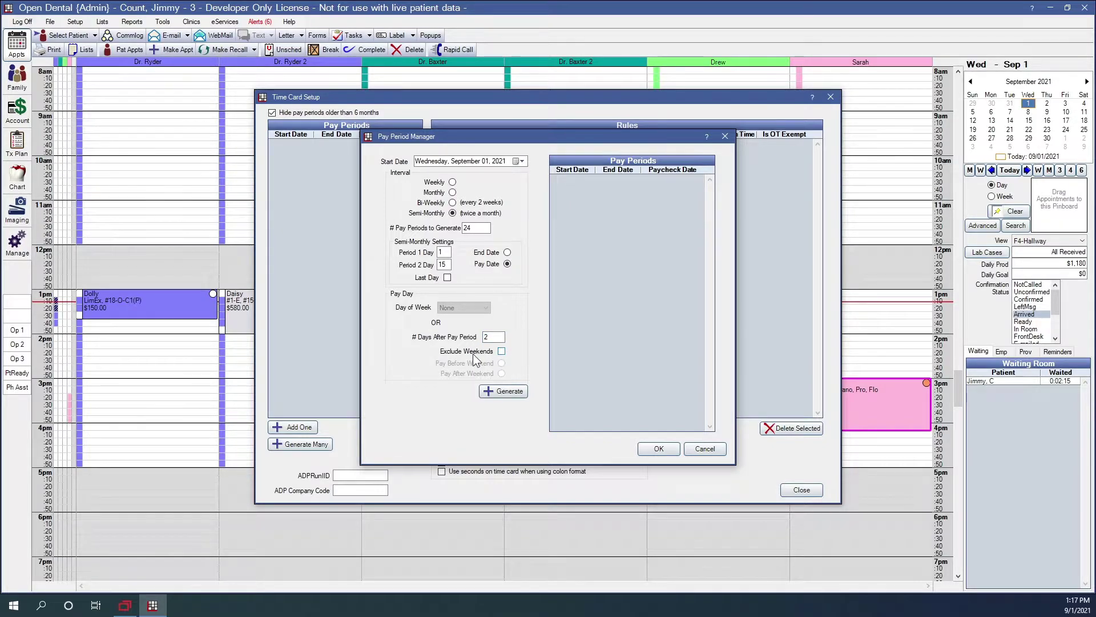
left_click(503, 352)
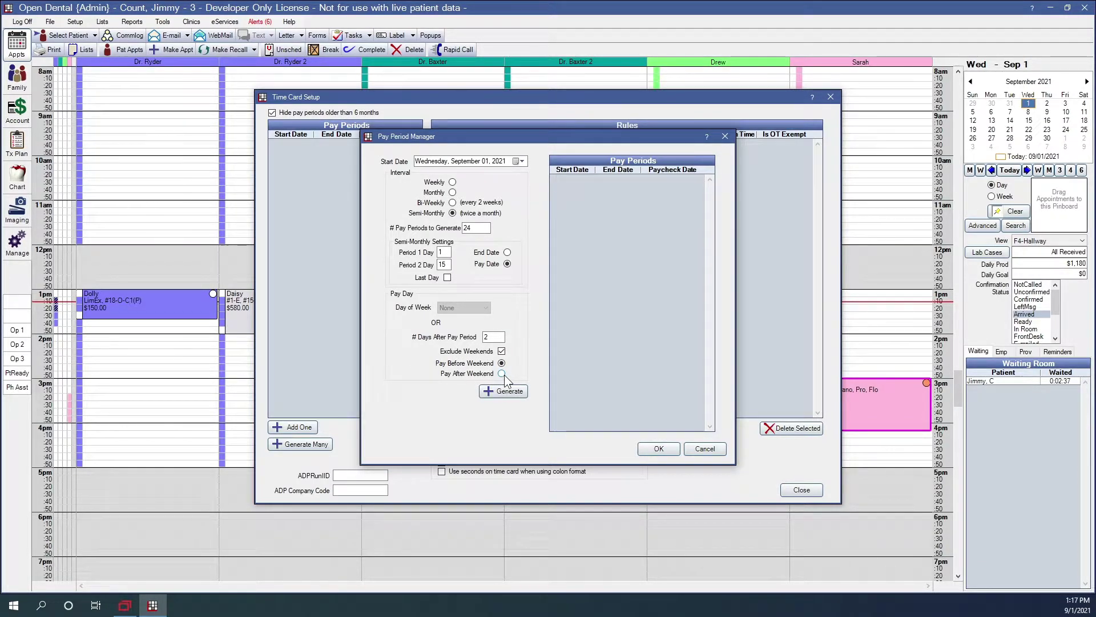
left_click(496, 392)
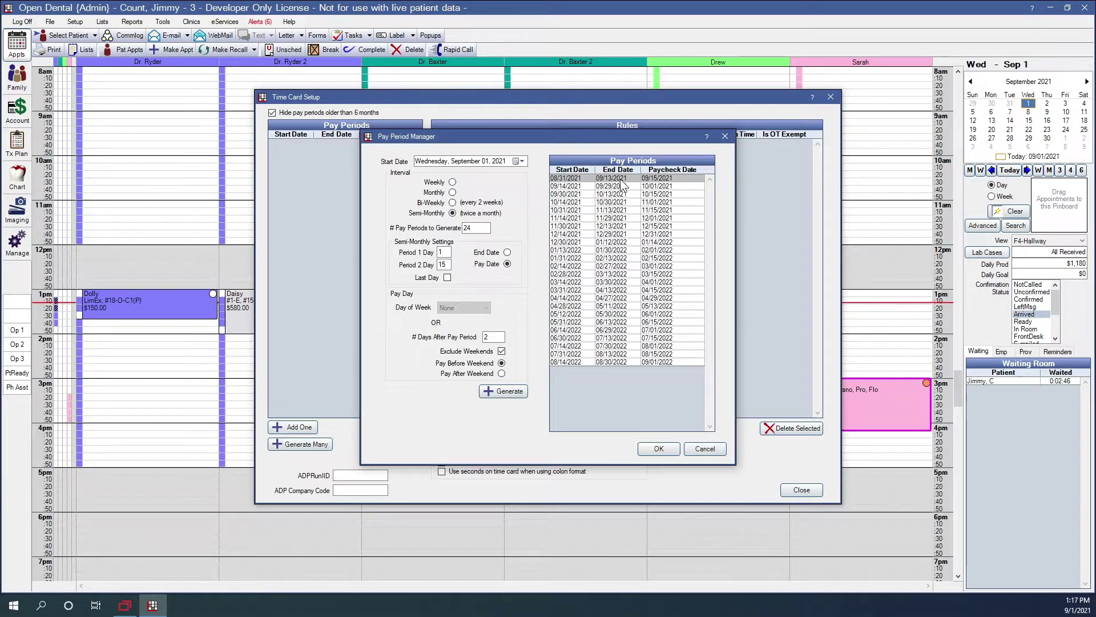
Check the 01/14/2022 paycheck date against the January 2022 system calendar, and leave the time card setup without saving the pay periods
double_click(487, 337)
left_click(658, 242)
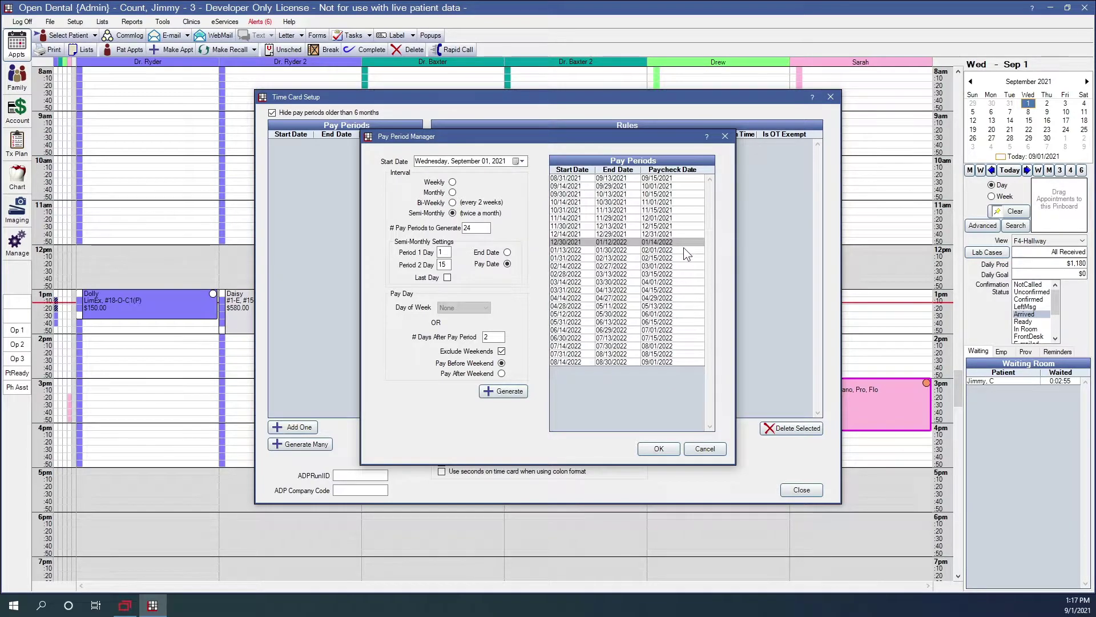
left_click(1068, 607)
left_click(1076, 256)
left_click(1075, 255)
left_click(1075, 256)
left_click(1075, 256)
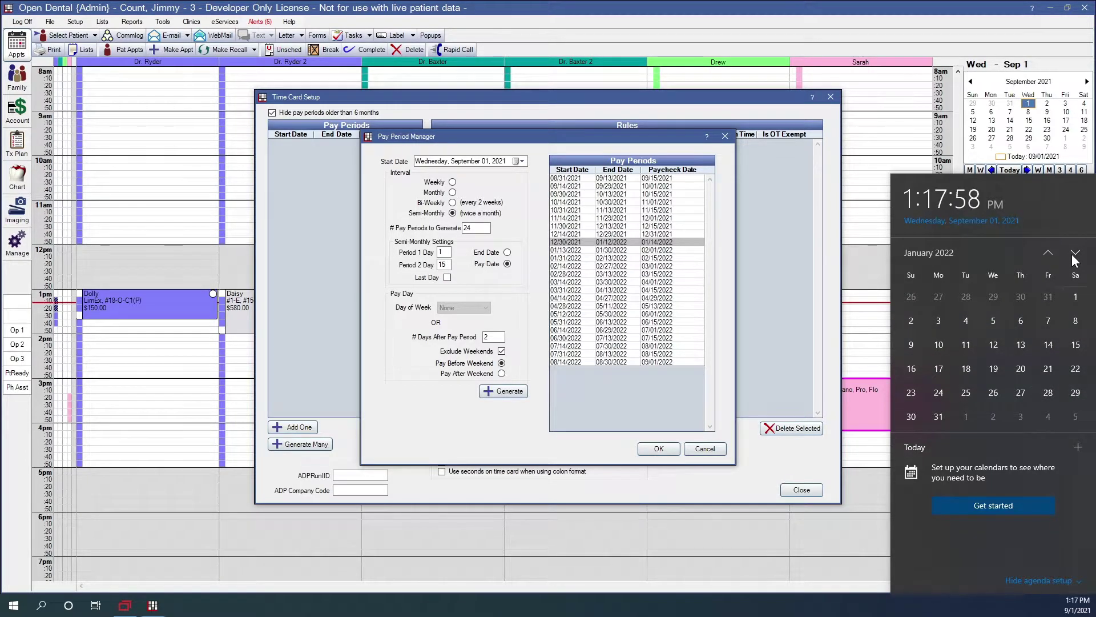
left_click(1079, 345)
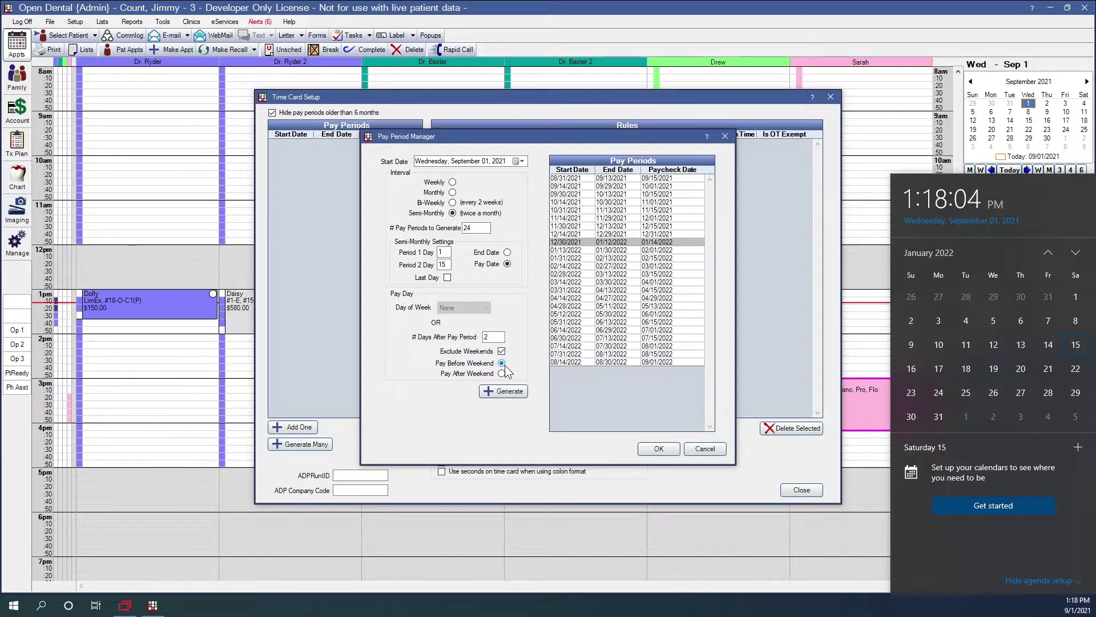
left_click(1043, 345)
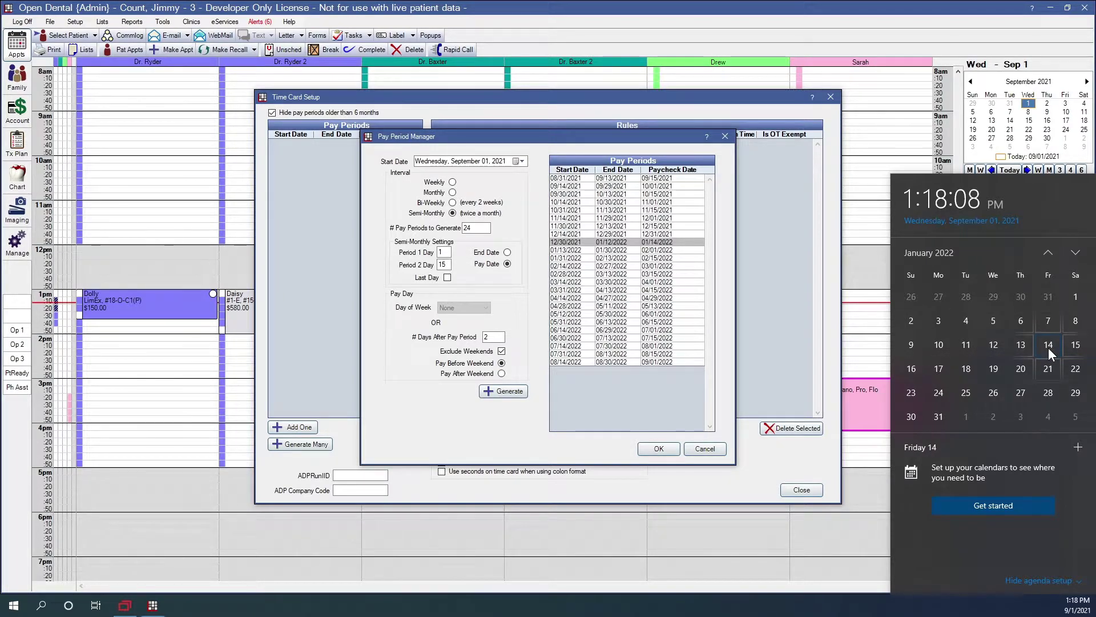
left_click(704, 449)
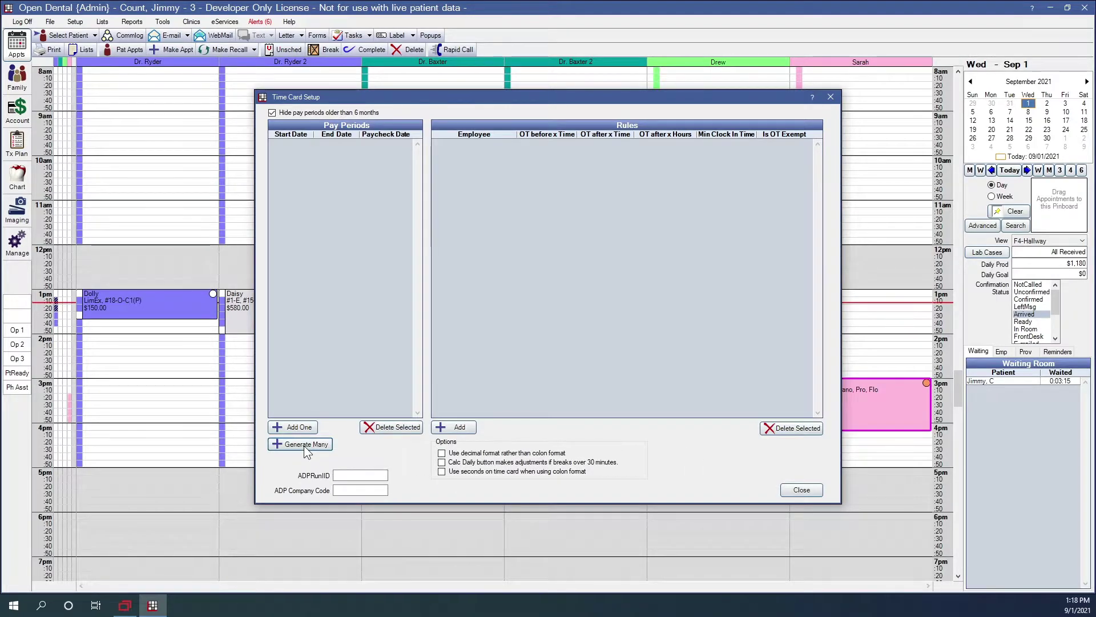
left_click(795, 490)
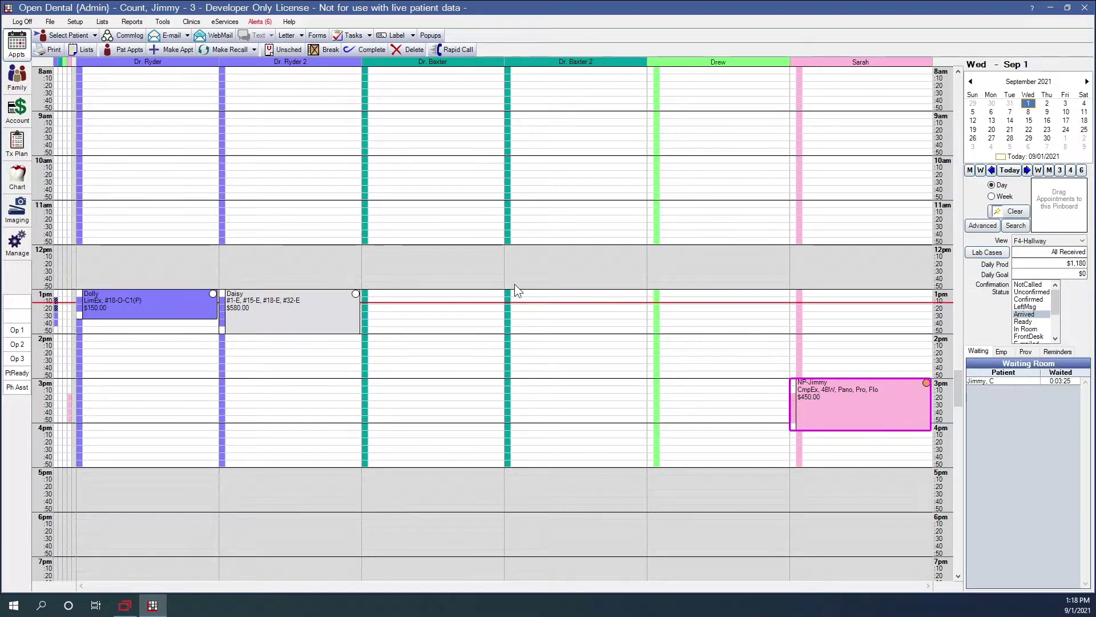
Add the Denture Deliver code N4120 to the excluded codes for the Incomplete Procedure Notes report in the report setup
left_click(136, 22)
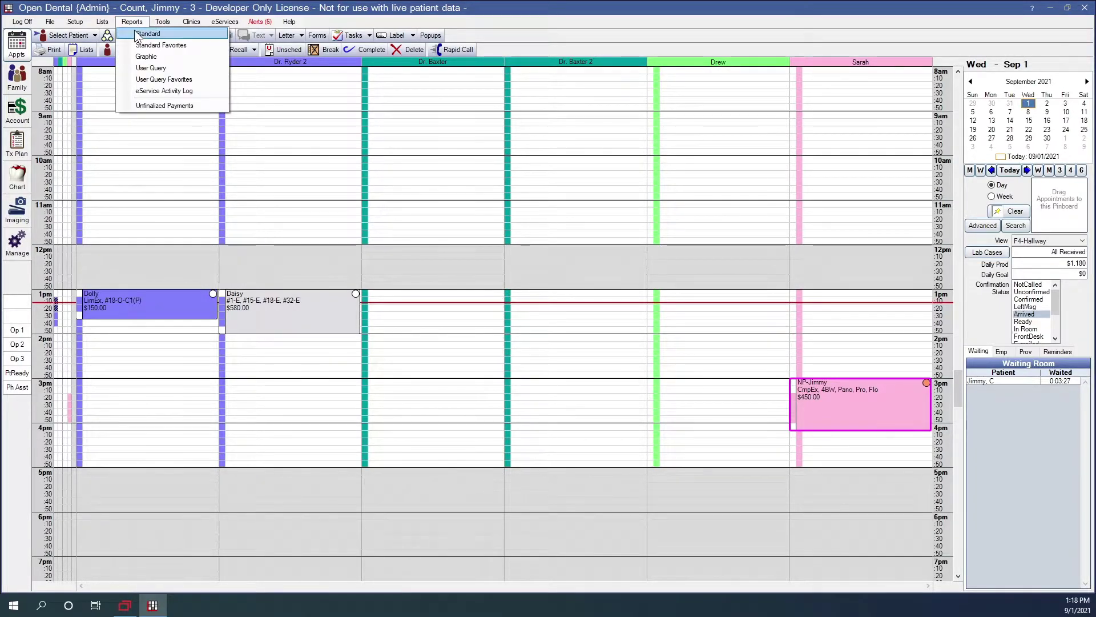
left_click(142, 34)
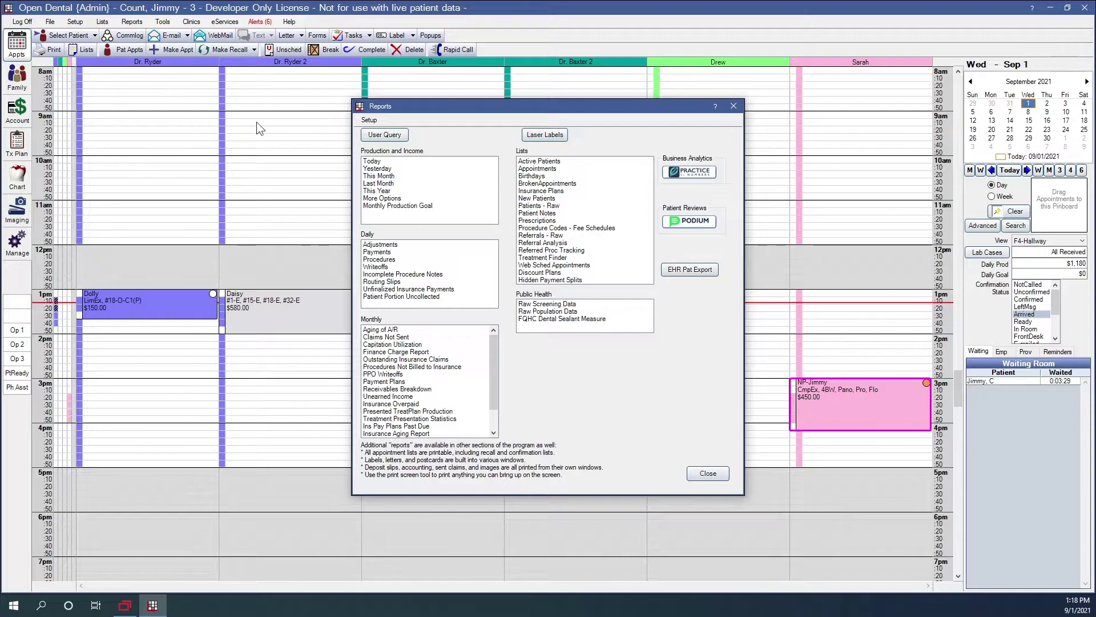
left_click(369, 120)
left_click(566, 118)
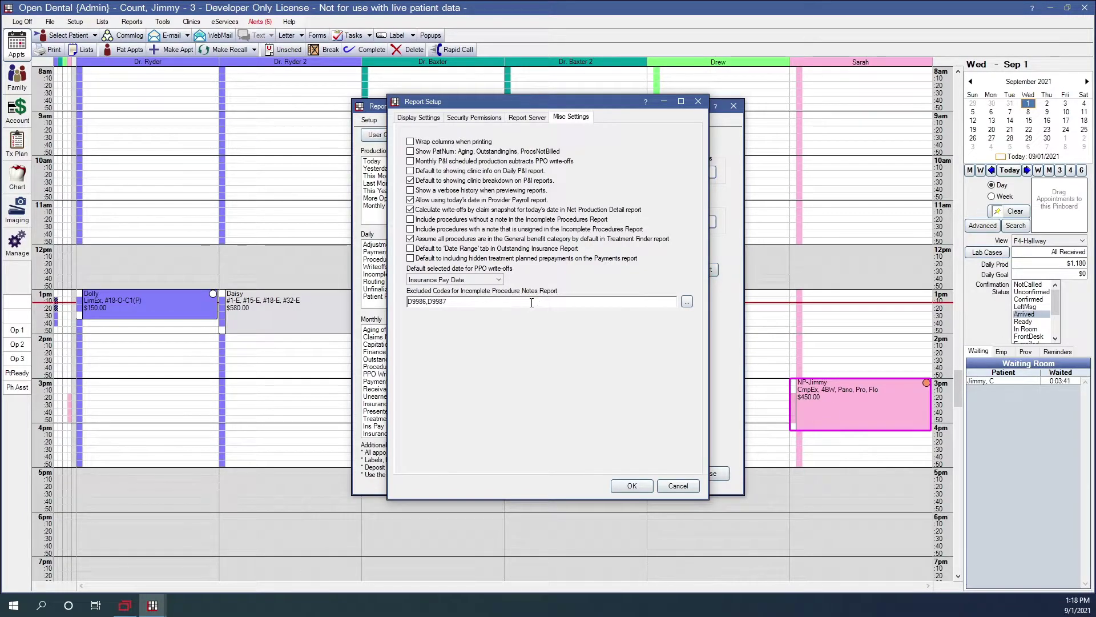
type(",")
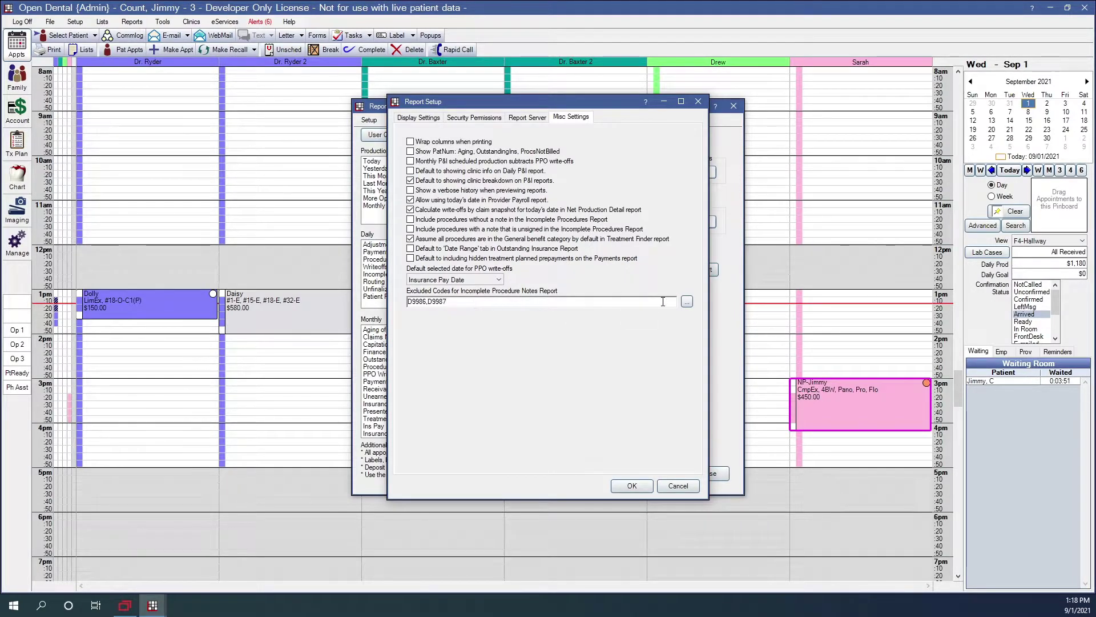
left_click(687, 301)
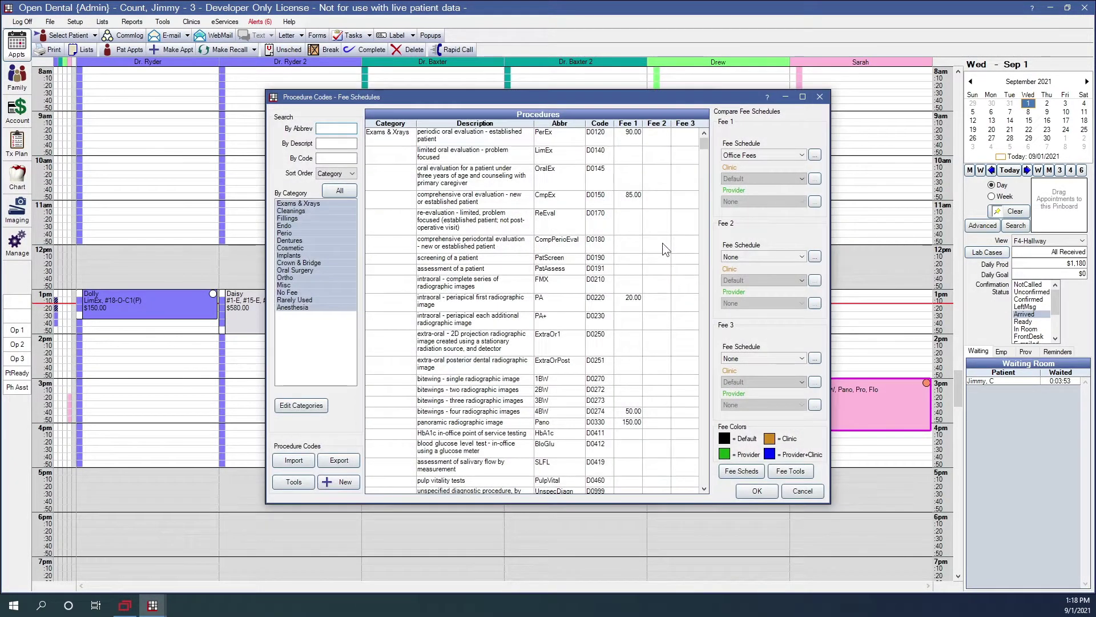
left_click(335, 142)
type("deliver")
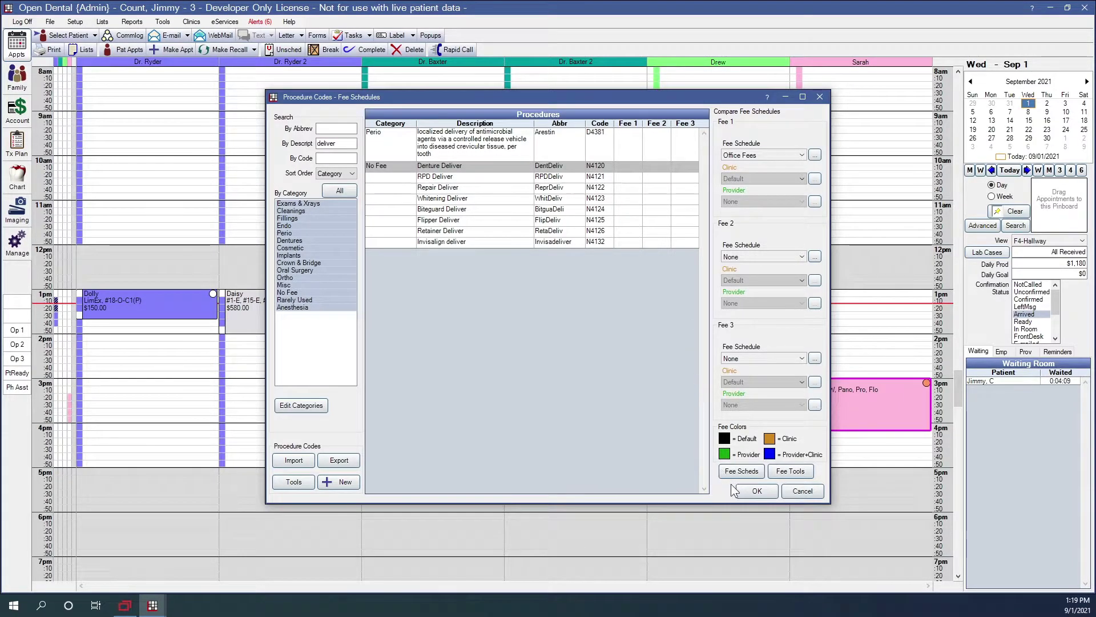
left_click(755, 491)
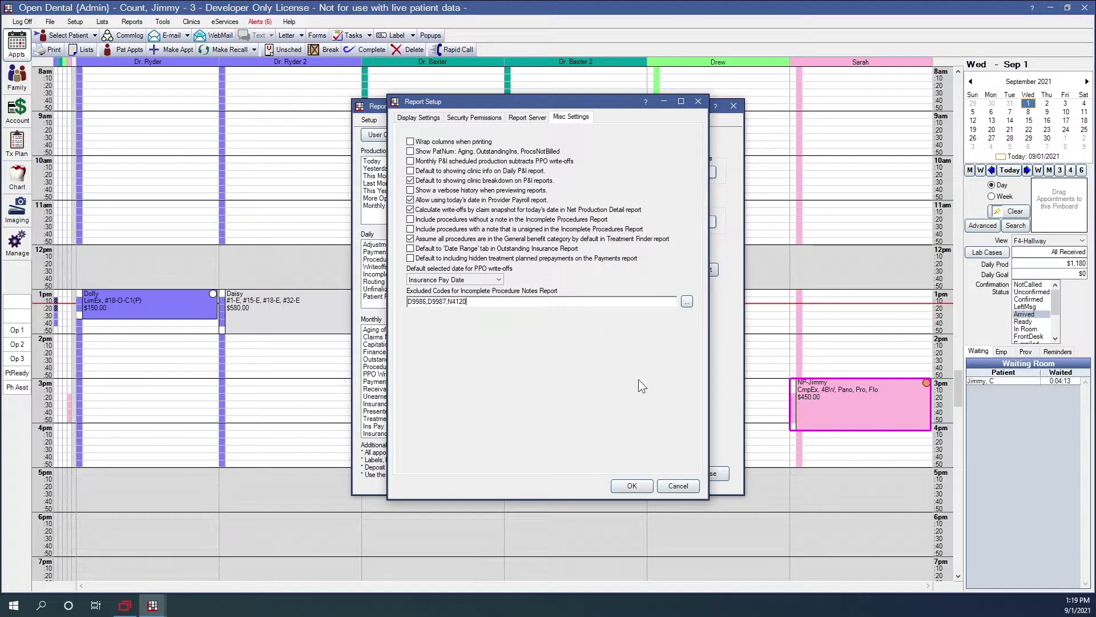
left_click(631, 486)
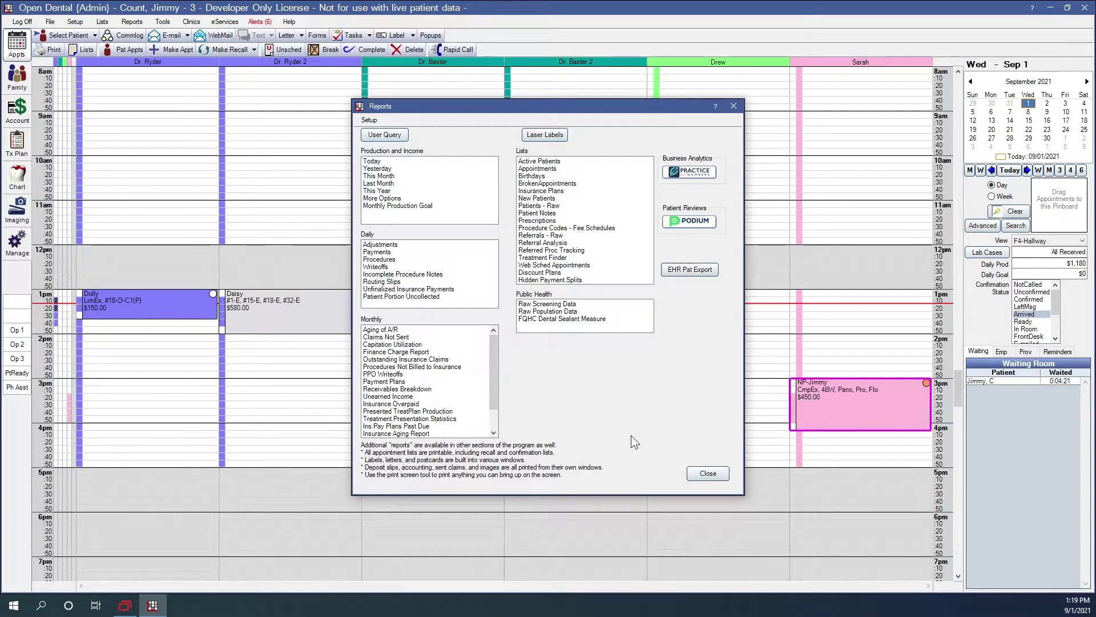
Run the Incomplete Procedure Notes report for all clinics including hidden, with no-note and unsigned-note procedures included, and review the listed extractions
left_click(441, 274)
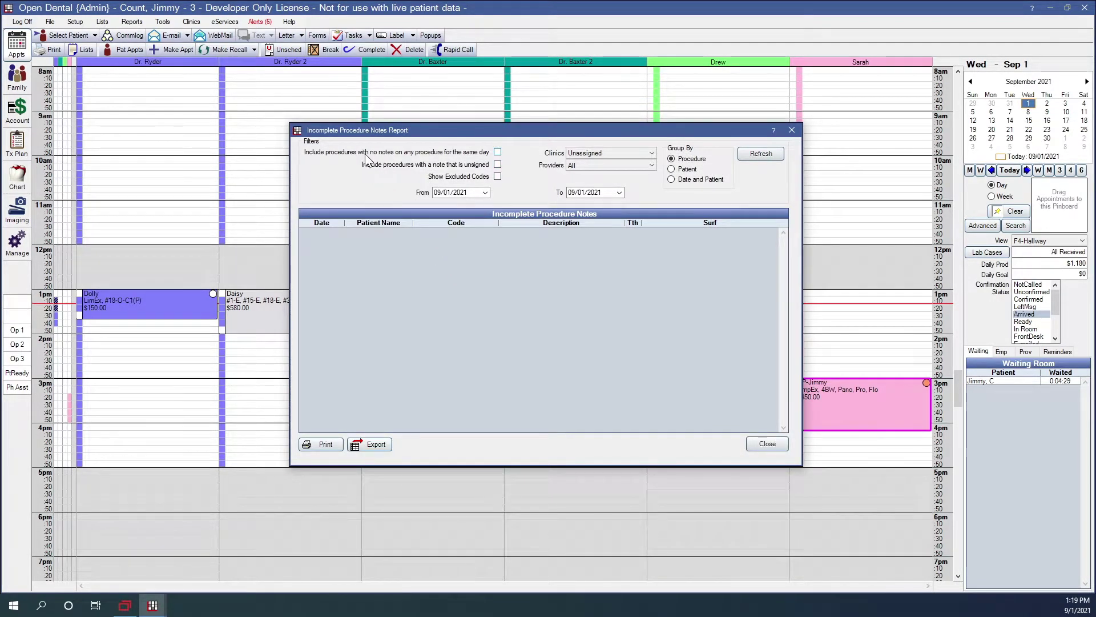
left_click(498, 153)
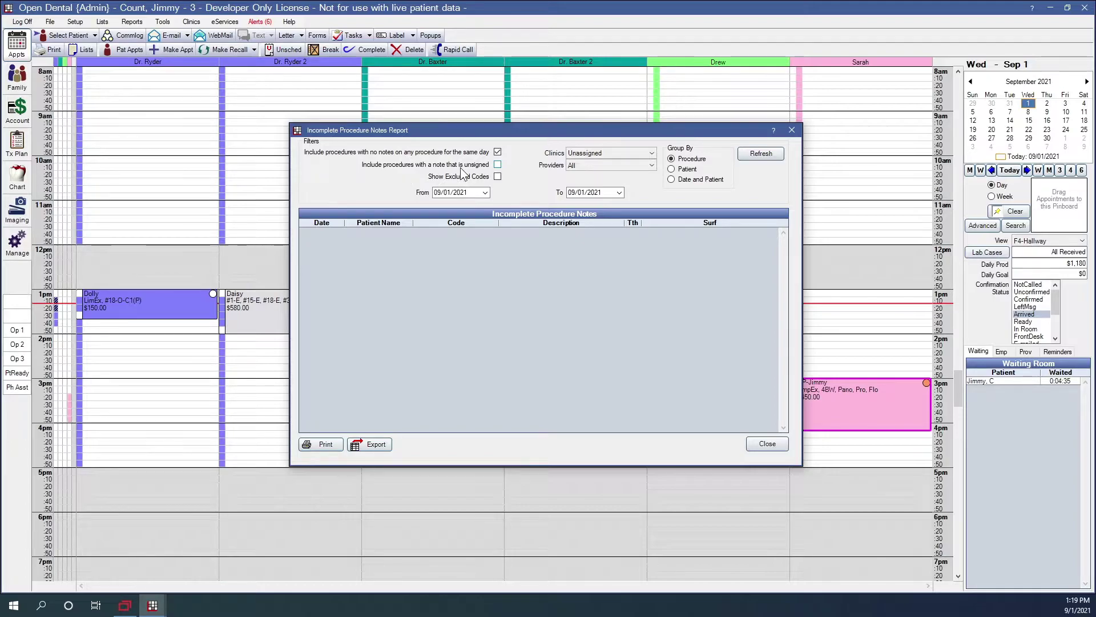
left_click(498, 166)
left_click(581, 152)
left_click(593, 161)
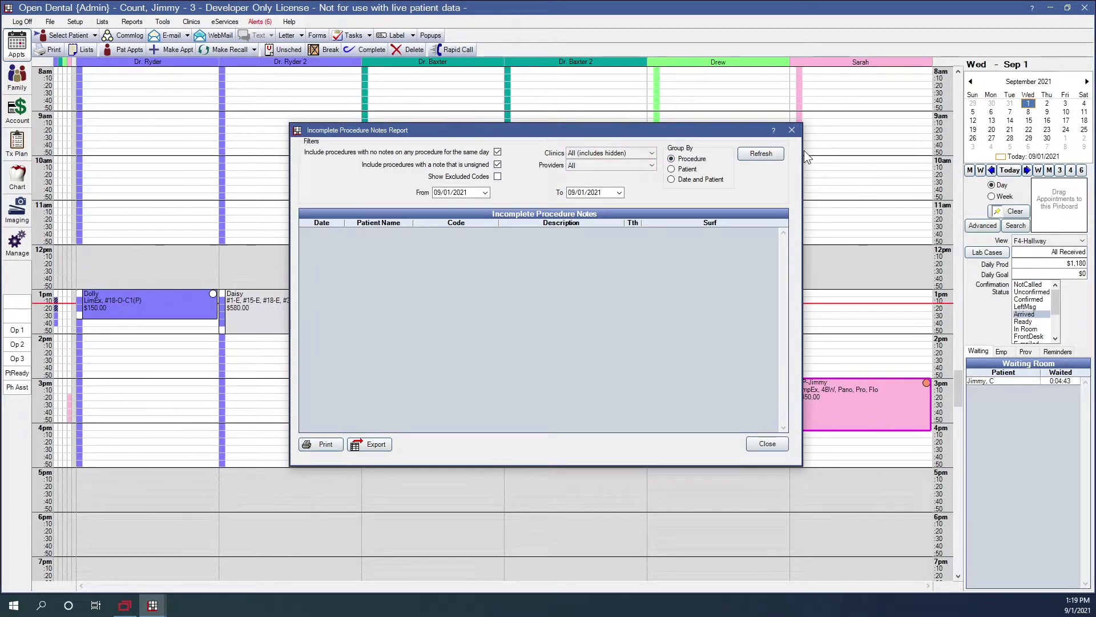
left_click(772, 156)
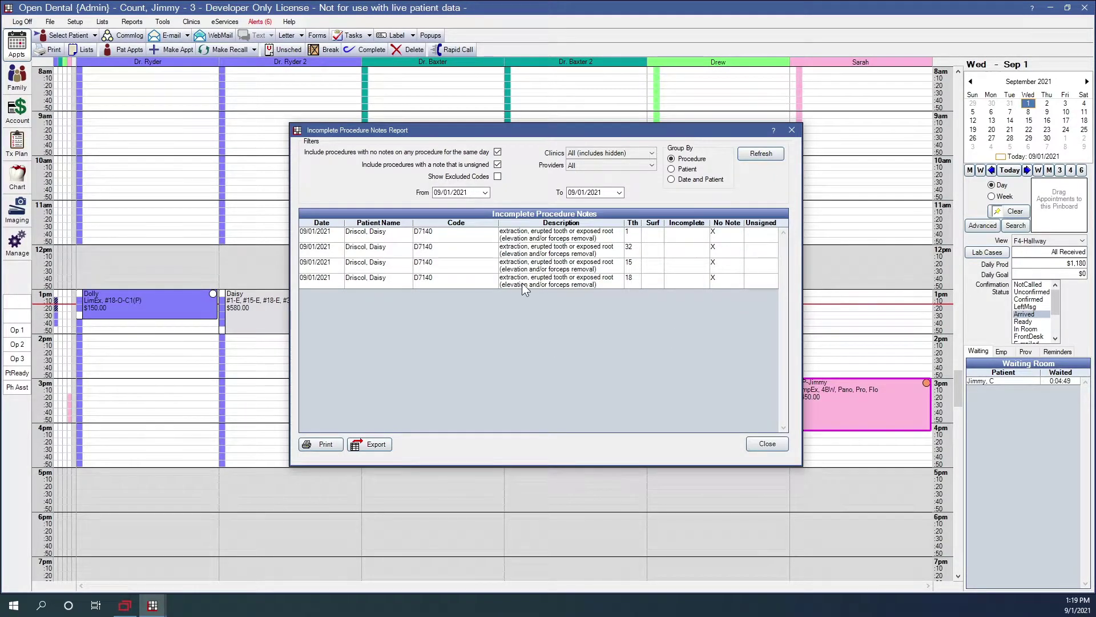
left_click(528, 239)
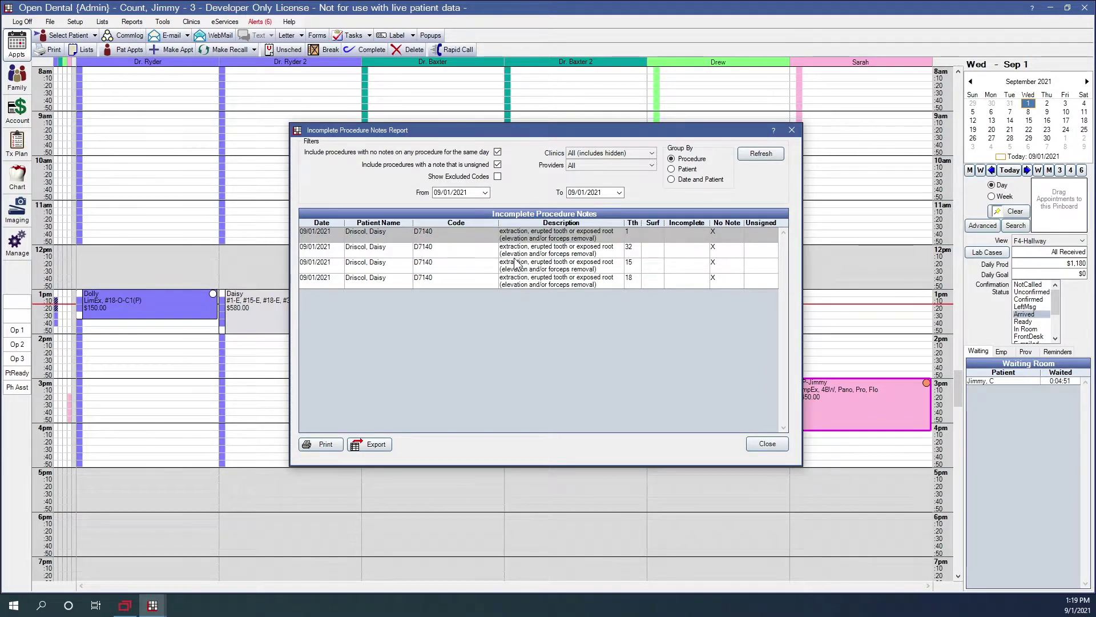
left_click(515, 257)
left_click(517, 281)
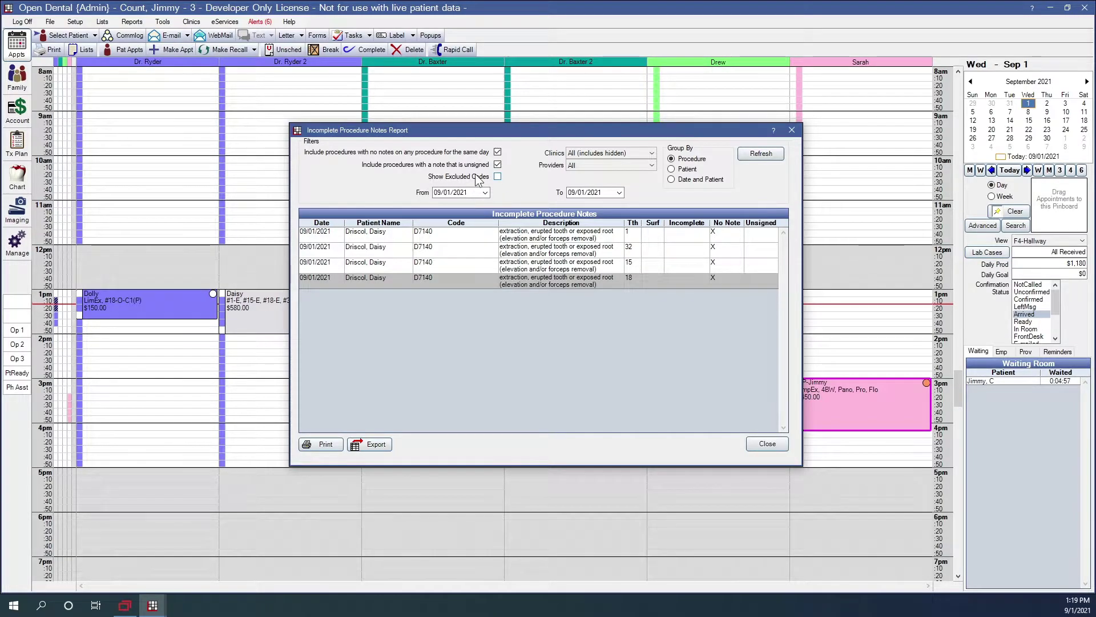
Show excluded codes in the Incomplete Procedure Notes report and refresh it with the start date set to 08/01/2021
left_click(498, 177)
left_click(765, 153)
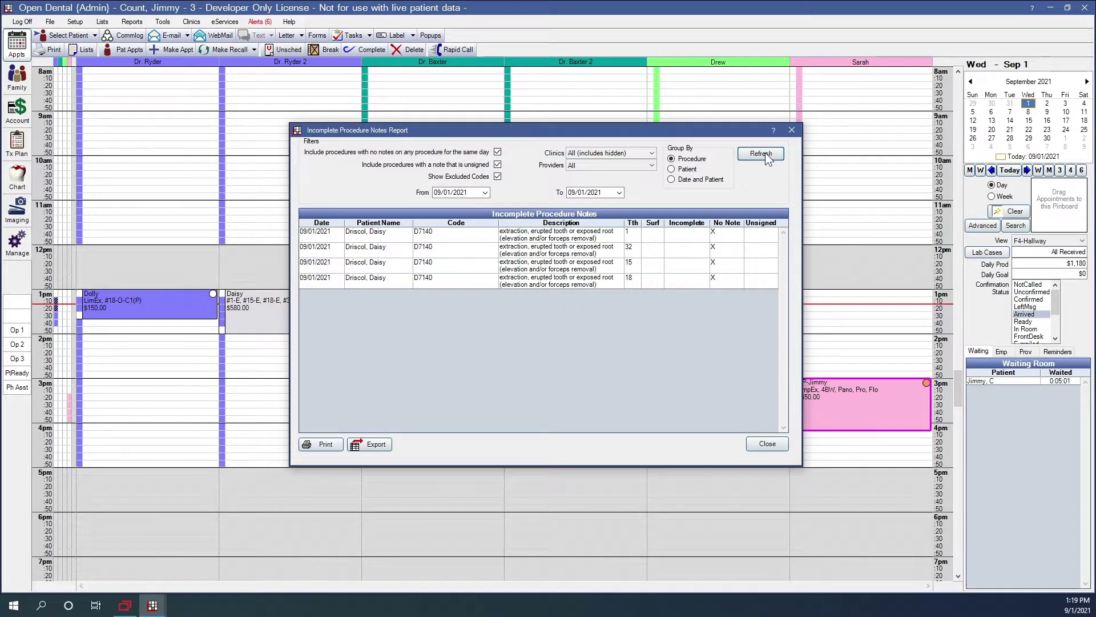
left_click(485, 192)
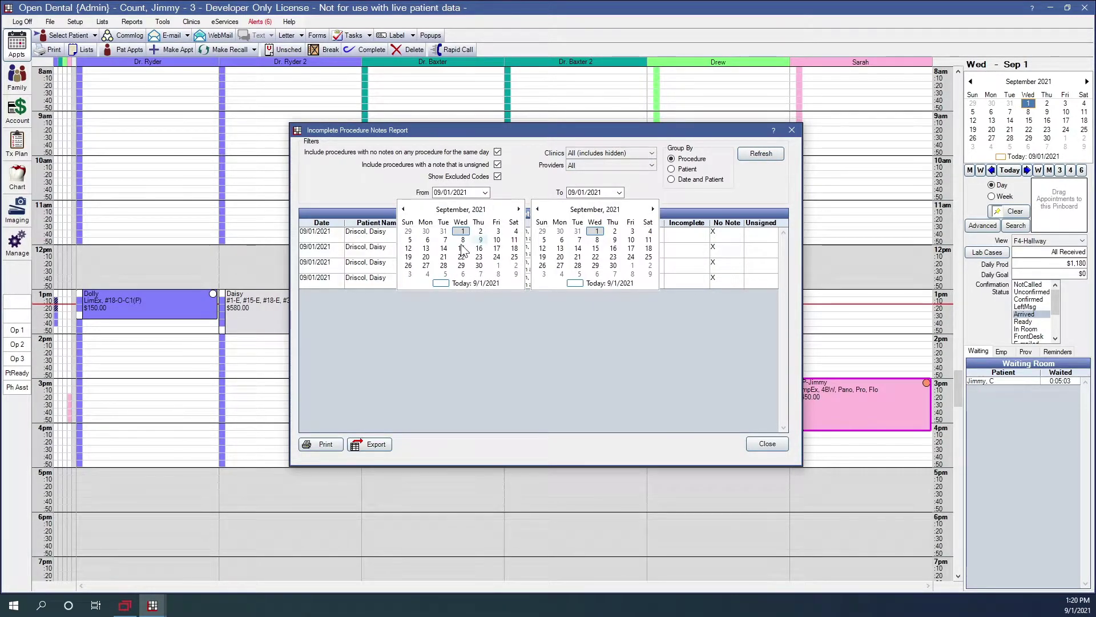
left_click(403, 209)
left_click(408, 239)
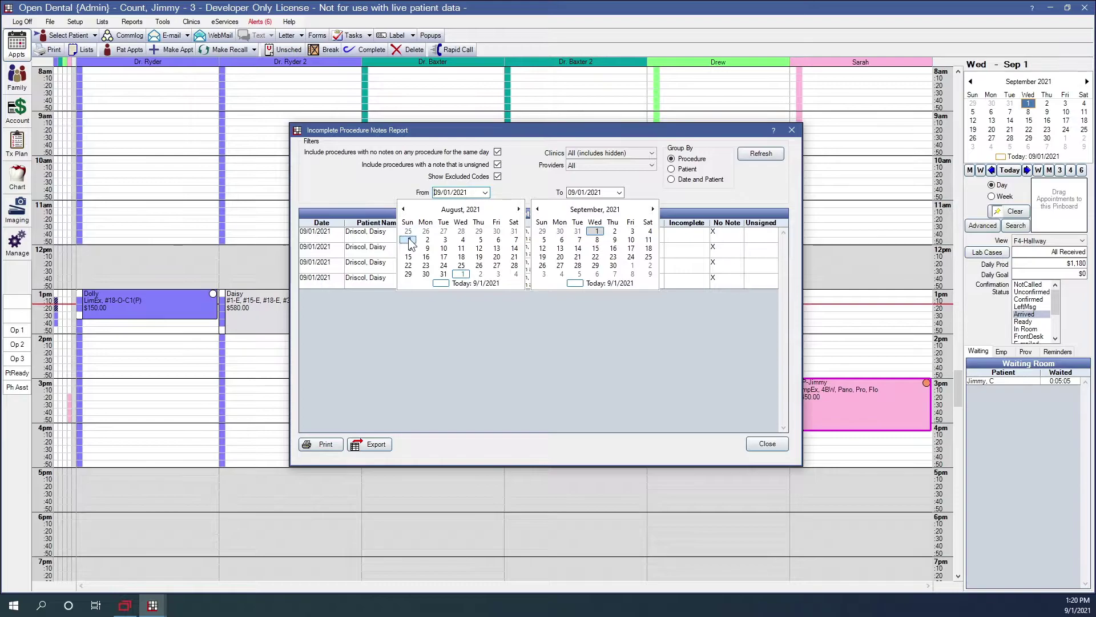
left_click(759, 154)
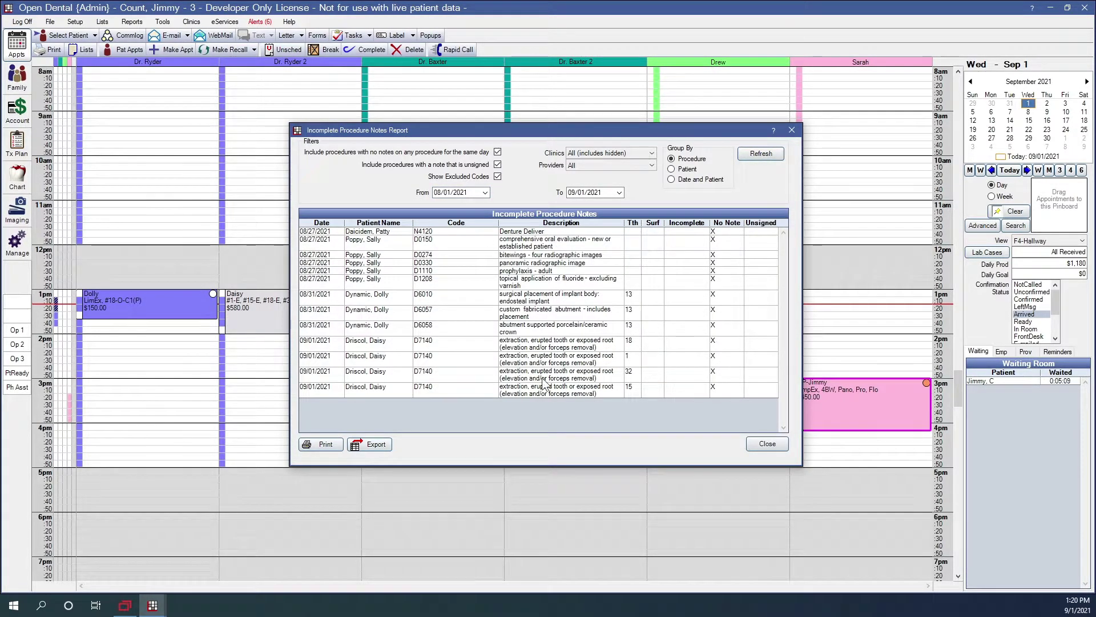
Compare the report without and with excluded codes, checking the Denture Deliver entry, and close the report
left_click(502, 231)
left_click(497, 176)
left_click(761, 153)
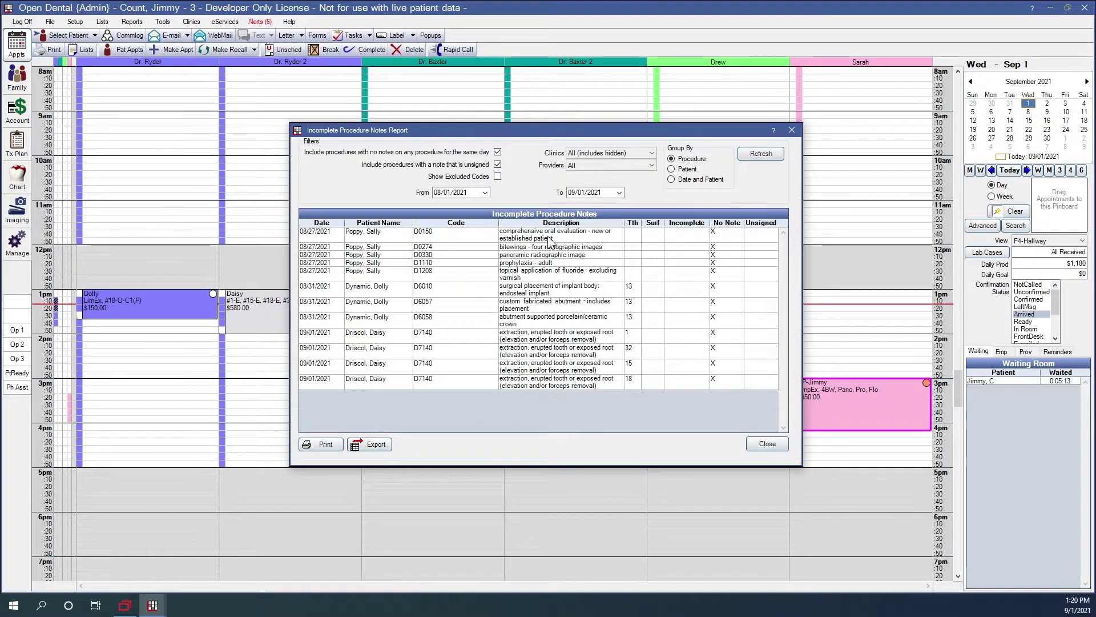
left_click(498, 177)
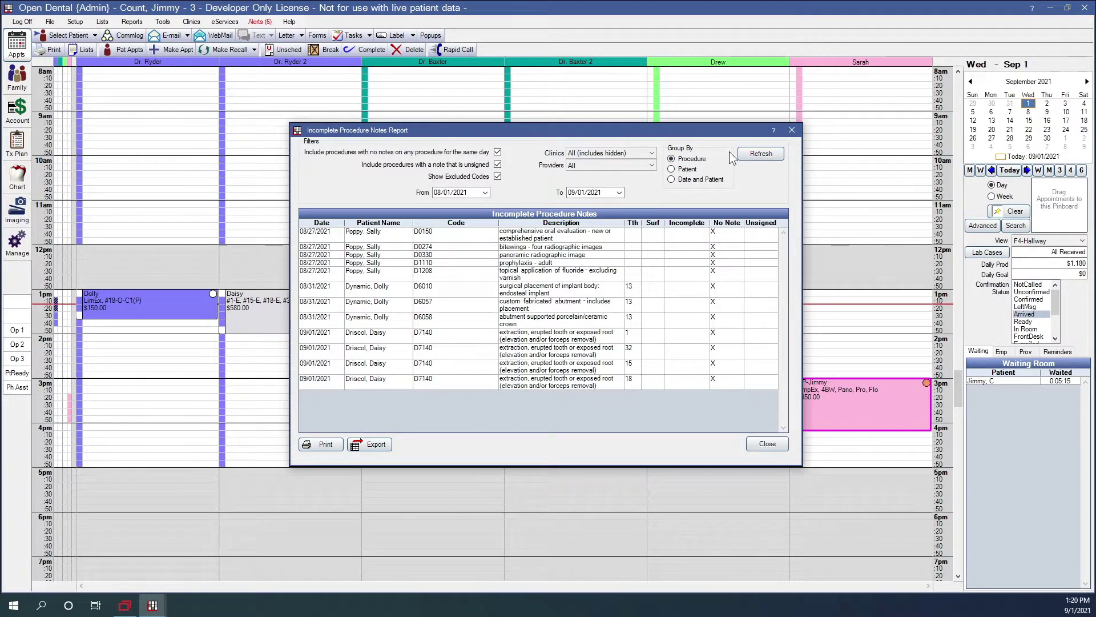
left_click(761, 154)
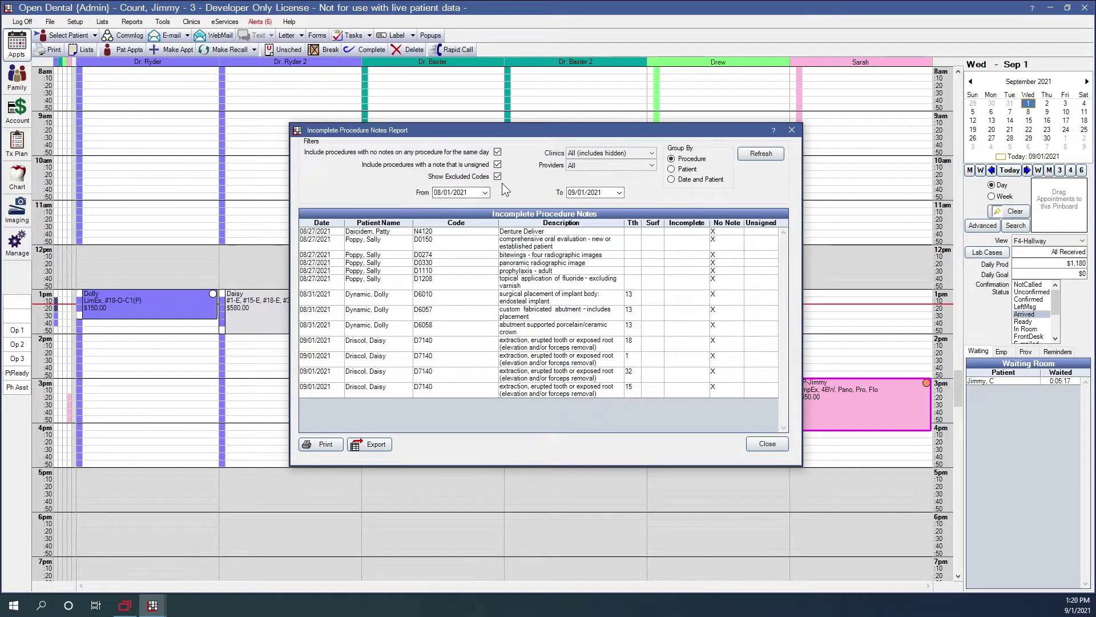
left_click(532, 233)
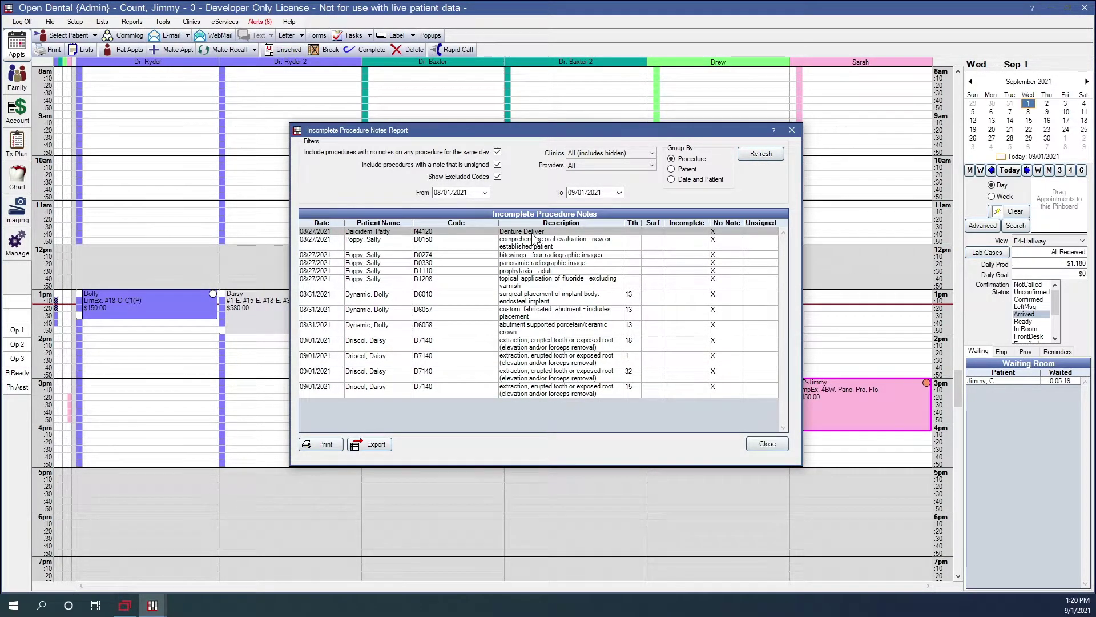
left_click(765, 444)
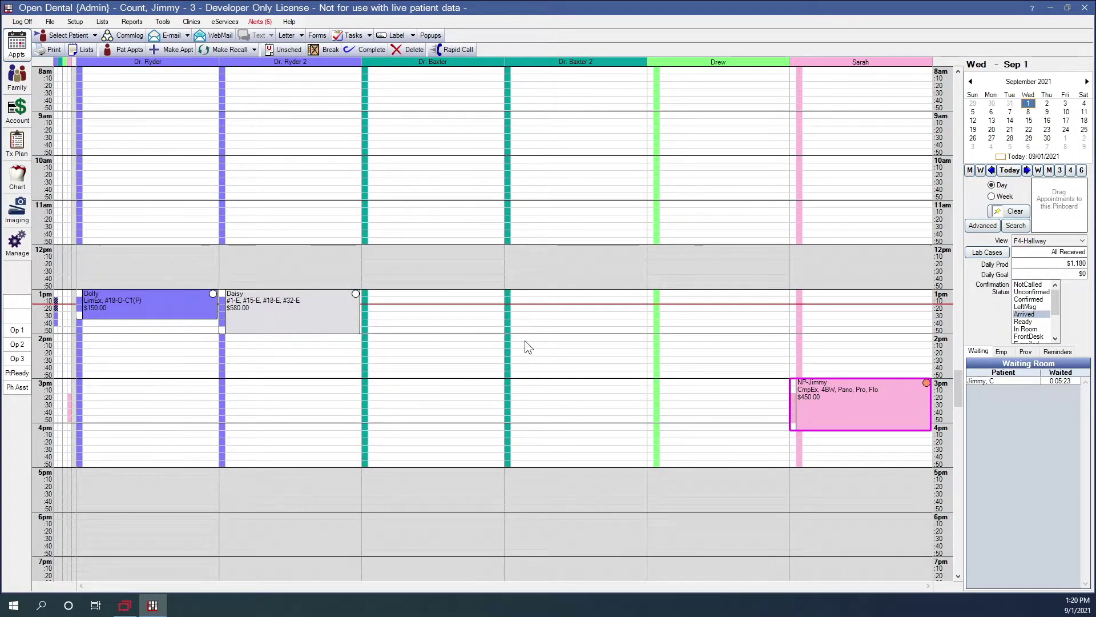
left_click(524, 341)
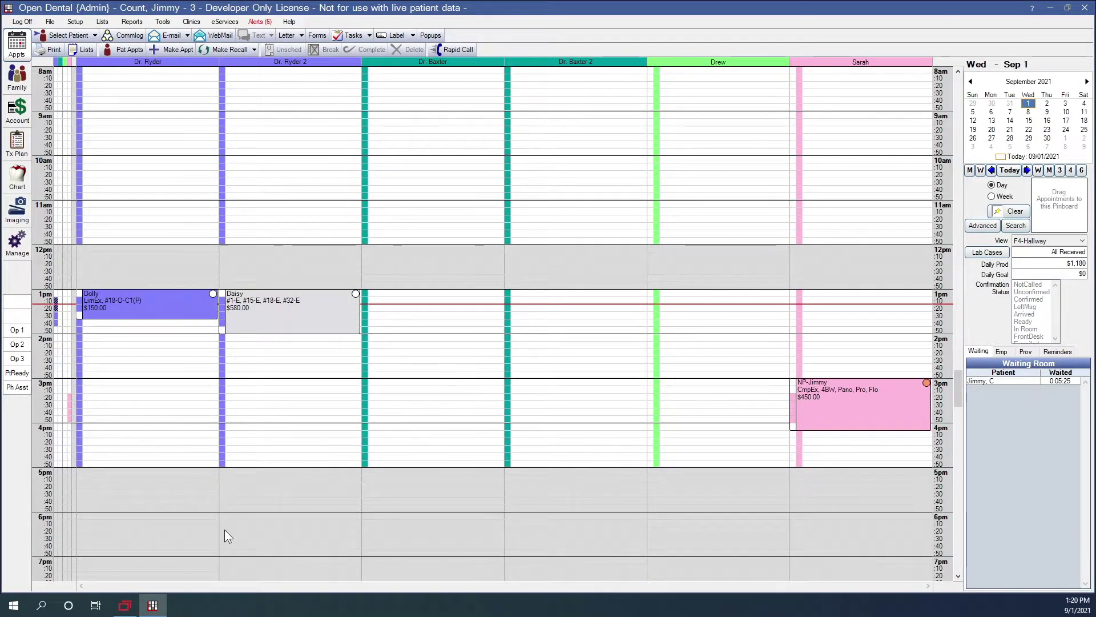
Switch to the eservices testing session in ConnectWise Control and open the eServices automated messaging settings
left_click(130, 607)
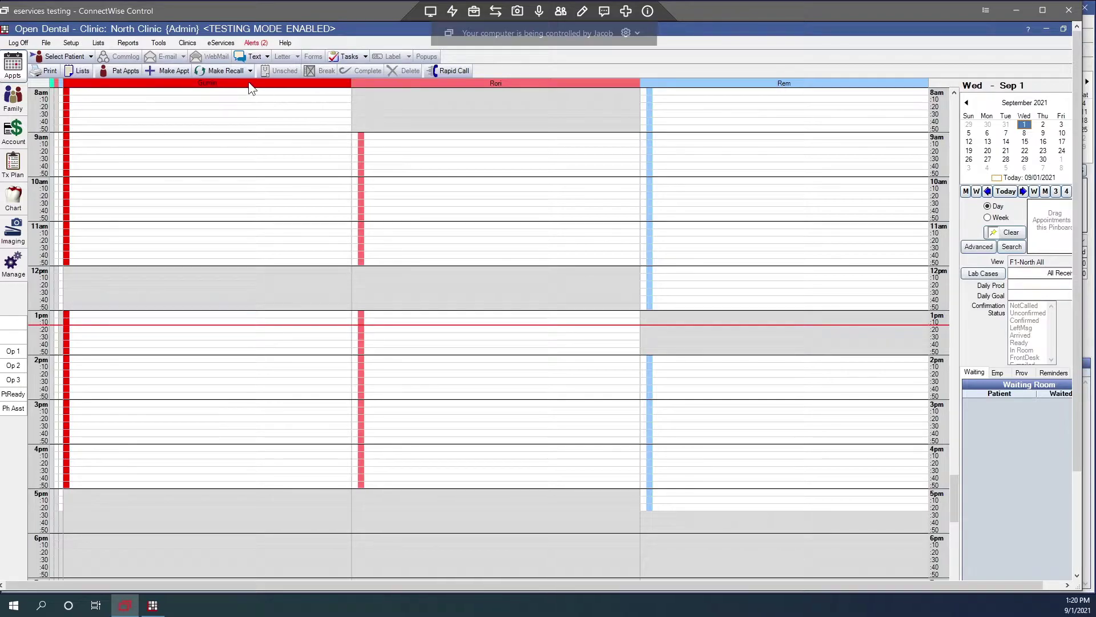
left_click(210, 46)
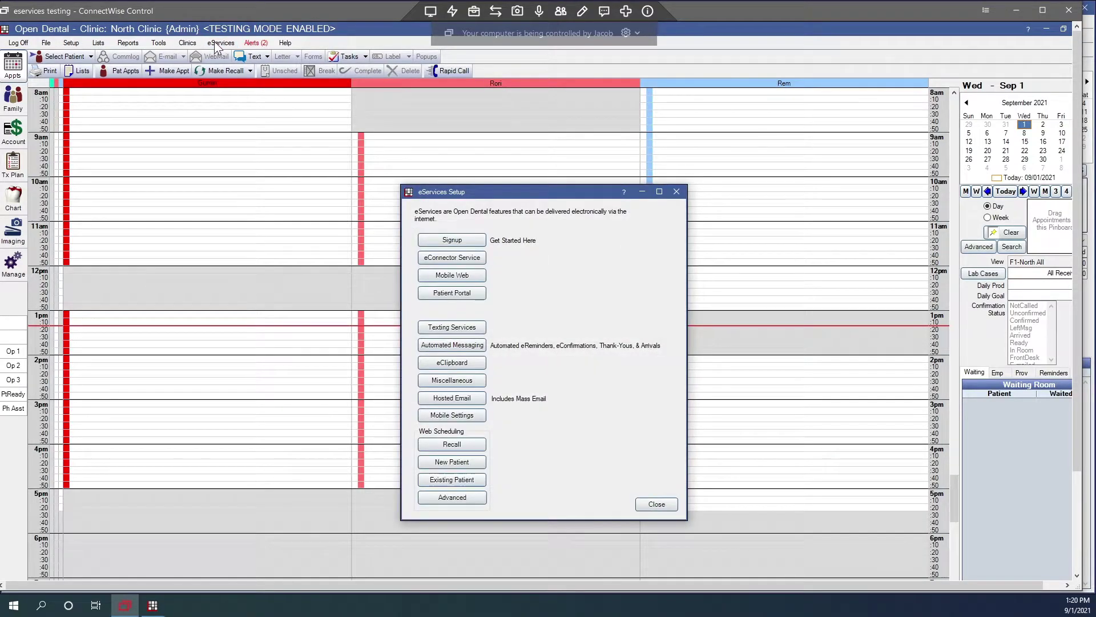
left_click(461, 347)
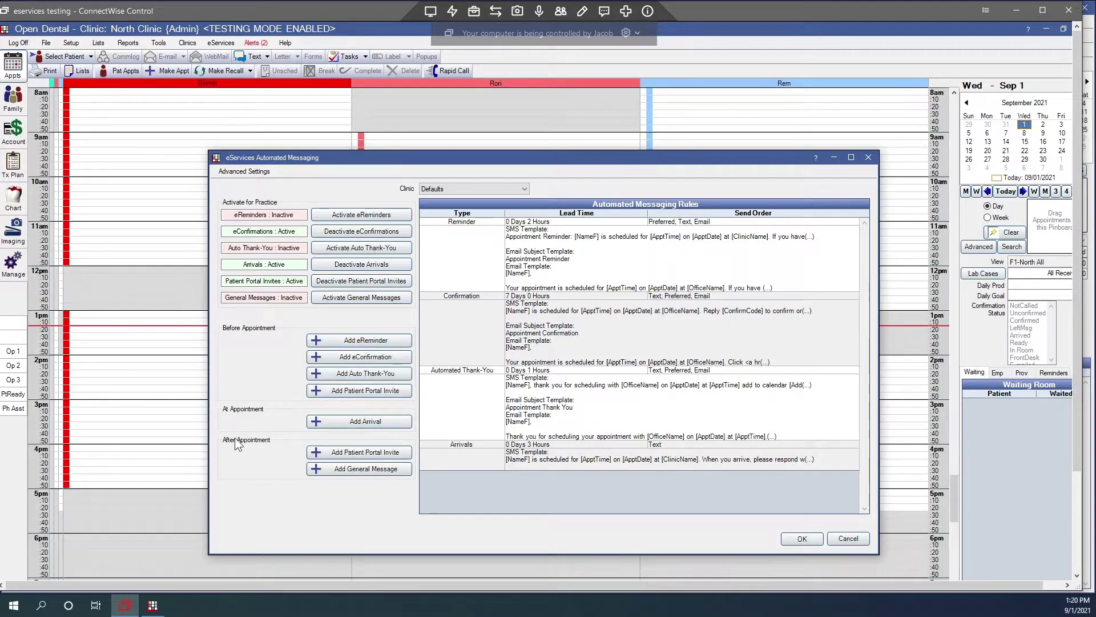
Examine the send time days and hours of a new after-appointment general message rule, and cancel the rule
left_click(341, 470)
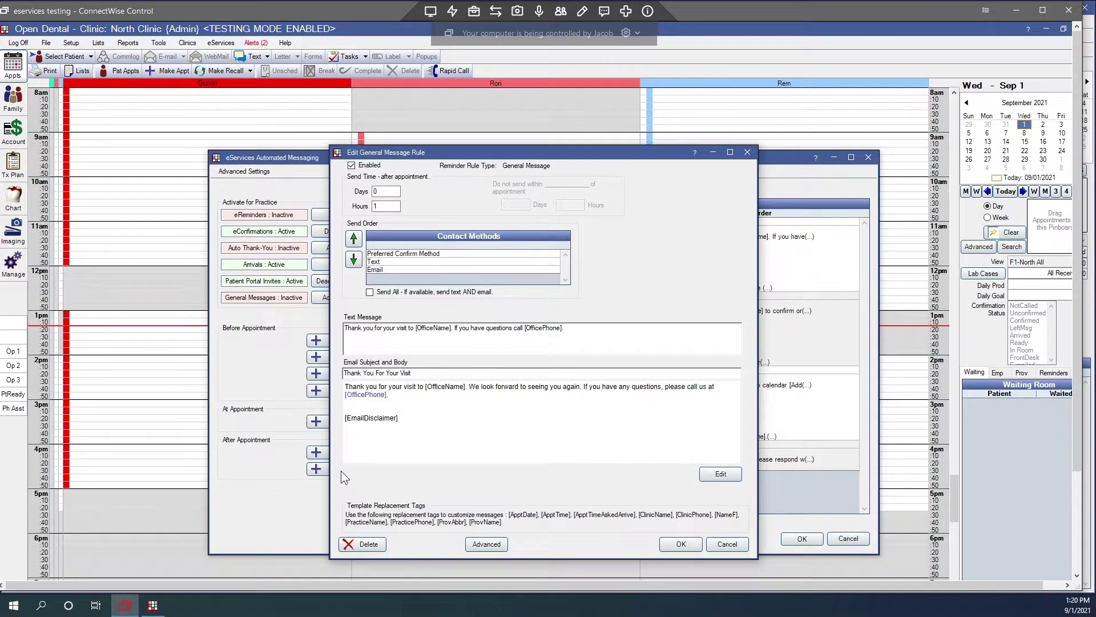
left_click(388, 192)
left_click(384, 205)
left_click(727, 544)
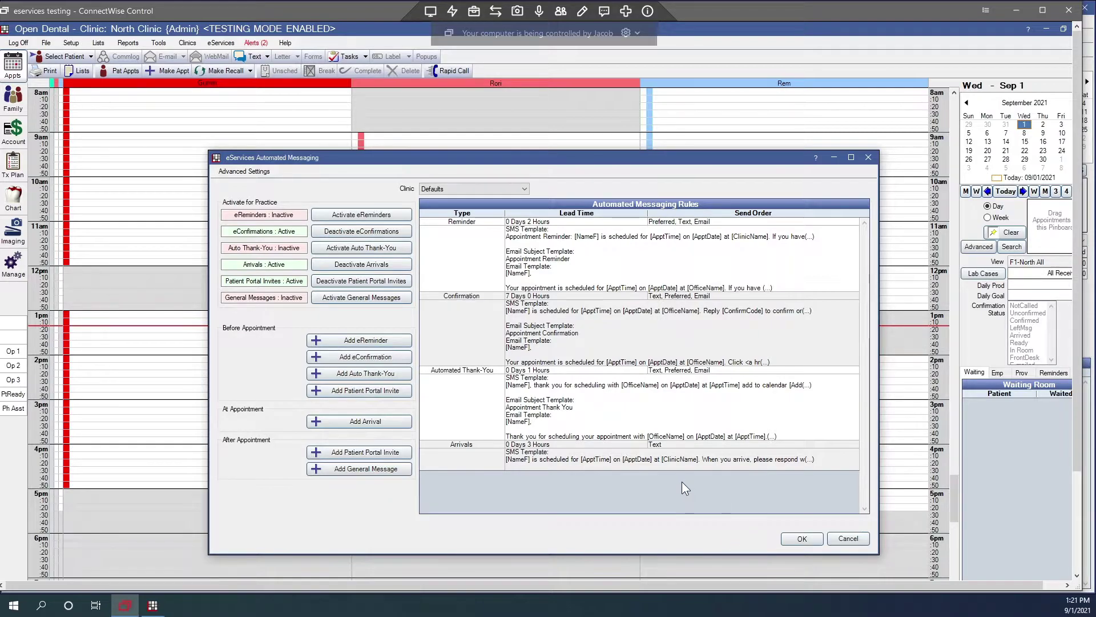
Examine the send time days and hours of a new after-appointment patient portal invite rule, cancel it and close the automated messaging settings
left_click(347, 457)
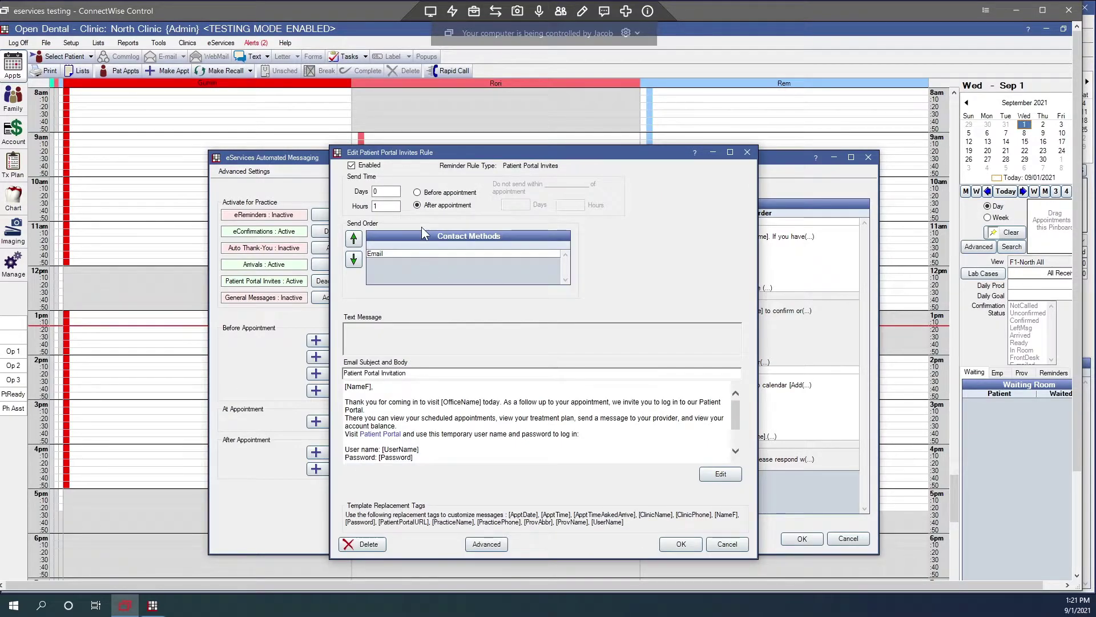
left_click(384, 192)
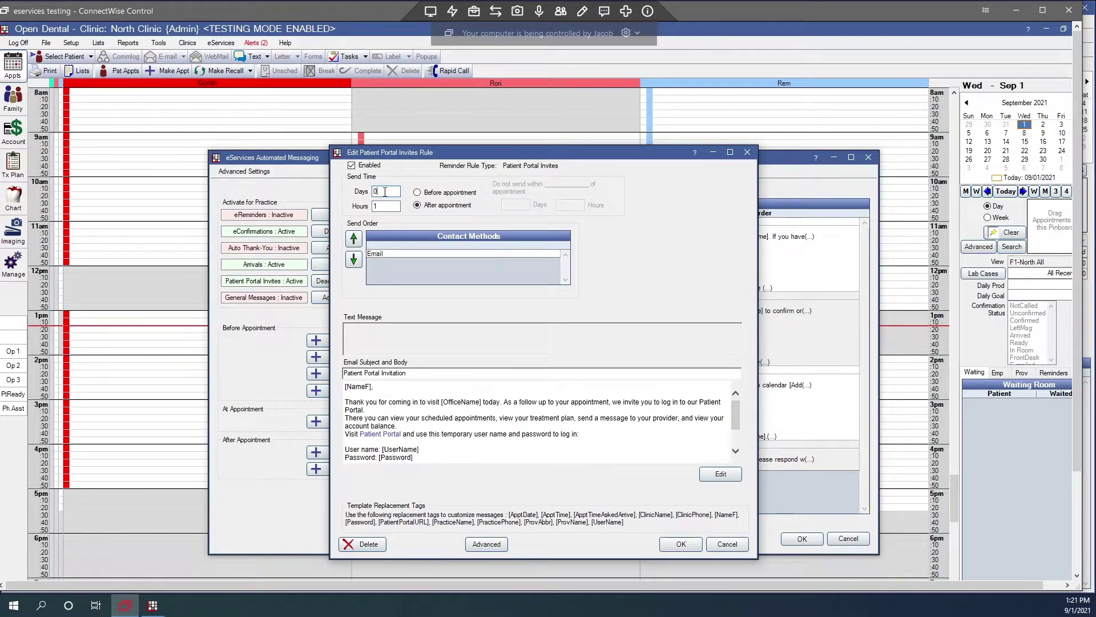
left_click(385, 206)
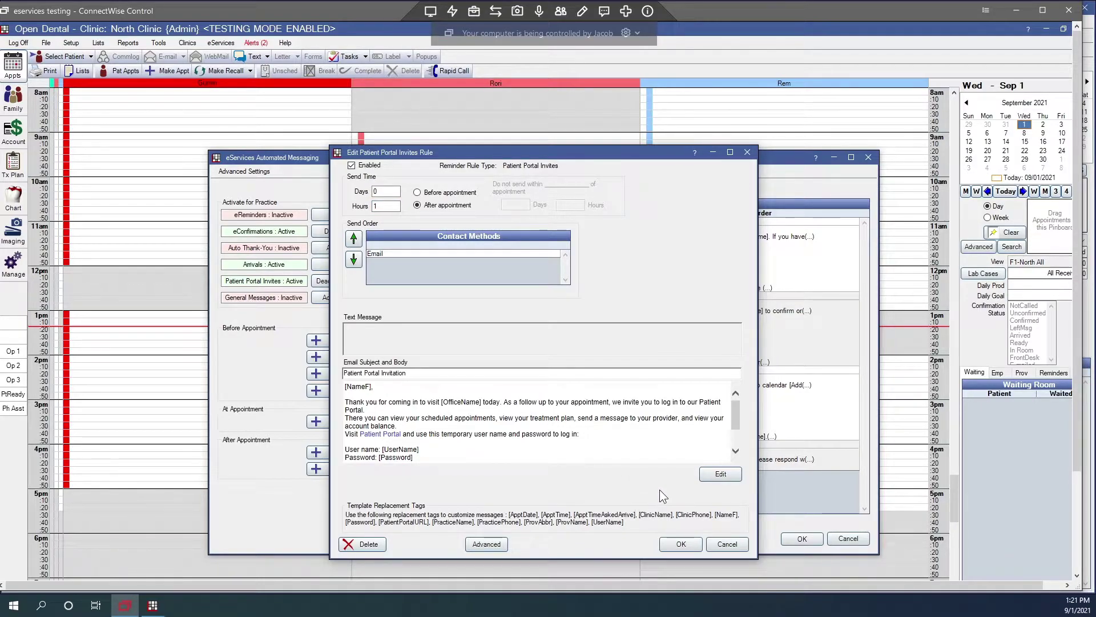
left_click(726, 544)
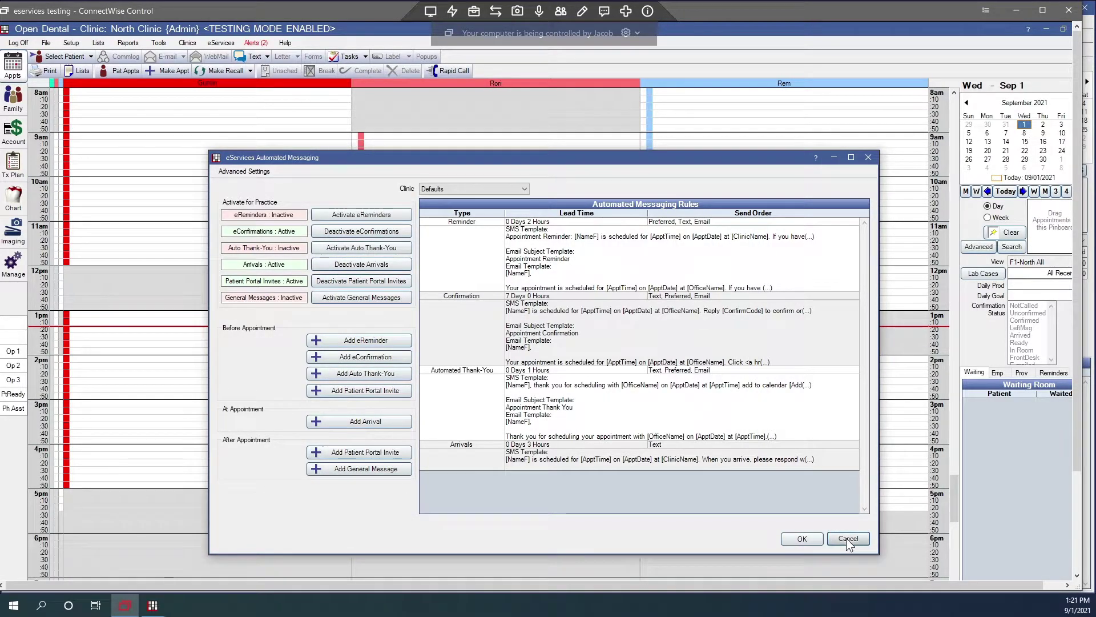
left_click(846, 539)
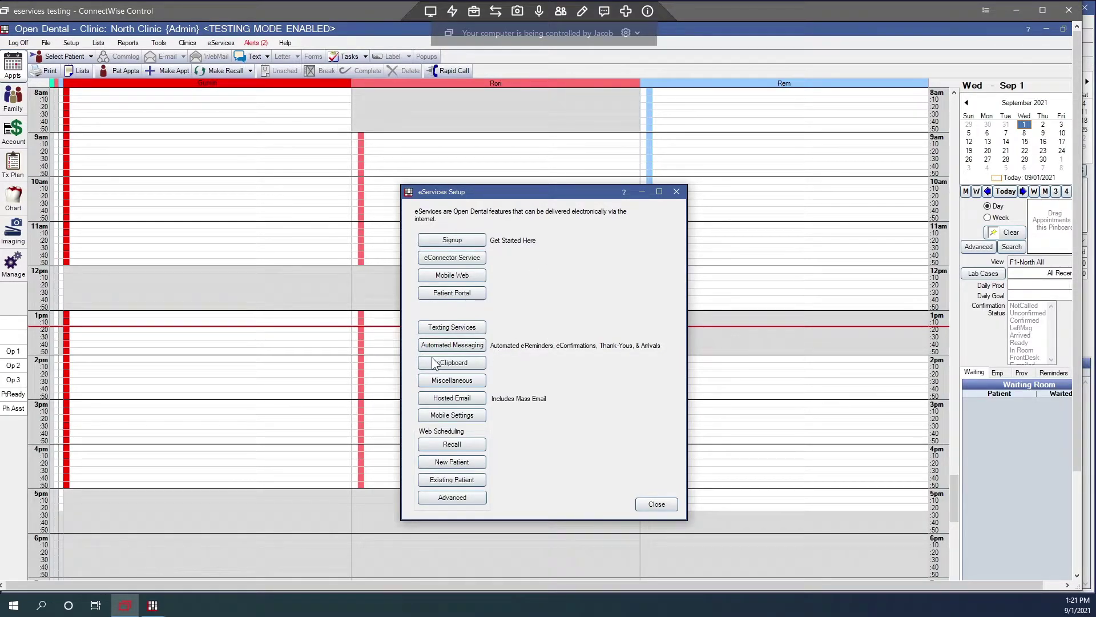
In the eClipboard settings, require authentication before showing sheets and allow image captures of photo ID and insurance card, front and back
left_click(461, 366)
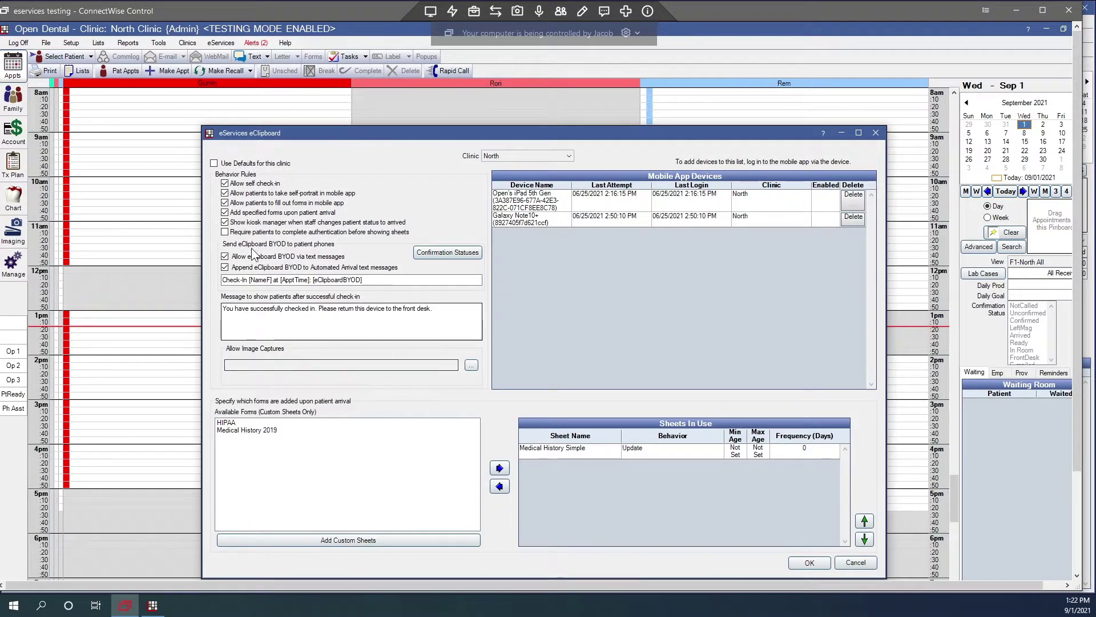
left_click(225, 233)
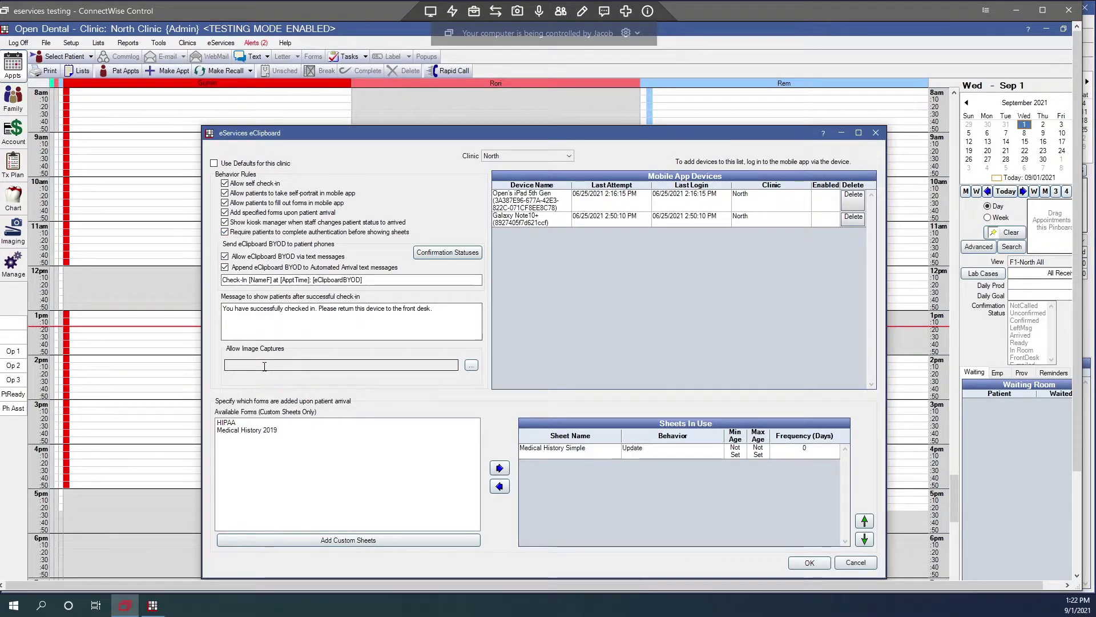
left_click(471, 365)
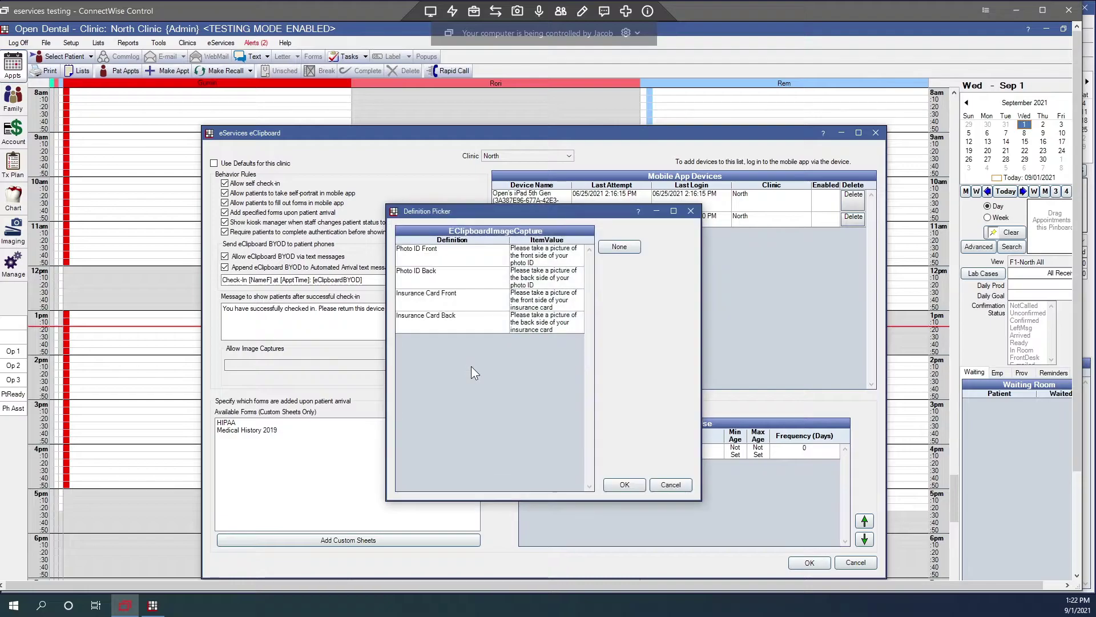
left_click_drag(450, 255, 454, 330)
left_click(616, 483)
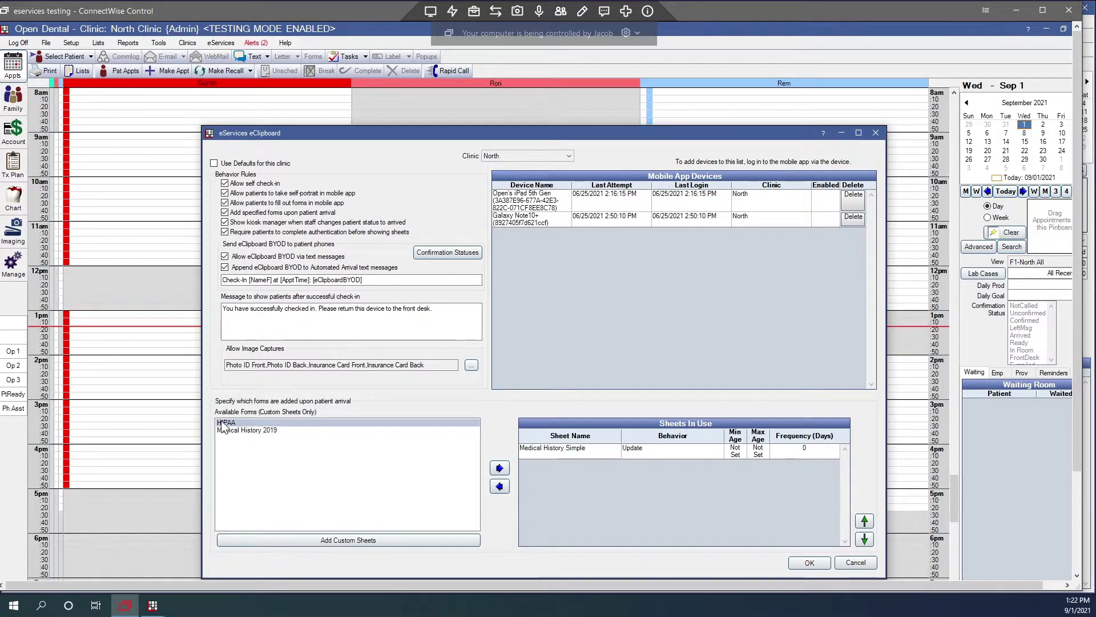
Add the HIPAA form to the eClipboard sheets in use and give it a minimum age requirement of 18
left_click(499, 468)
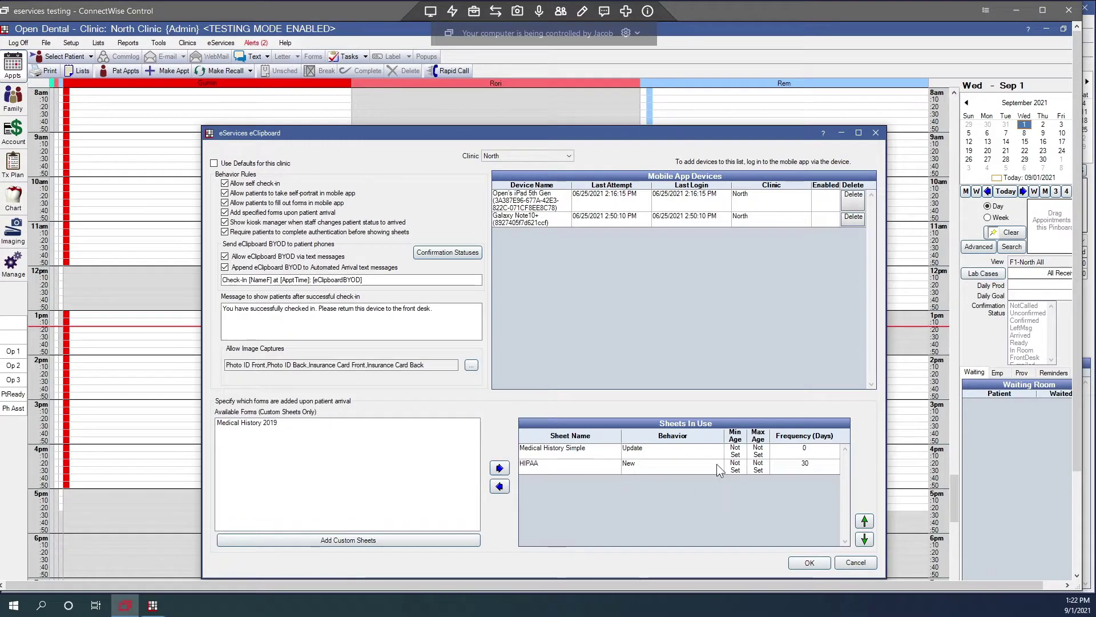
double_click(635, 472)
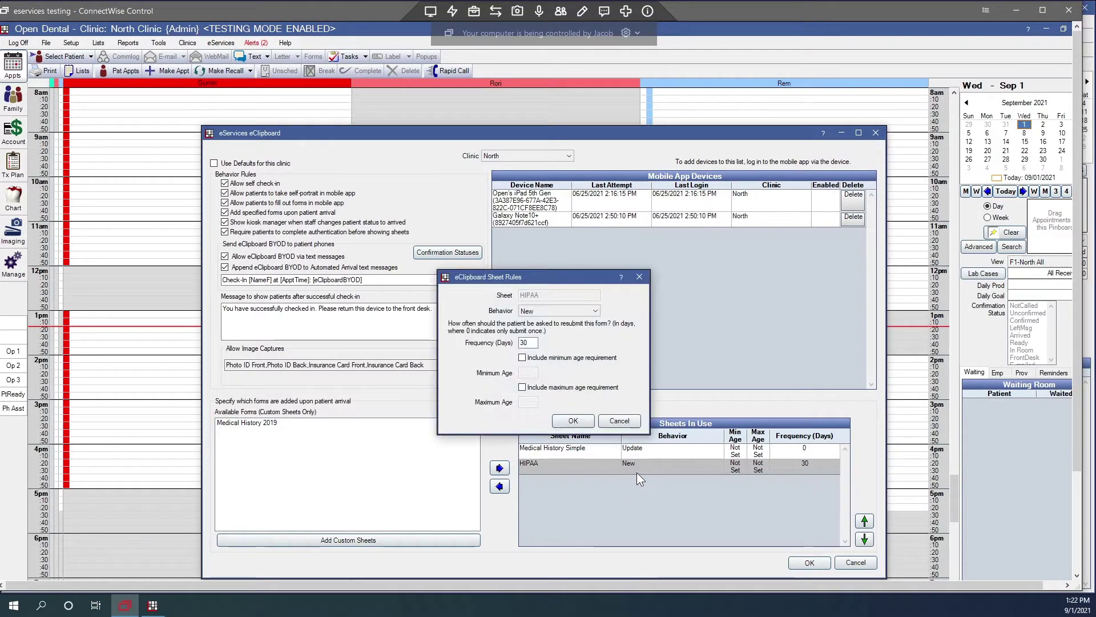
left_click(554, 311)
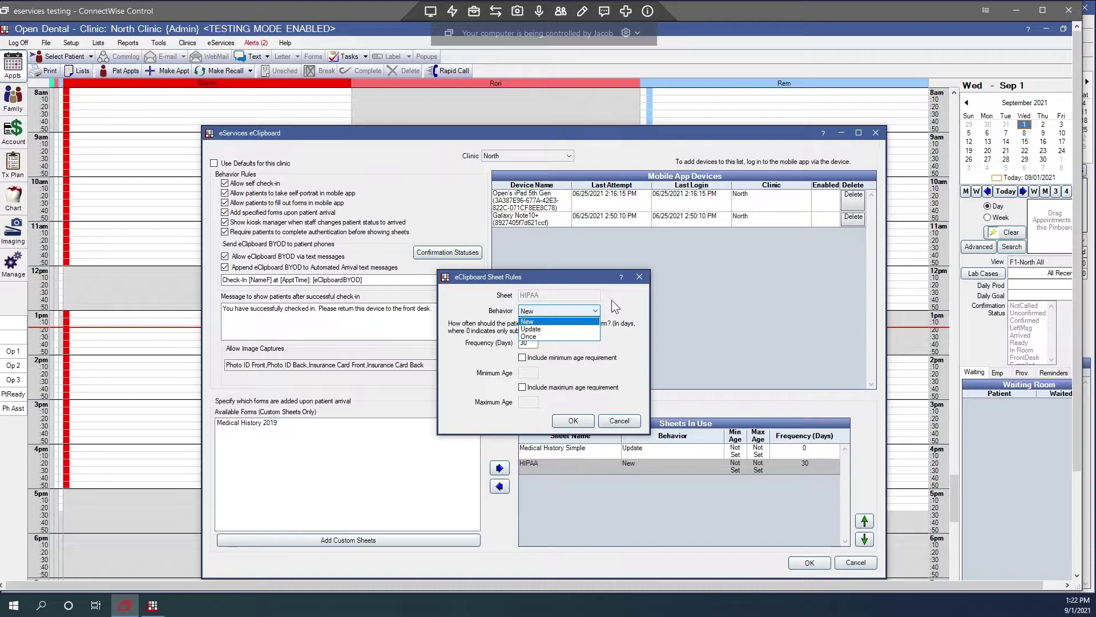
left_click(629, 307)
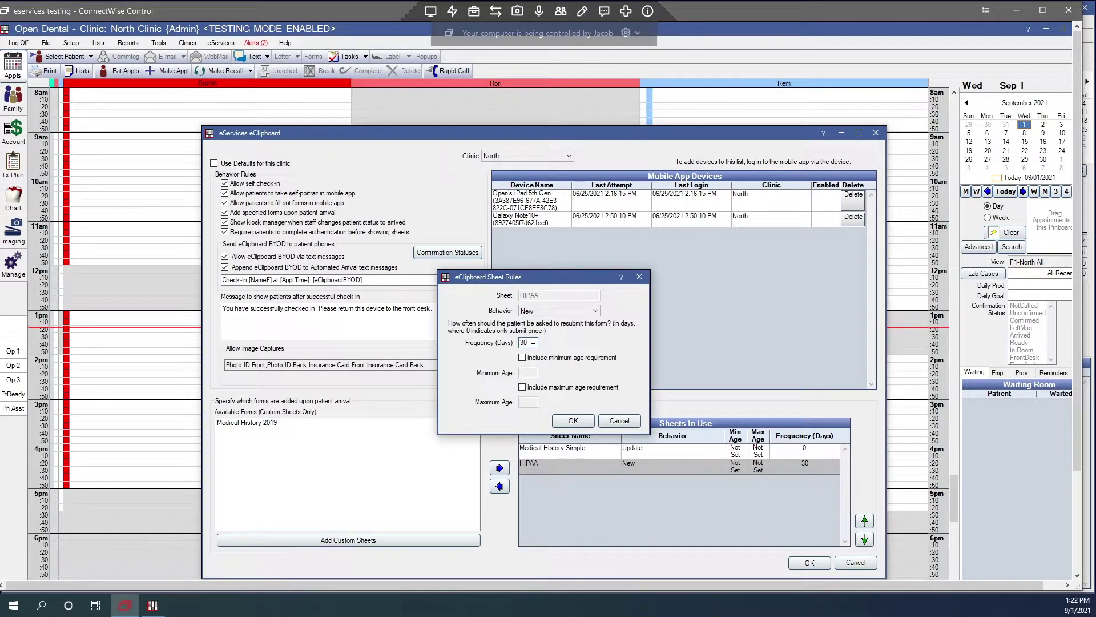
left_click(523, 358)
left_click(531, 373)
type("18")
left_click(573, 421)
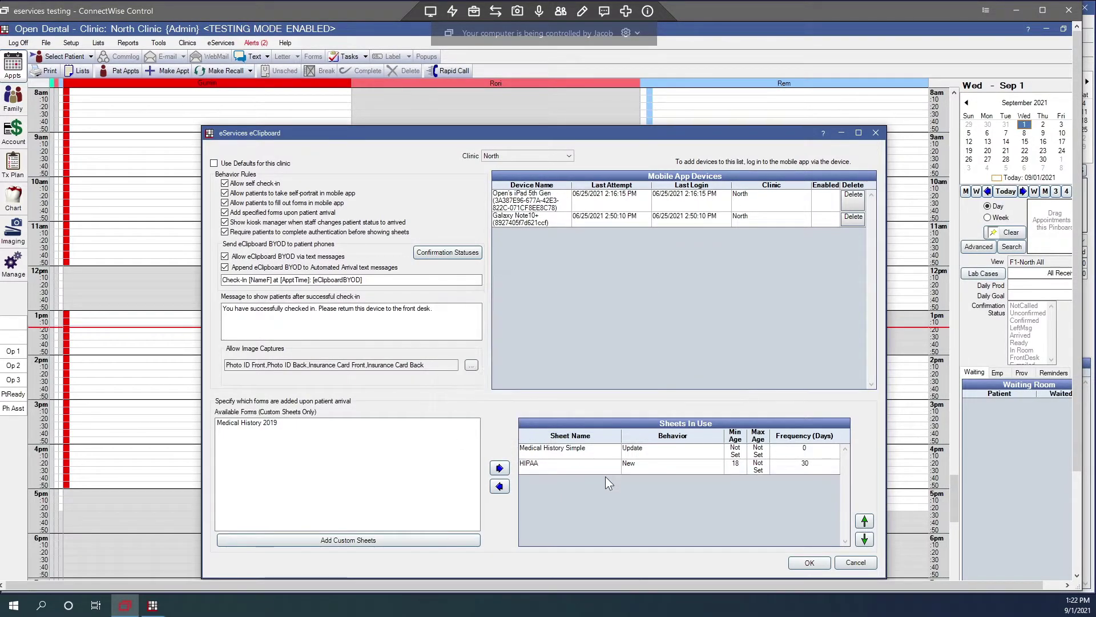
Save the eClipboard settings with the HIPAA sheet rule and close the eServices setup
left_click(635, 468)
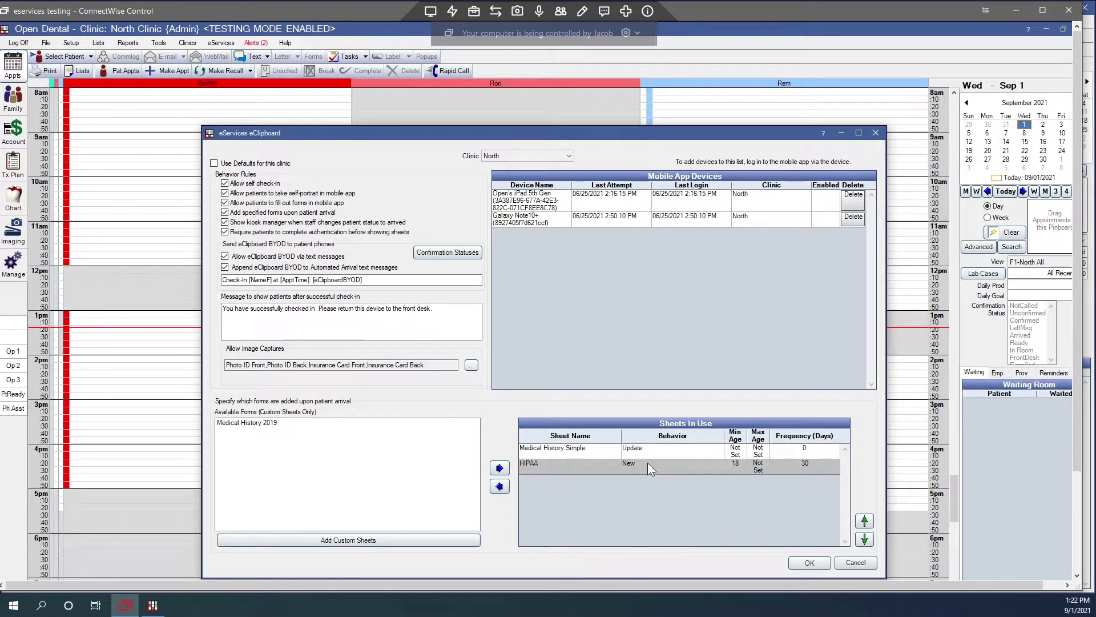
left_click(814, 561)
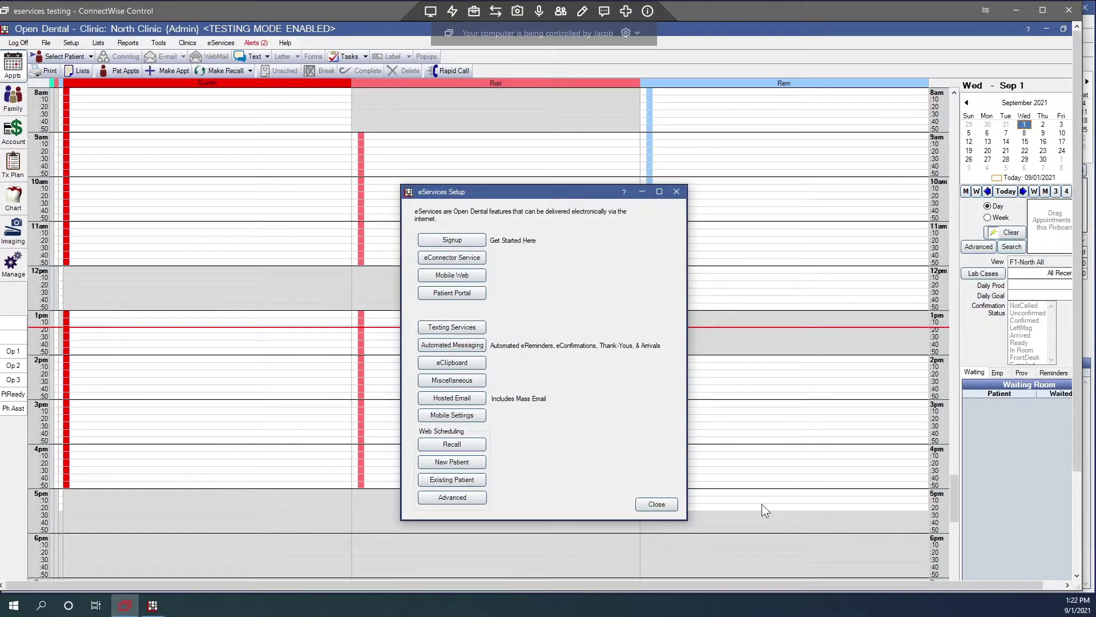
left_click(662, 502)
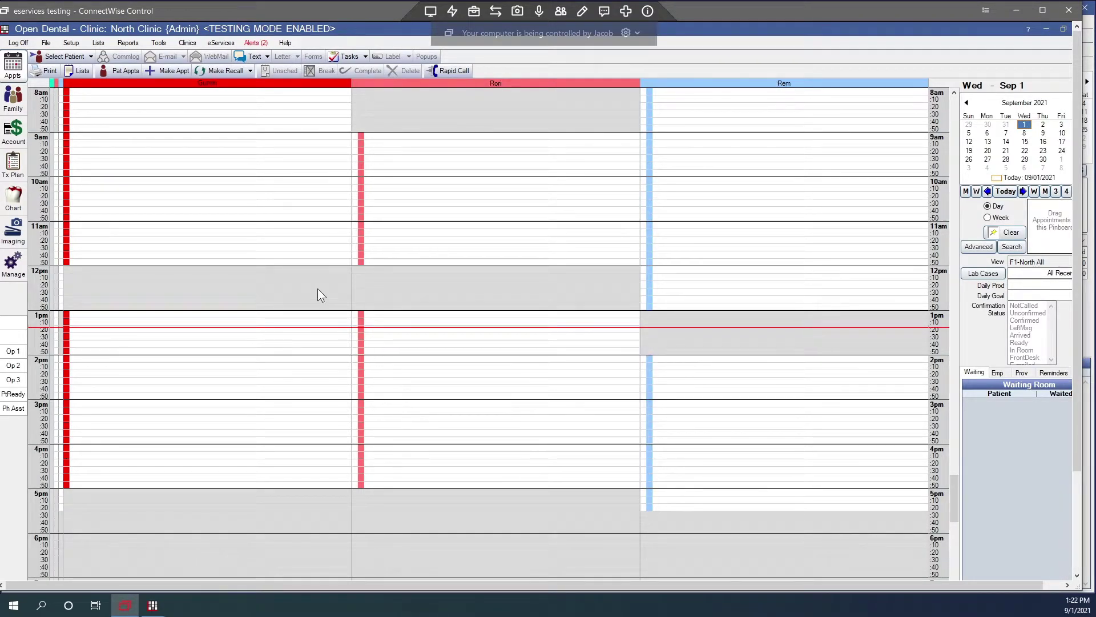
Show the eClipboard option in the treatment plan module, and switch from the remote session to the local Open Dental
left_click(13, 165)
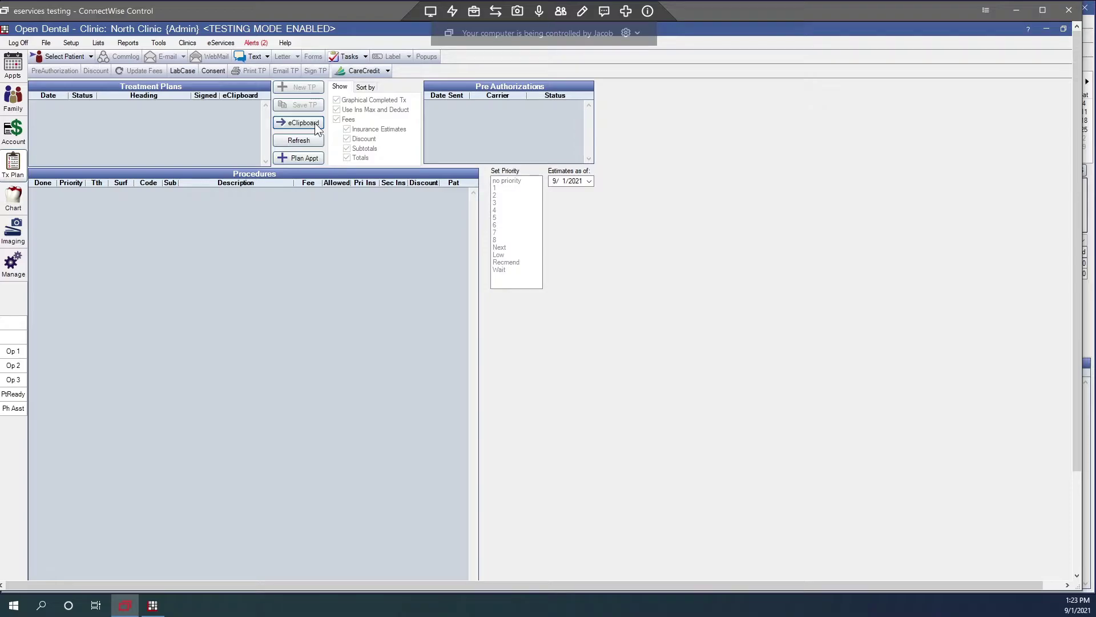
left_click(1015, 16)
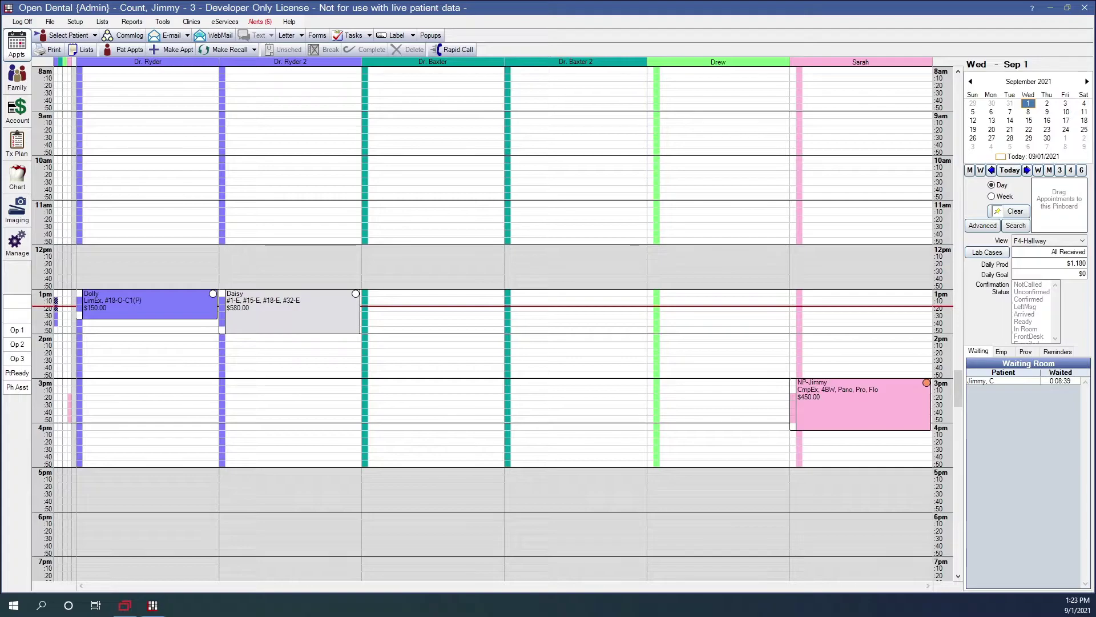
Check the current patient's family information and the procedure fees in their active treatment plan
left_click(18, 80)
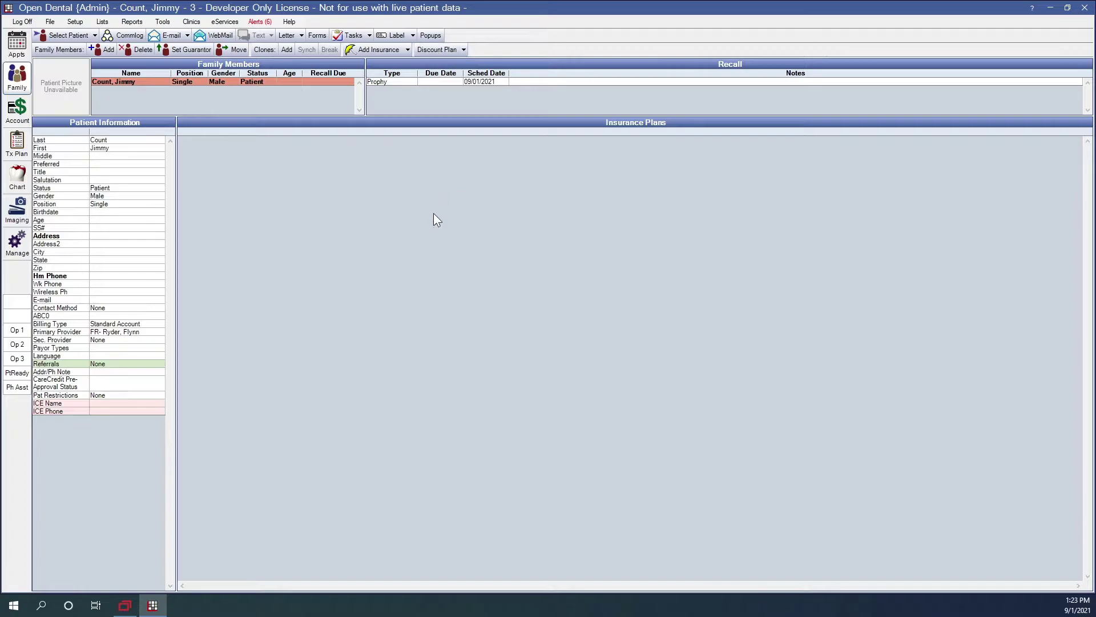
left_click(17, 143)
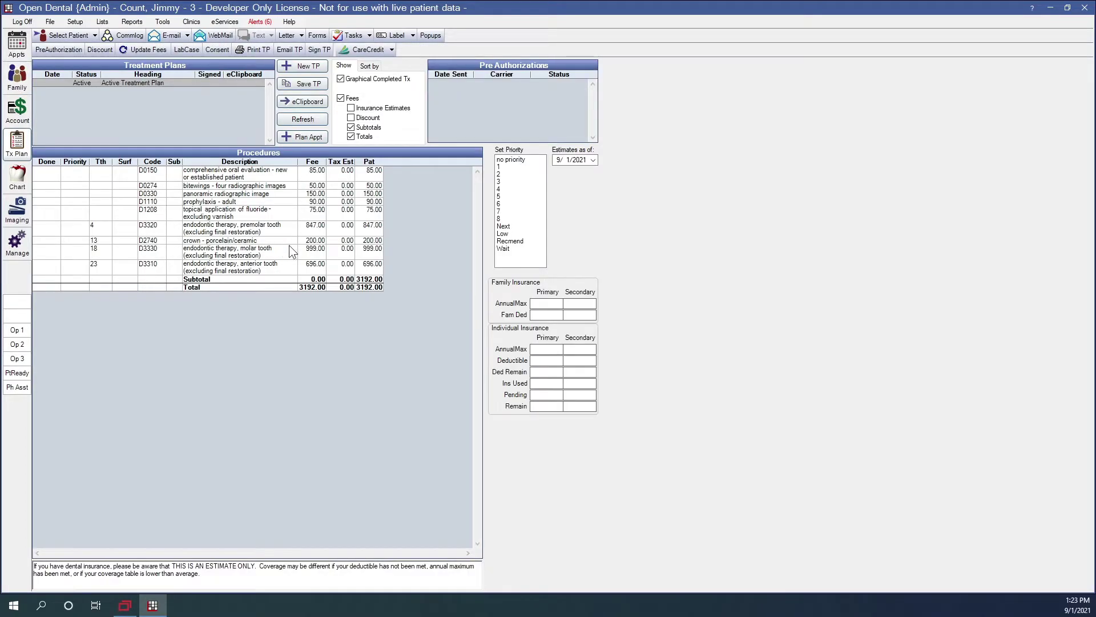
left_click(314, 175)
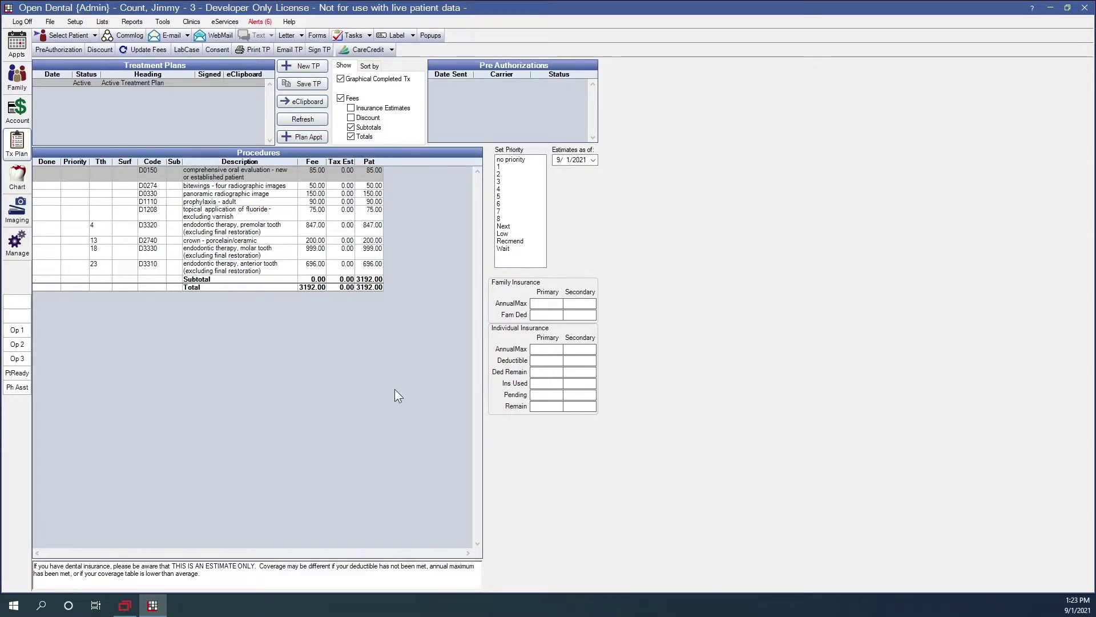
Add the In house plan discount plan to the patient, effective 08/01/2021 to 07/31/2022, and view the treatment plan
left_click(24, 85)
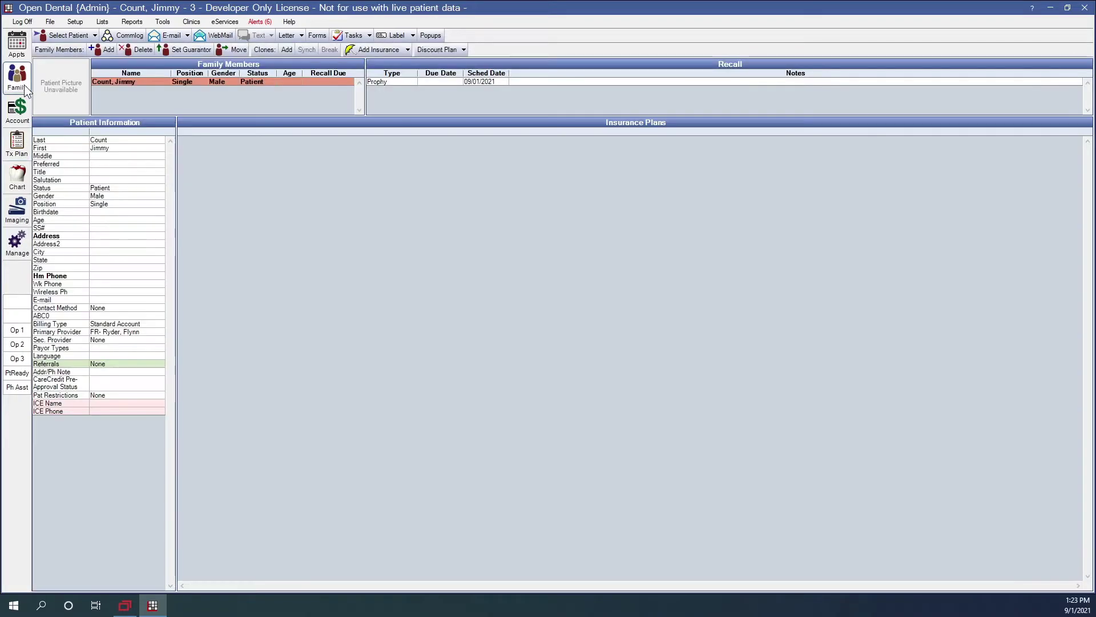
left_click(433, 51)
left_click(736, 397)
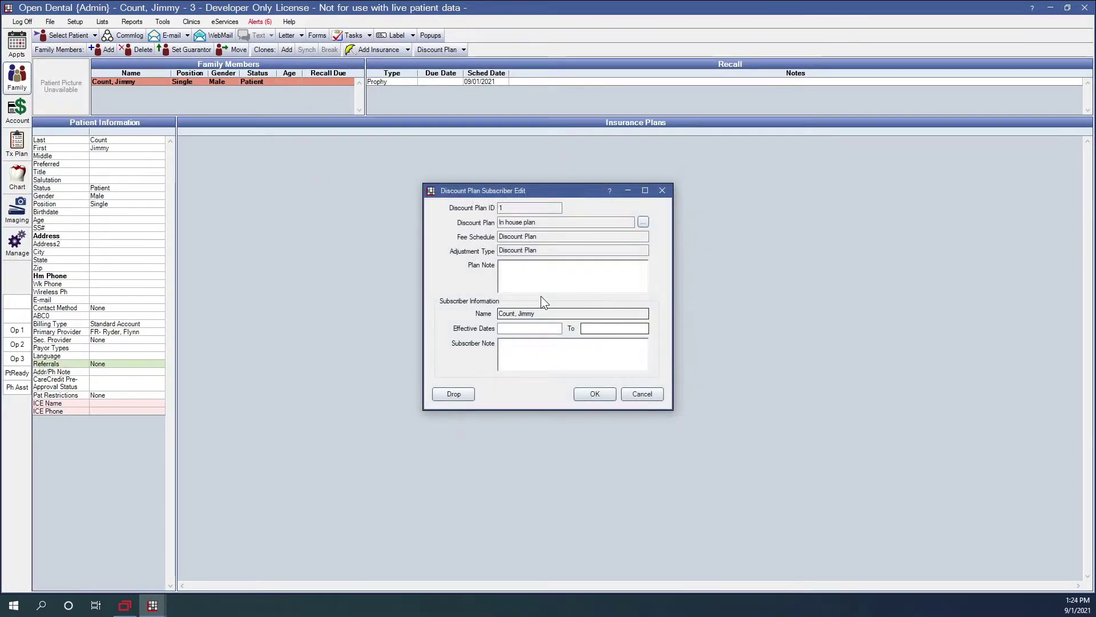
type("08/0")
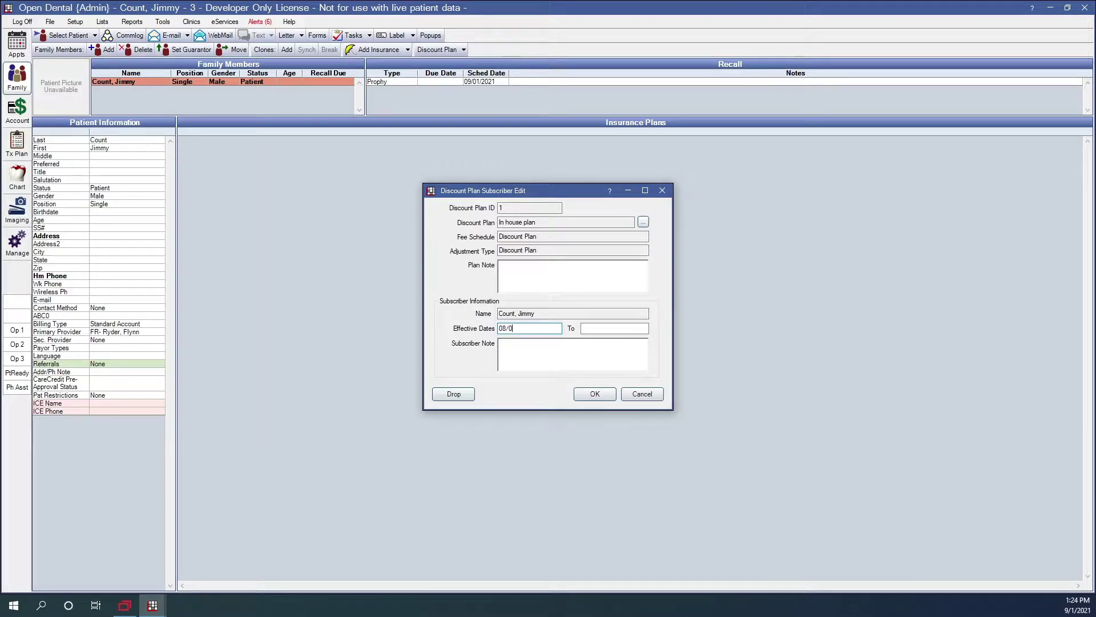
type("1/207")
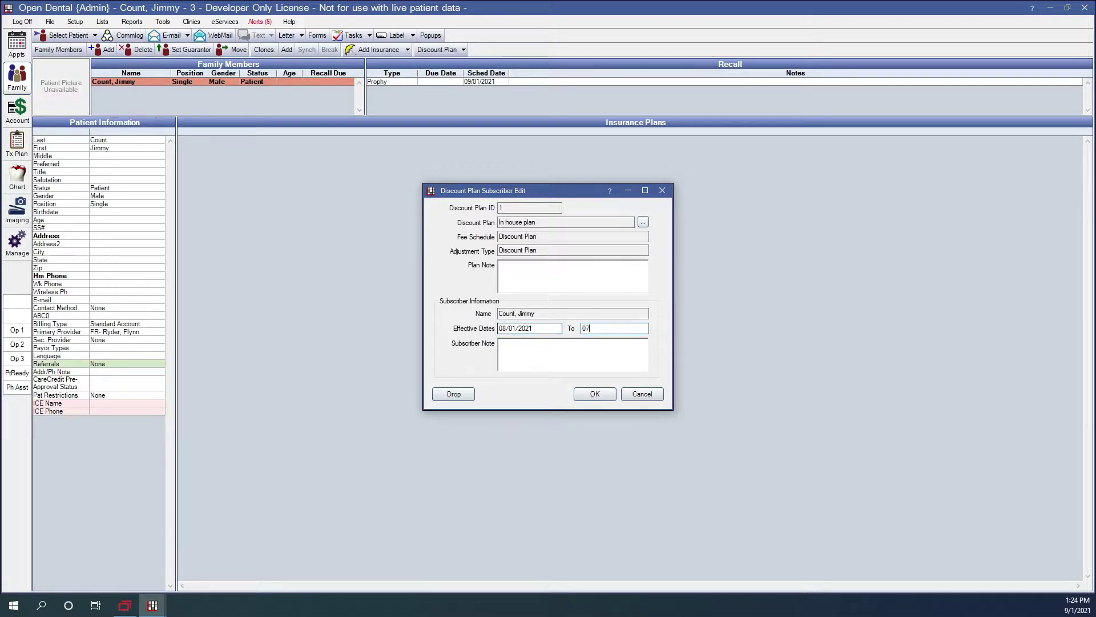
type("/31/022")
left_click(594, 394)
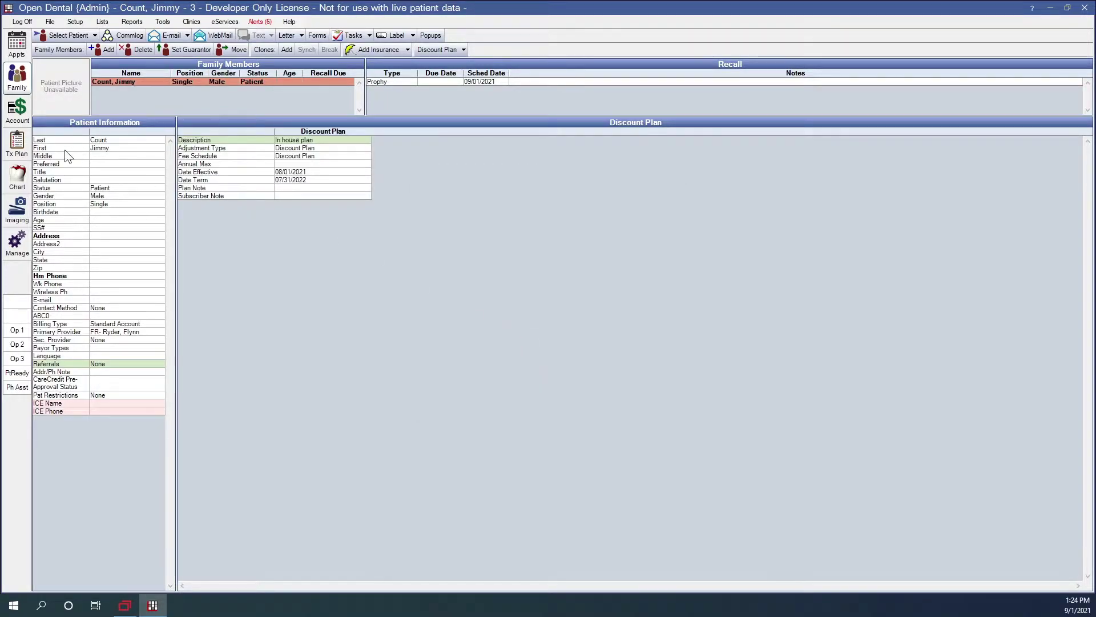
left_click(17, 142)
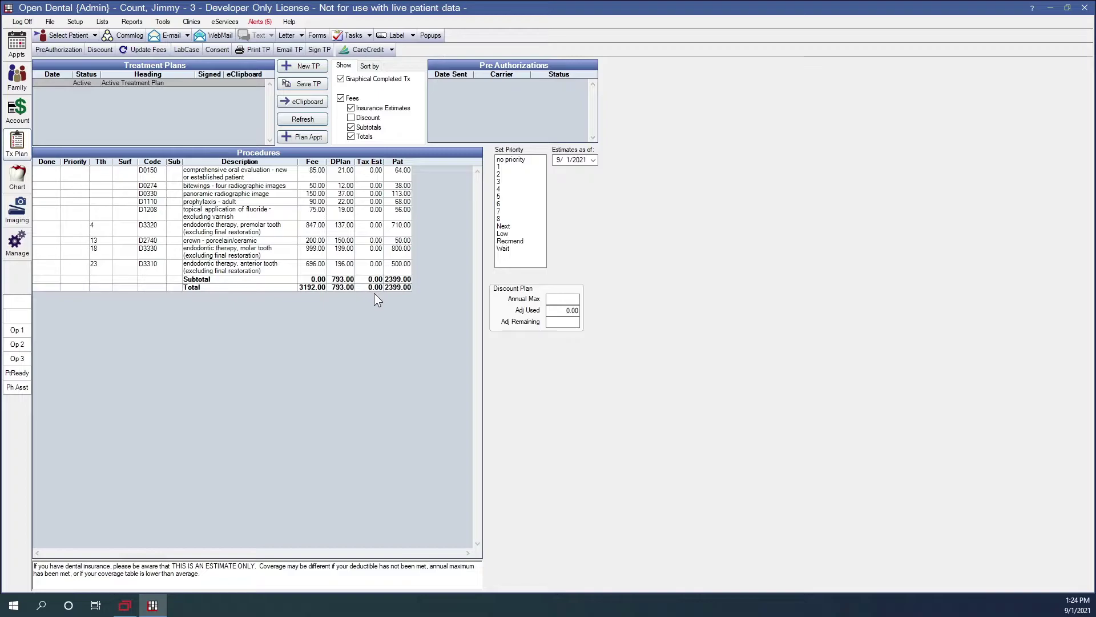
Check the patient's discount plan entries in the audit trail, filtering by the DiscountPlanAddDrop permission, and close it
left_click(161, 23)
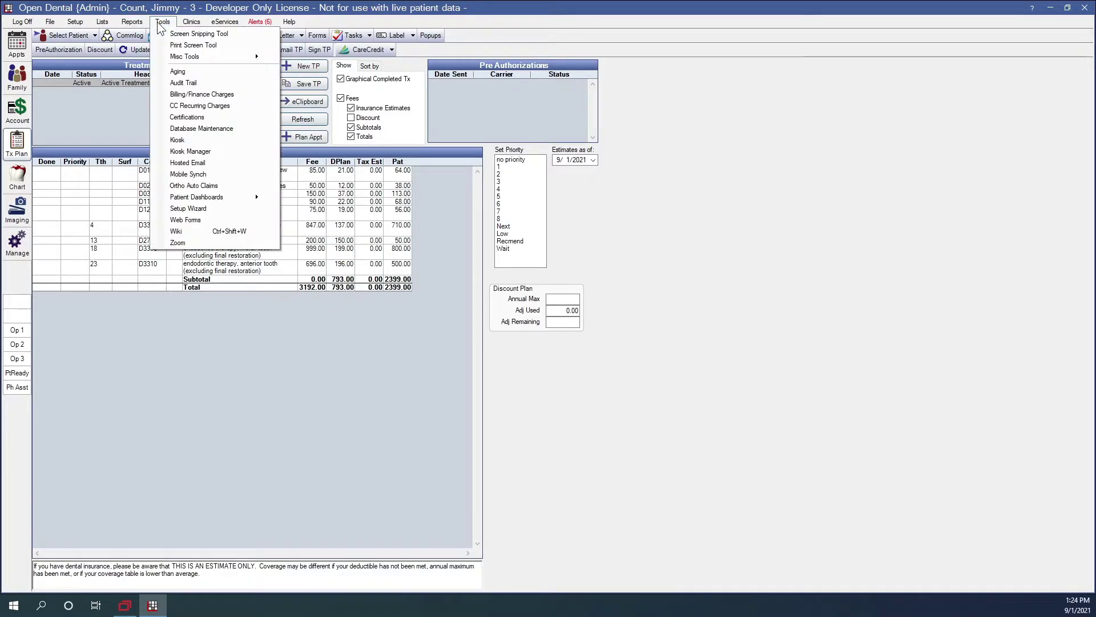
left_click(186, 82)
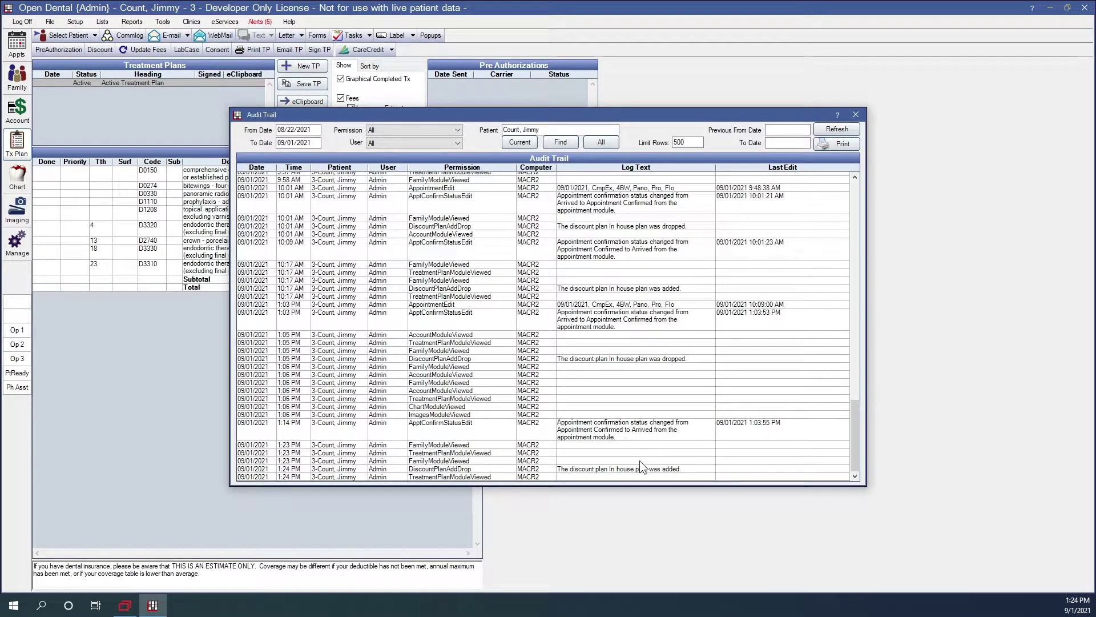
left_click(640, 469)
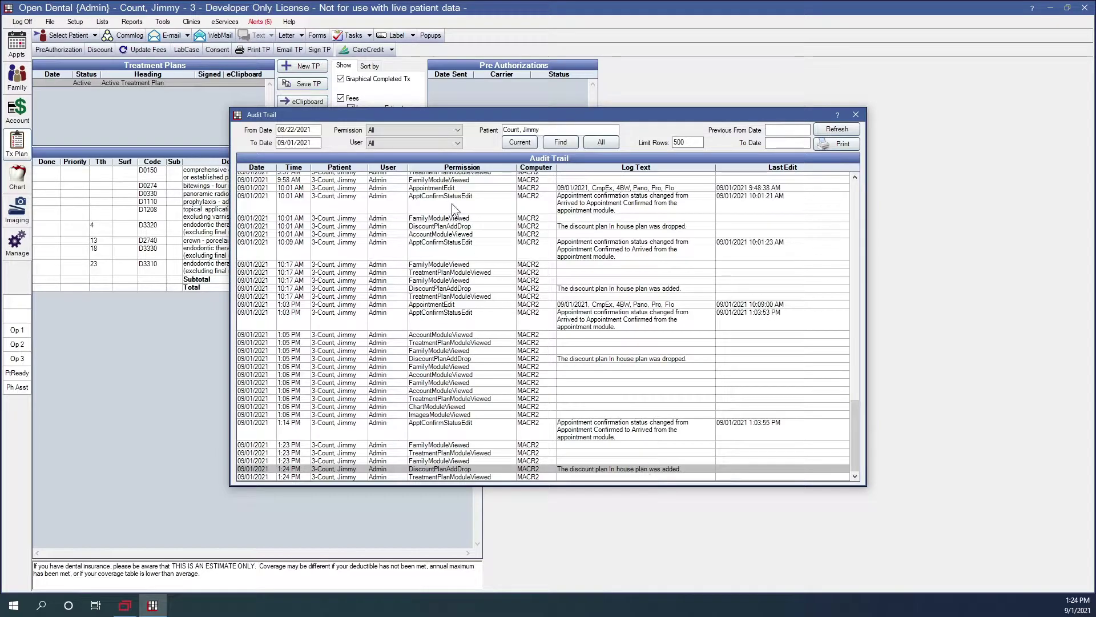
left_click(385, 131)
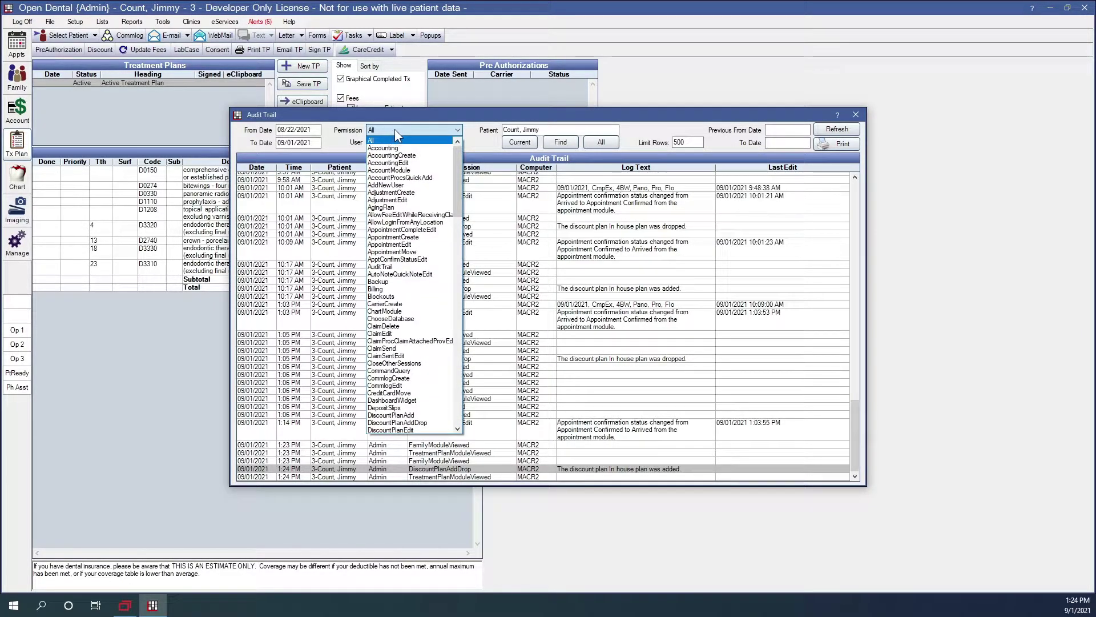
left_click(406, 423)
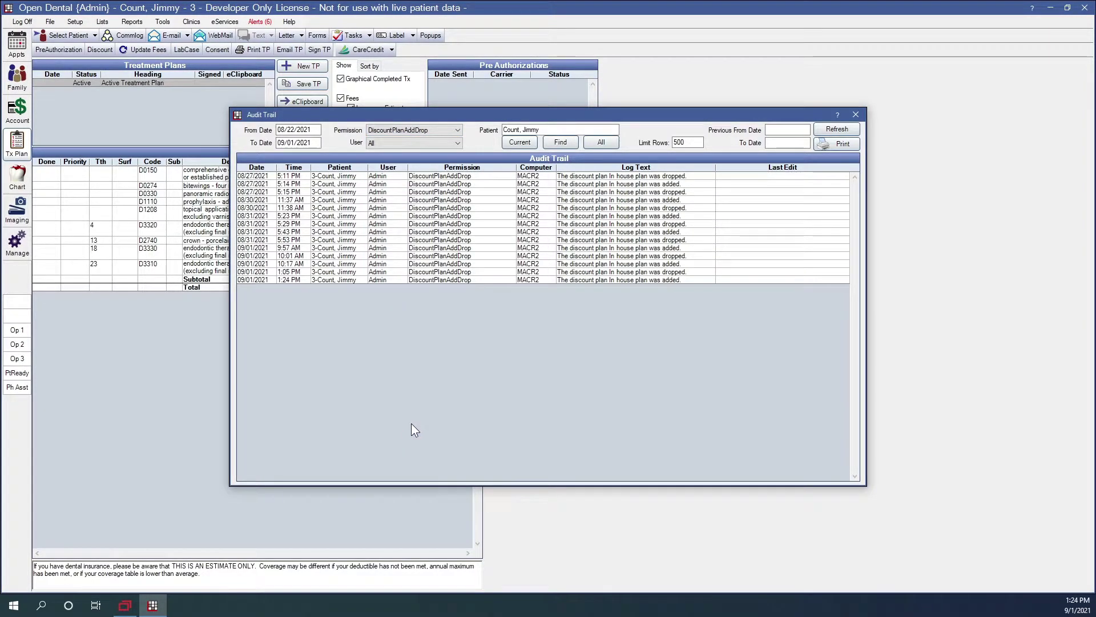
left_click(856, 114)
Select the 23-year-old patient from the patient list to show their treatment plan
left_click(83, 36)
left_click(299, 185)
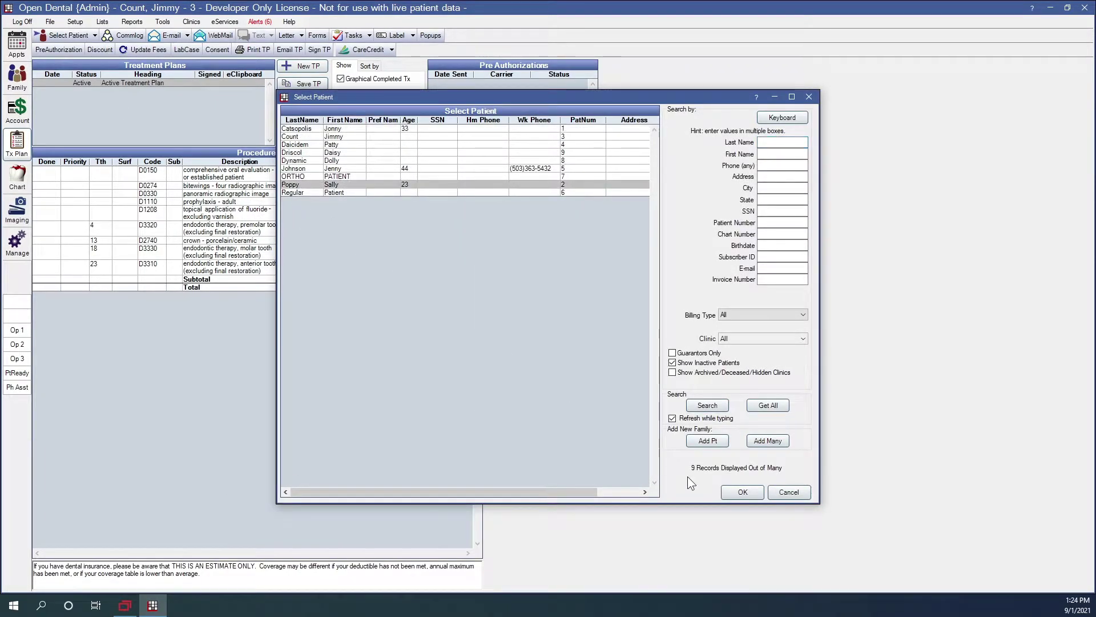
left_click(743, 492)
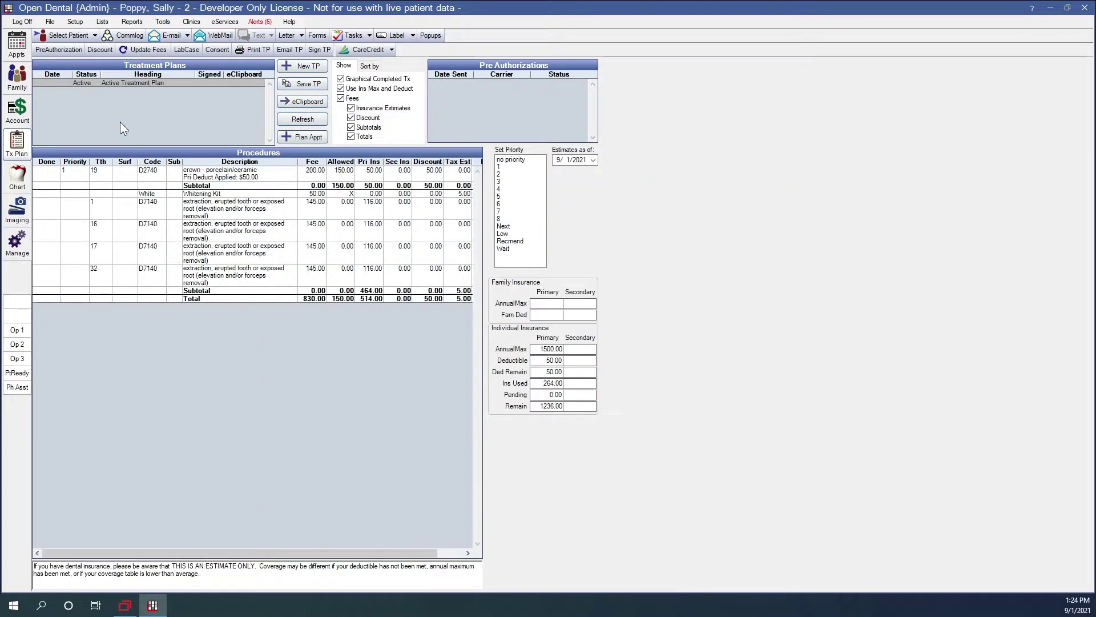
Add a benefit to the patient's Delta Dental plan for procedure code D2740, with category None and type WaitingPeriod
left_click(17, 76)
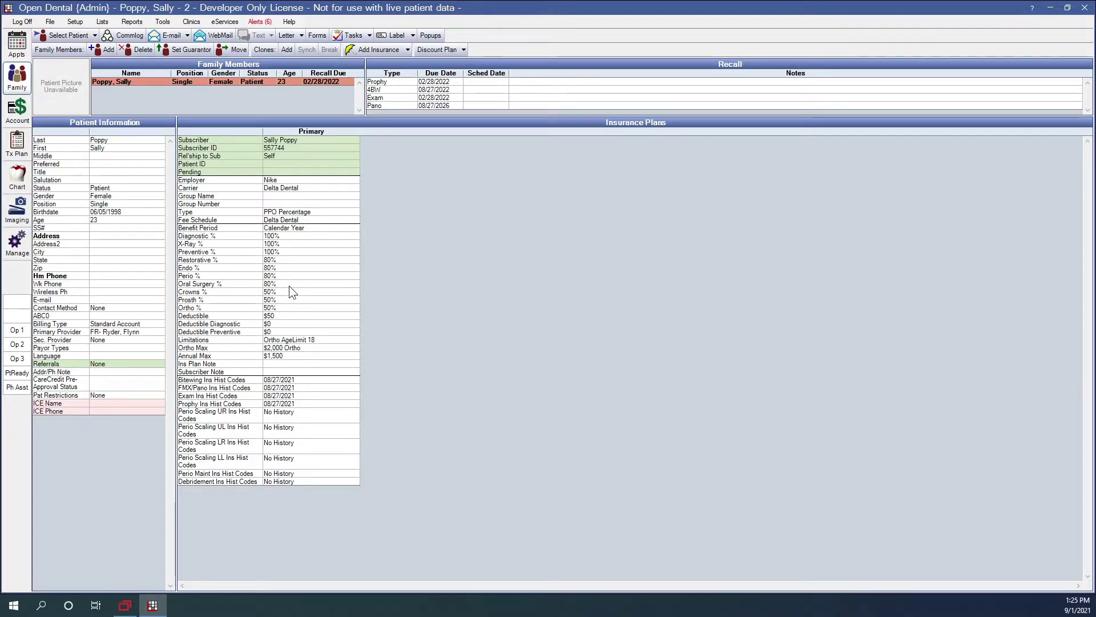
double_click(323, 244)
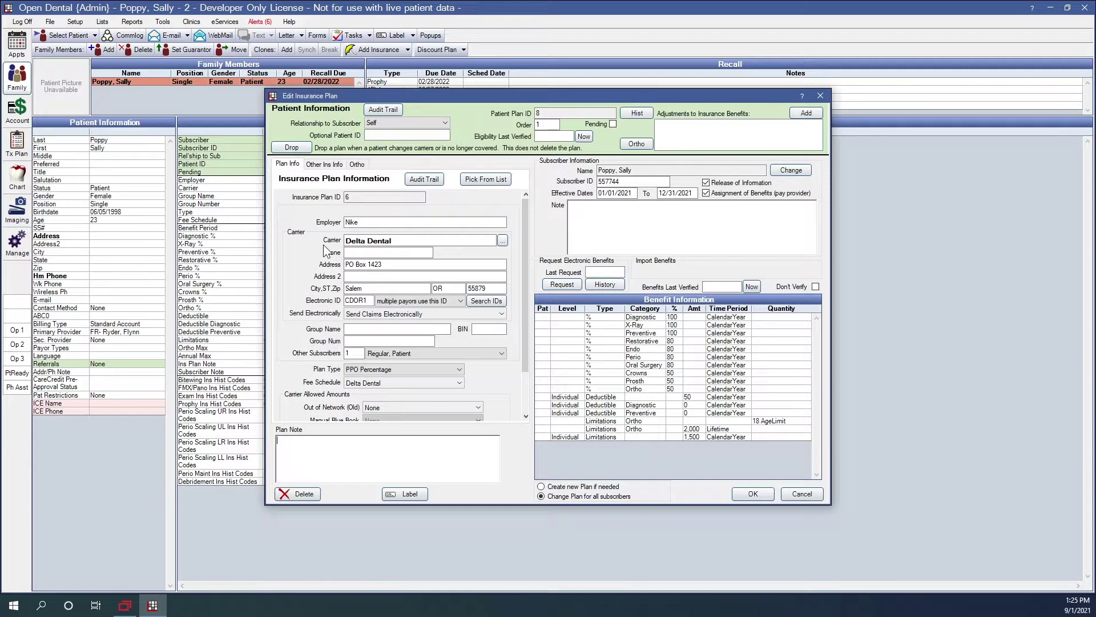
double_click(667, 377)
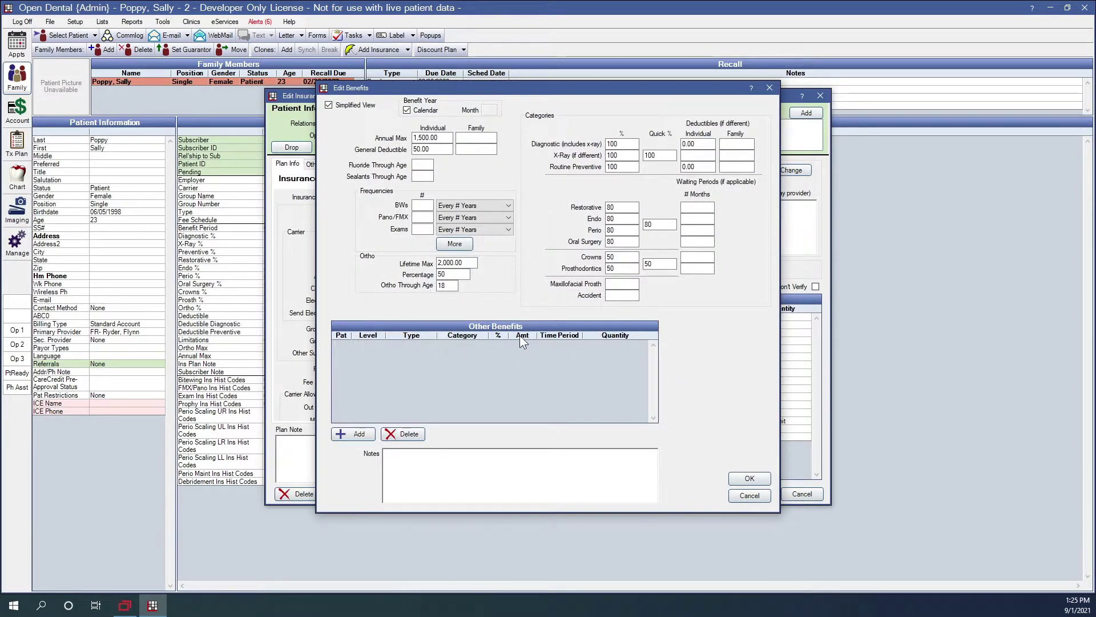
left_click(351, 433)
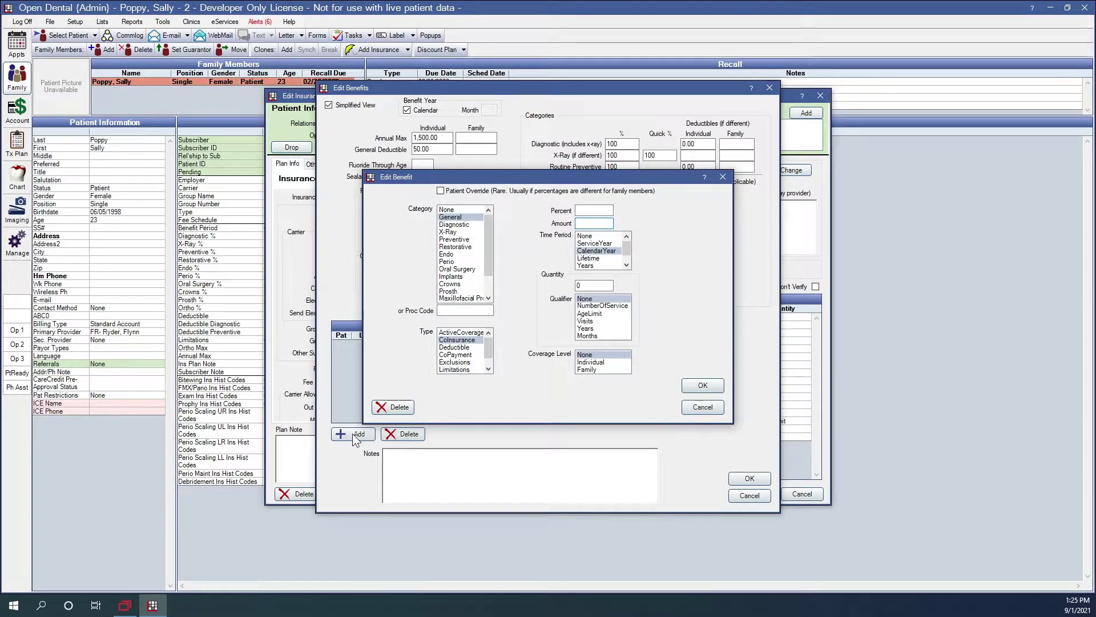
left_click(453, 209)
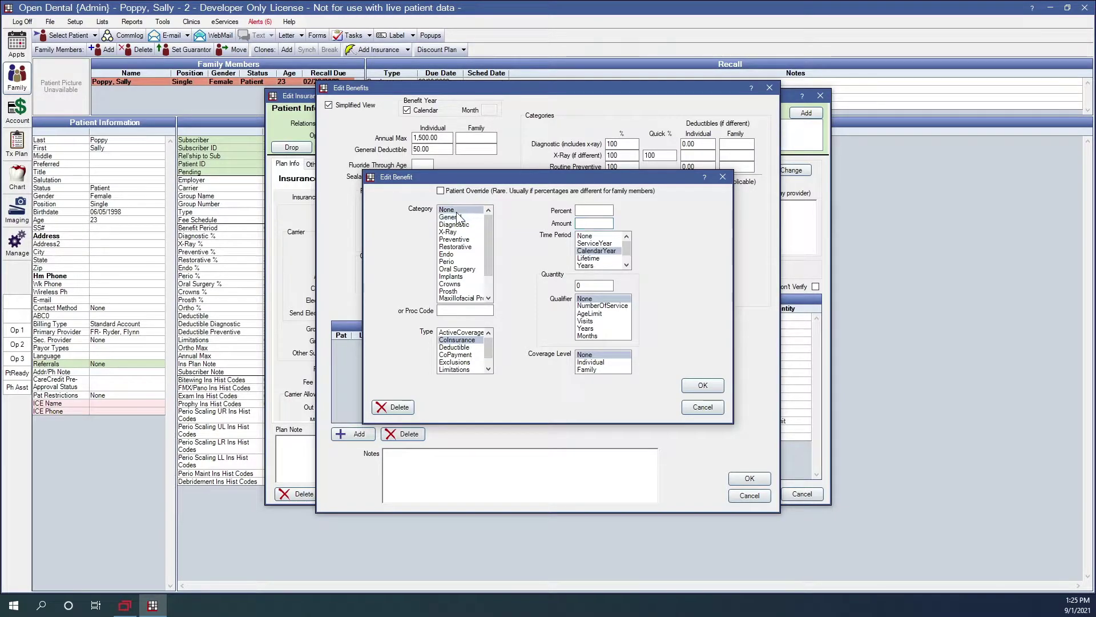
left_click(464, 310)
type("D2740")
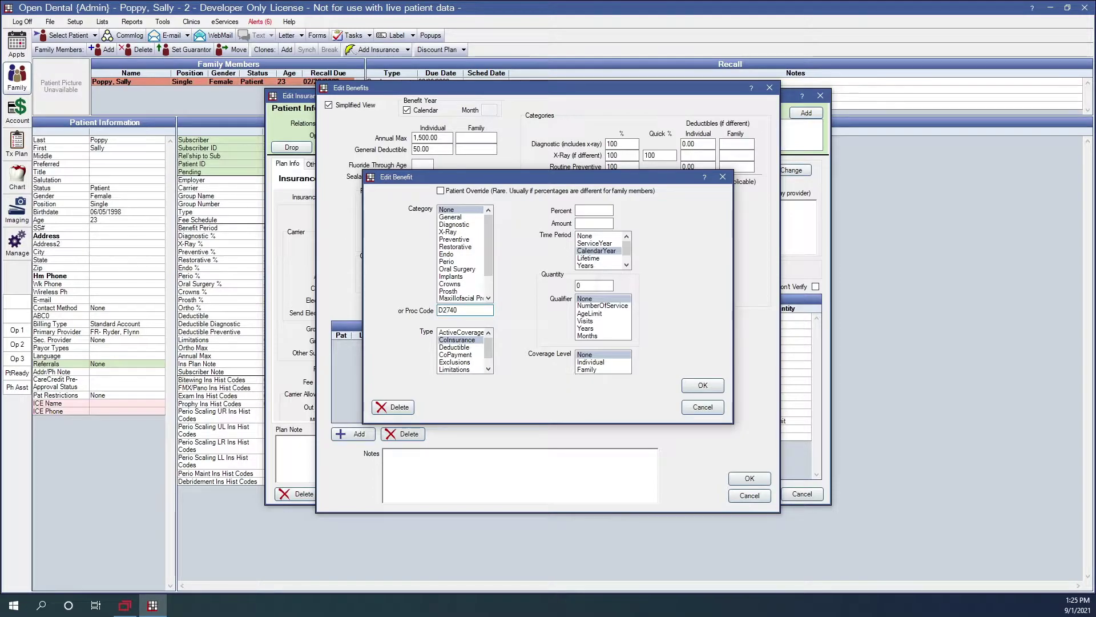
scroll(492, 344, "down", 1)
left_click(467, 369)
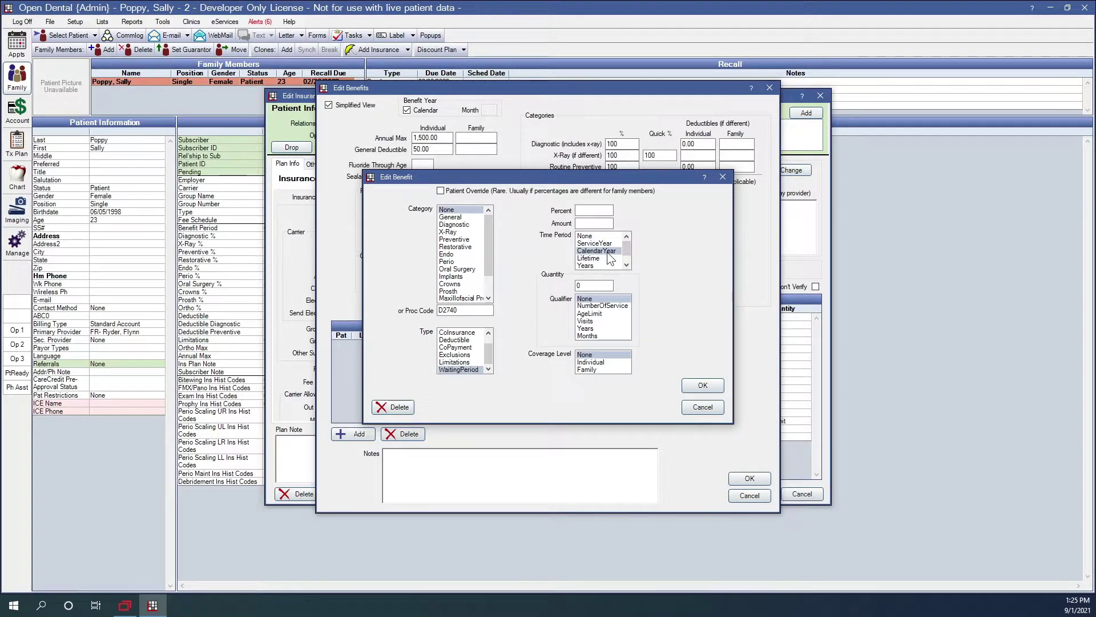
Set the new benefit's quantity to 1 with the Years qualifier and save the plan's benefits
left_click(585, 283)
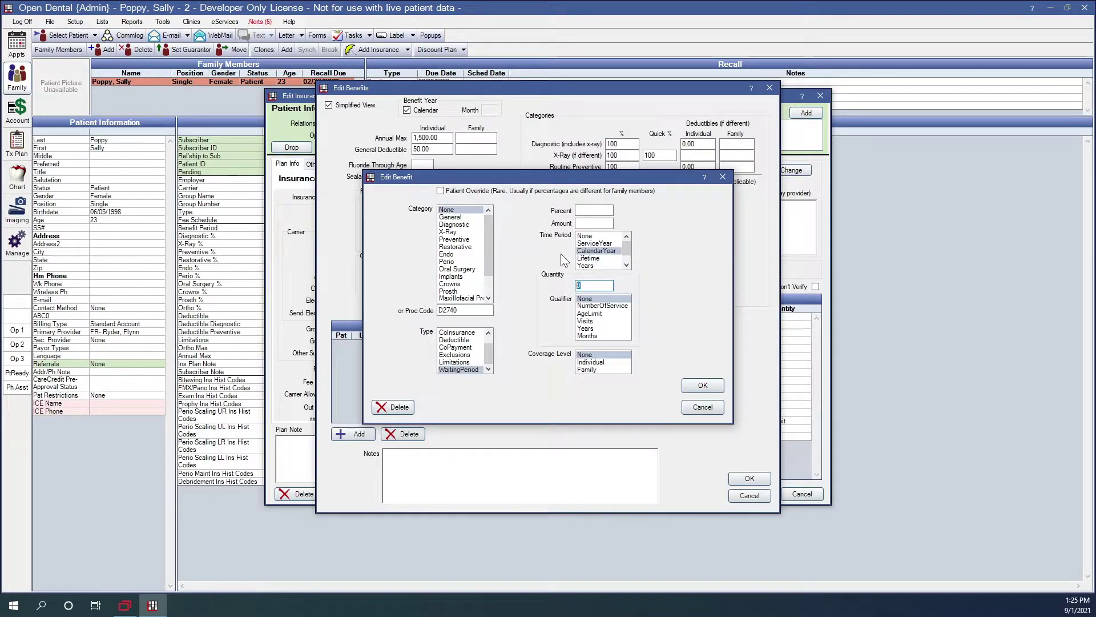
key("BackSpace")
type("1")
left_click(588, 329)
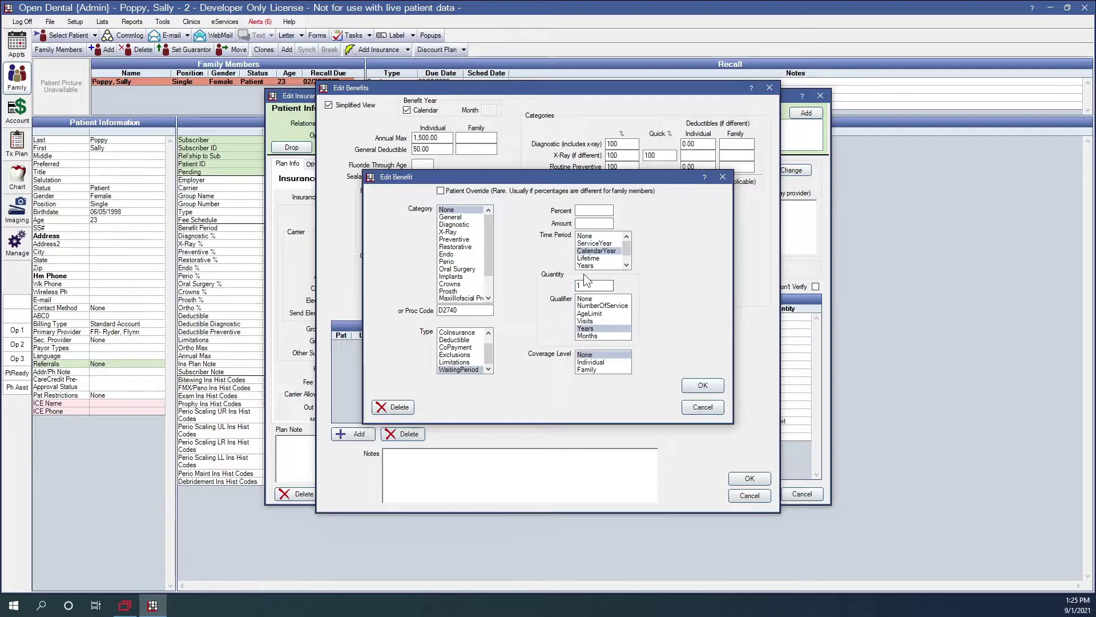
left_click(701, 386)
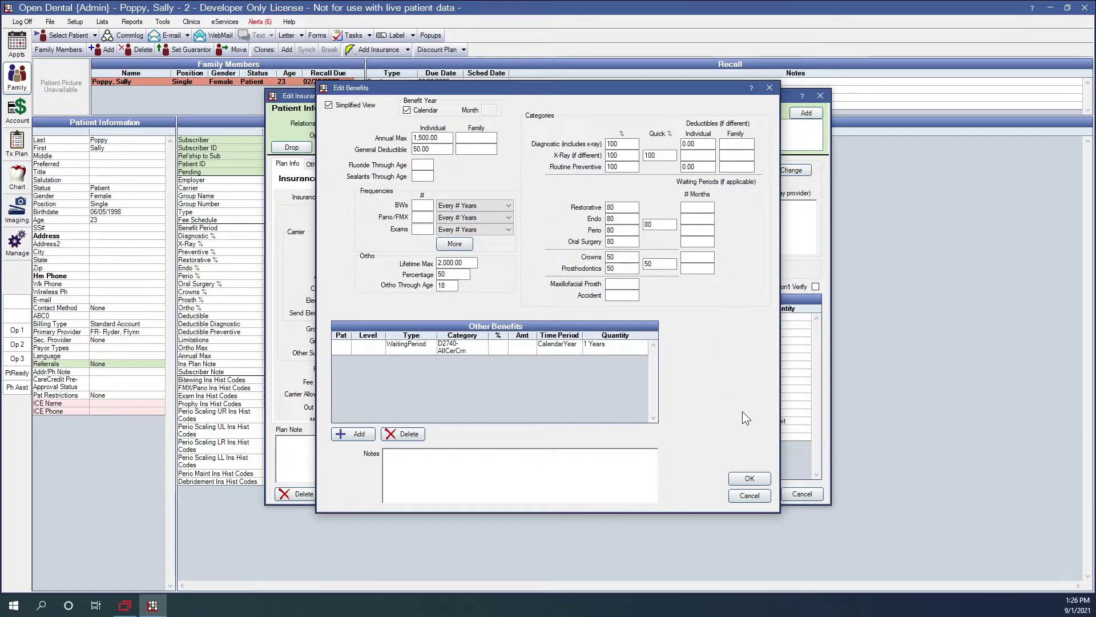
left_click(749, 477)
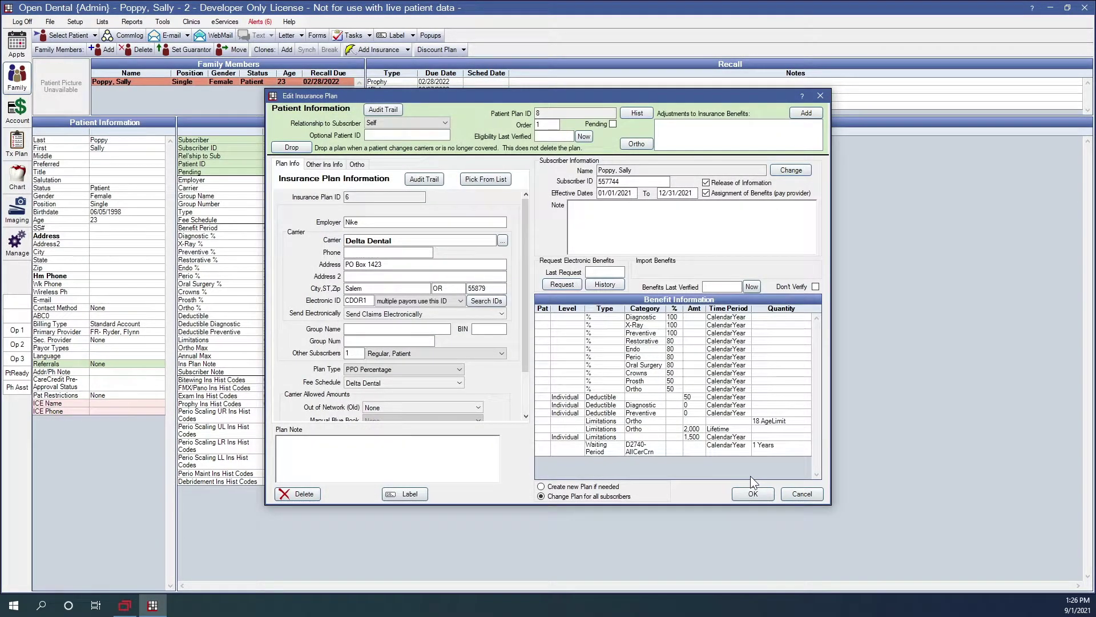
Check the subscriber's effective dates and save the insurance plan
left_click_drag(635, 194, 573, 196)
left_click_drag(692, 193, 657, 194)
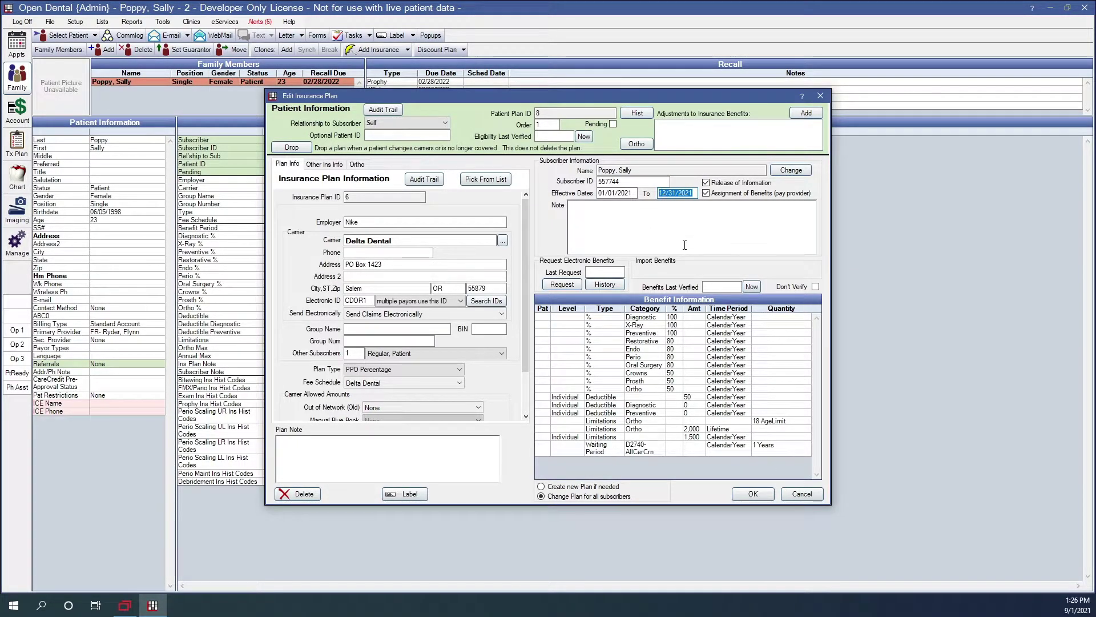
left_click(751, 494)
Check the D2740 crown's insurance estimate and patient portion in the active treatment plan
left_click(27, 152)
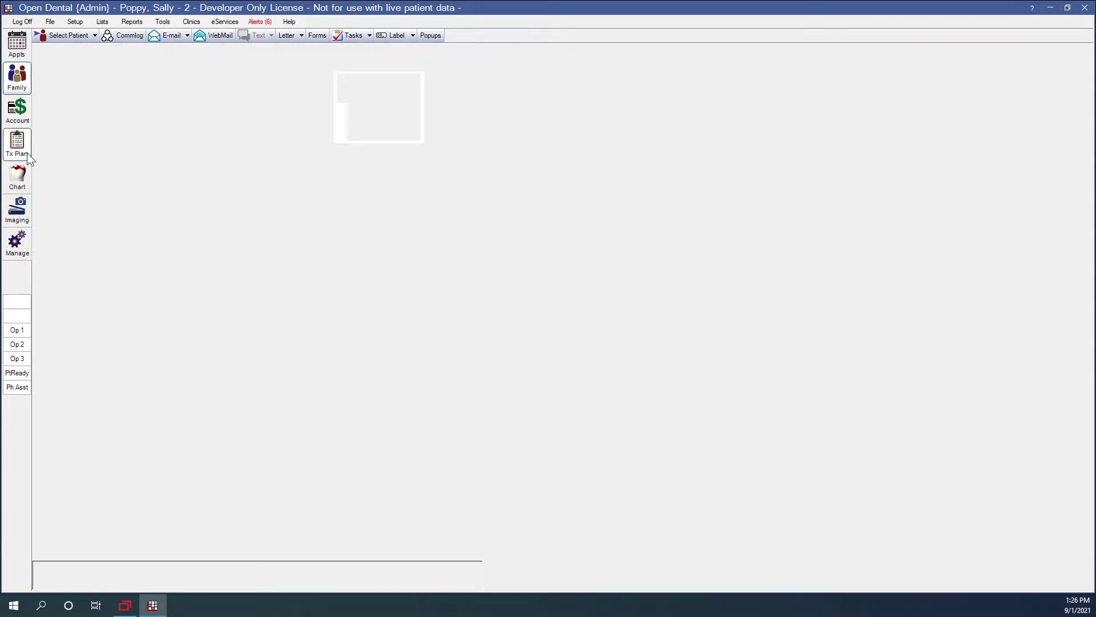
left_click(233, 180)
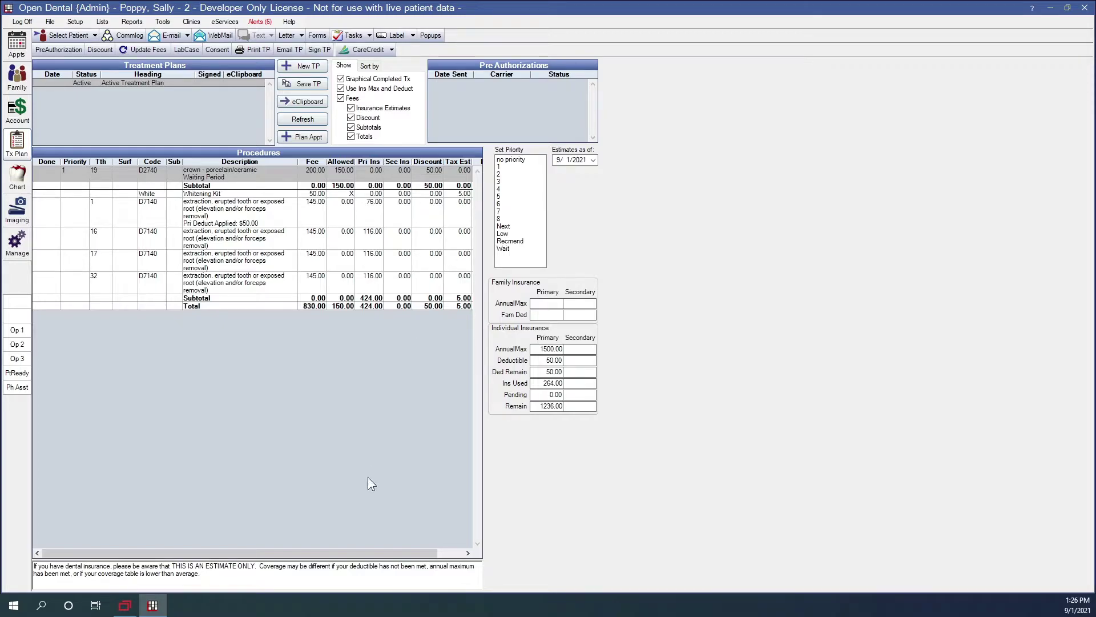
left_click_drag(361, 551, 391, 553)
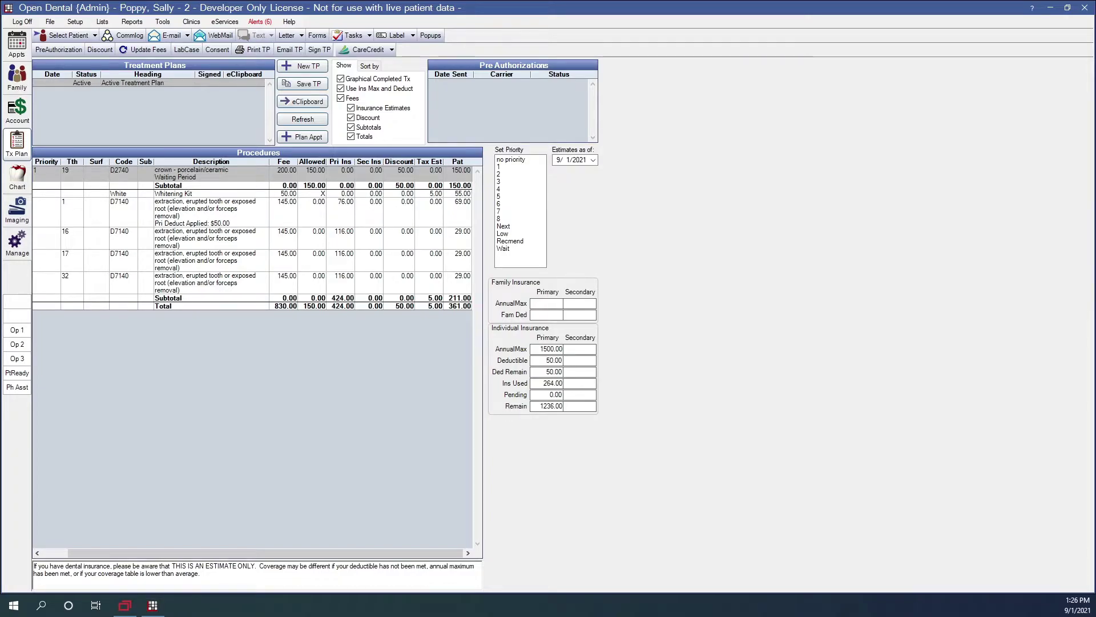
View the patient's account, then review the PaySplit Unearned Types definitions and the blank form for a new one, and close without changes
left_click(23, 121)
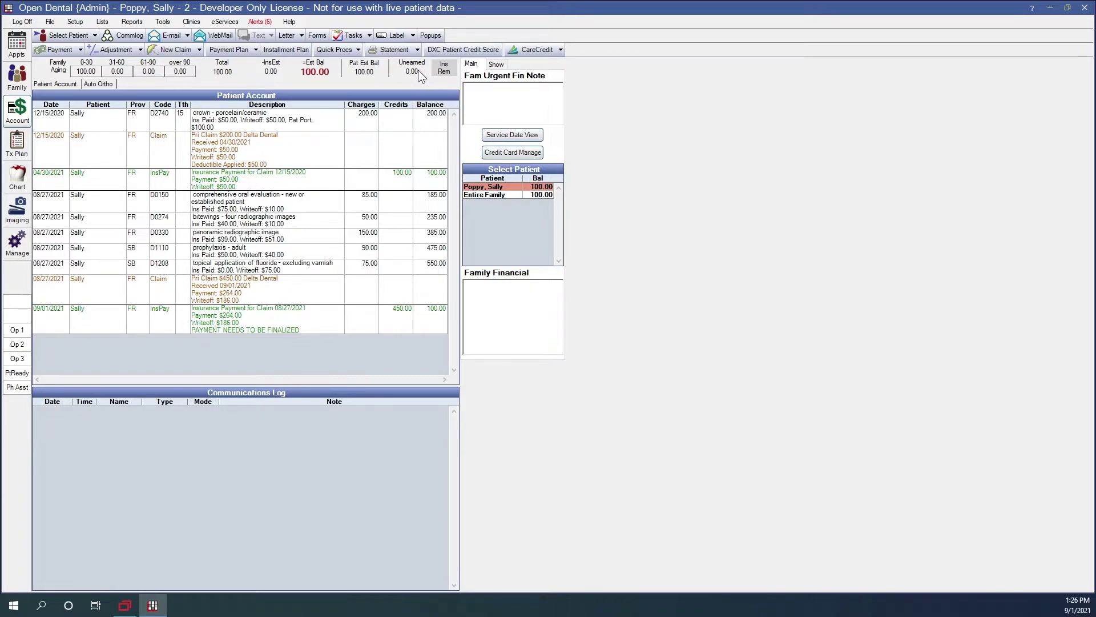
left_click(68, 23)
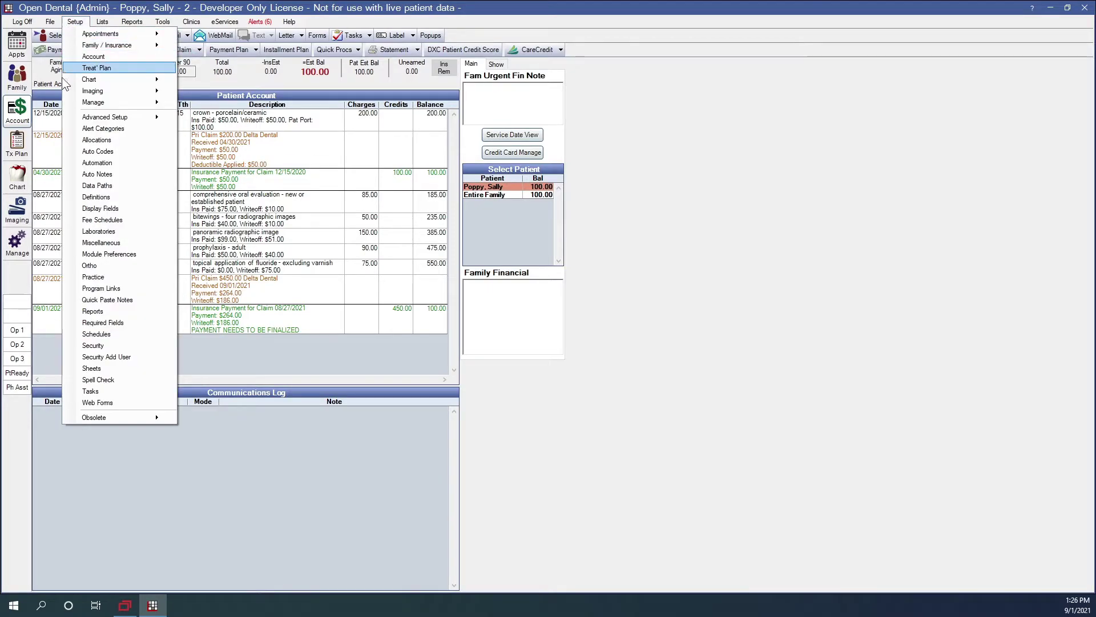
left_click(98, 197)
left_click(363, 350)
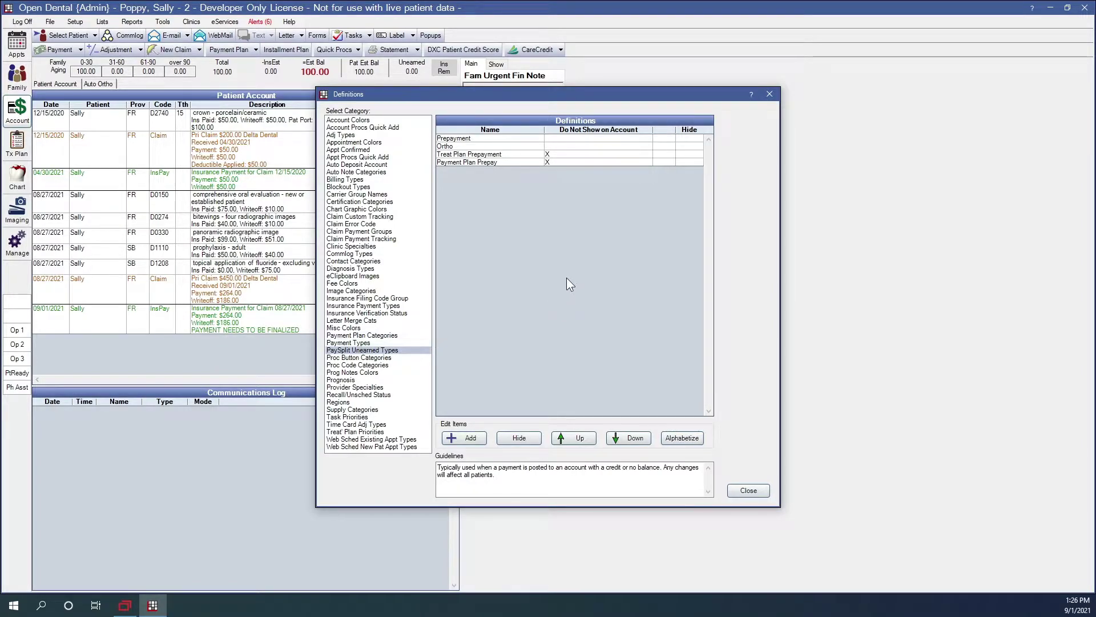
left_click(458, 138)
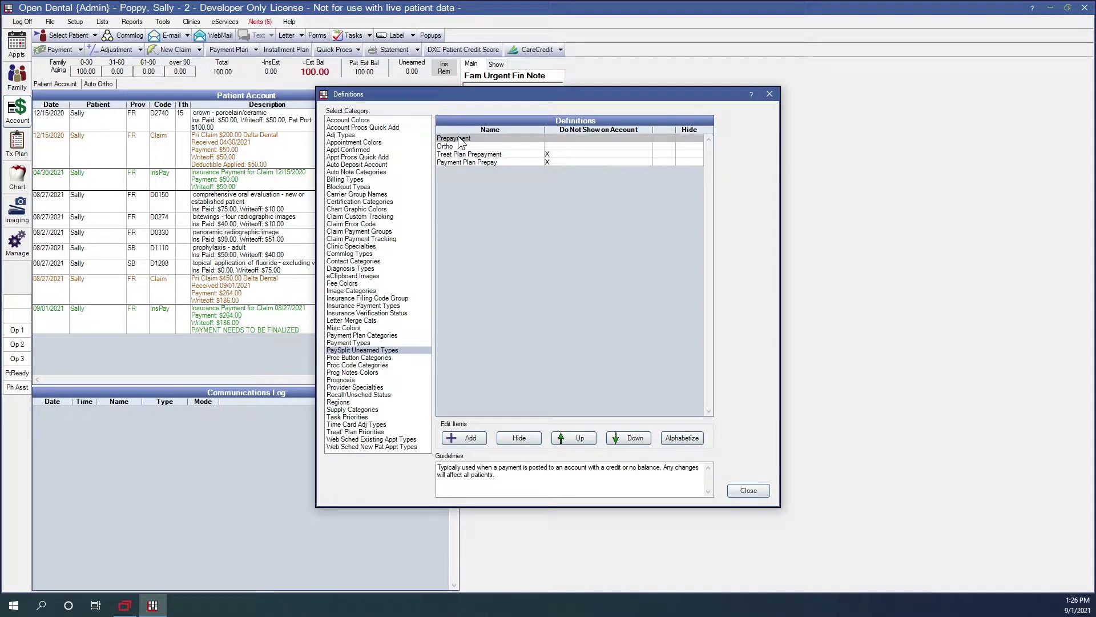
left_click(449, 147)
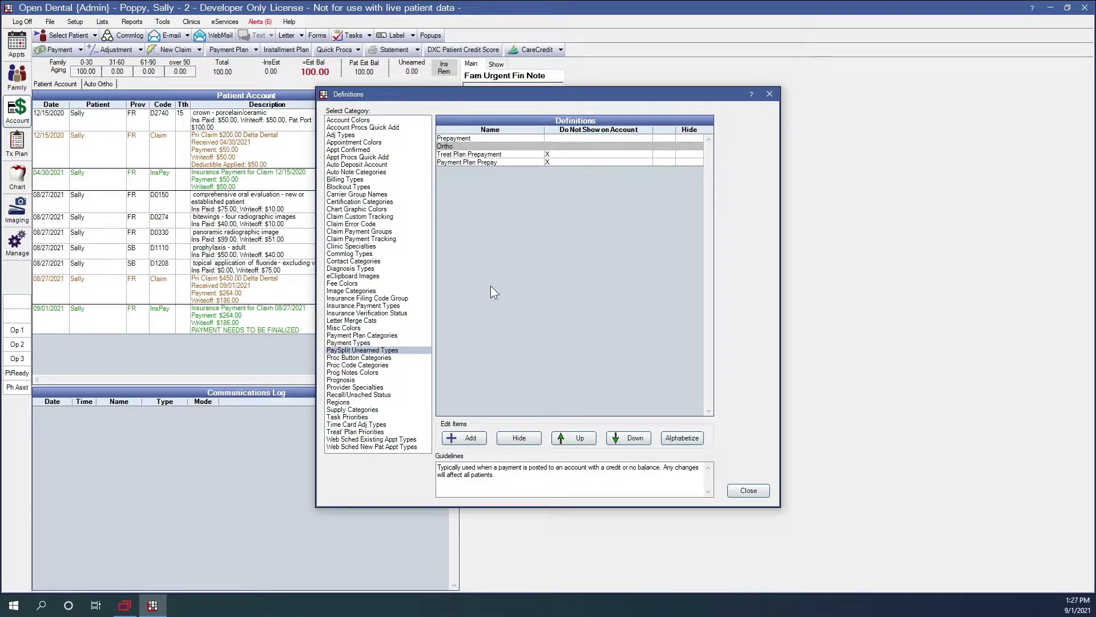
left_click(468, 440)
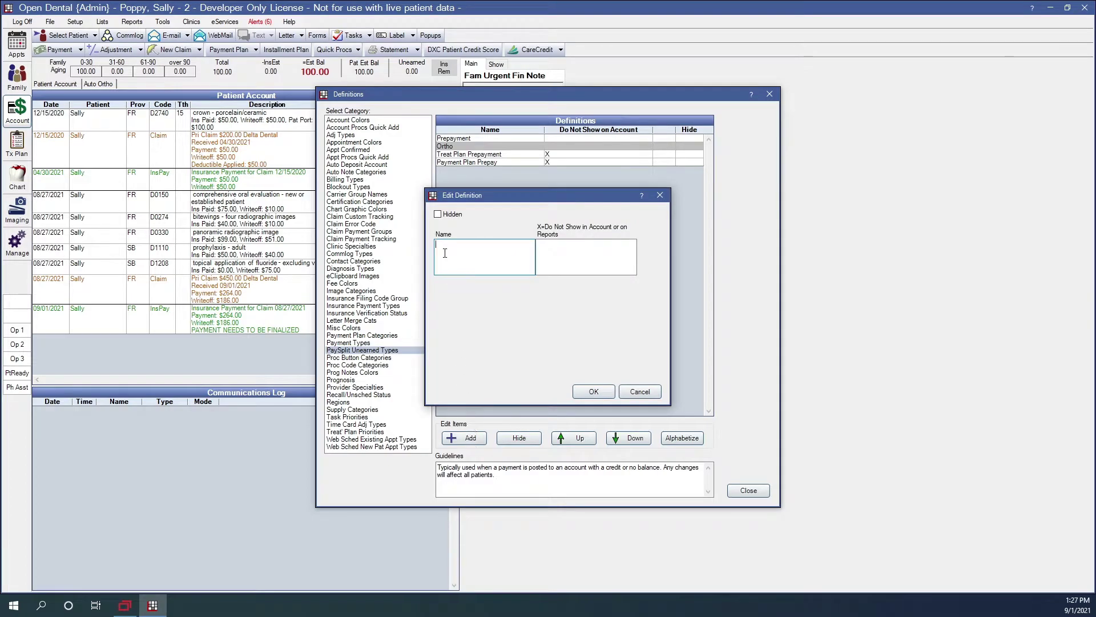
left_click(645, 391)
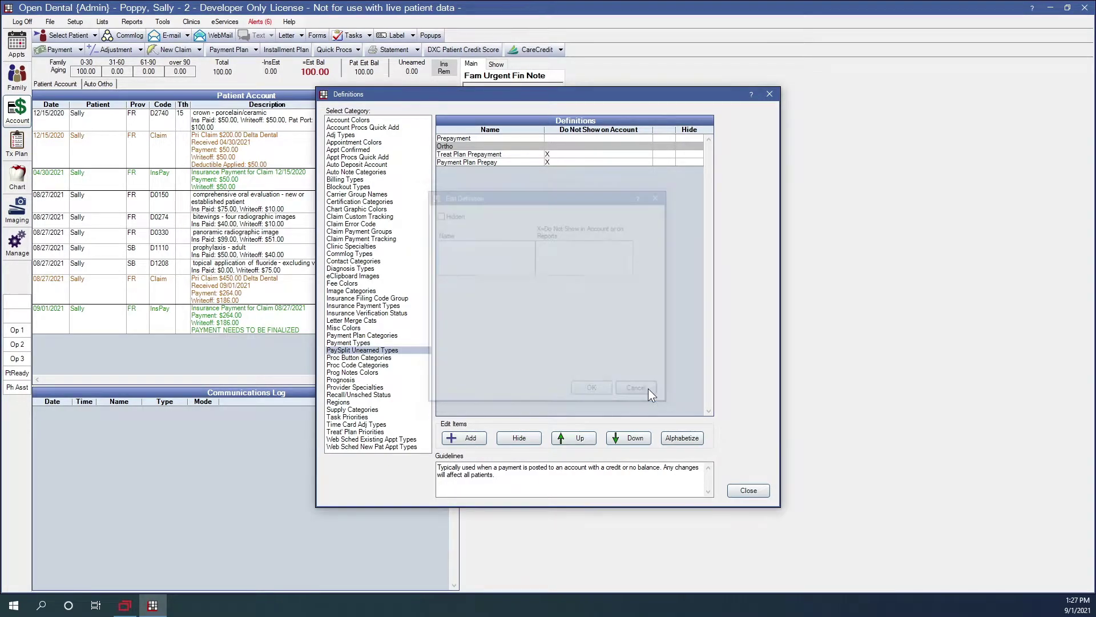
left_click(749, 491)
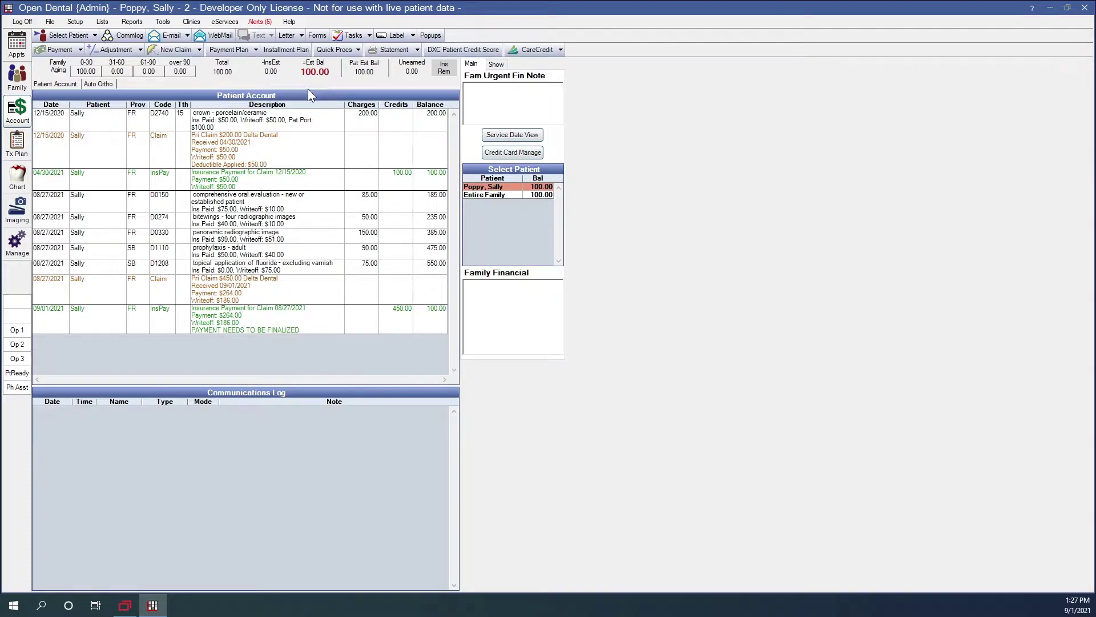
Start a patient payment of 5100 and check its procedure and prepayment splits
left_click(57, 49)
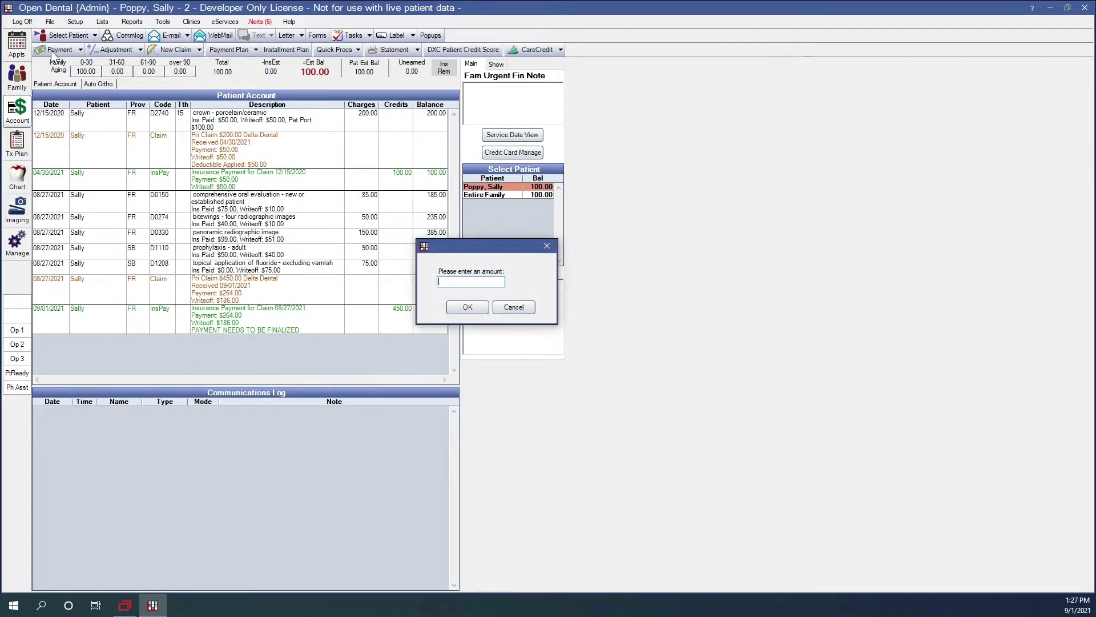
type("5100")
left_click(463, 311)
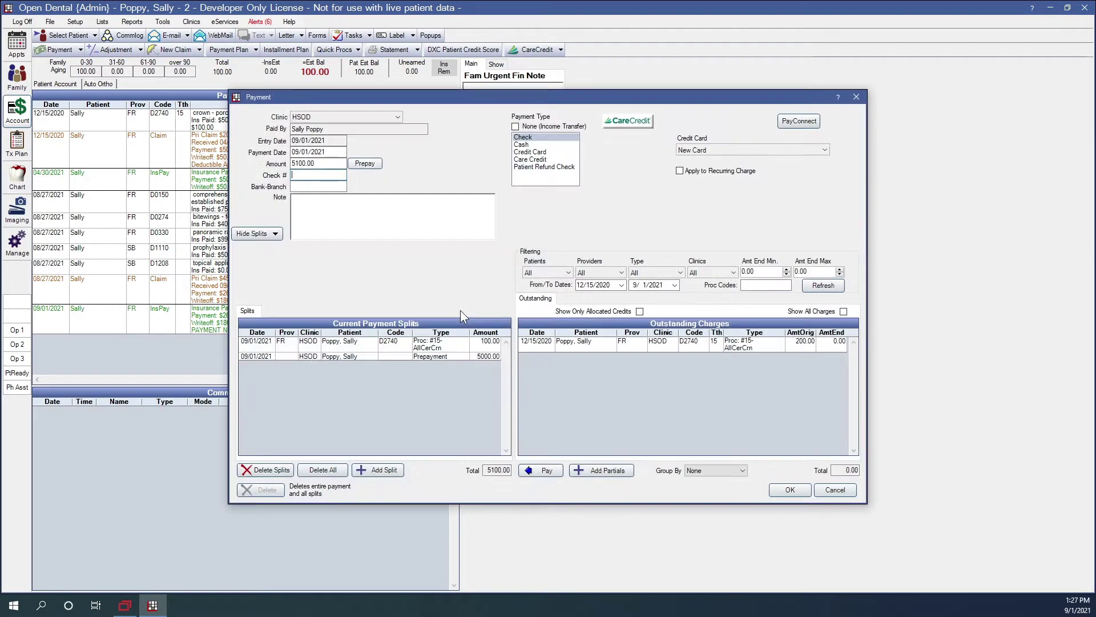
left_click(457, 343)
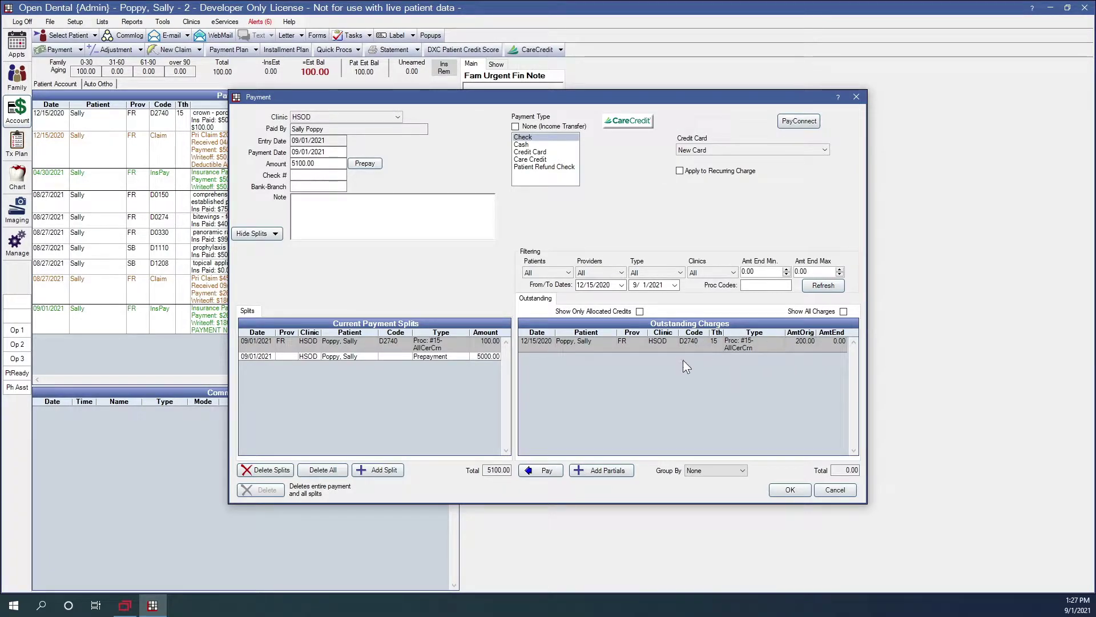
left_click(416, 359)
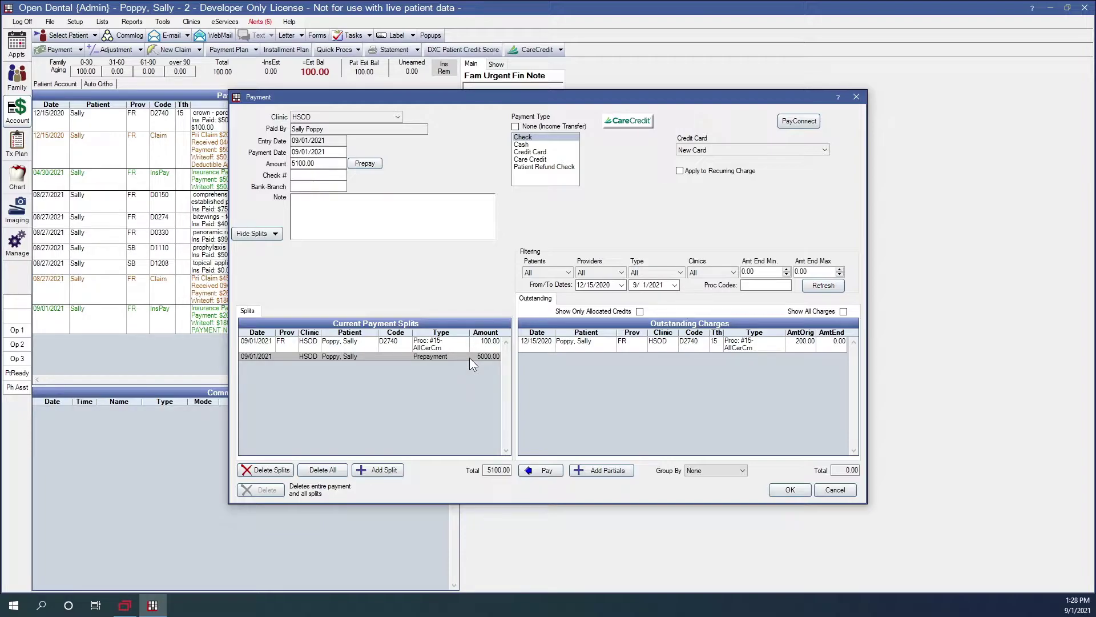
Set the prepayment split's amount to 2000
double_click(411, 358)
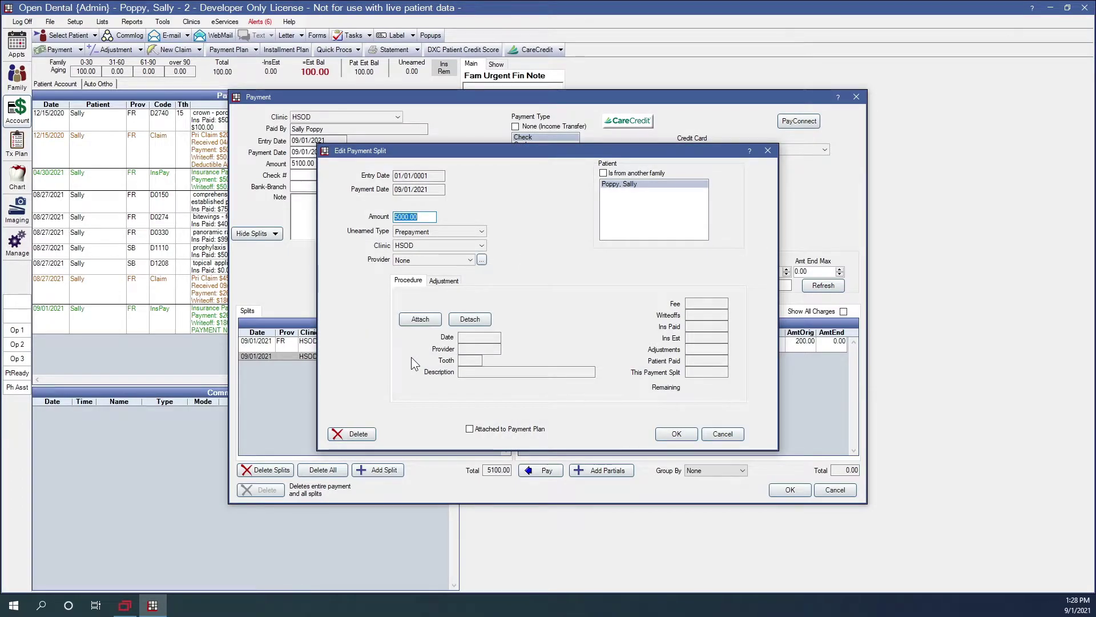
type("2000")
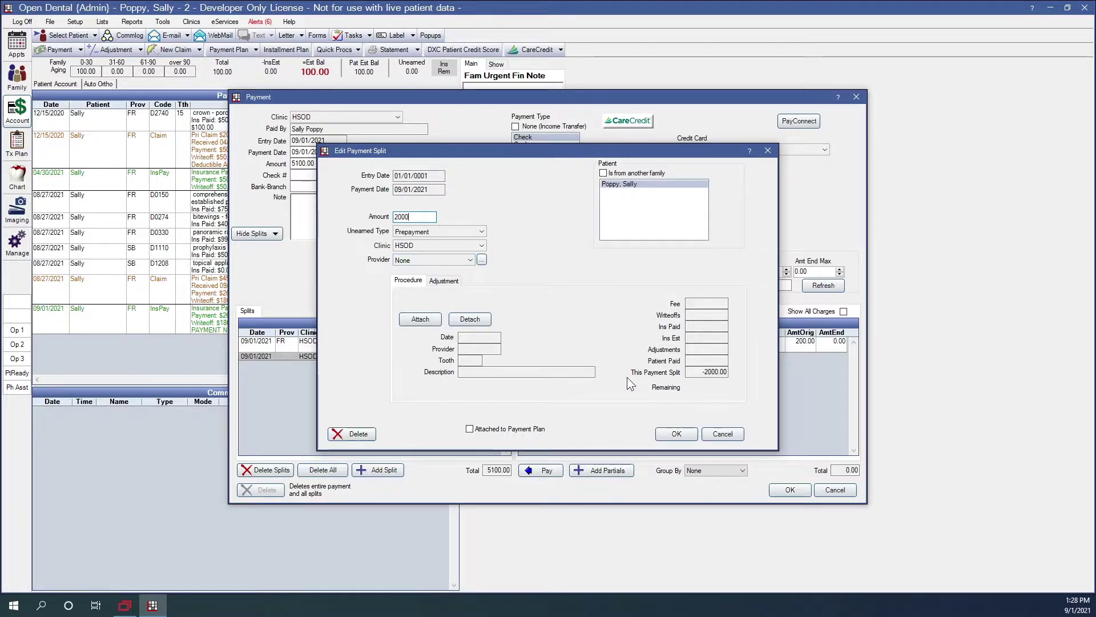
left_click(673, 433)
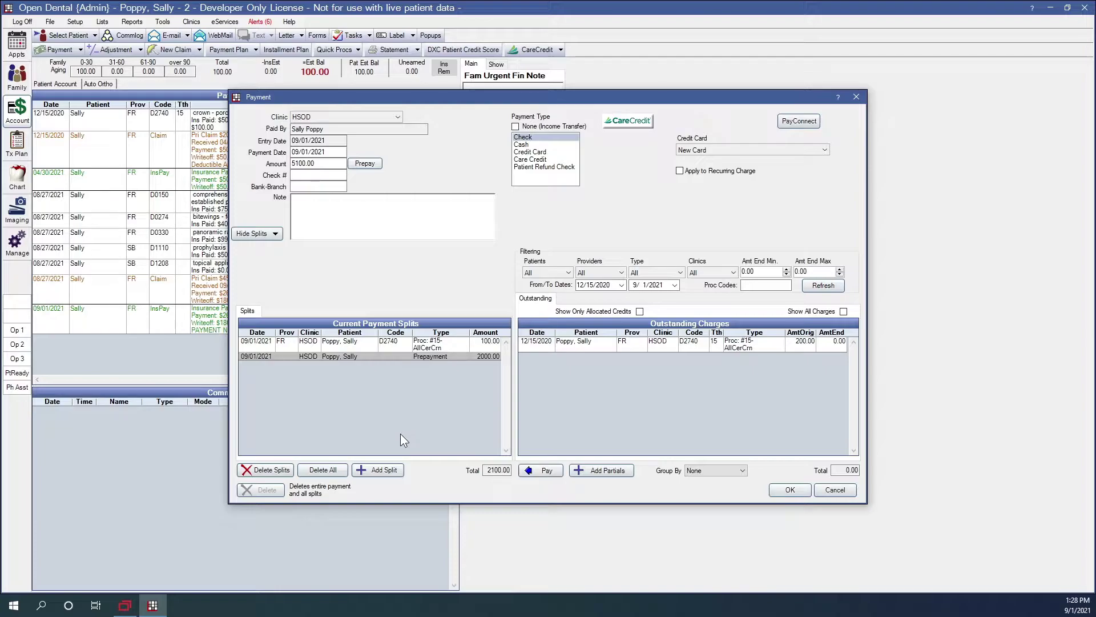
Add a payment split of 3000 with unearned type Ortho and no provider
left_click(381, 472)
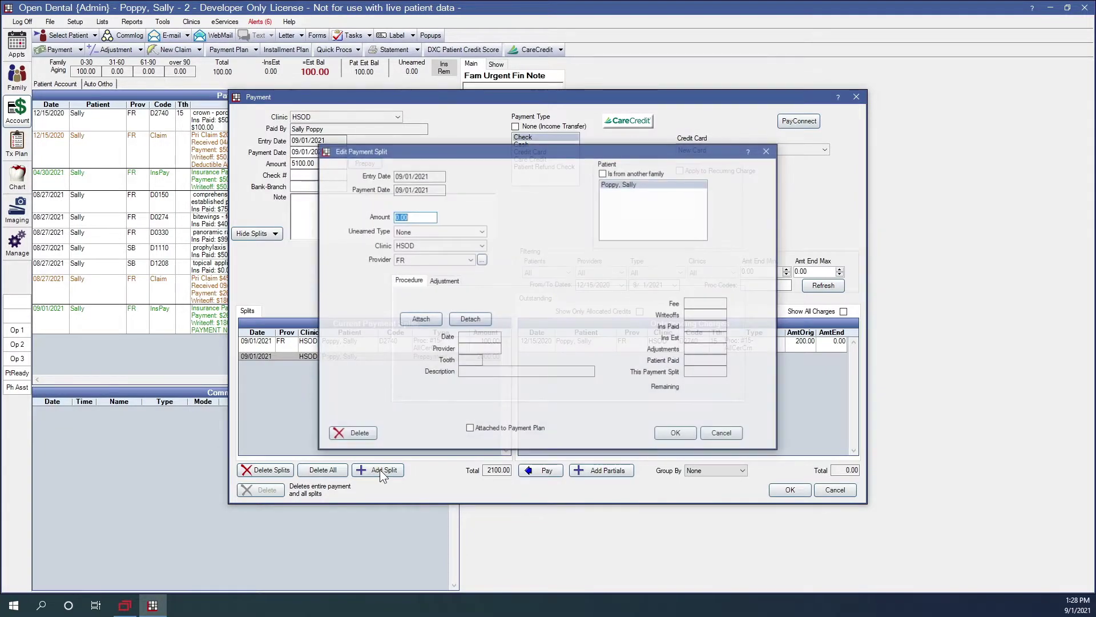
type("3000")
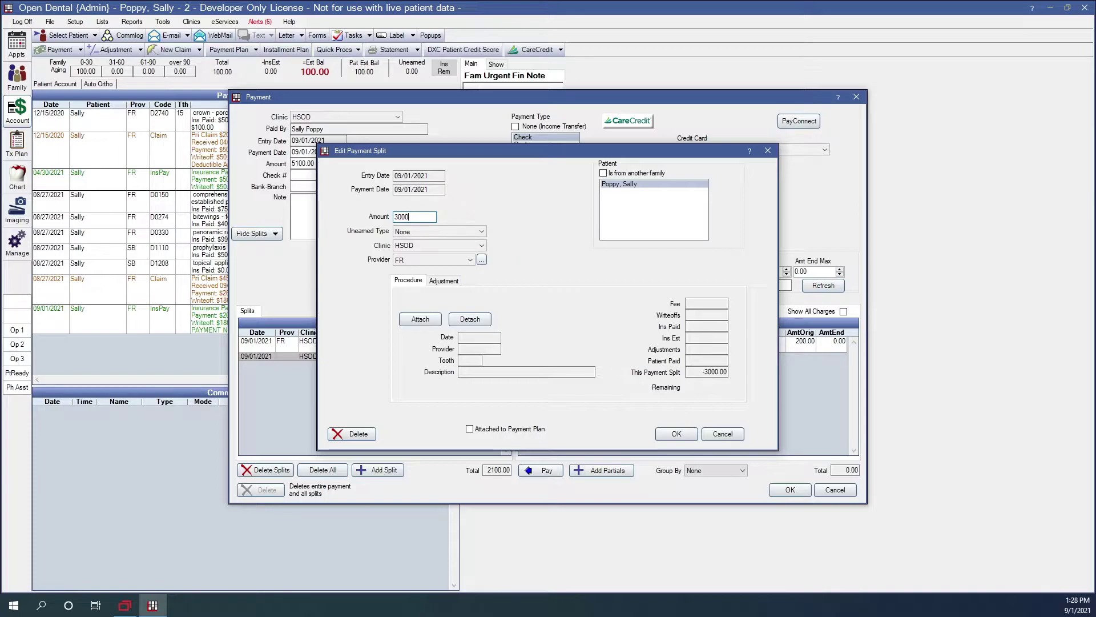
left_click(421, 230)
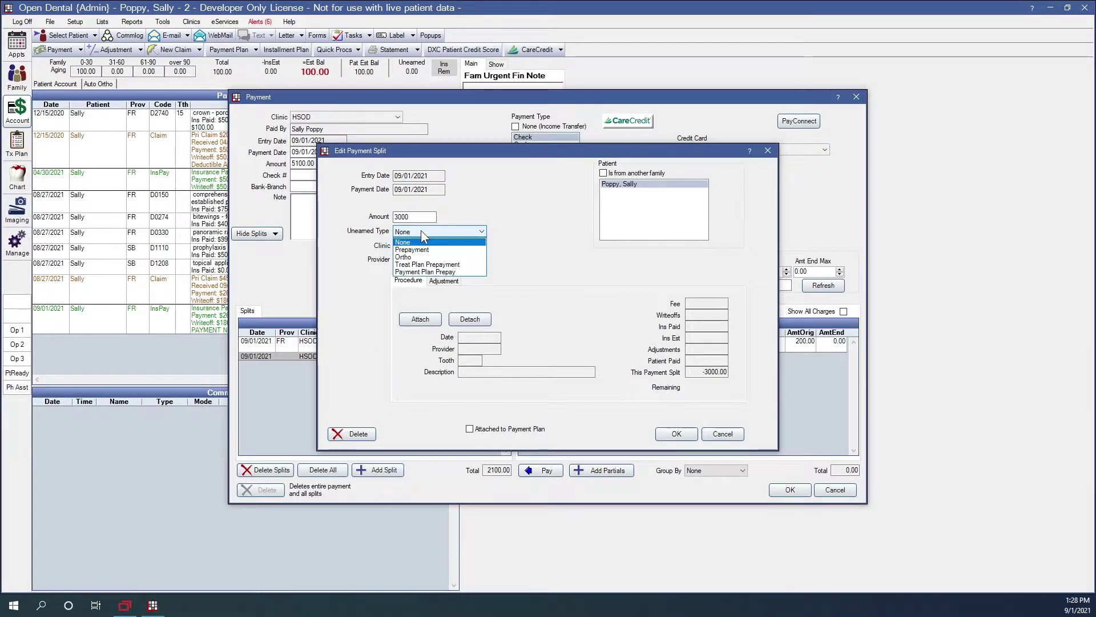
left_click(403, 257)
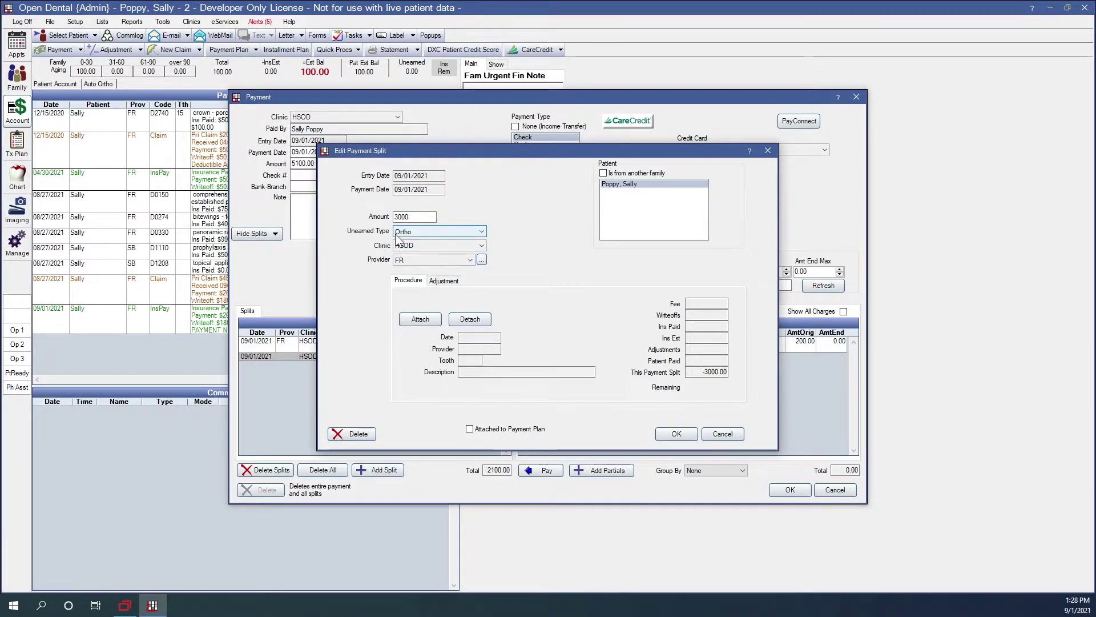
left_click(412, 261)
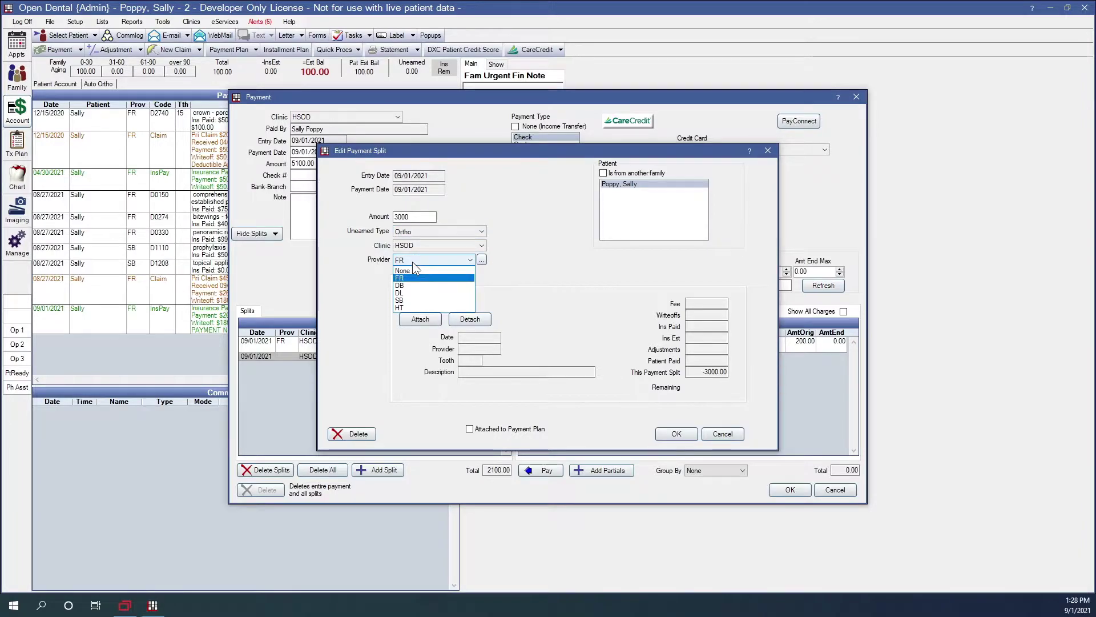
left_click(410, 272)
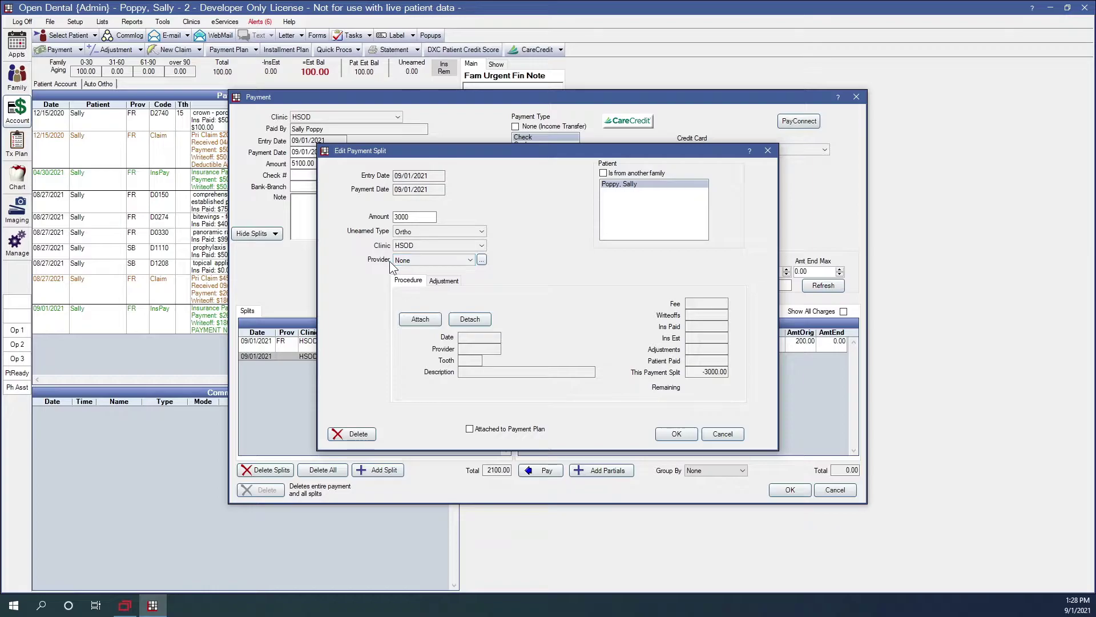
left_click(667, 433)
Check the splits' total, save the payment as a Credit Card payment, and check the patient's unearned amount
left_click(330, 167)
left_click_drag(488, 468, 511, 469)
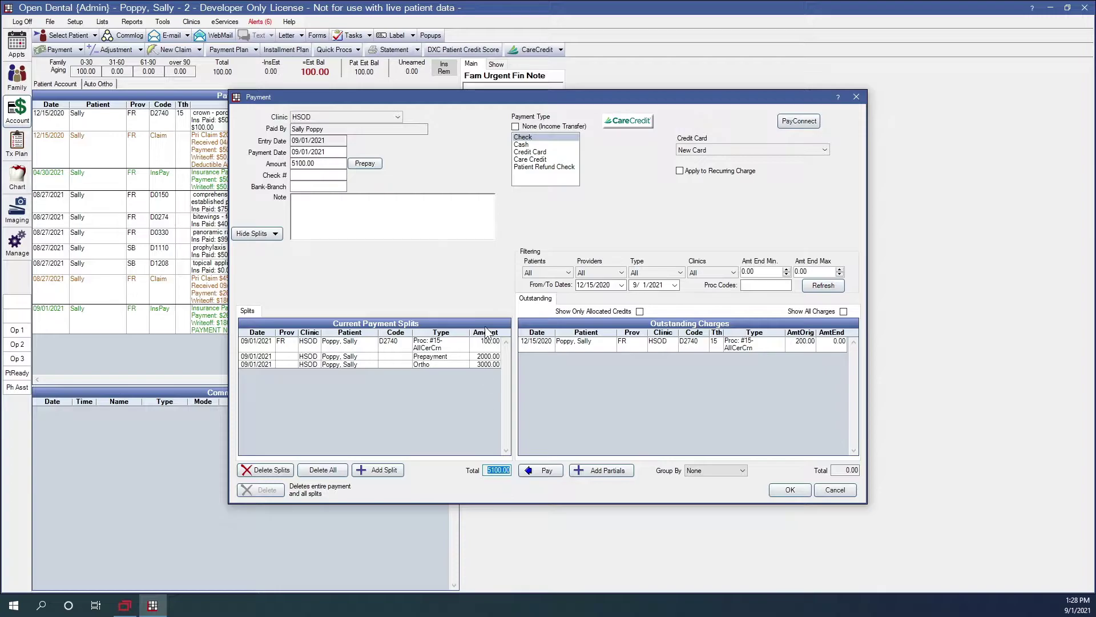
left_click(532, 152)
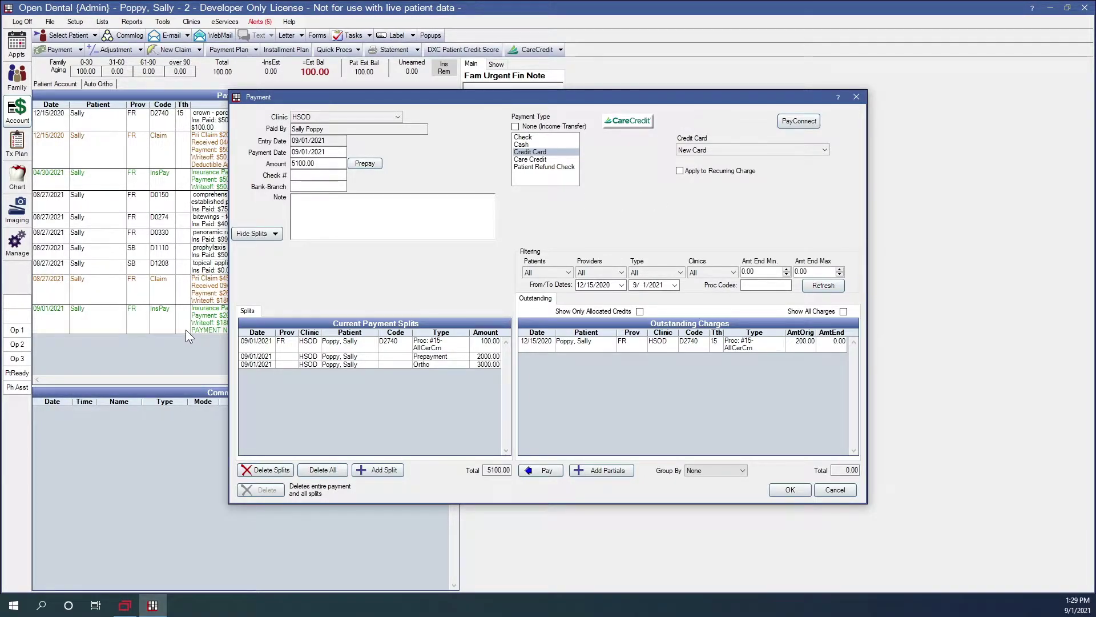
left_click(791, 490)
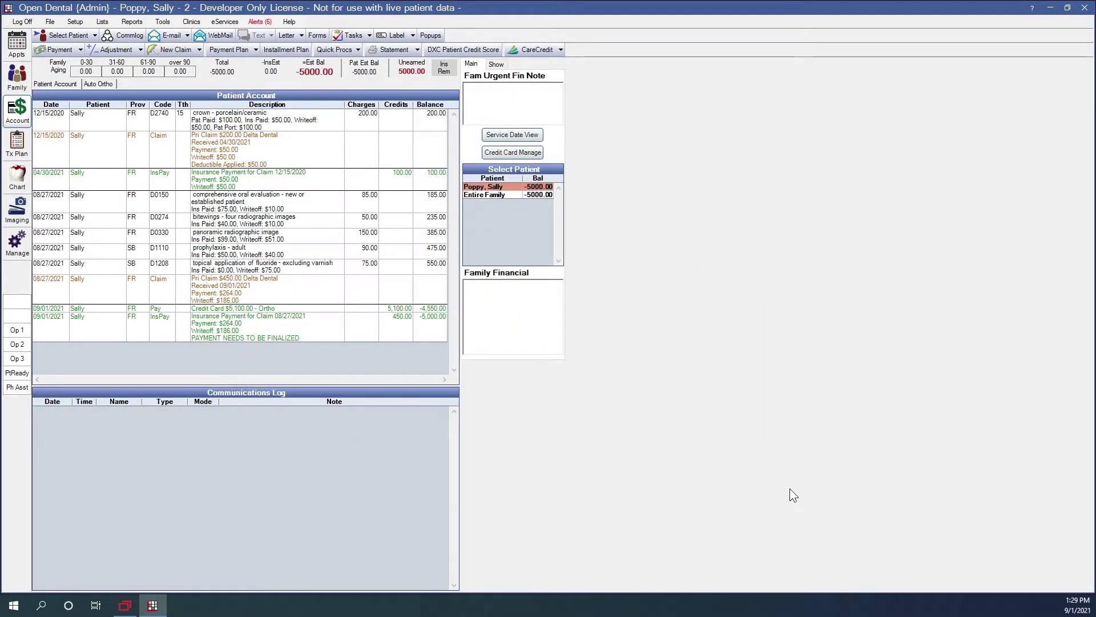
left_click(236, 310)
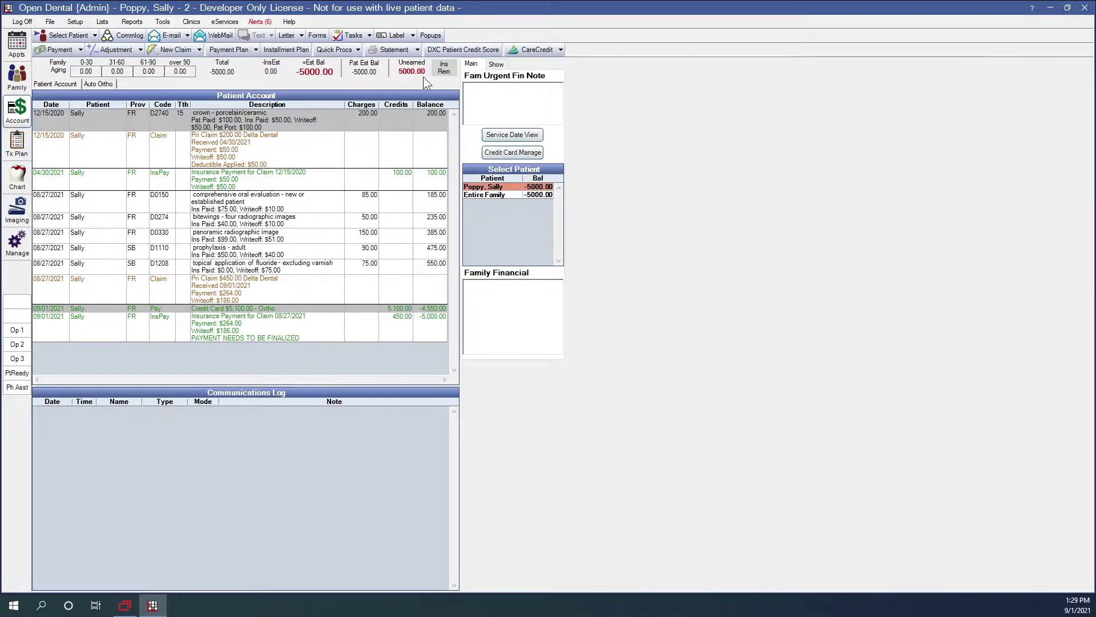
mouse_move(421, 76)
Review the form for finalizing the insurance payment on the 08/27/2021 claim only, and close it without saving
left_click(225, 331)
left_click(279, 331)
double_click(280, 331)
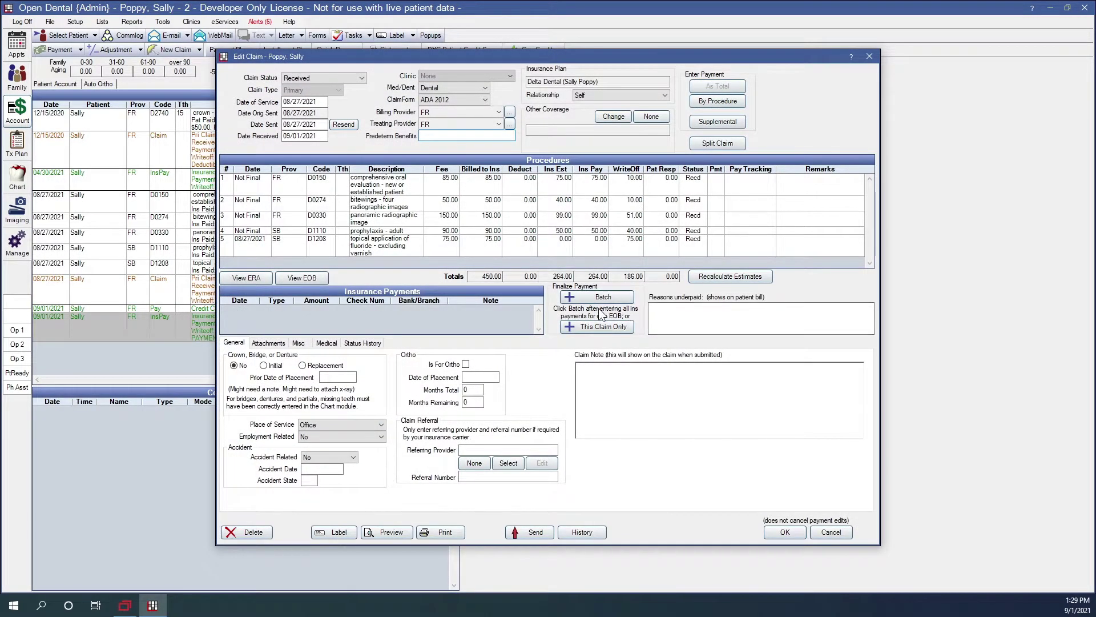
left_click(604, 328)
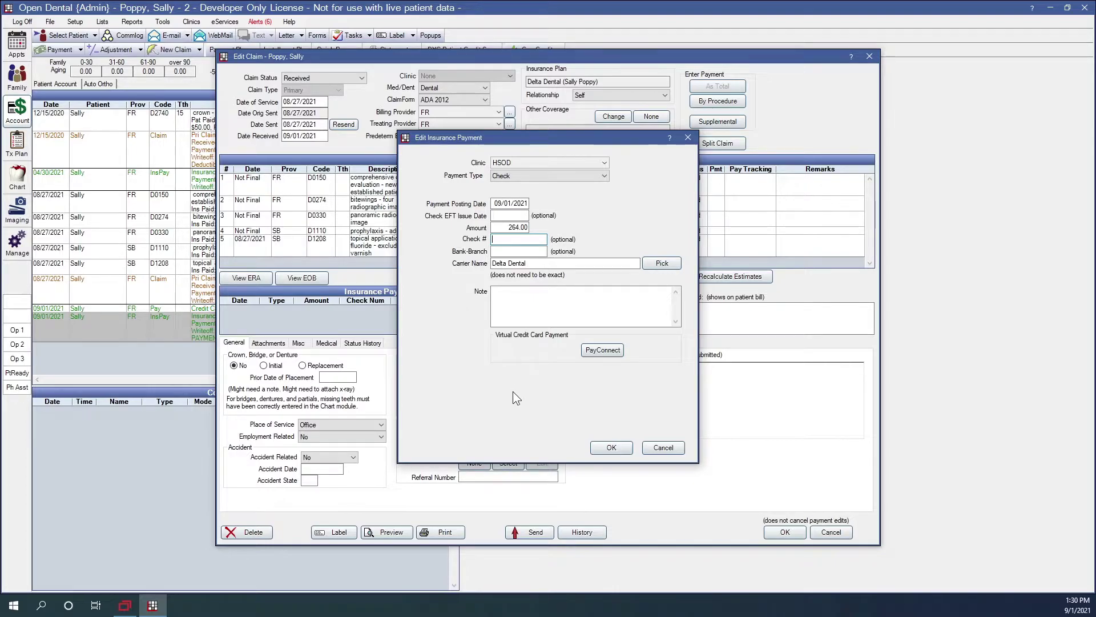
left_click(662, 447)
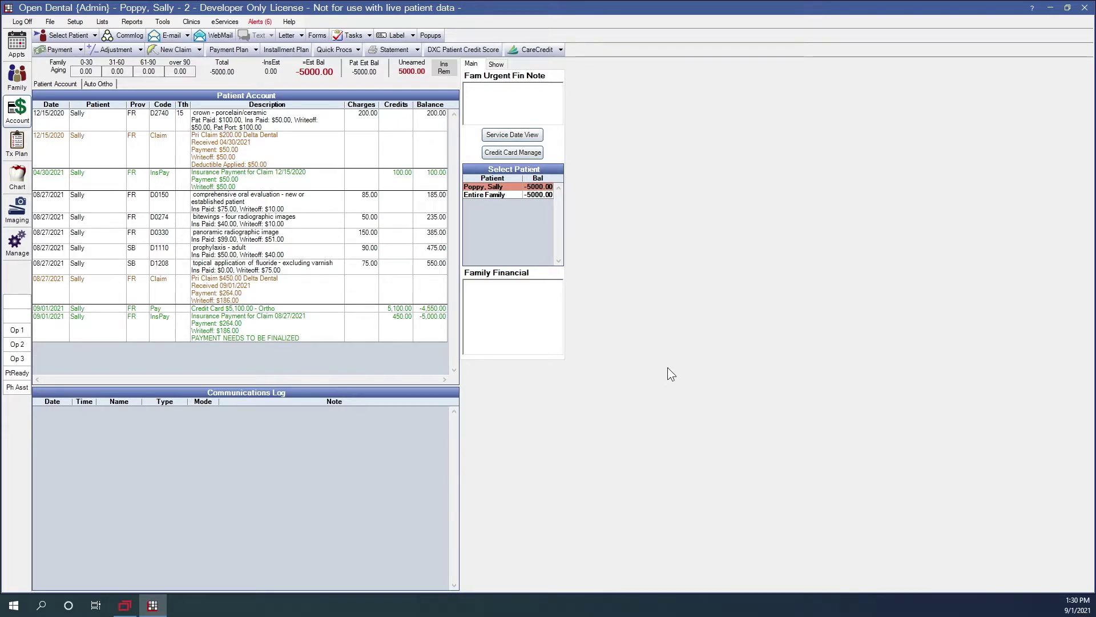
View the patient's credit card list, then review the statement option showing all transactions since zero or negative balance, without saving
left_click(507, 153)
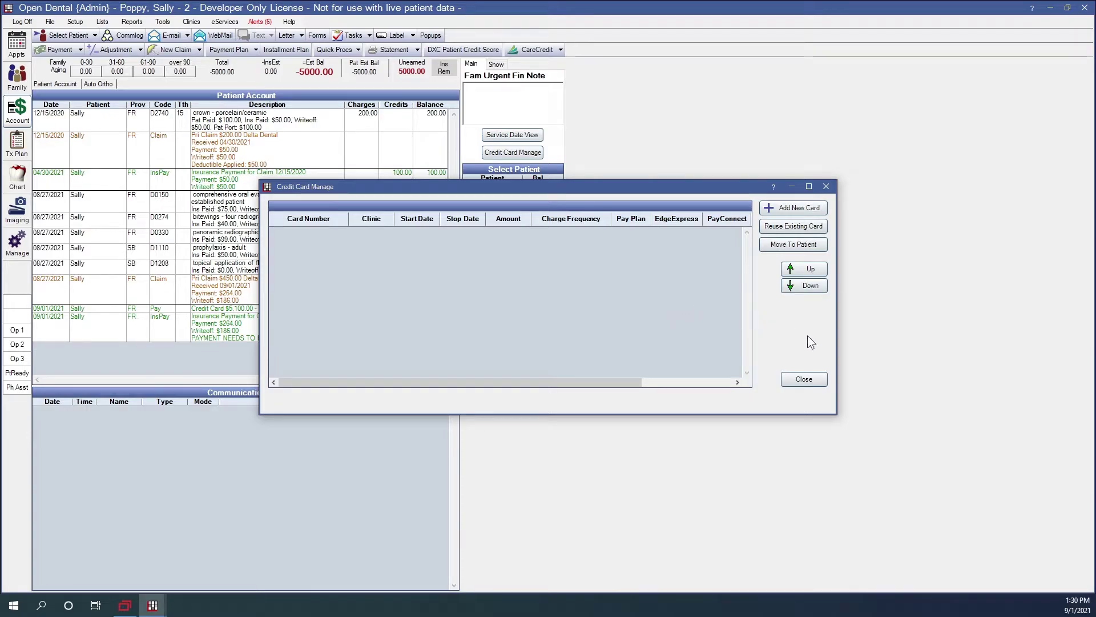
left_click(804, 378)
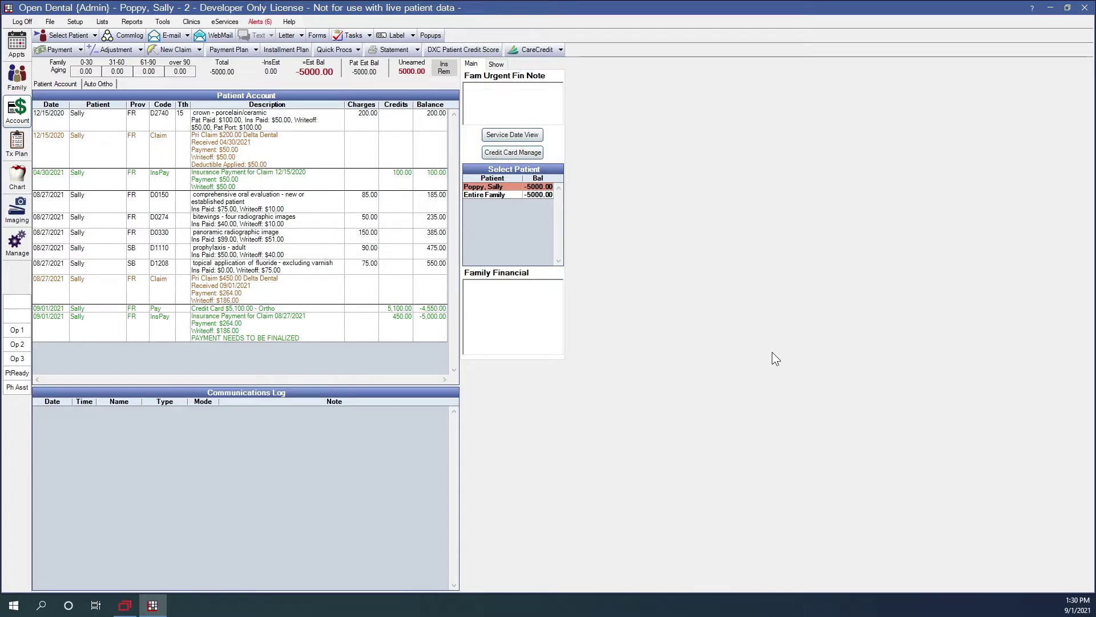
left_click(416, 50)
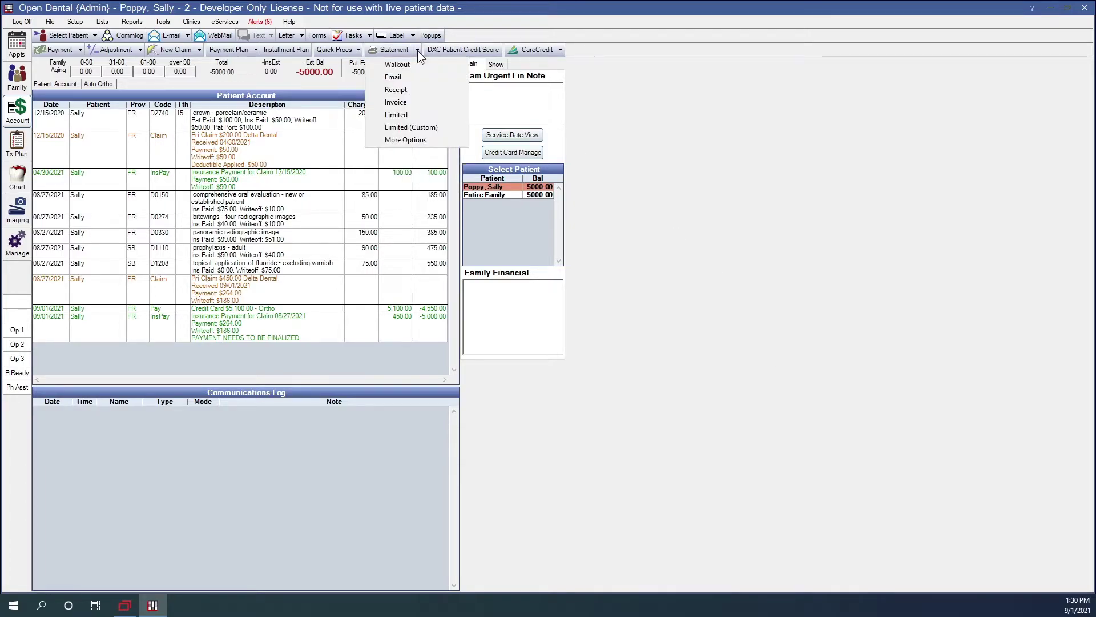
left_click(400, 139)
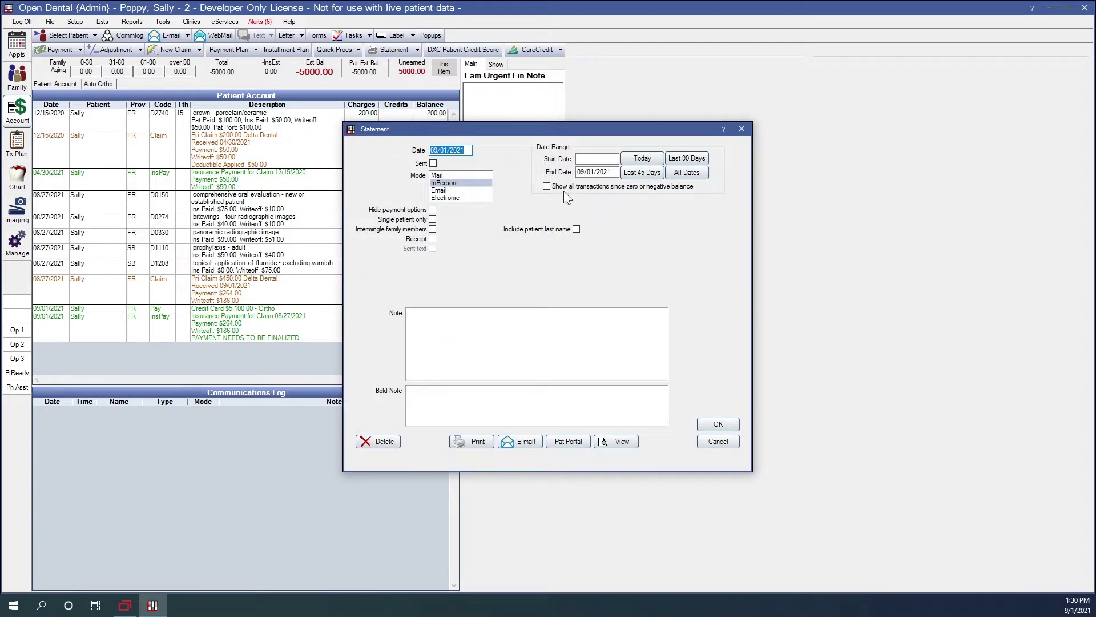
left_click(547, 186)
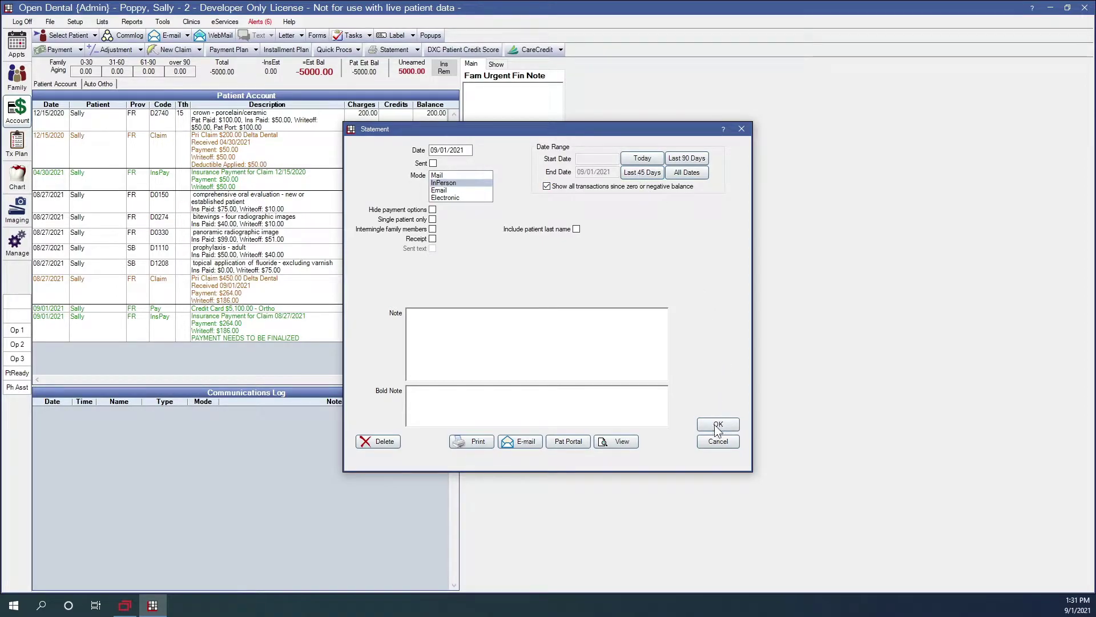
left_click(721, 444)
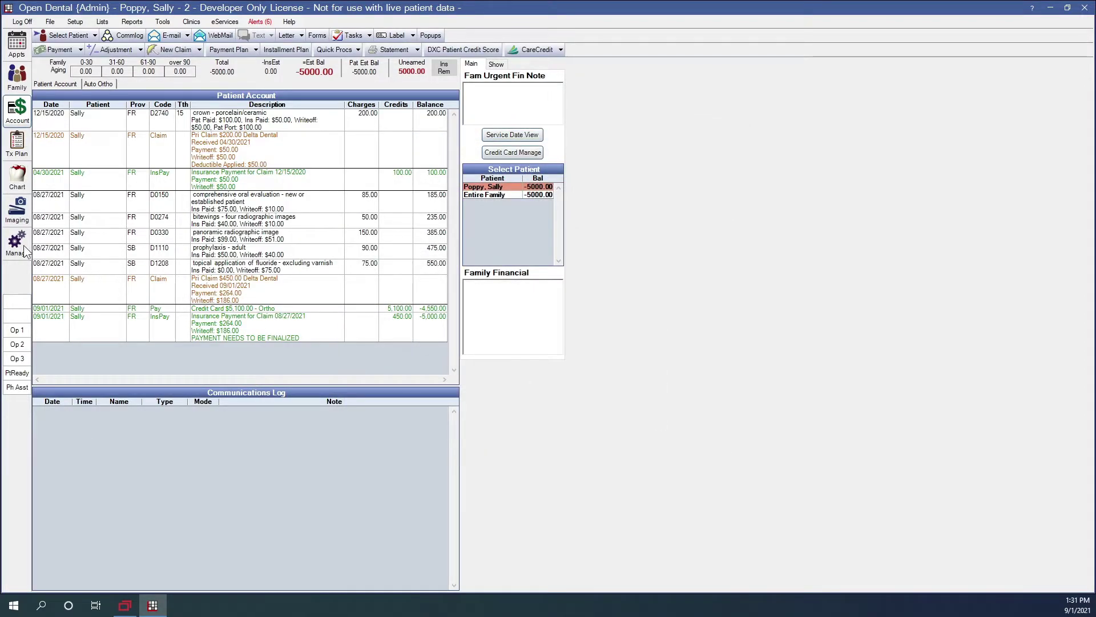
Review the billing options with all transactions since zero or negative balance enabled, and close without creating a list
left_click(17, 243)
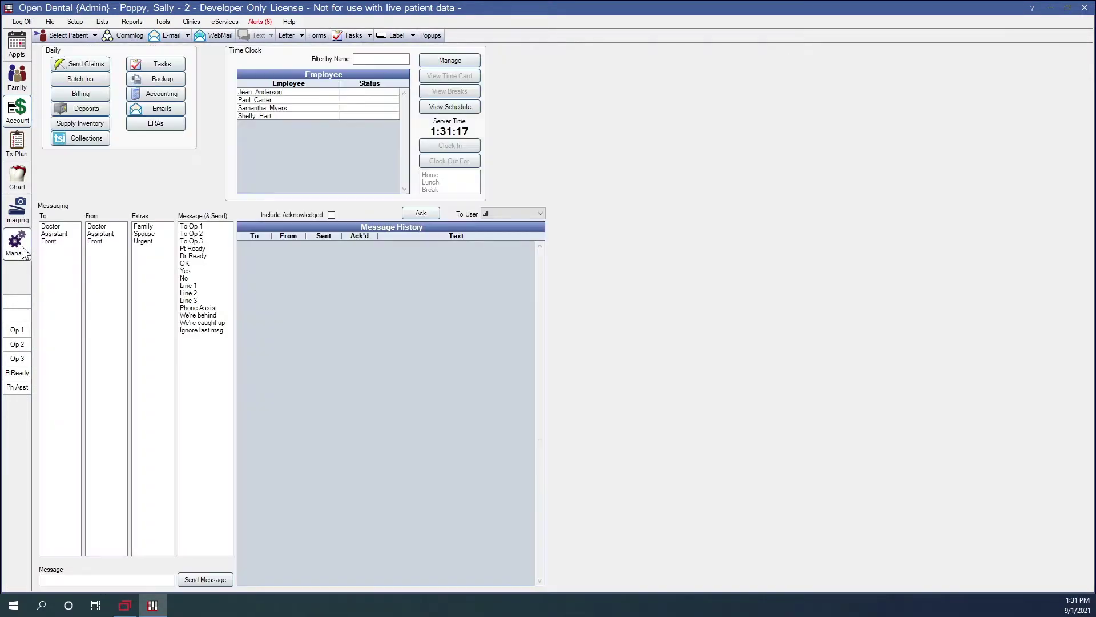
left_click(81, 93)
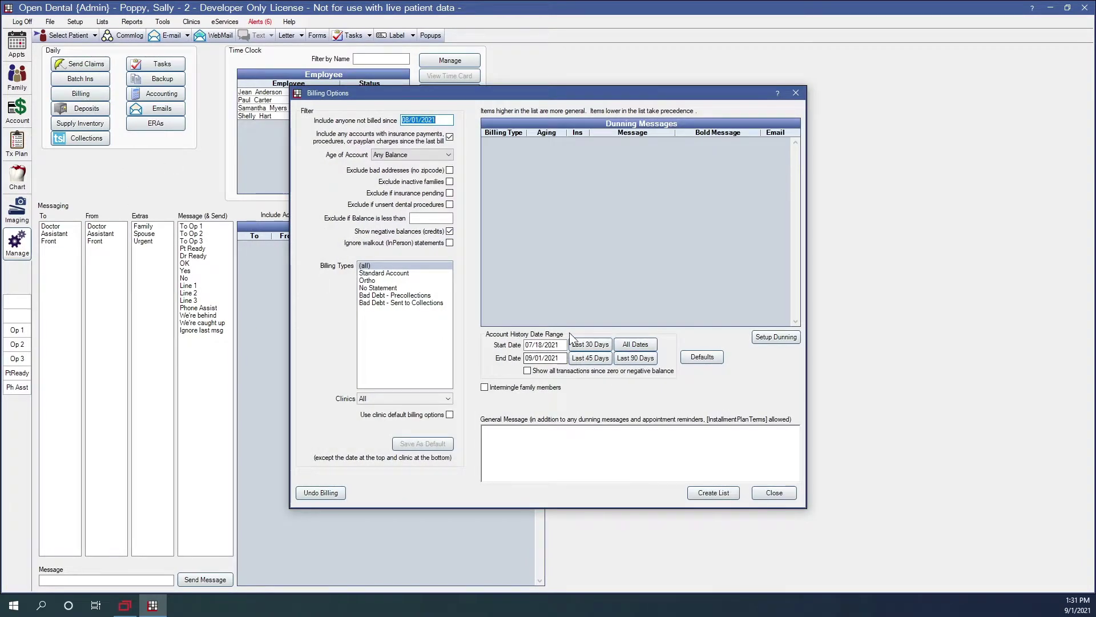
left_click(541, 368)
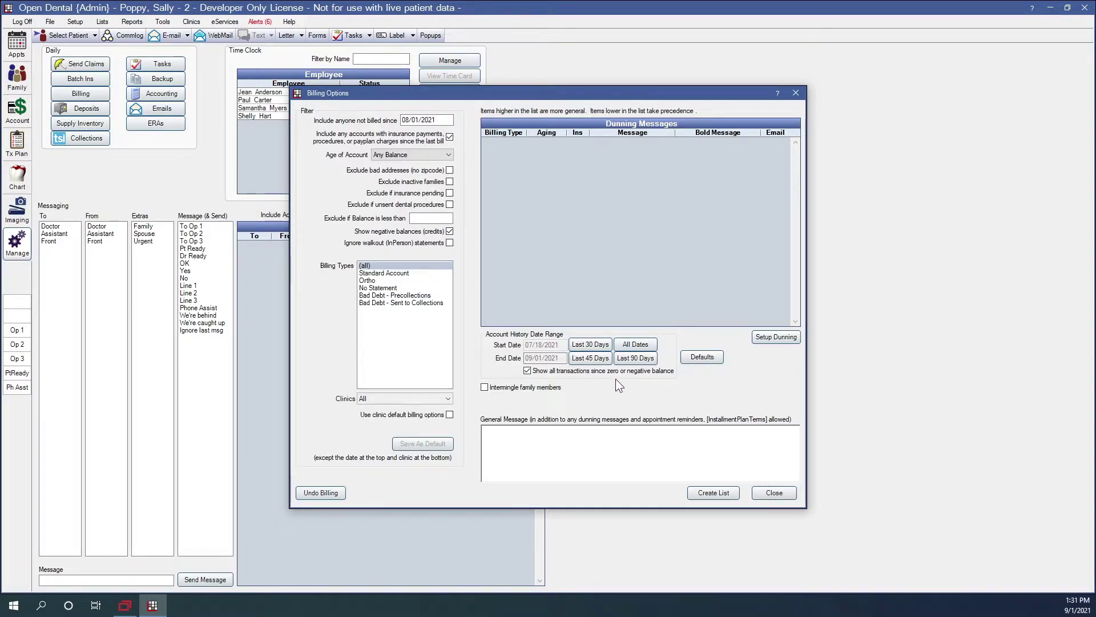
left_click(786, 494)
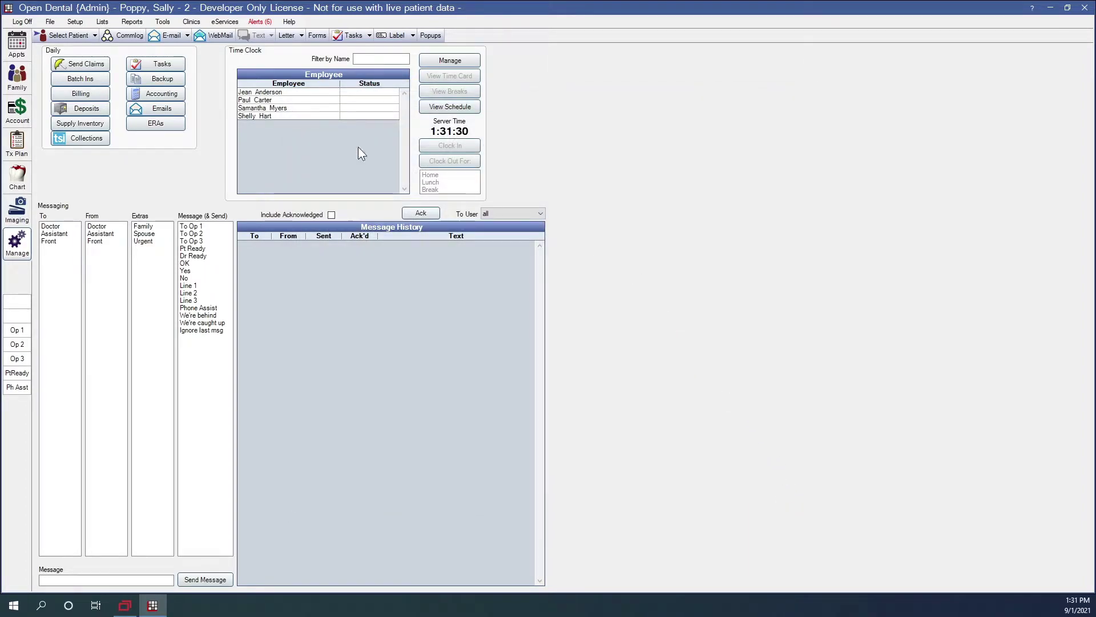
Start an overpayment refund of the 09/01/2021 credit card payment in the patient's account and set its amount to -5000
left_click(18, 112)
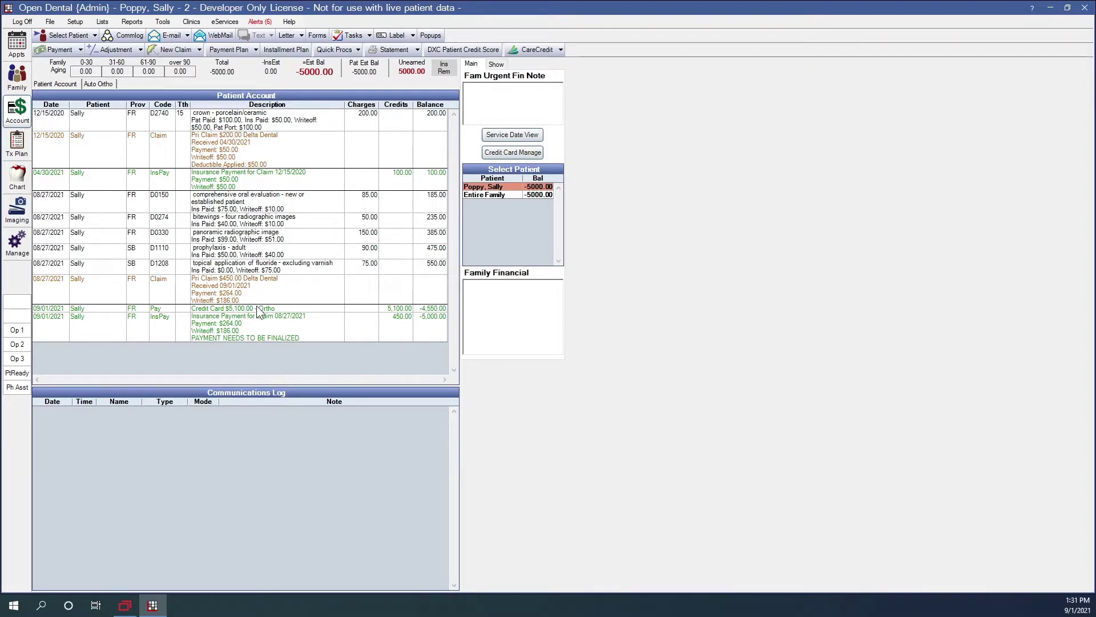
right_click(205, 309)
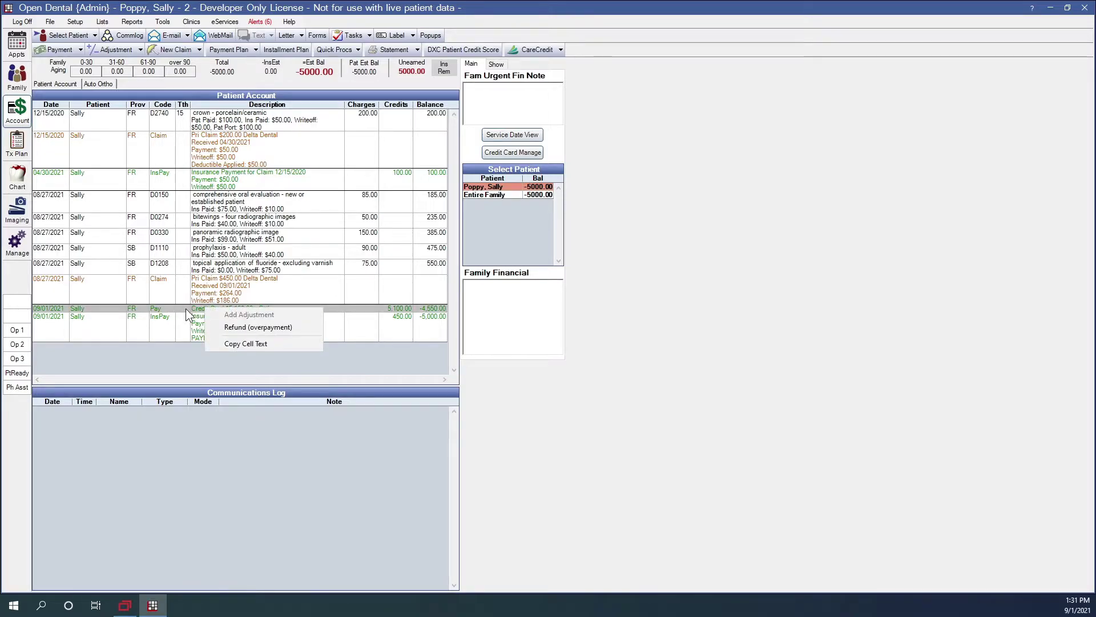
left_click(267, 330)
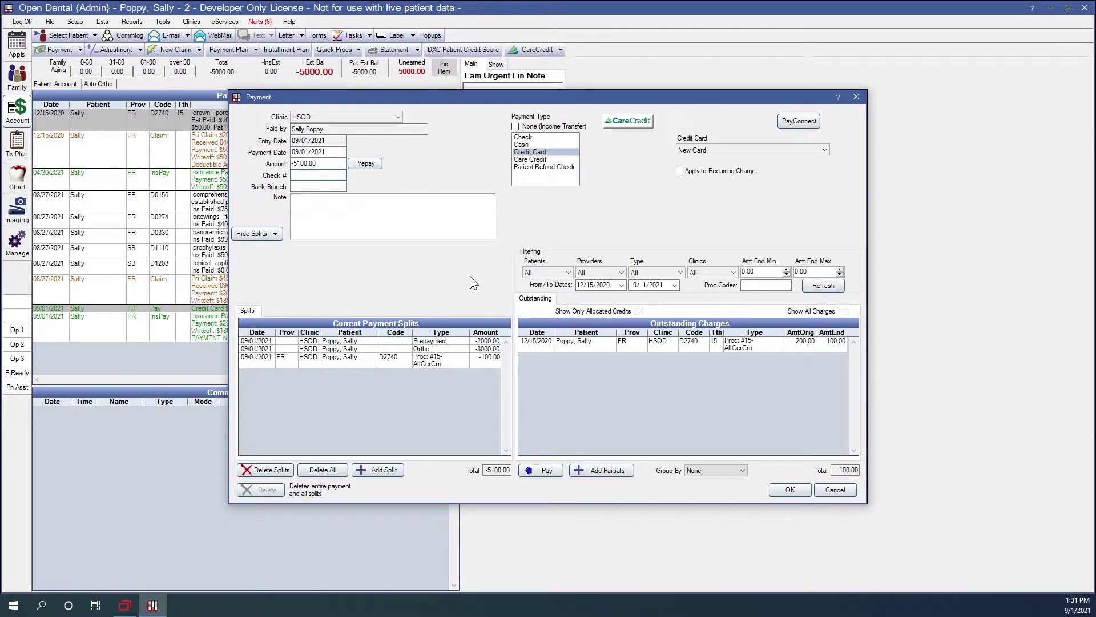
left_click(298, 163)
key("Delete")
type("0")
type("-")
Remove the D2740 procedure split from the refund, save it, and select its entry in the patient account
left_click(424, 359)
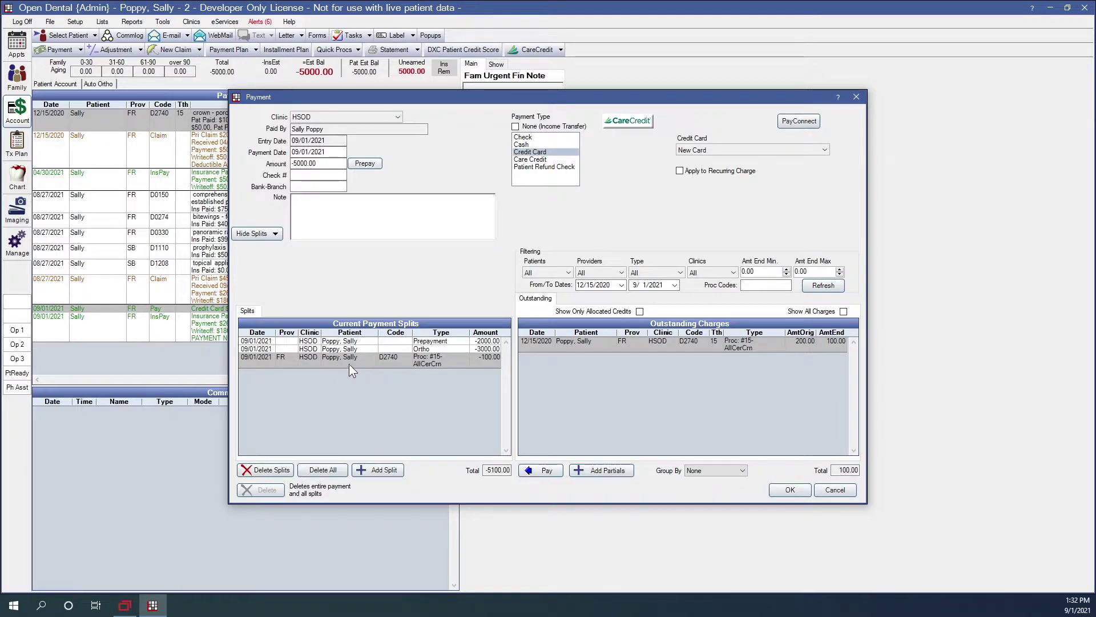
left_click(281, 471)
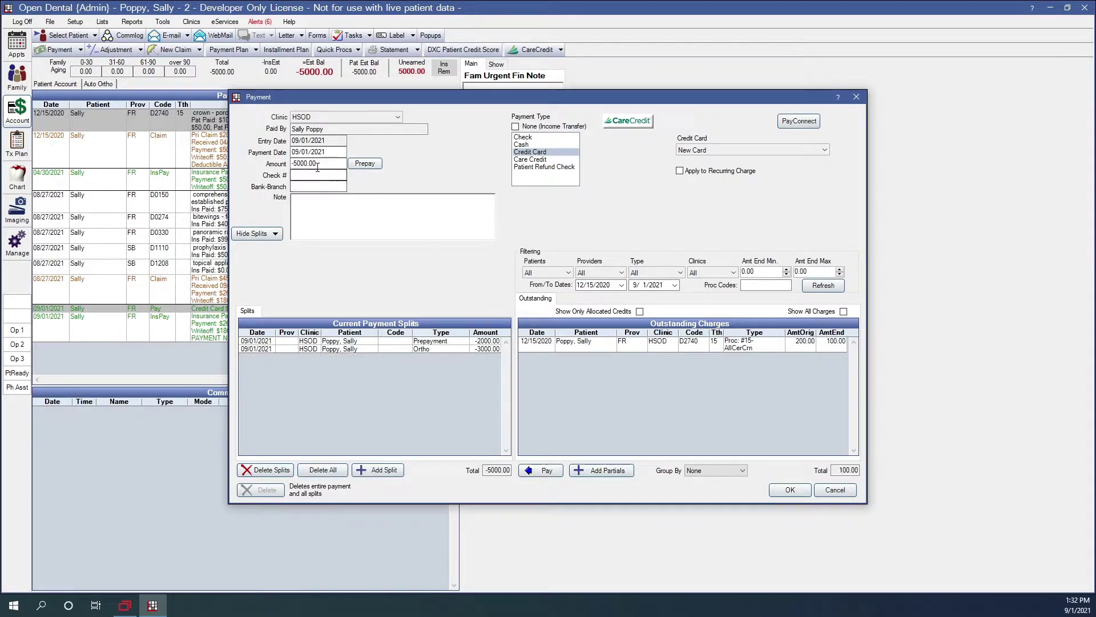
left_click(423, 347)
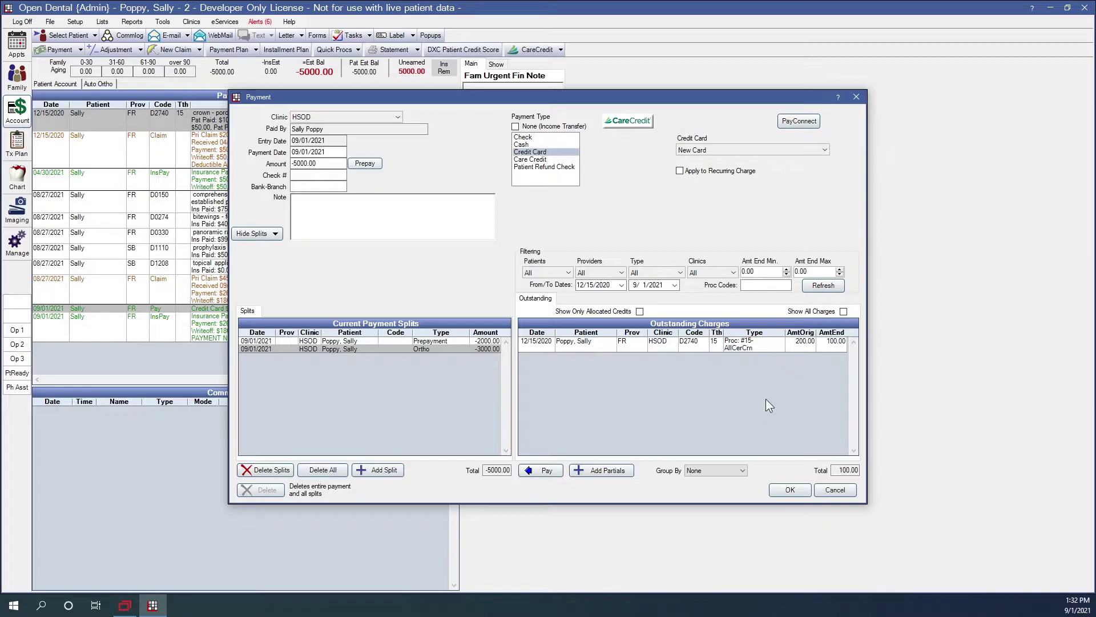
left_click(791, 491)
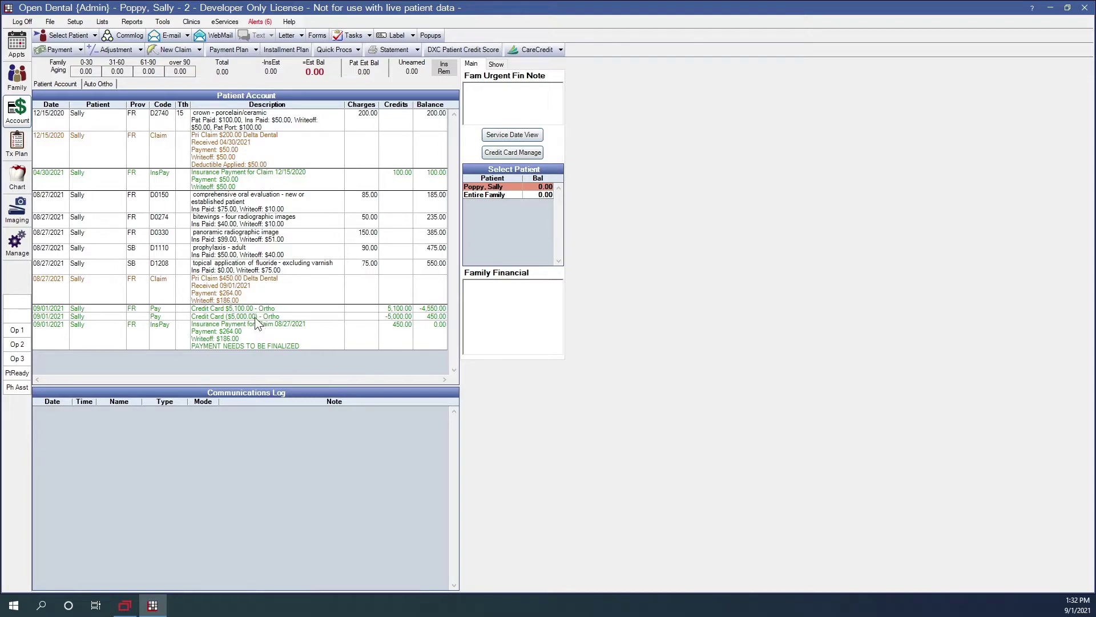
left_click(288, 318)
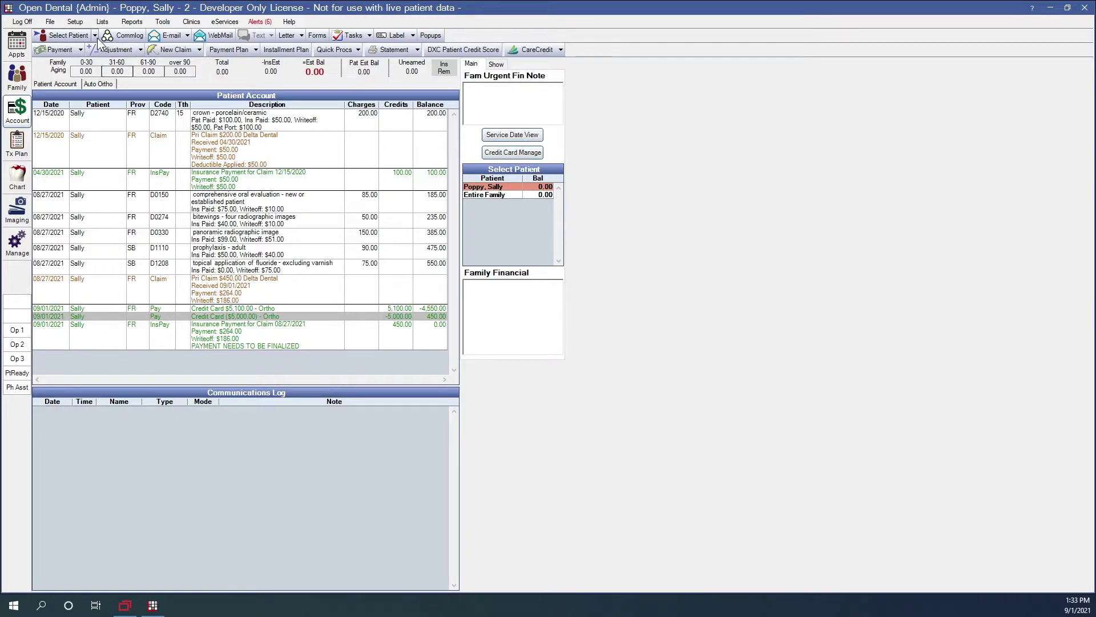
Switch to the account of the fourth patient in the patient list
left_click(79, 35)
left_click(333, 160)
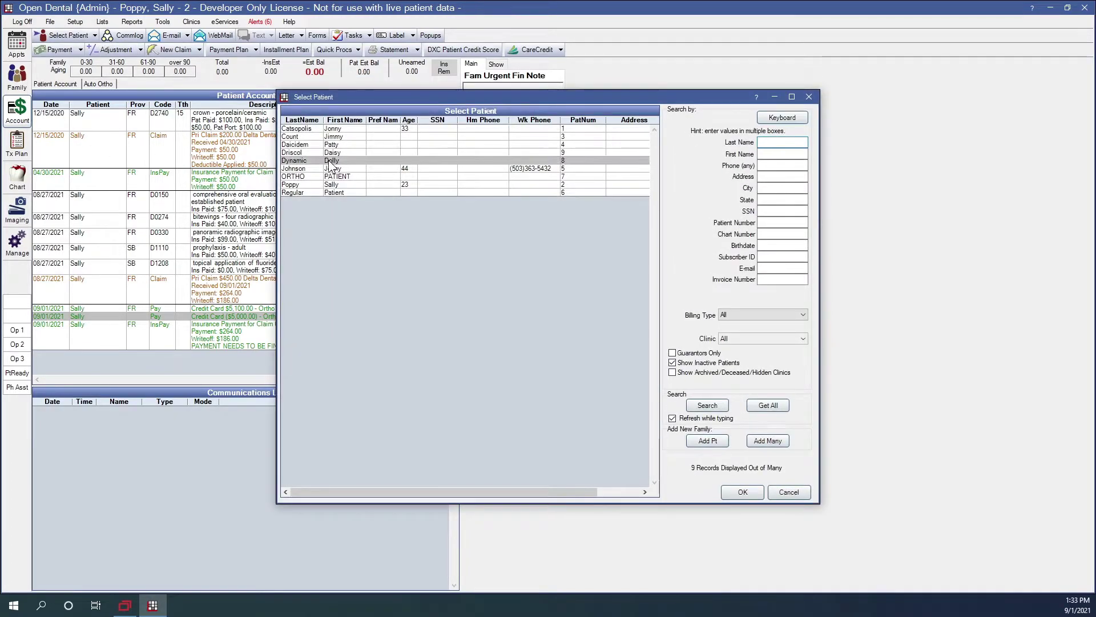
left_click(314, 152)
left_click(742, 491)
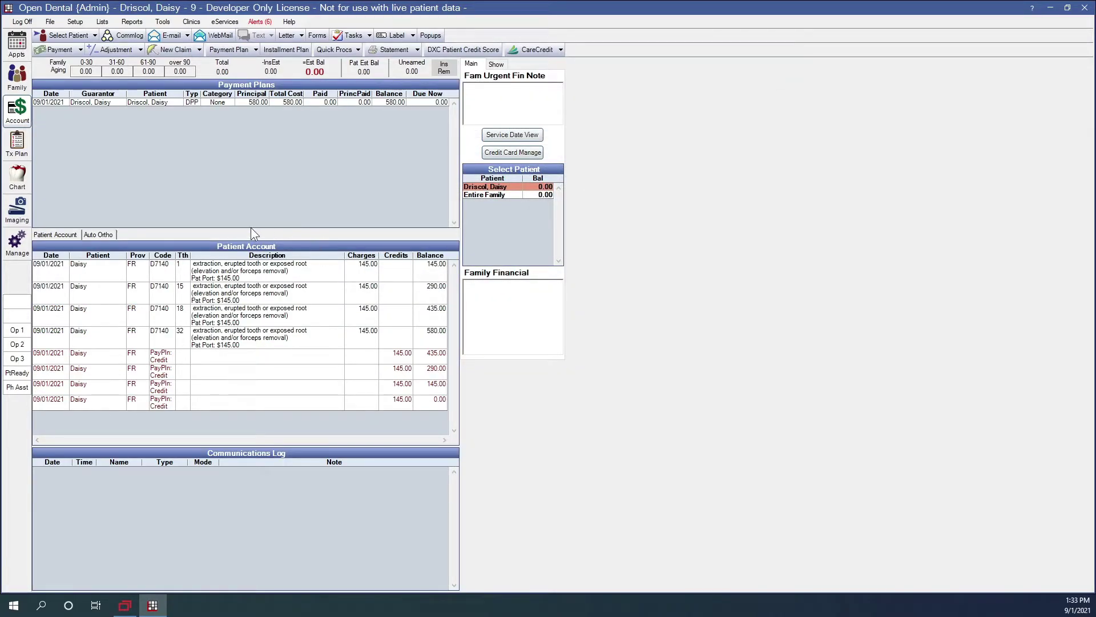
Review the available payment plan types and the amortization schedule of the patient's 09/01/2021 dynamic payment plan
left_click(228, 102)
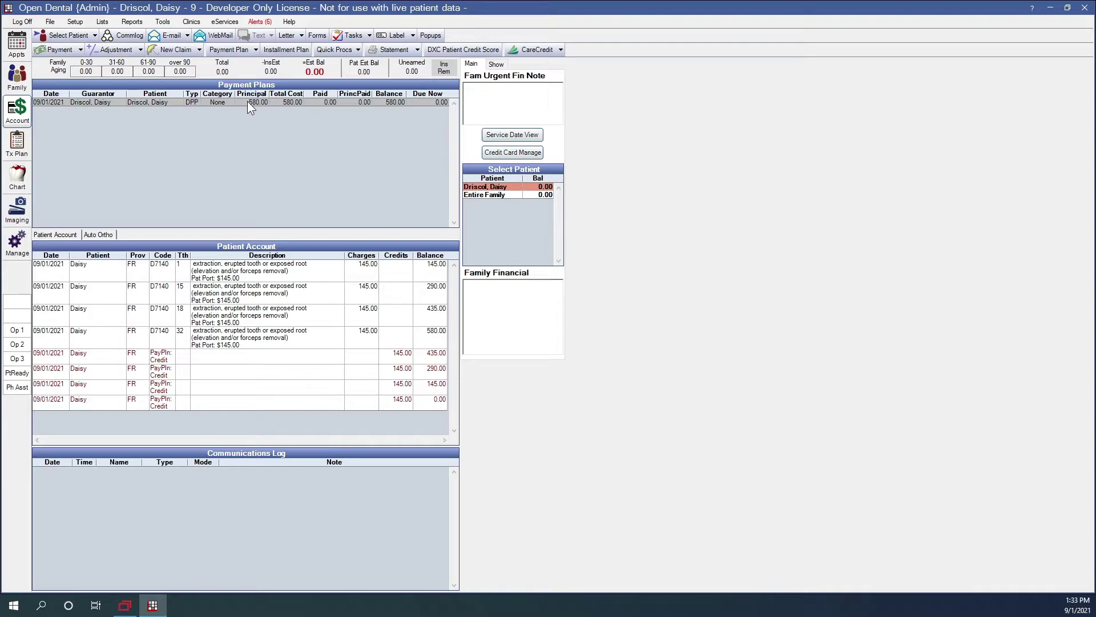
left_click(255, 54)
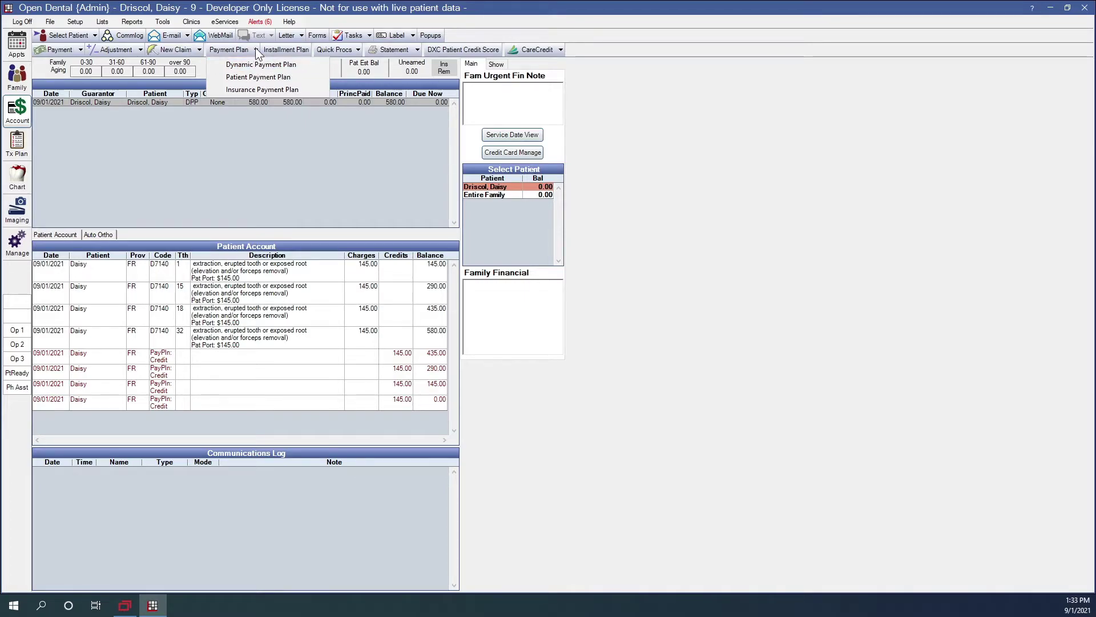
left_click(232, 106)
double_click(230, 104)
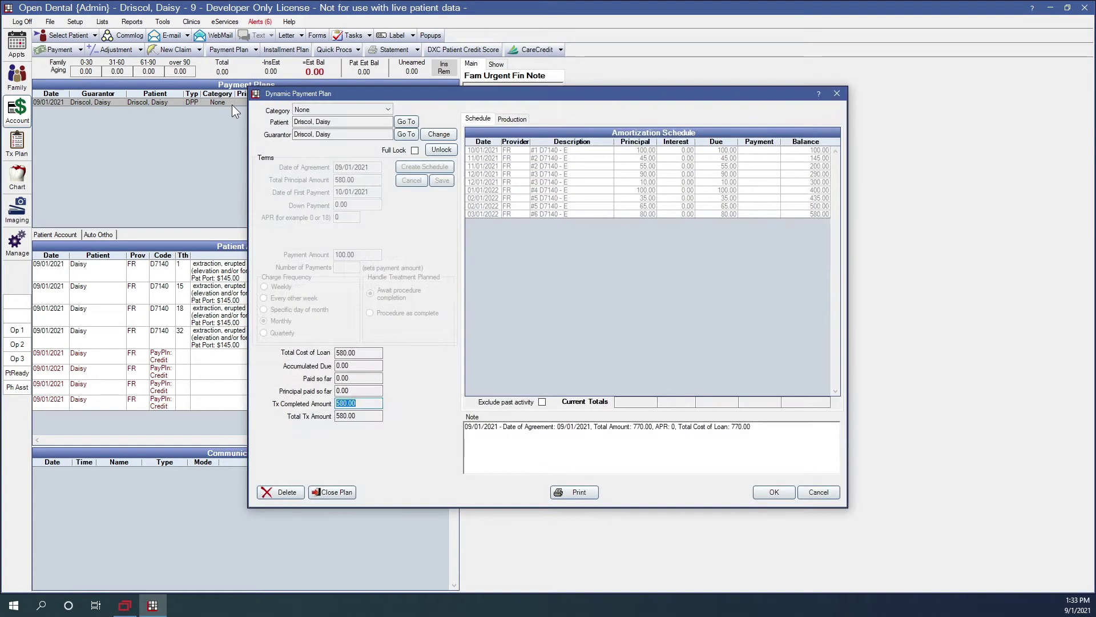
left_click(619, 220)
left_click(772, 492)
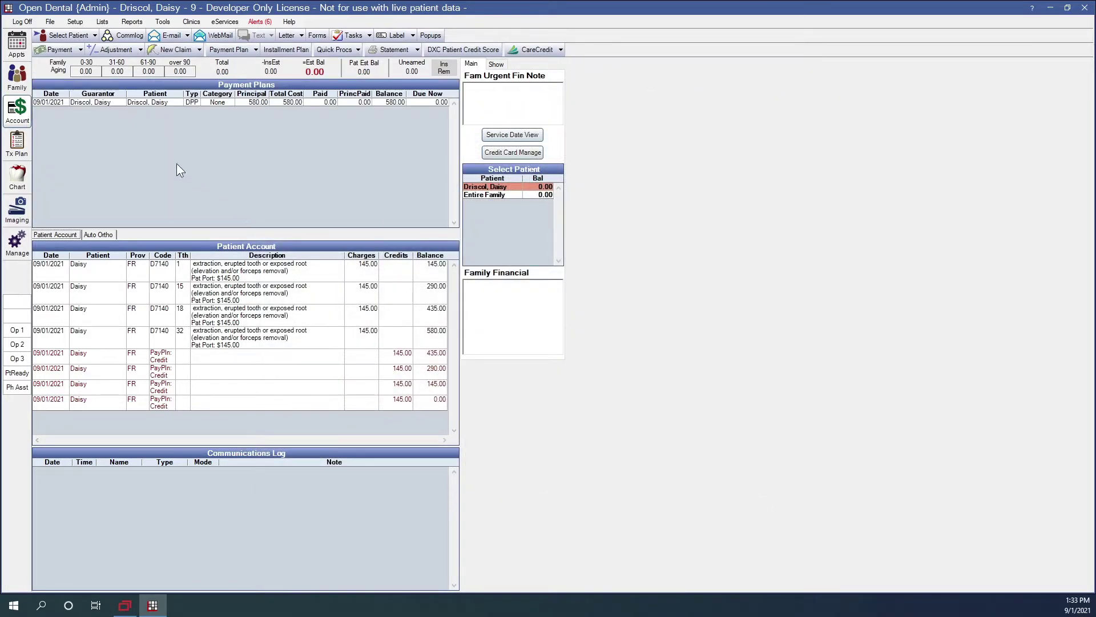
Copy the internal Payment Plan sheet definition to the custom sheets
left_click(81, 24)
left_click(111, 366)
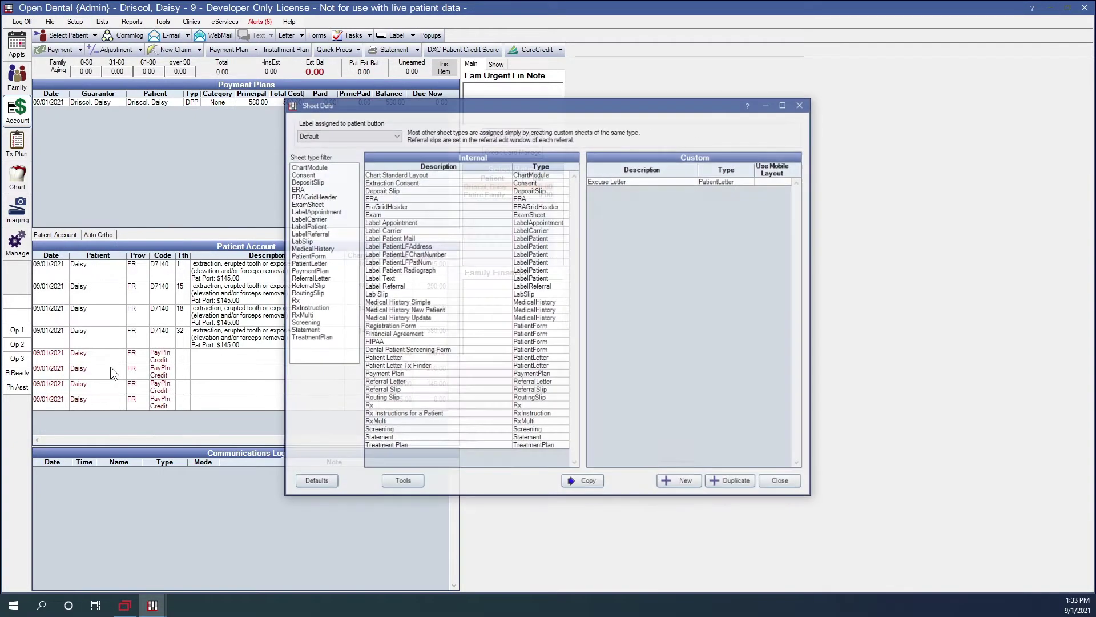
left_click(427, 375)
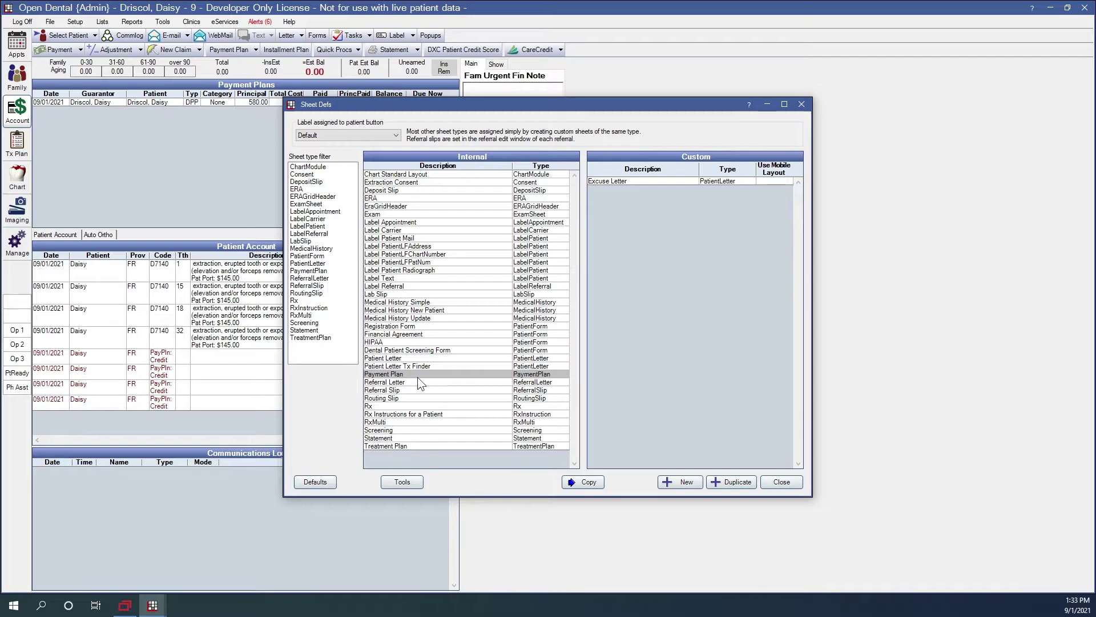
left_click(585, 480)
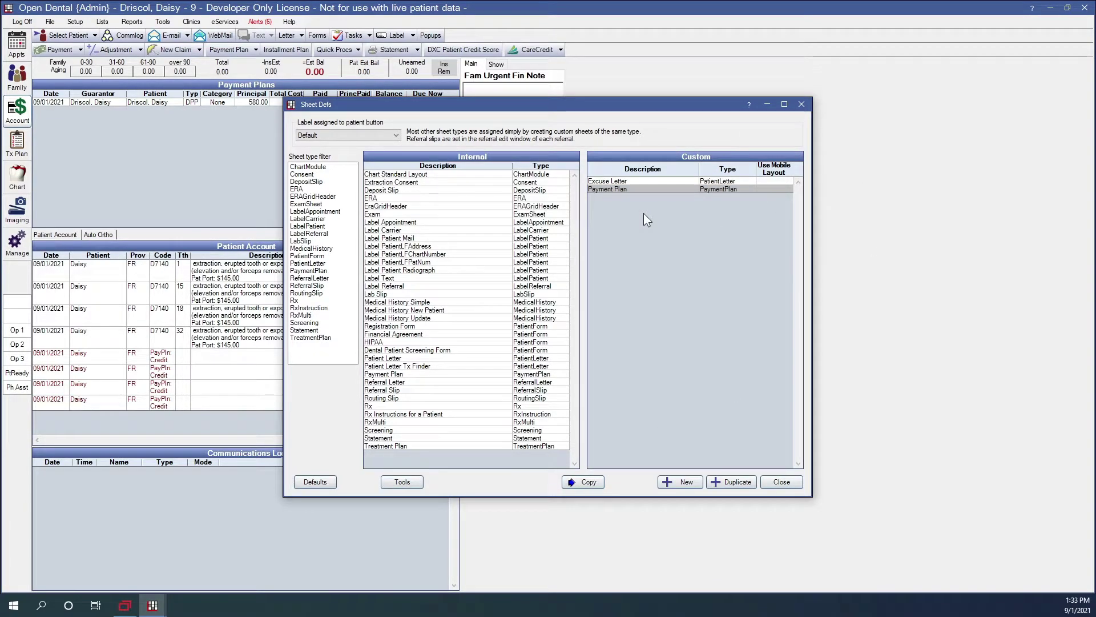
Add a signature box just above the Signature of Guarantor line on the custom Payment Plan sheet, save it, and close the sheet definitions
double_click(608, 189)
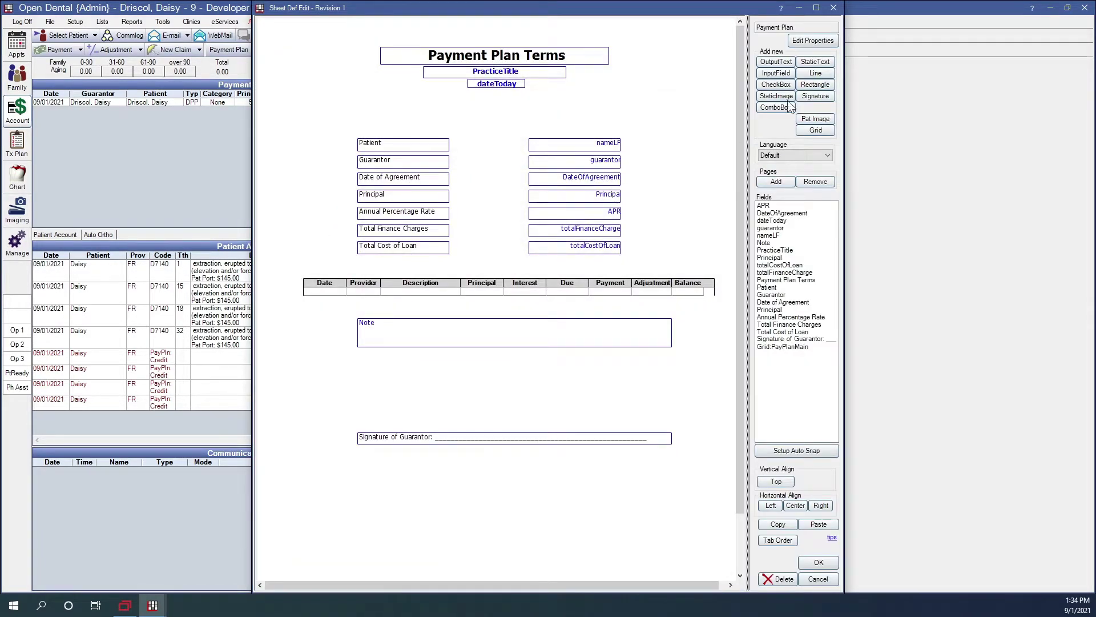
left_click(815, 96)
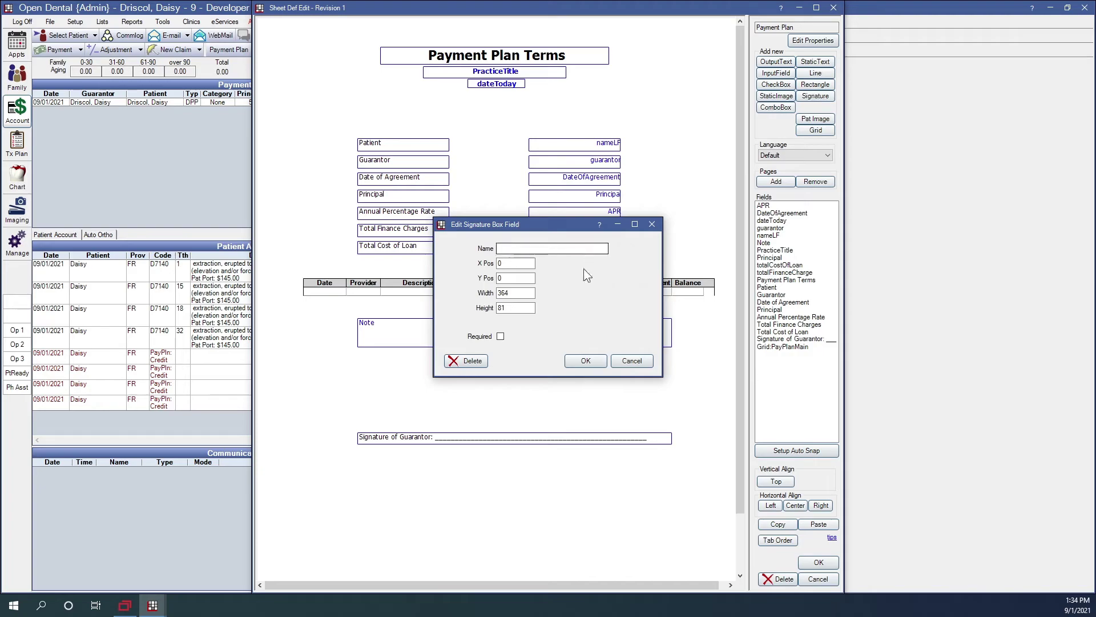
left_click(584, 362)
mouse_move(321, 56)
left_mouse_down()
mouse_move(461, 322)
mouse_move(484, 416)
mouse_move(498, 422)
left_mouse_up()
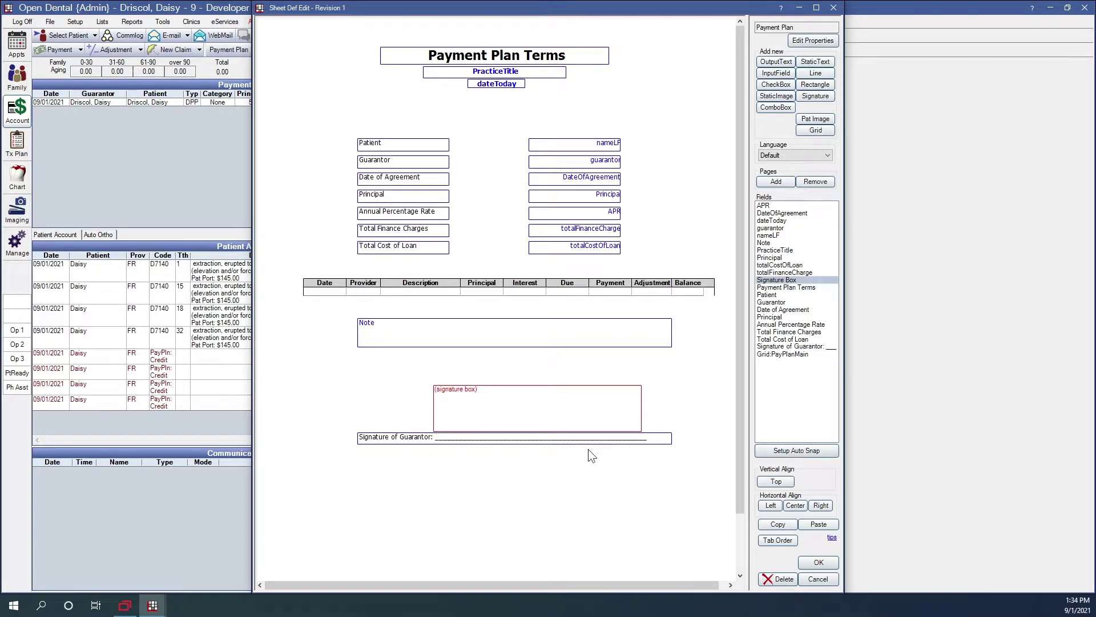
left_click(813, 562)
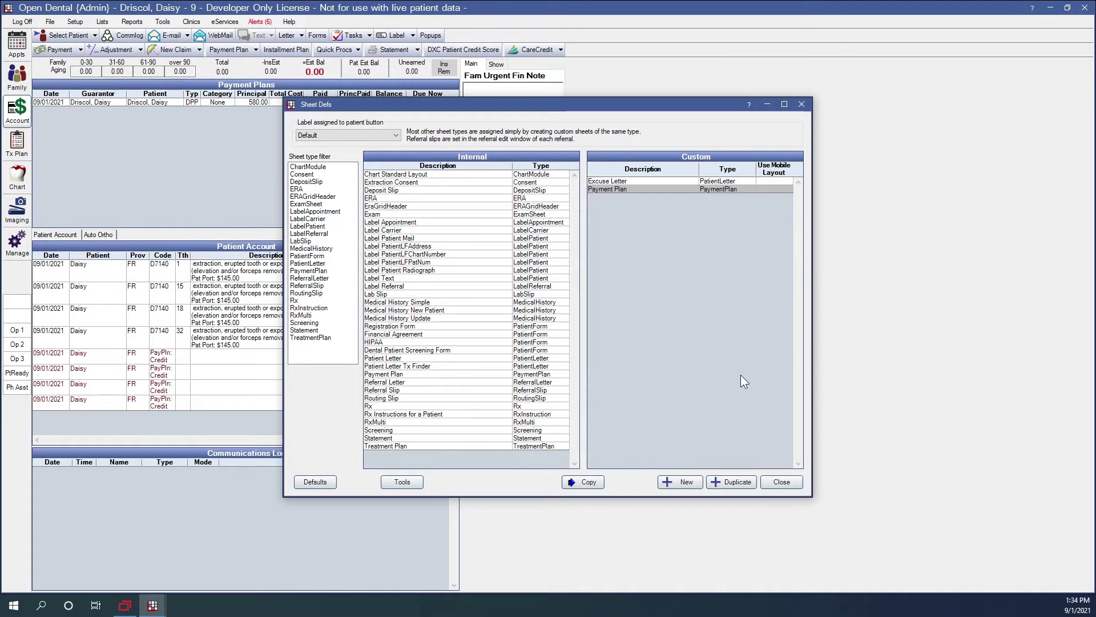
left_click(781, 481)
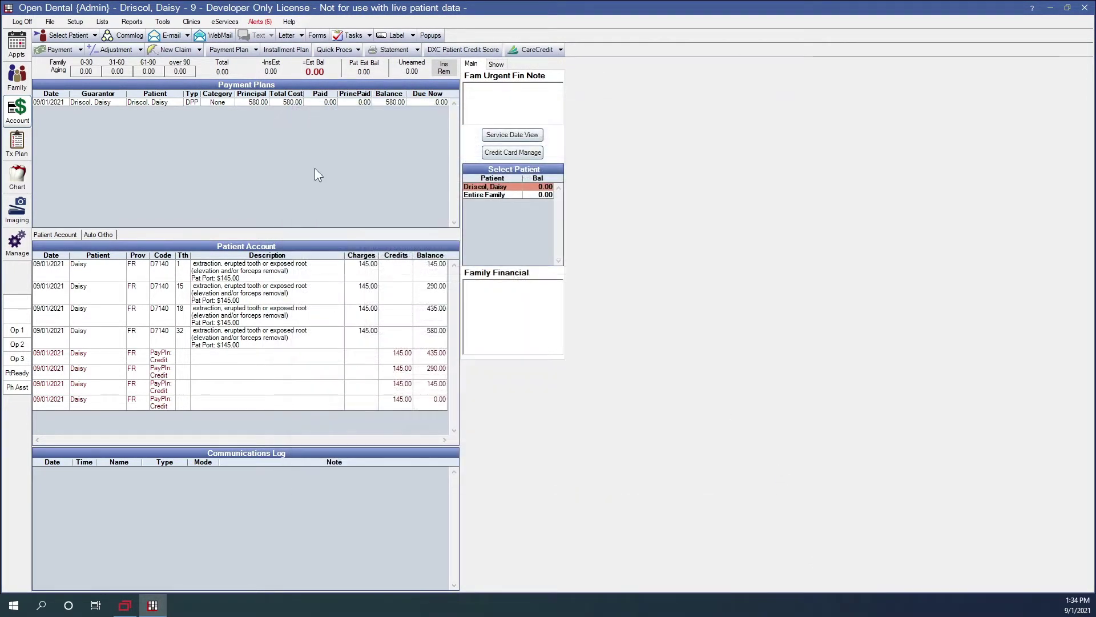
Enable the Pay Plans use Sheets option in the account preferences and save
left_click(74, 23)
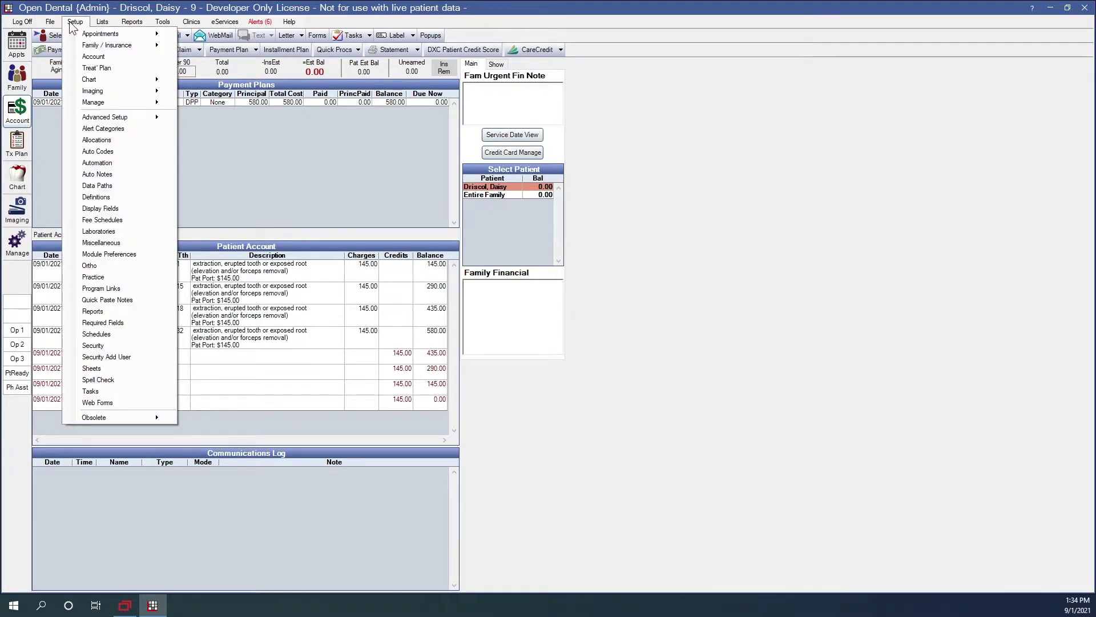
left_click(85, 55)
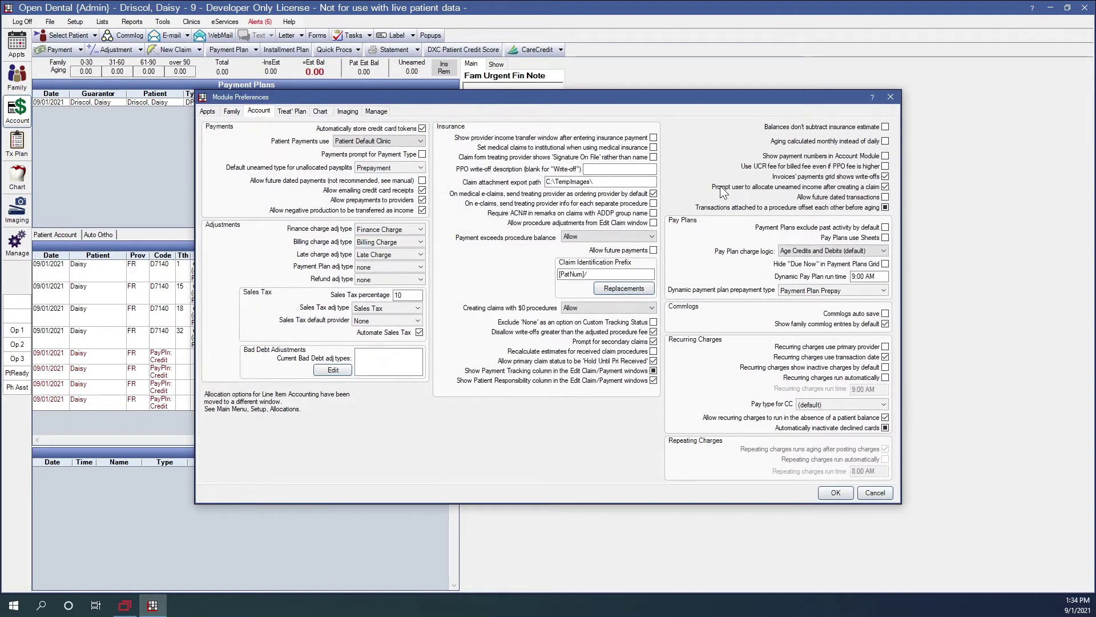
left_click(885, 237)
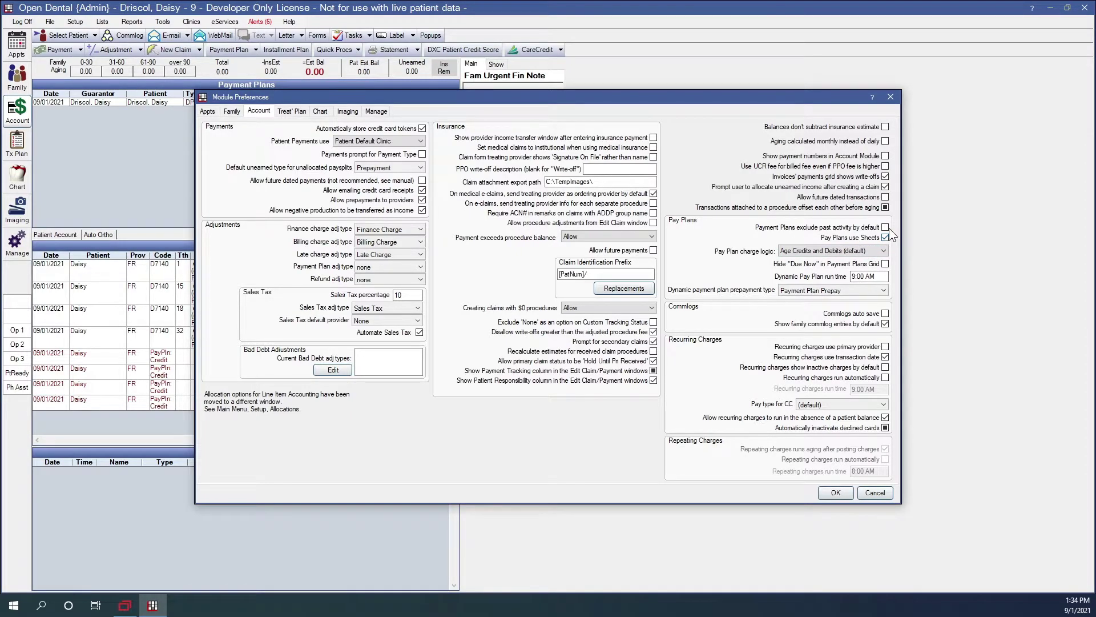
left_click(836, 493)
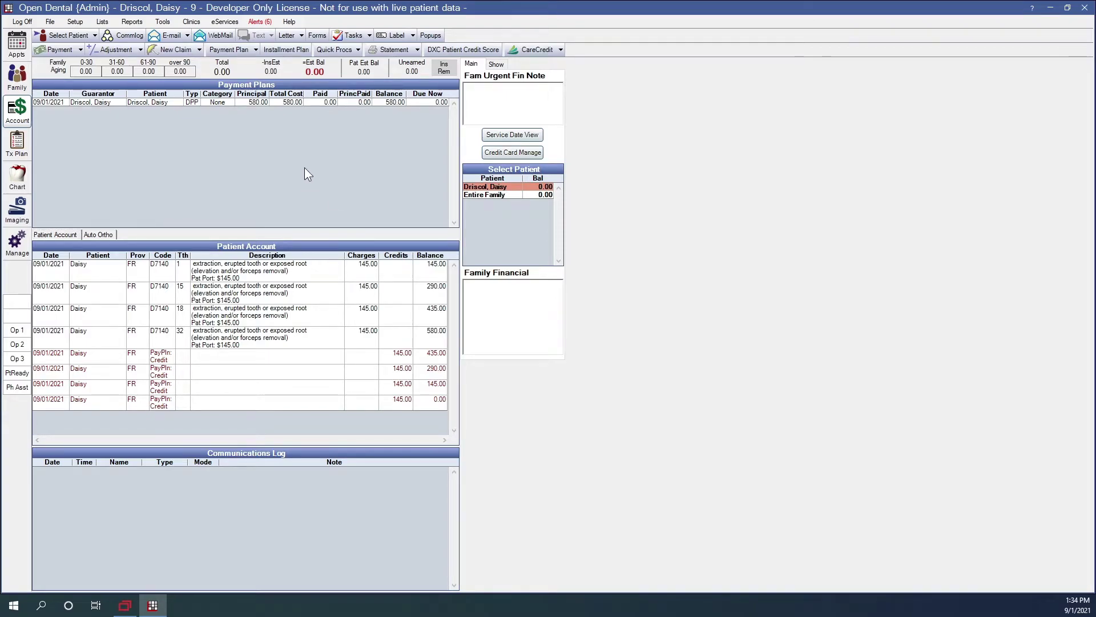
Preview the patient's dynamic payment plan as a sheet for signing and printing, check the signature box, and cancel the sheet
double_click(251, 104)
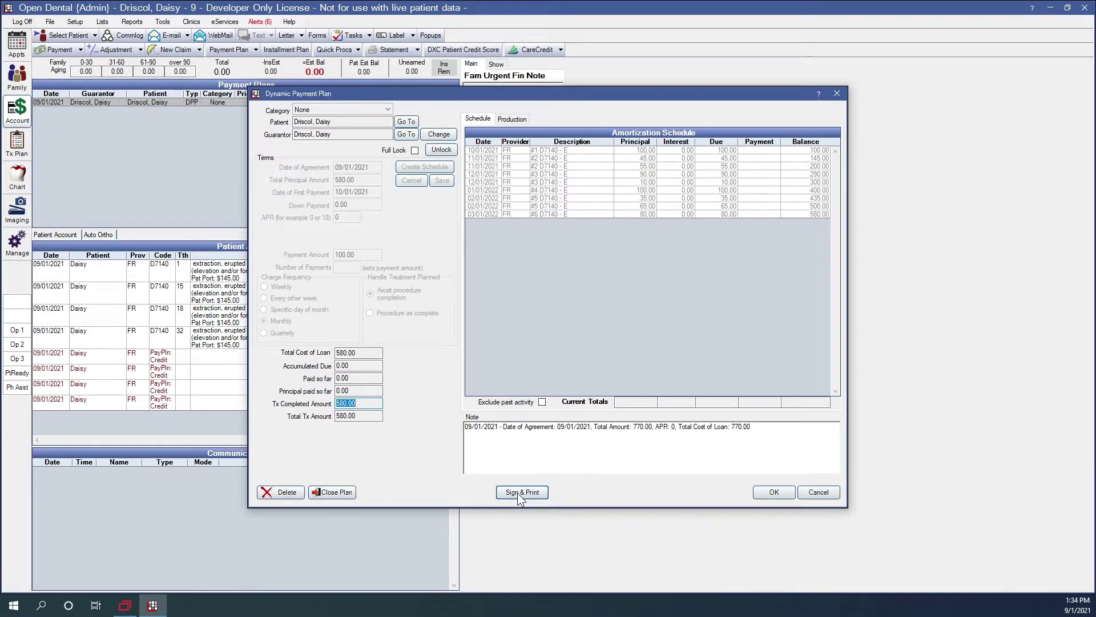
left_click(517, 492)
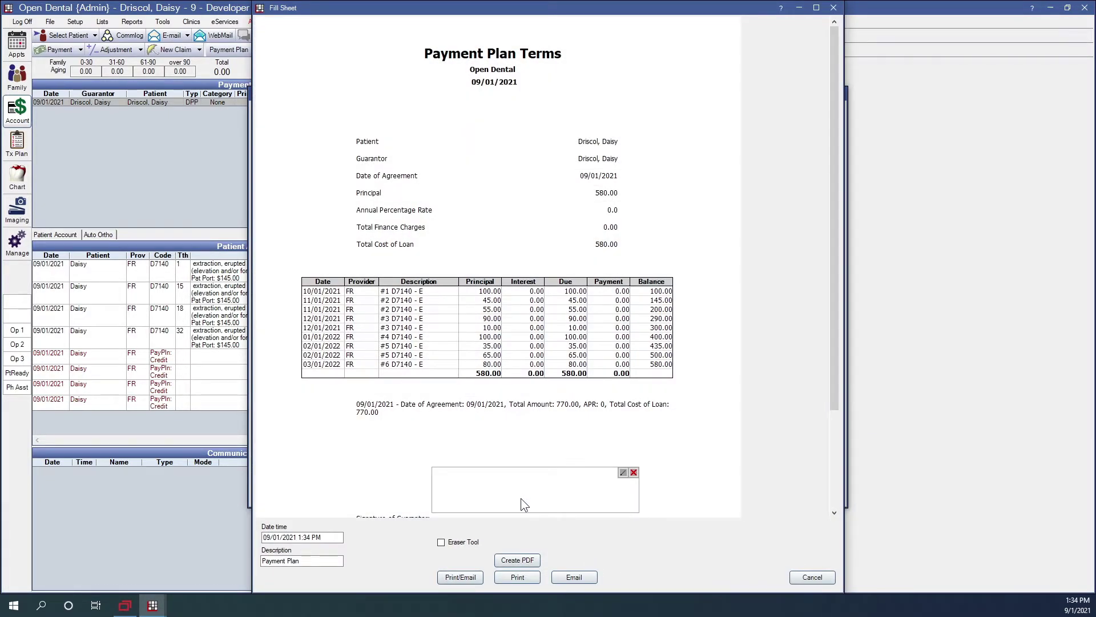
scroll(541, 351, "down", 1)
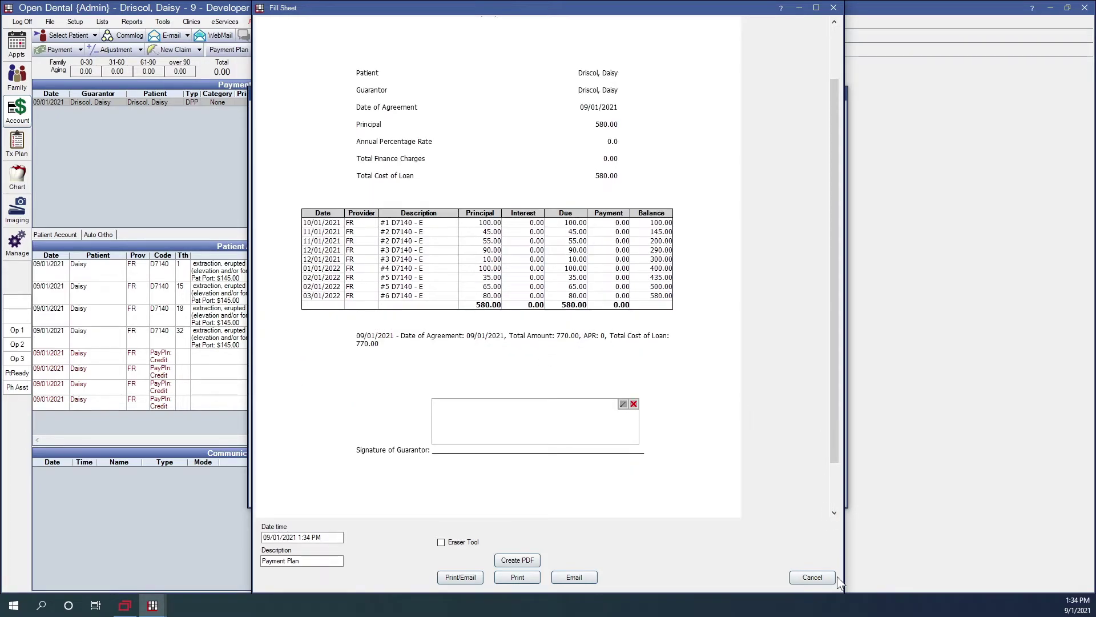
left_click(813, 577)
Review the production attached to the dynamic payment plan, and close the plan without saving
left_click(513, 119)
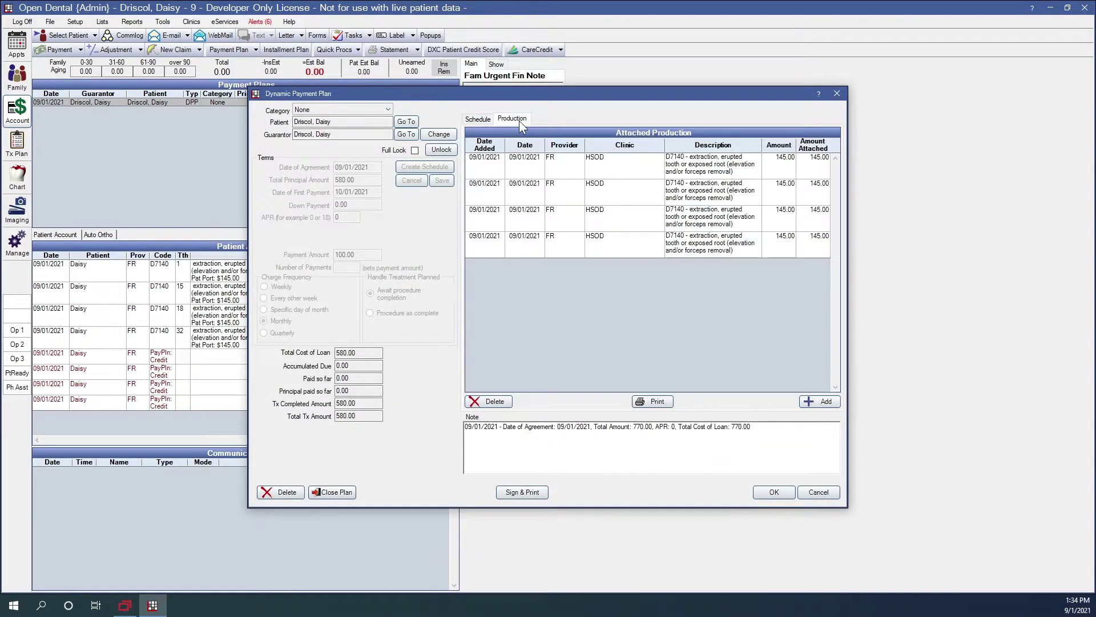
left_click(708, 165)
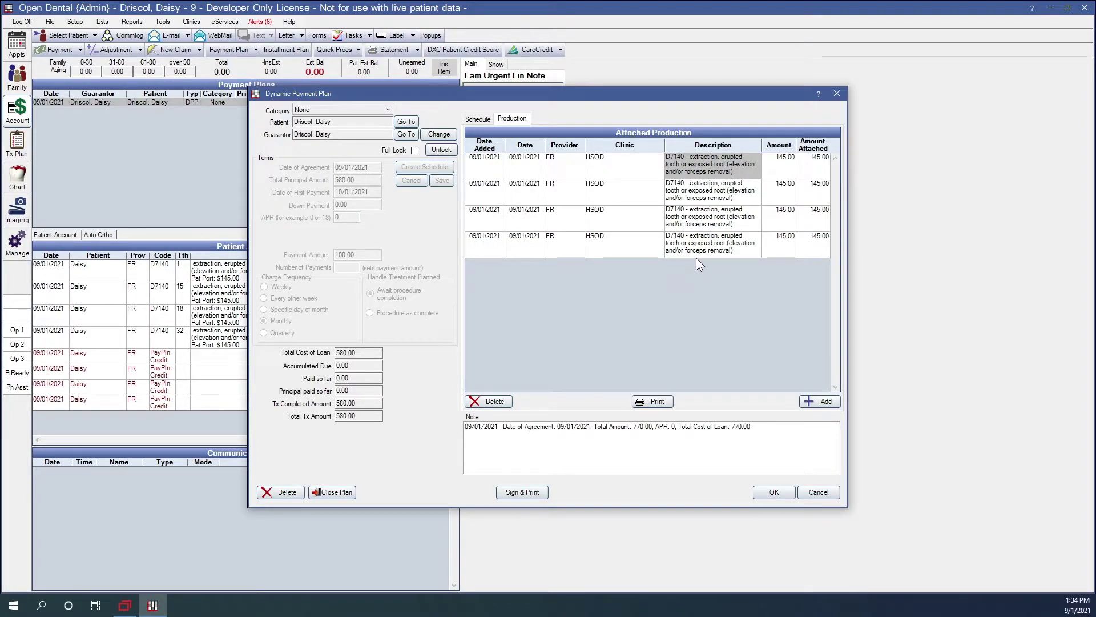
left_click(822, 492)
View the treatment-planned D2393 composite on tooth 12 in the patient's chart and active treatment plan
left_click(24, 179)
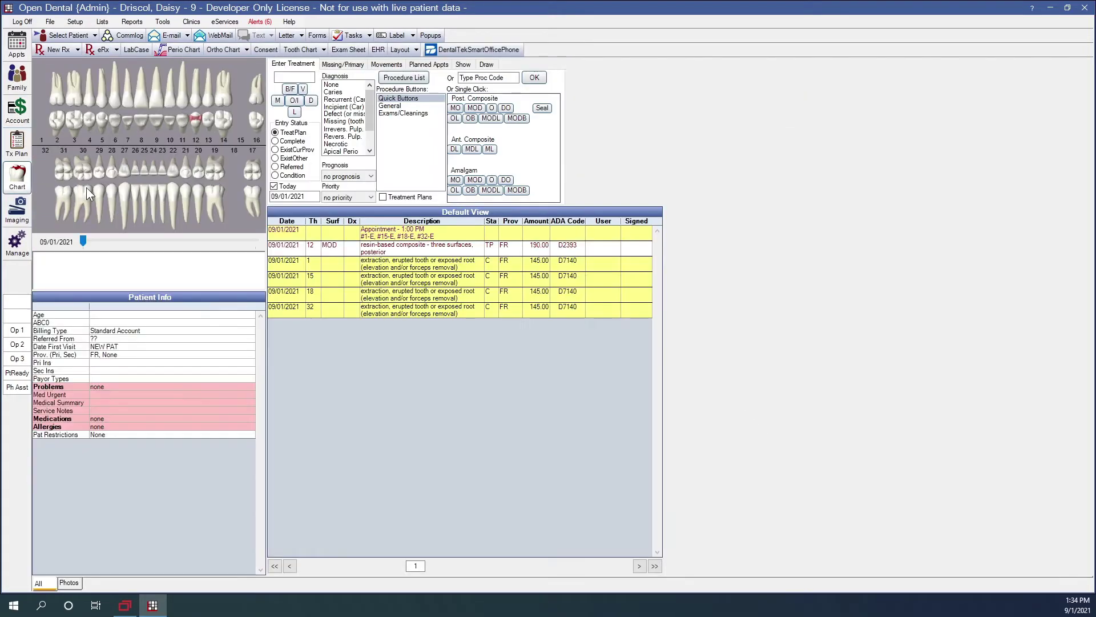
left_click(372, 254)
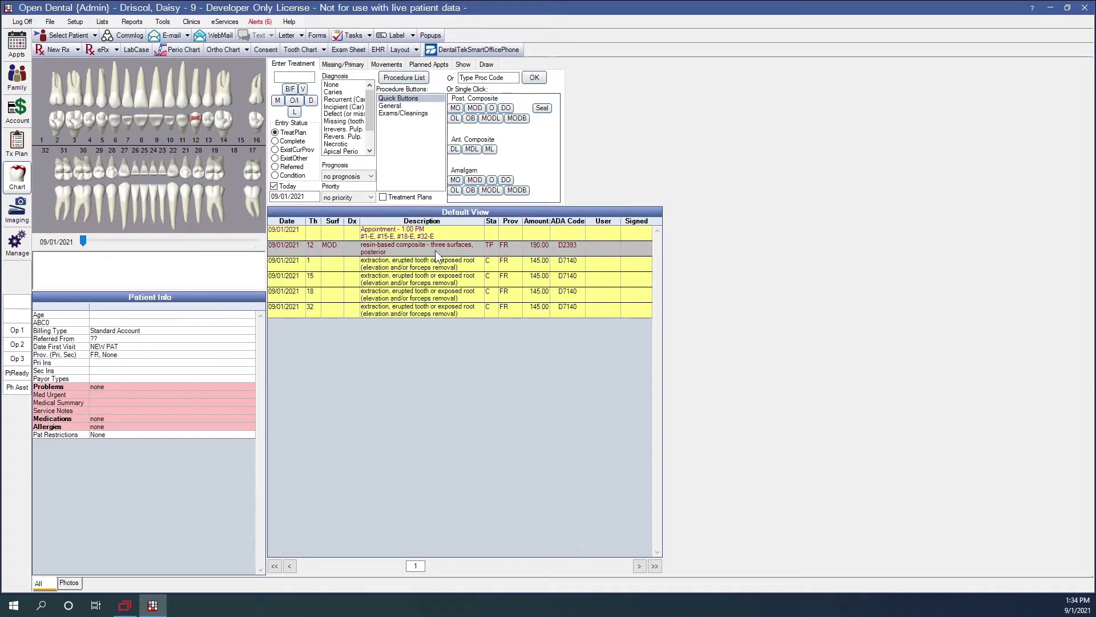
left_click(23, 150)
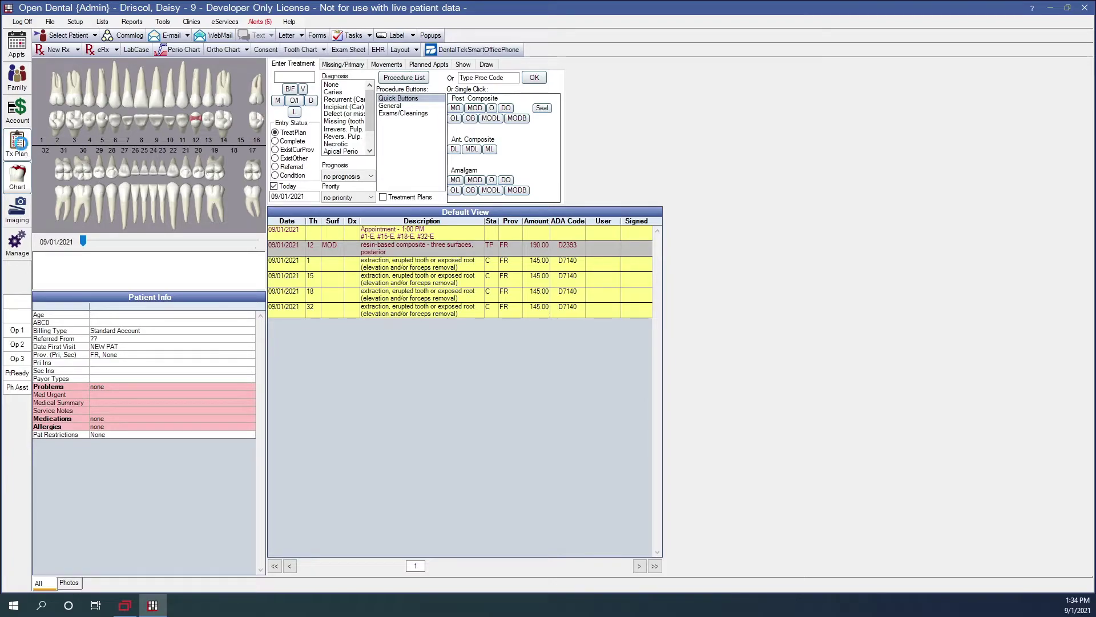
left_click(636, 343)
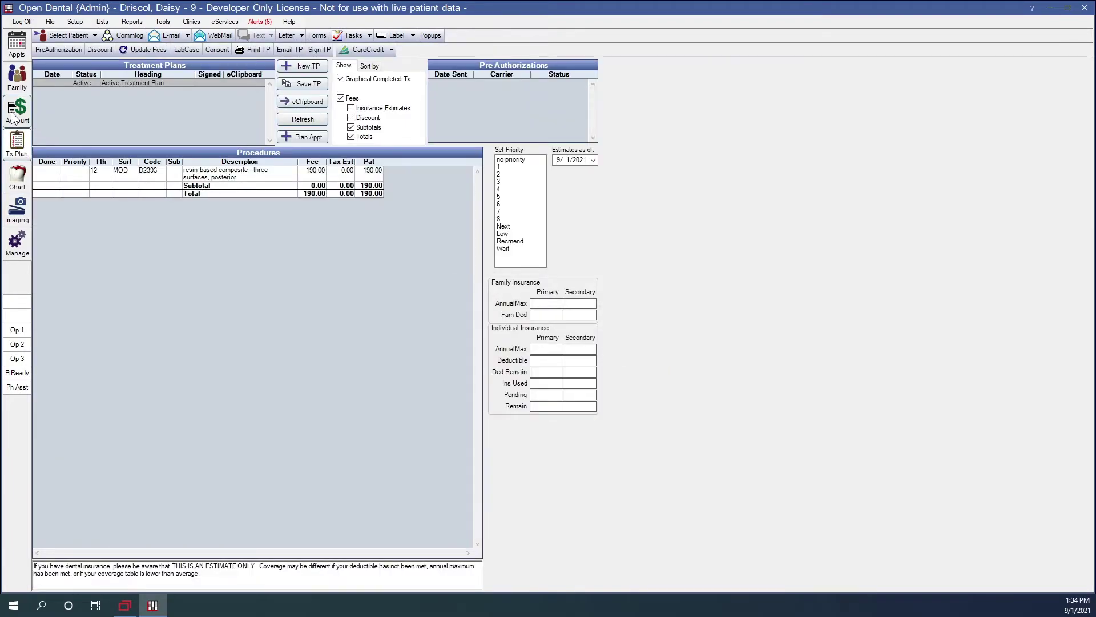
Reopen the dynamic payment plan from the patient's account and attach the treatment-planned D2393 procedure to its production
left_click(13, 117)
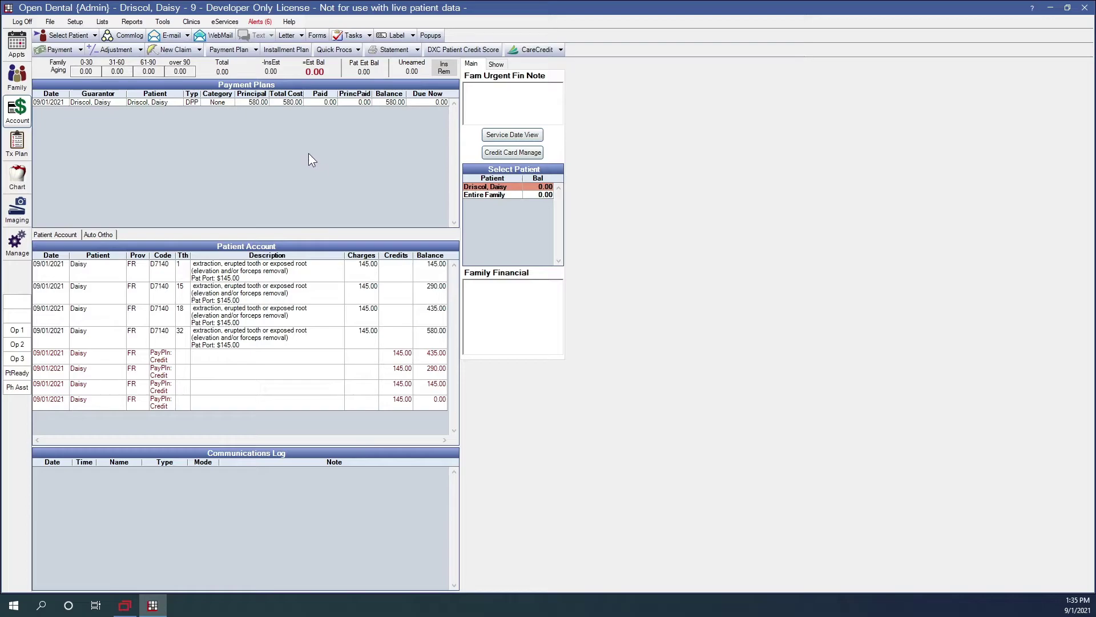
double_click(259, 105)
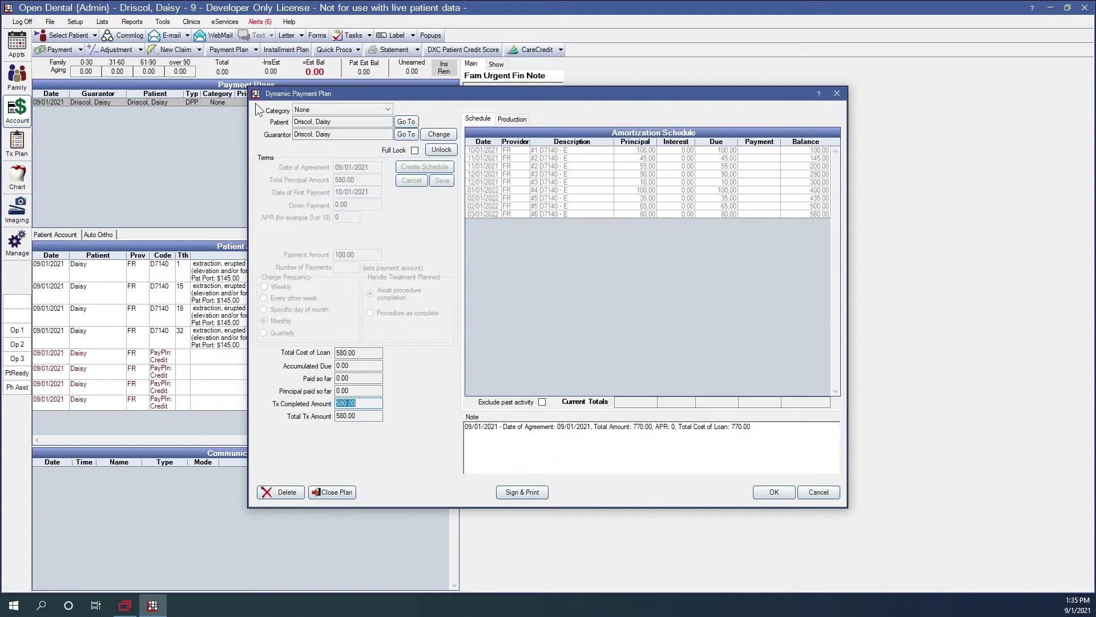
left_click(512, 119)
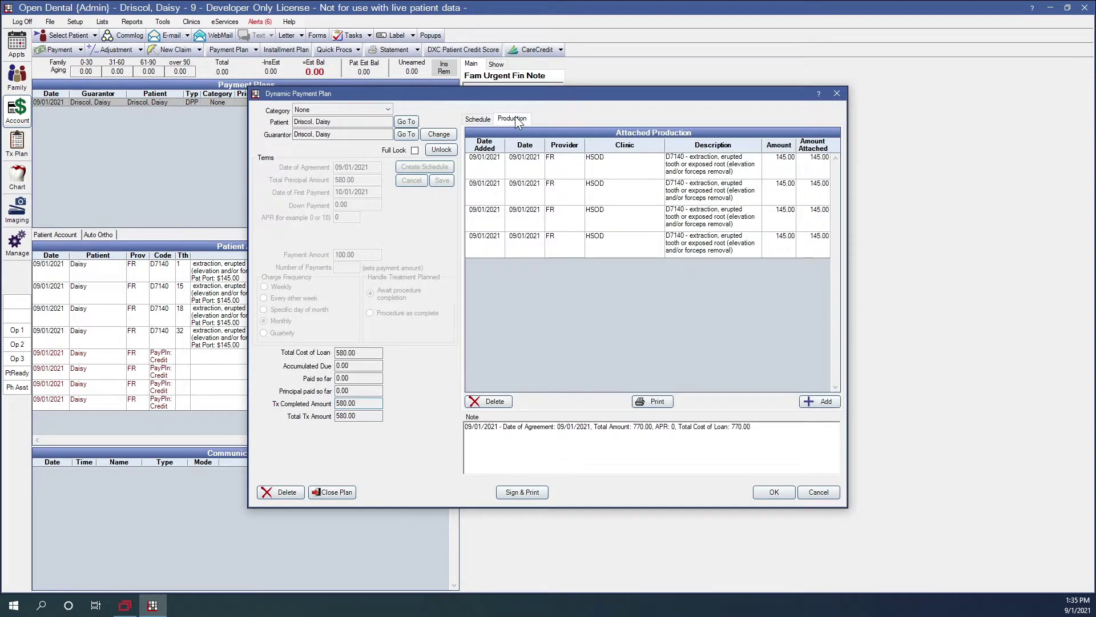
left_click(822, 403)
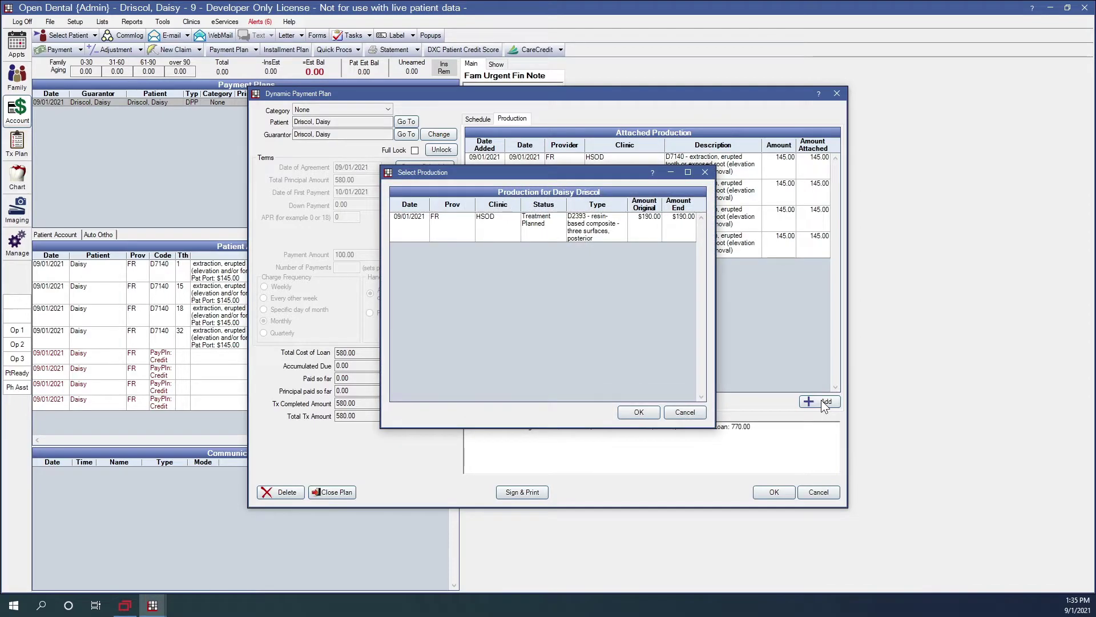
left_click(514, 234)
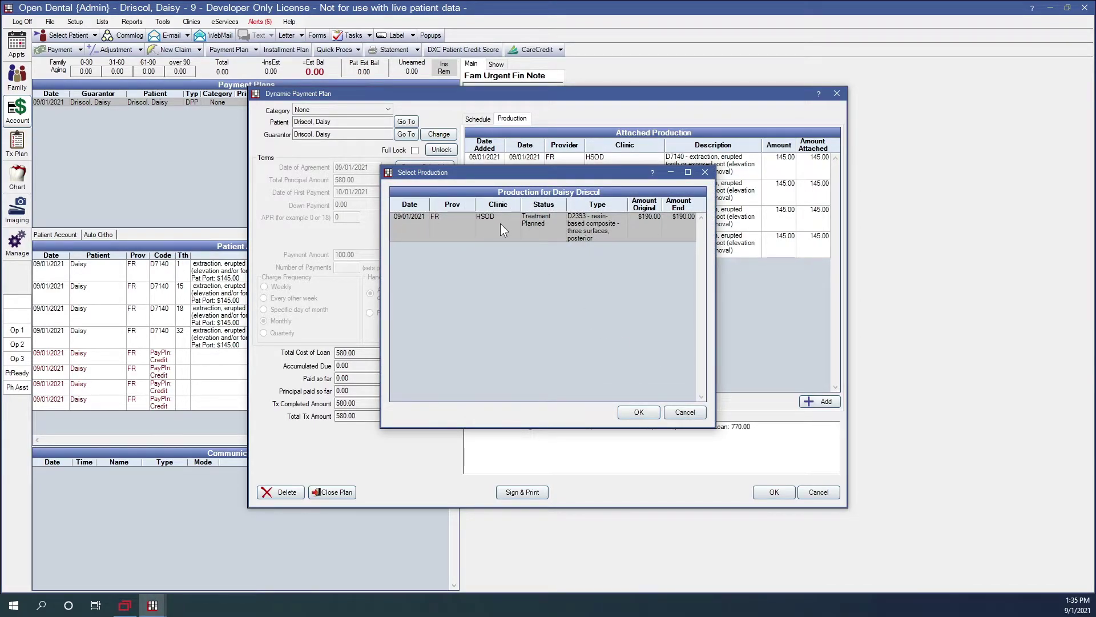
left_click(632, 410)
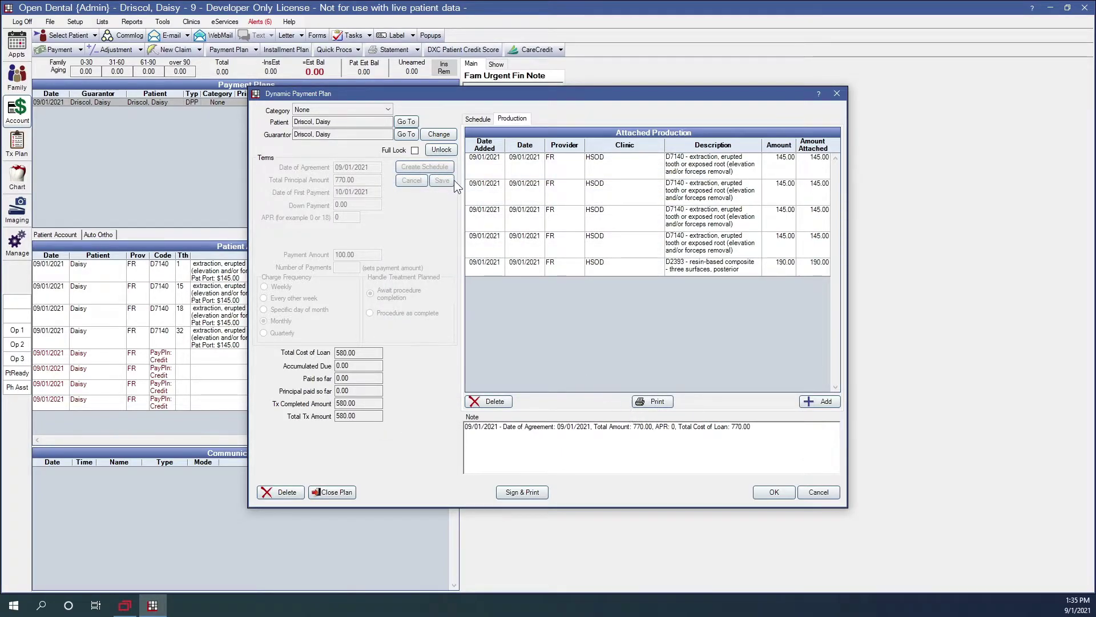
Unlock the dynamic payment plan's terms, recreate its schedule to include the added procedure, check the note, and save the terms
left_click(441, 151)
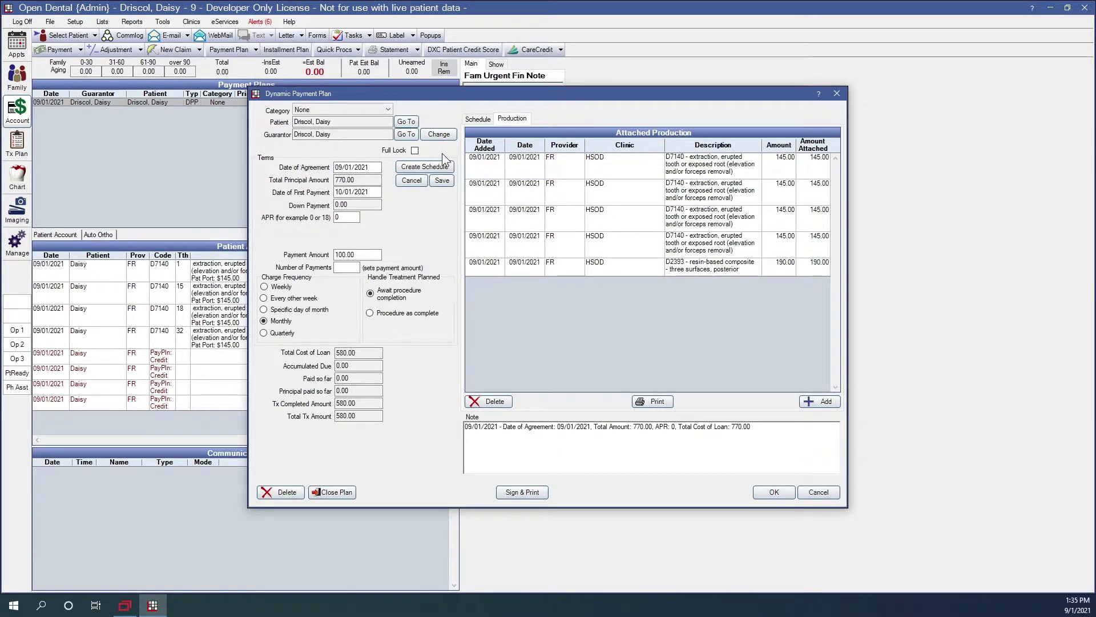
left_click(479, 119)
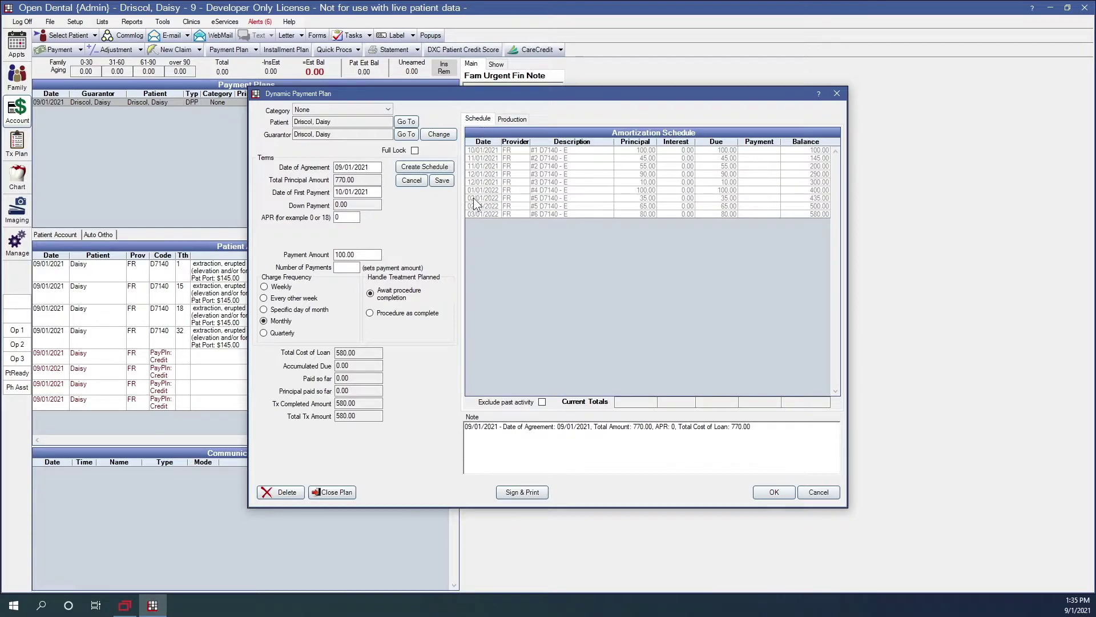
left_click(433, 168)
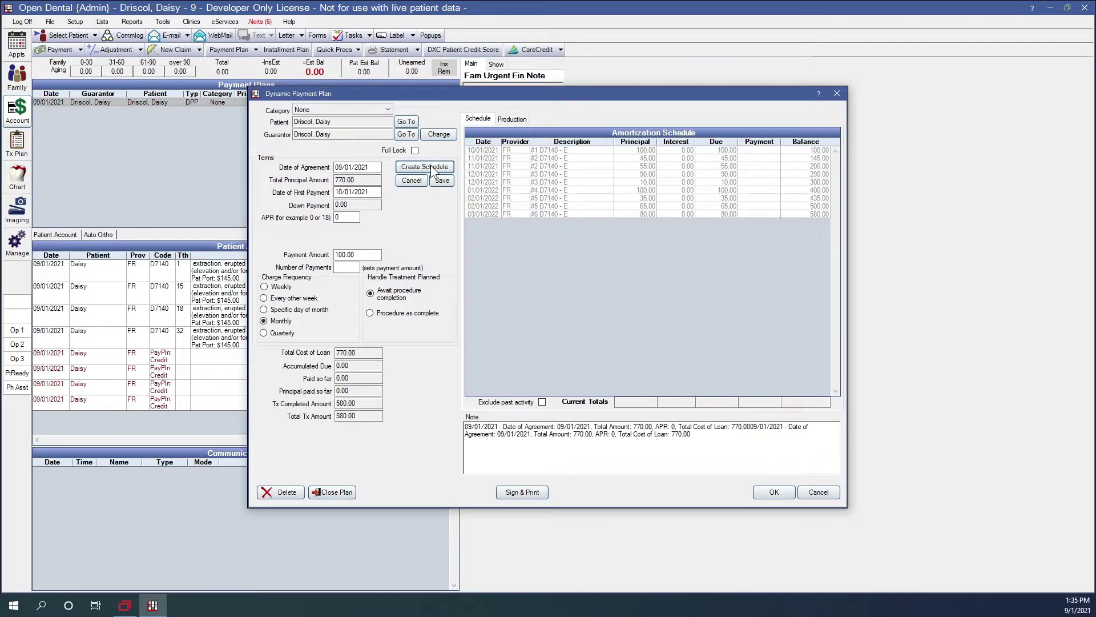
left_click_drag(691, 436, 515, 444)
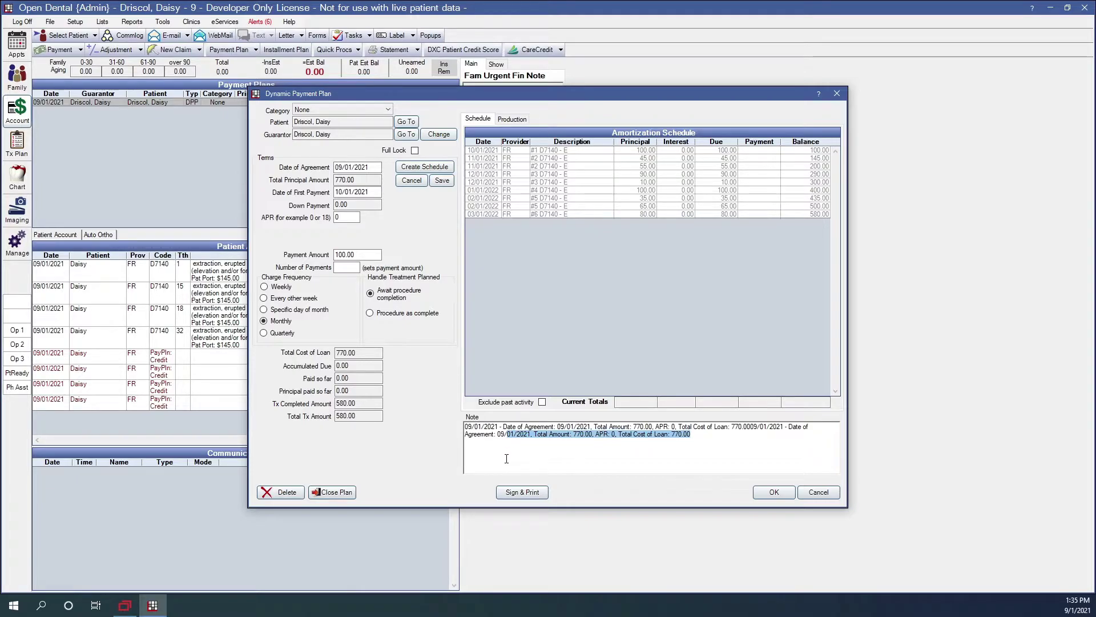
left_click(413, 171)
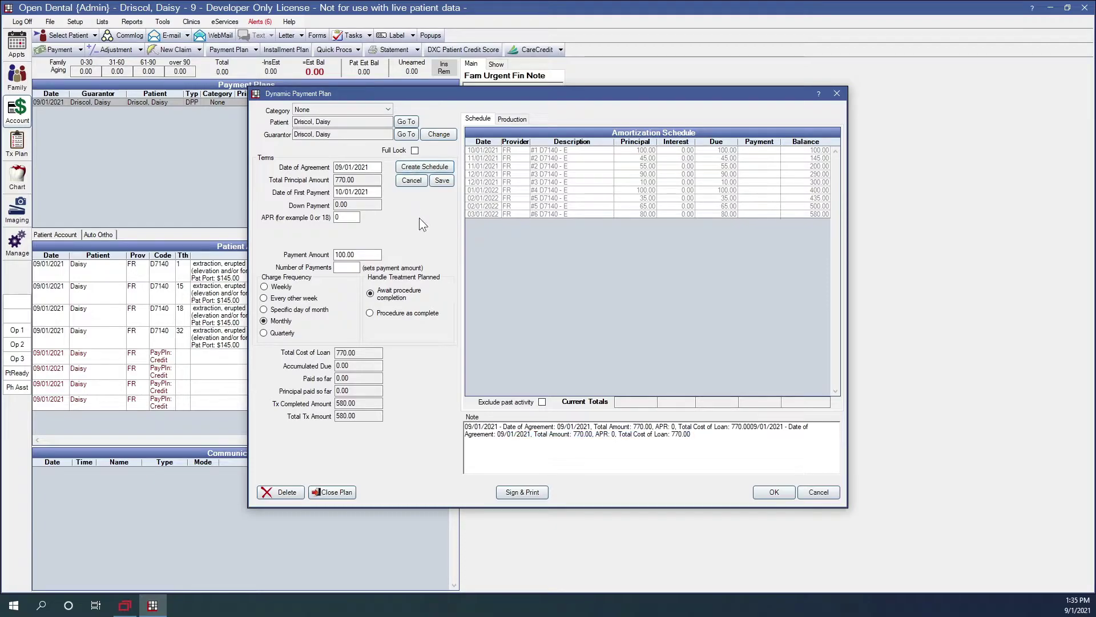
left_click(442, 180)
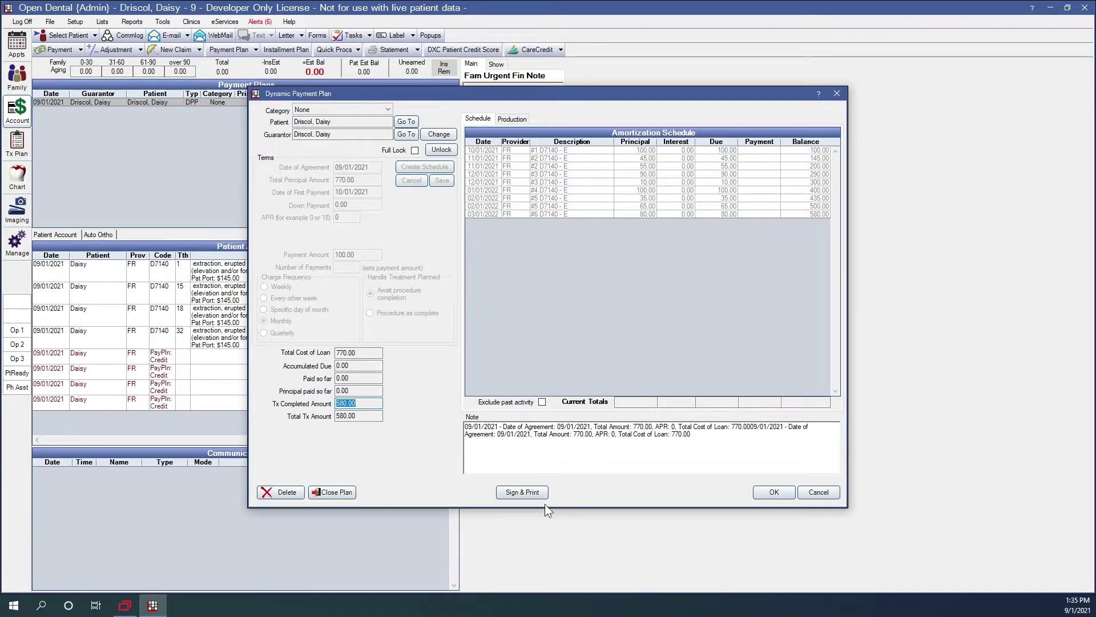
Preview the updated payment plan terms as a signable sheet, close the sheet, and save the plan
left_click(519, 495)
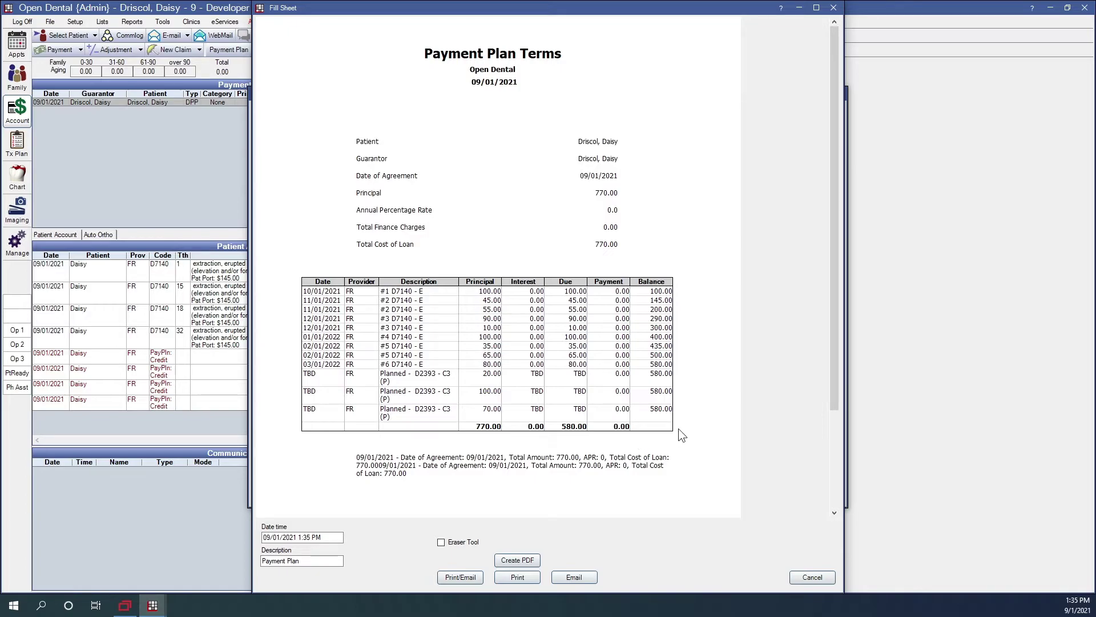
left_click(834, 8)
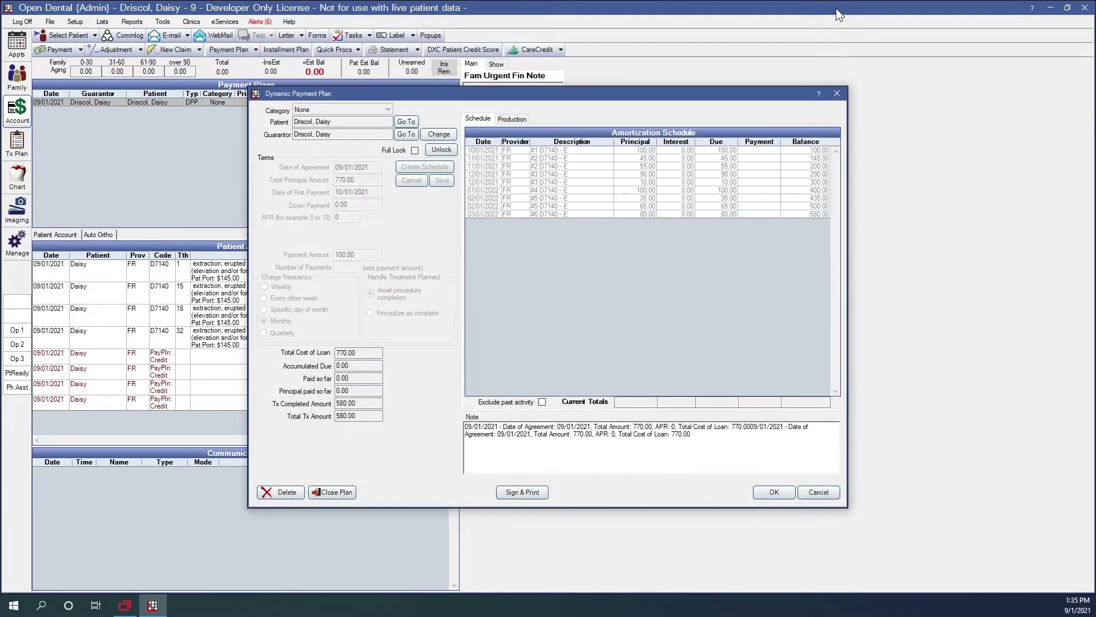
left_click(777, 490)
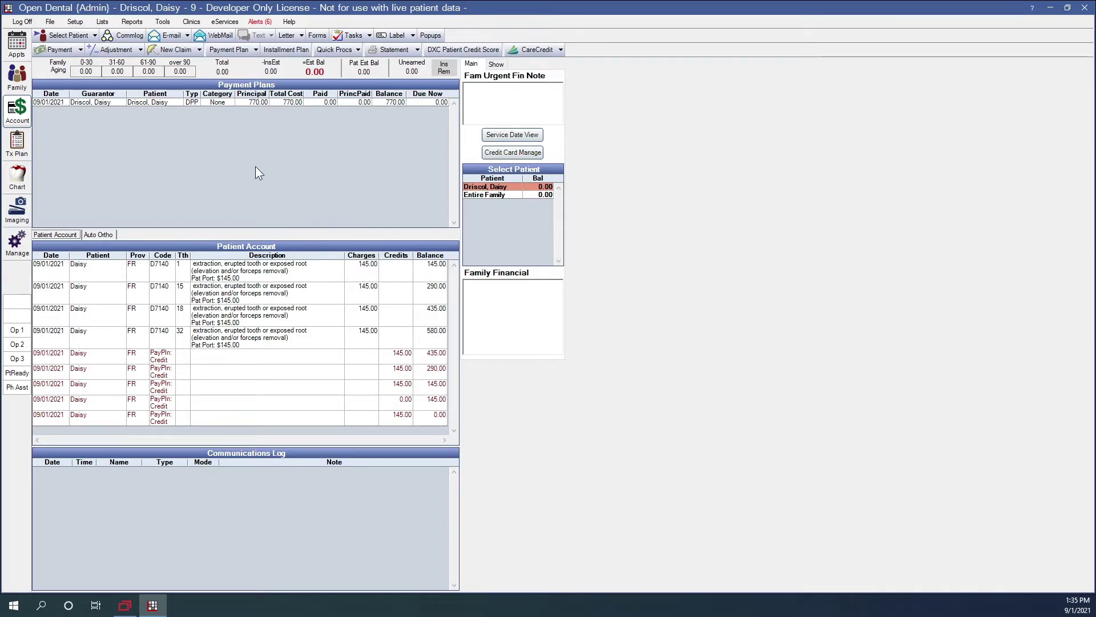
Reopen the dynamic payment plan, delete the fourth D7140 extraction from its attached production, check the loan cost, and save the plan
double_click(238, 101)
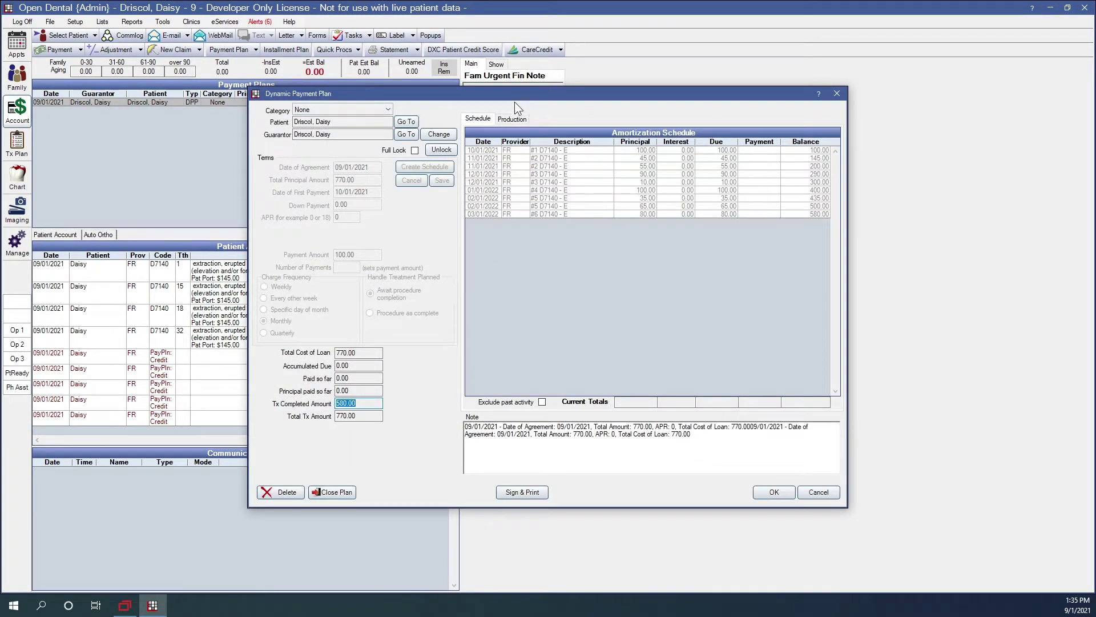
left_click(519, 120)
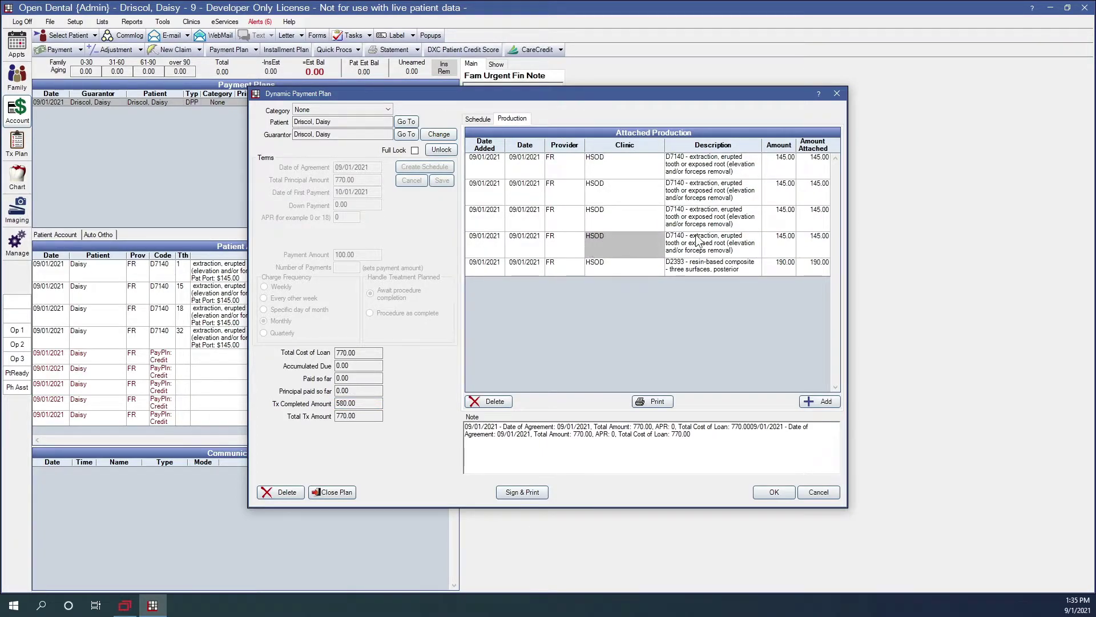
left_click(498, 403)
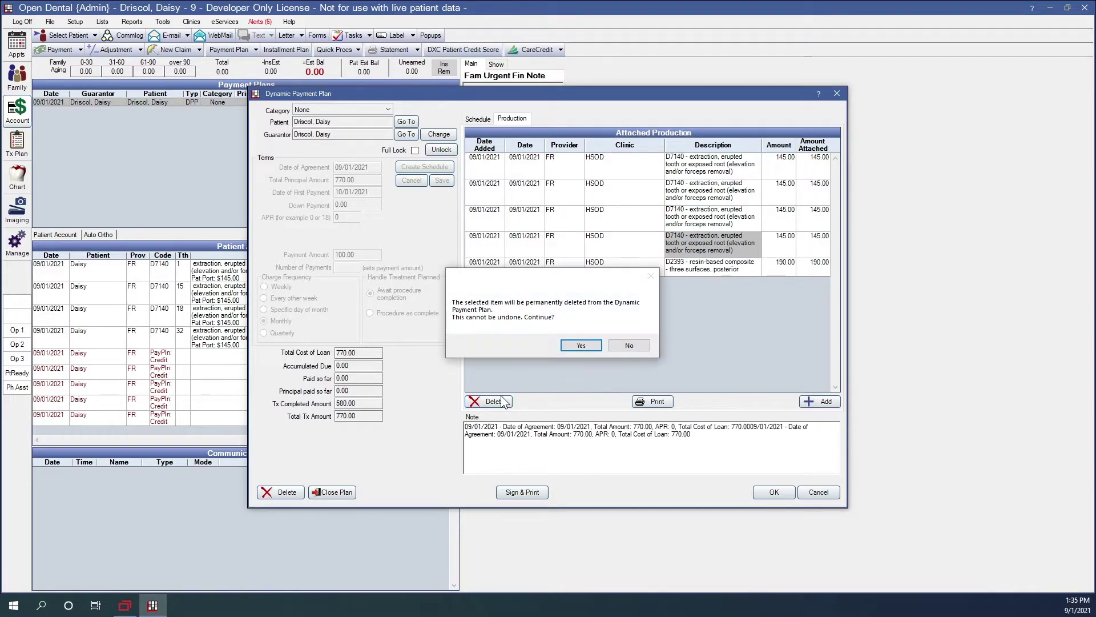
left_click(580, 345)
double_click(371, 353)
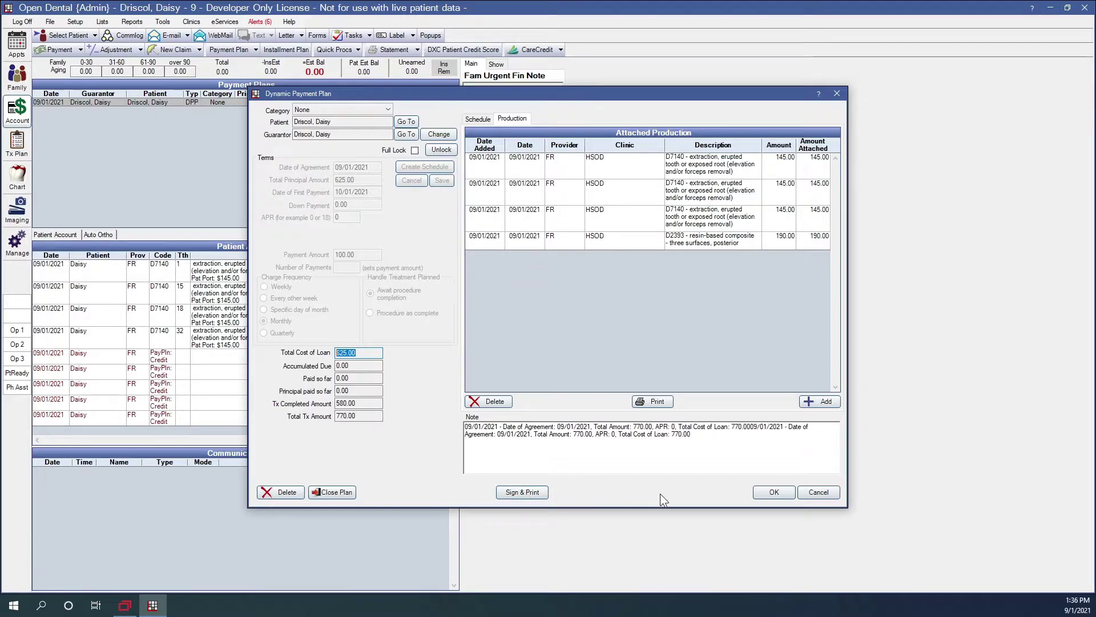
left_click(770, 494)
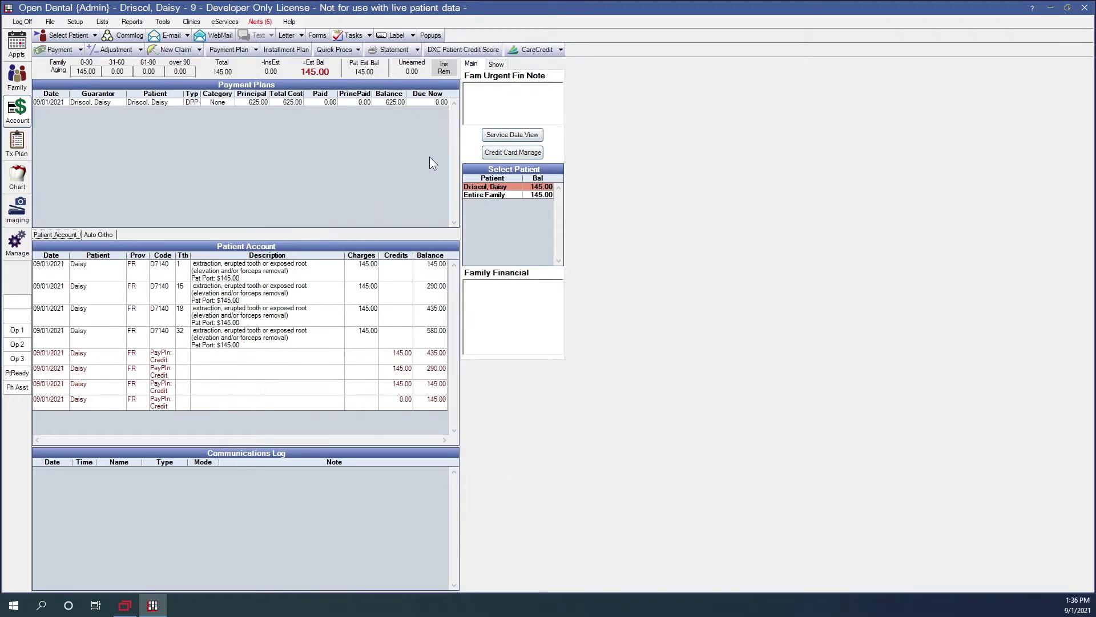
Switch to the patient listed directly below the current one and start a new dynamic payment plan in their account
left_click(70, 35)
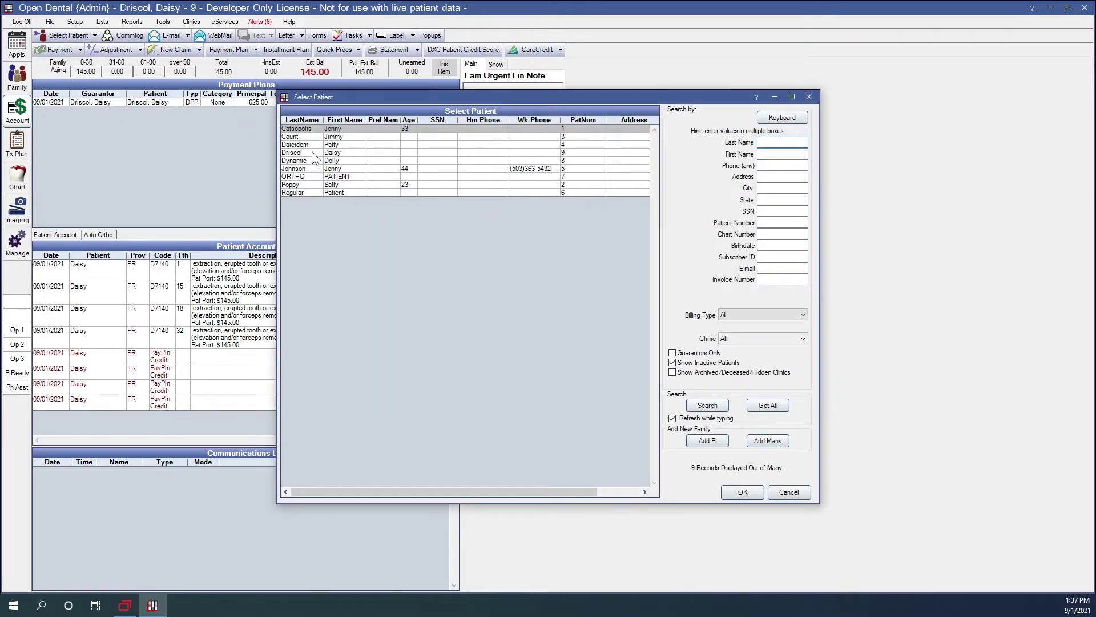
left_click(307, 159)
left_click(750, 492)
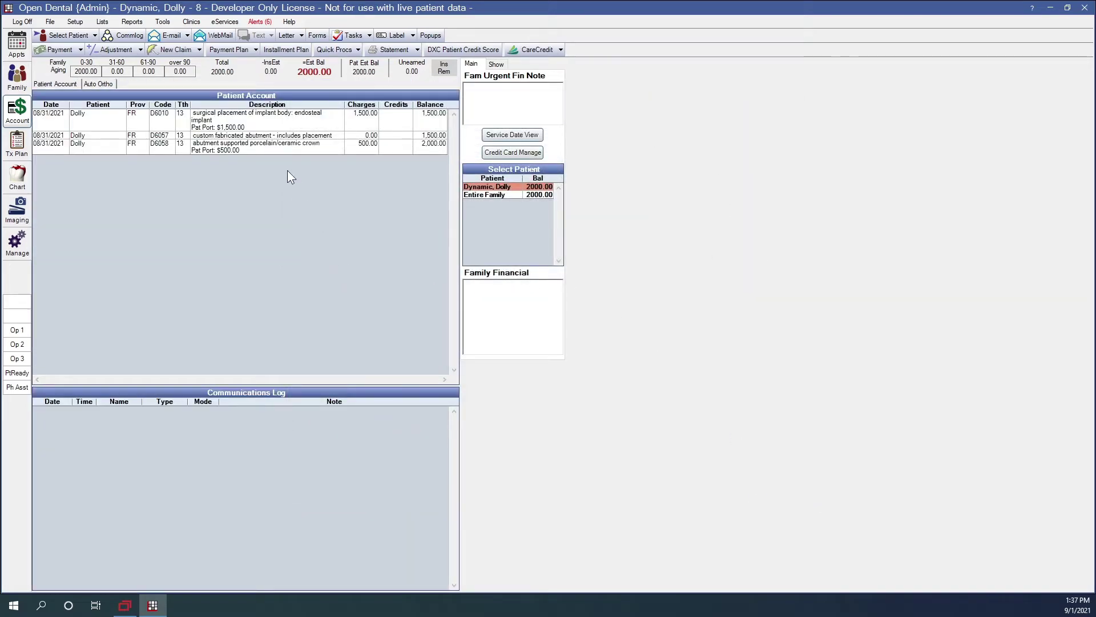
left_click(256, 52)
left_click(252, 64)
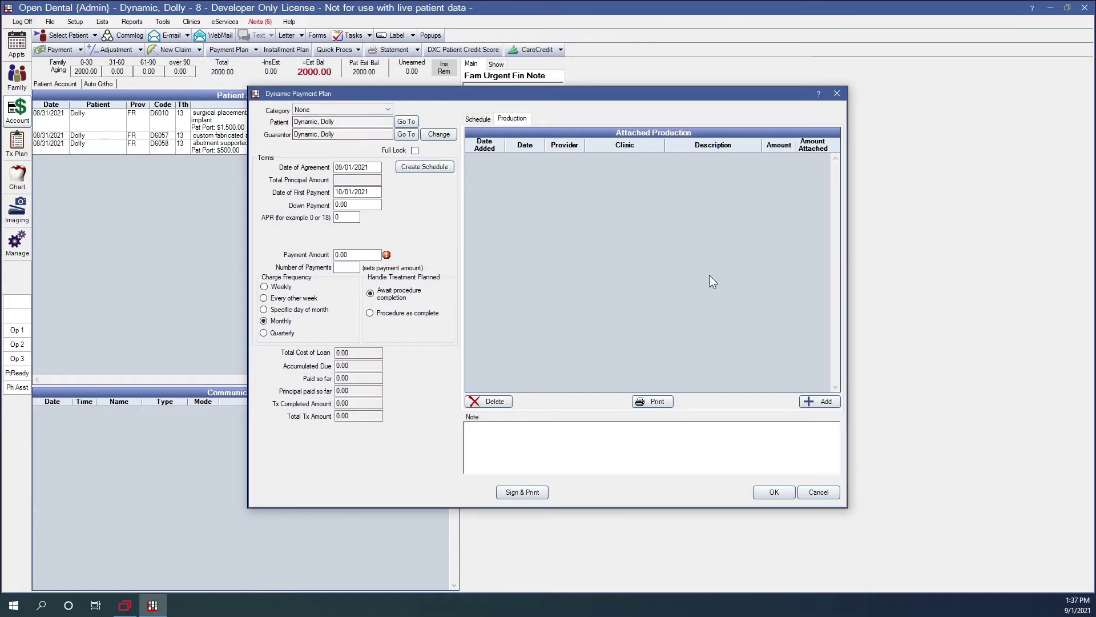
Attach the completed D6010 implant and D6058 crown procedures to the new plan's production
left_click(817, 401)
left_click(588, 226)
left_click(589, 254, "ctrl")
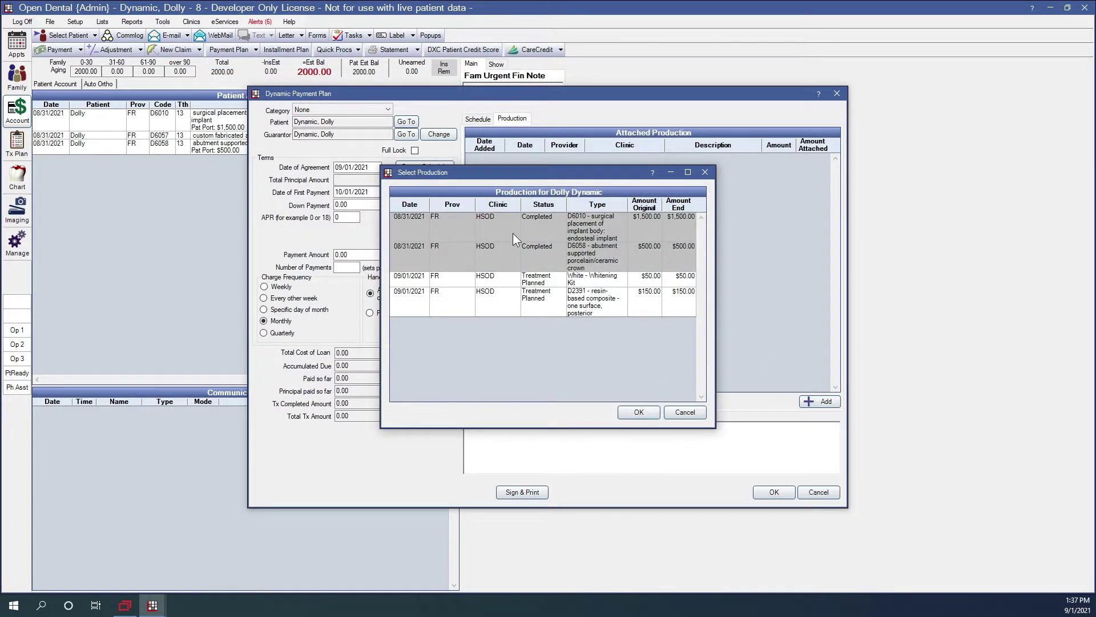
left_click(638, 411)
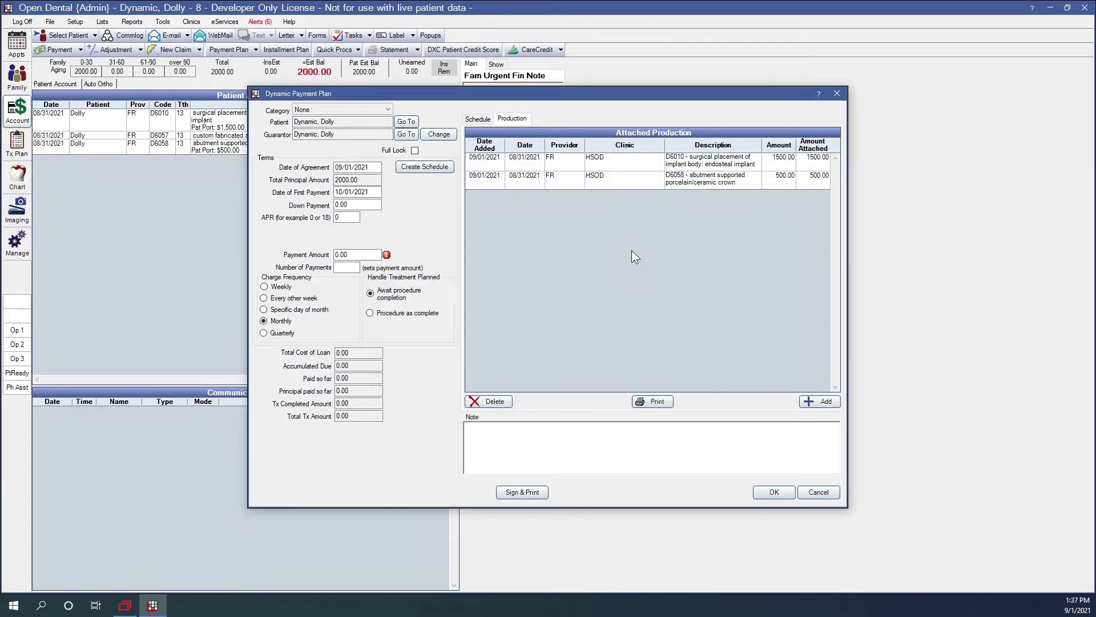
Set the plan's payment amount to 100 and create its monthly amortization schedule
left_click(476, 119)
left_click_drag(374, 255, 292, 252)
type("0")
key("BackSpace")
type("1")
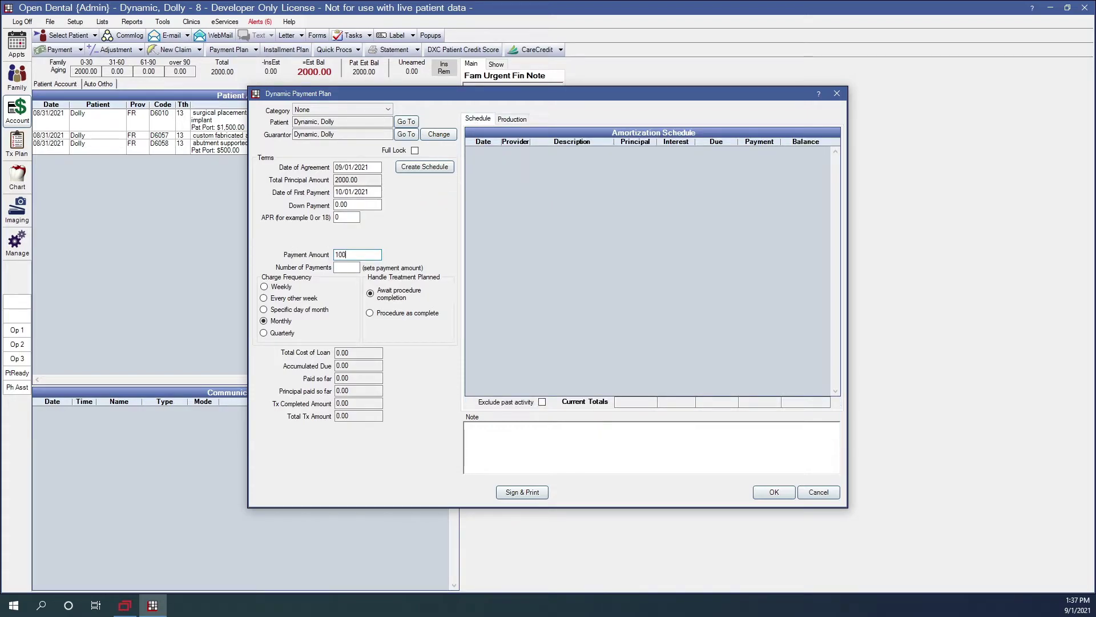
left_click(434, 167)
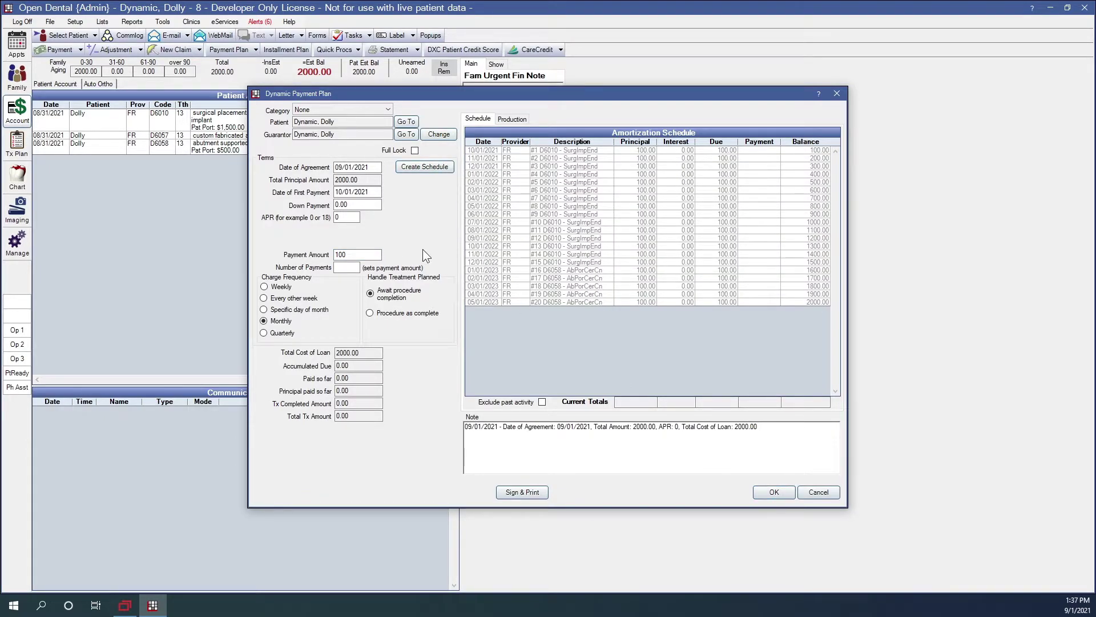
Set the plan's date of first payment to 09/01/2021 and save the dynamic payment plan
left_click_drag(342, 192, 279, 196)
type("09")
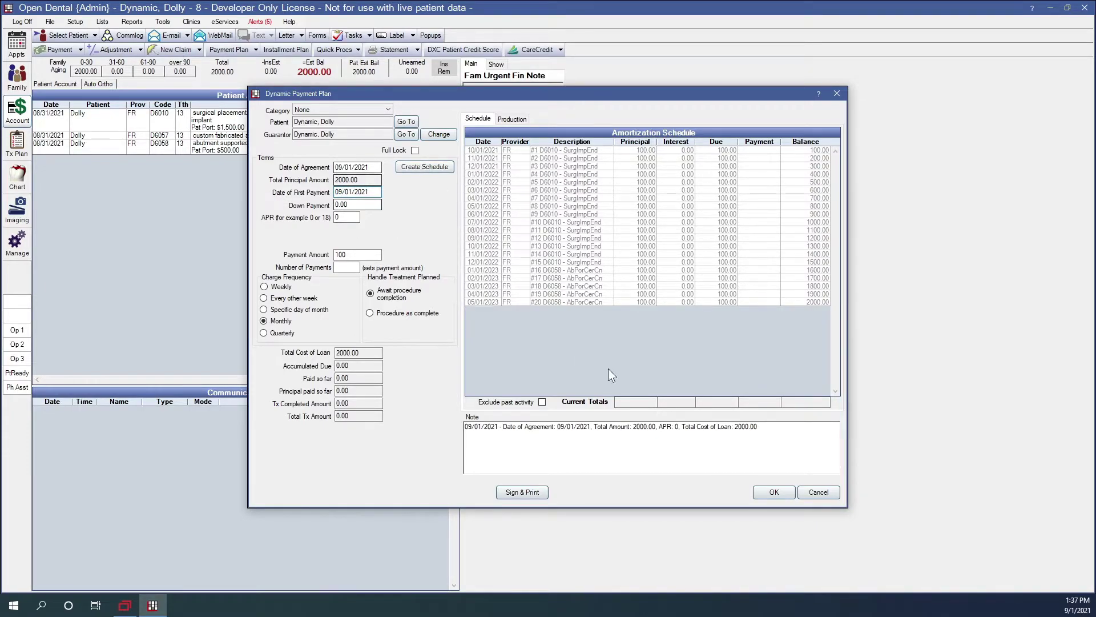
left_click(771, 492)
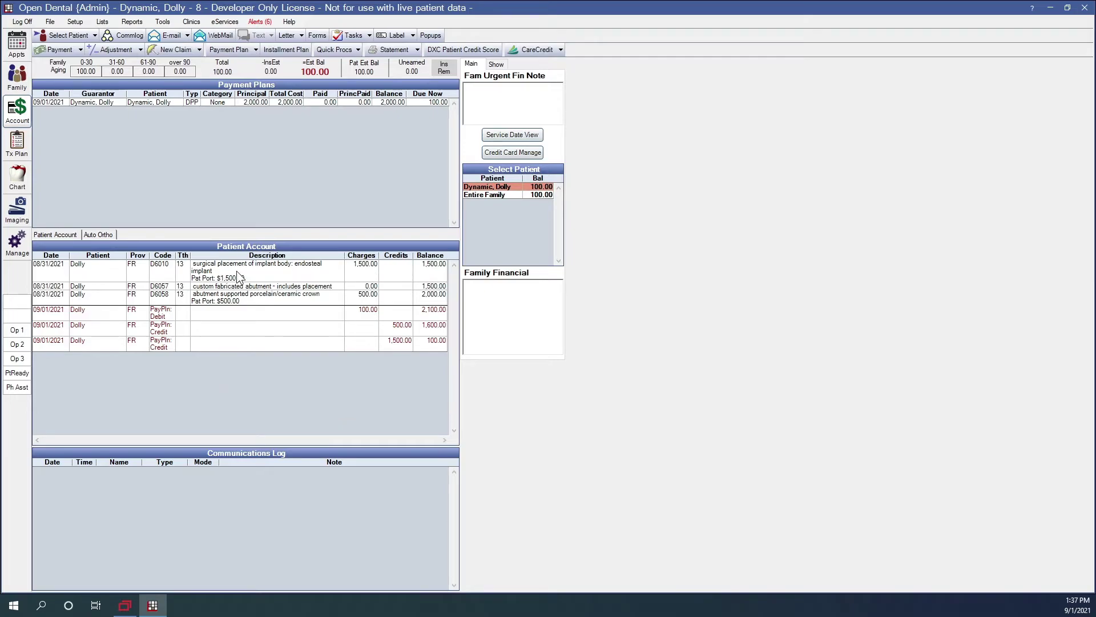
Add a Misc Neg Adjustment for 100 percent of the fee to the D6010, D6057 and D6058 procedures
left_click_drag(245, 276, 244, 295)
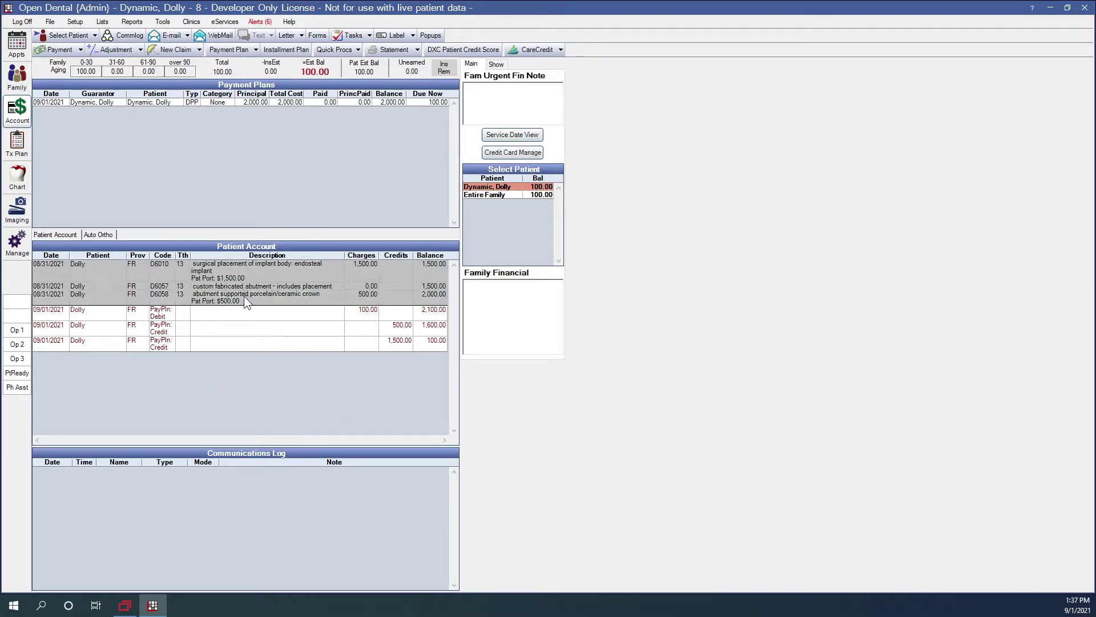
left_click(116, 54)
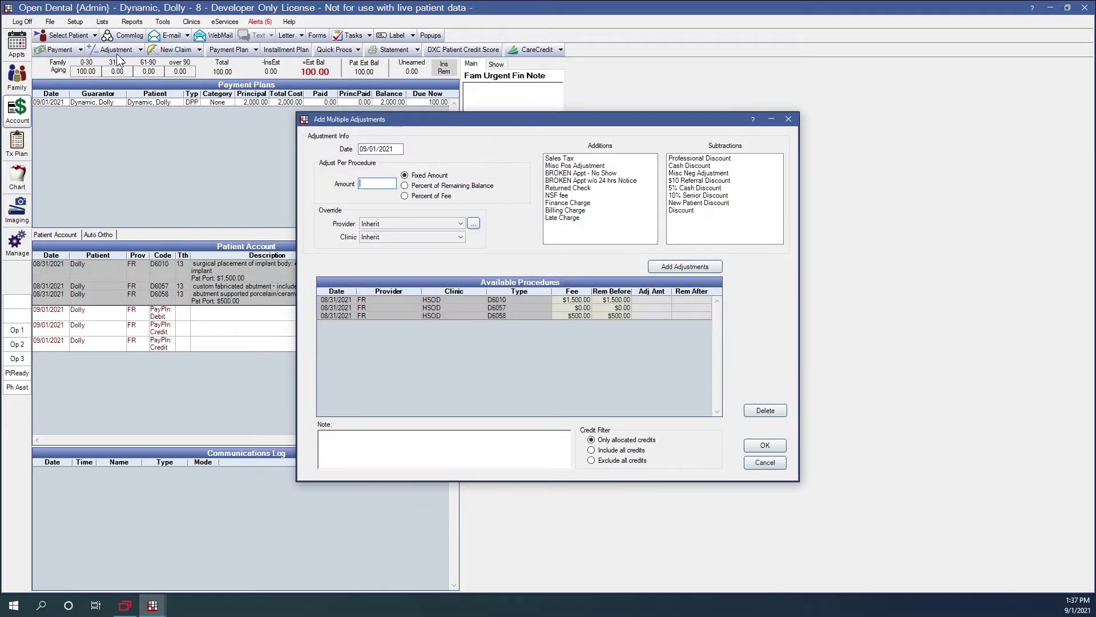
left_click(431, 194)
type("100")
left_click(699, 173)
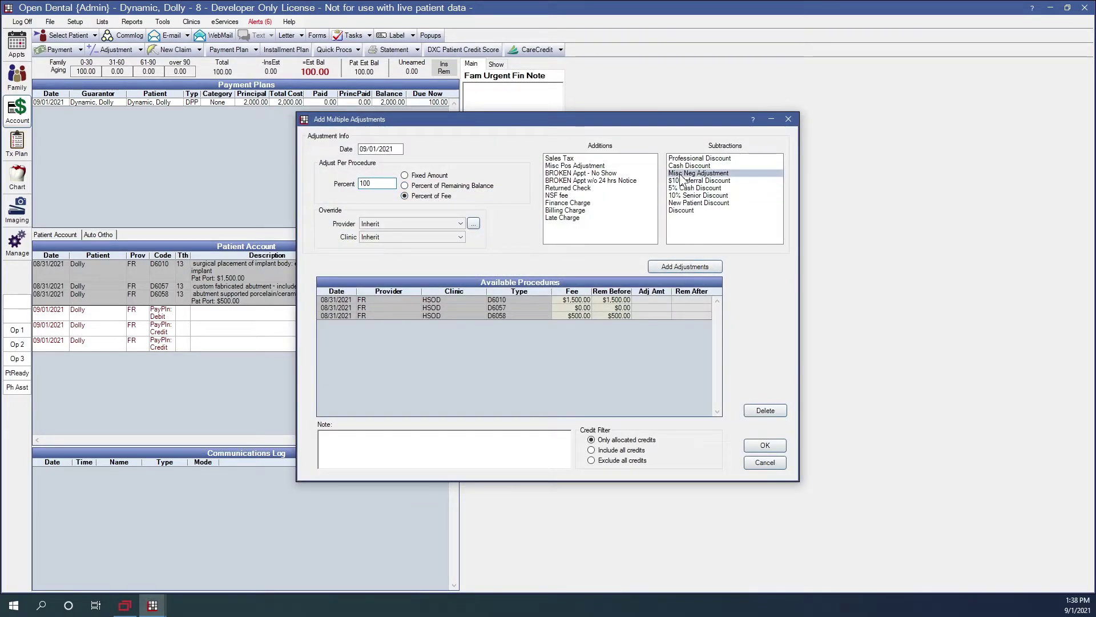
left_click(690, 268)
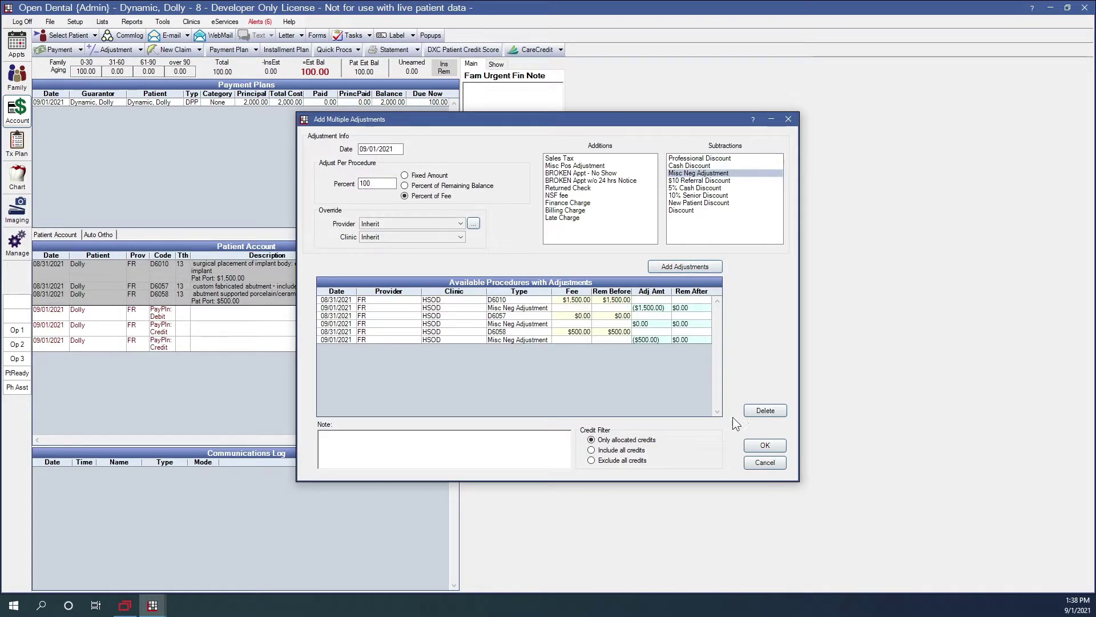
left_click(763, 443)
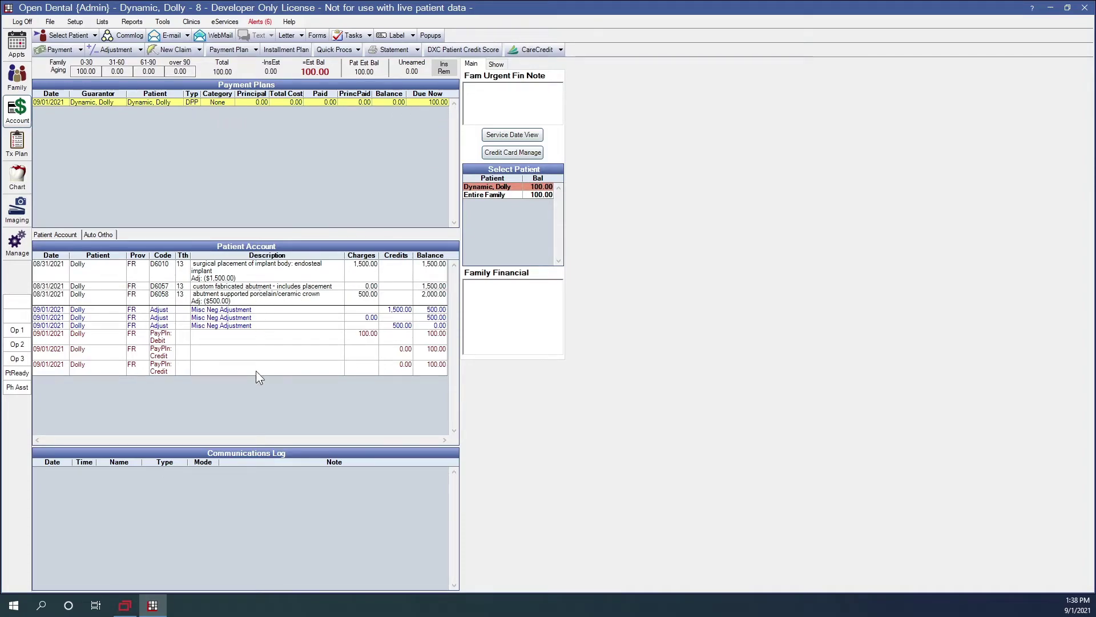
Review the payment plan entries in the patient account and run the monthly Dynamic Payment Plans Overcharged report
left_click_drag(245, 344, 248, 372)
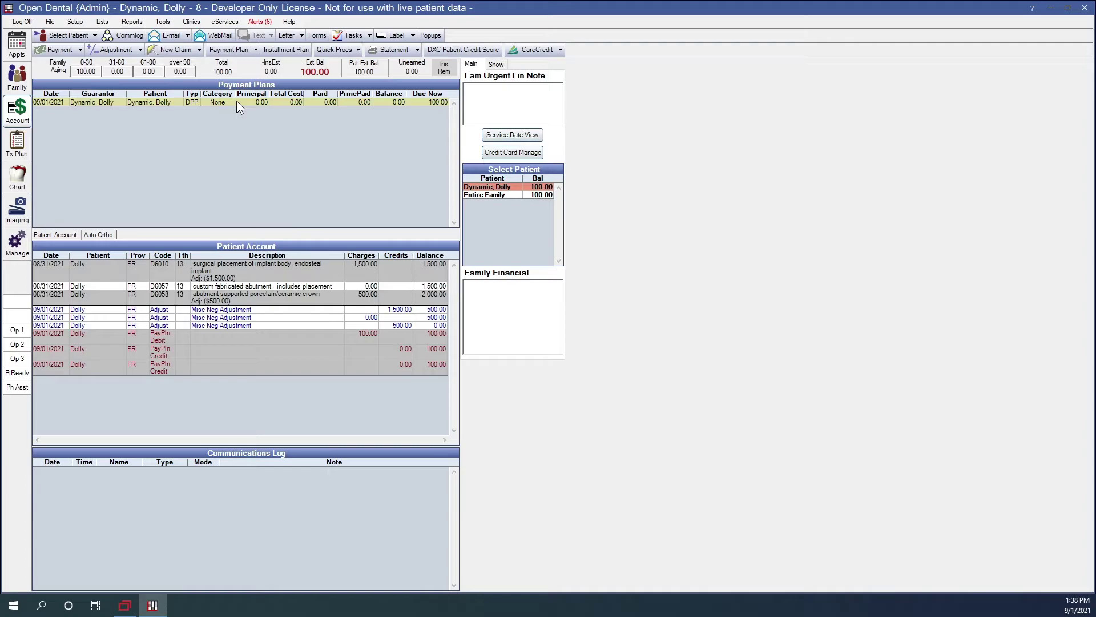
left_click(132, 22)
left_click(137, 34)
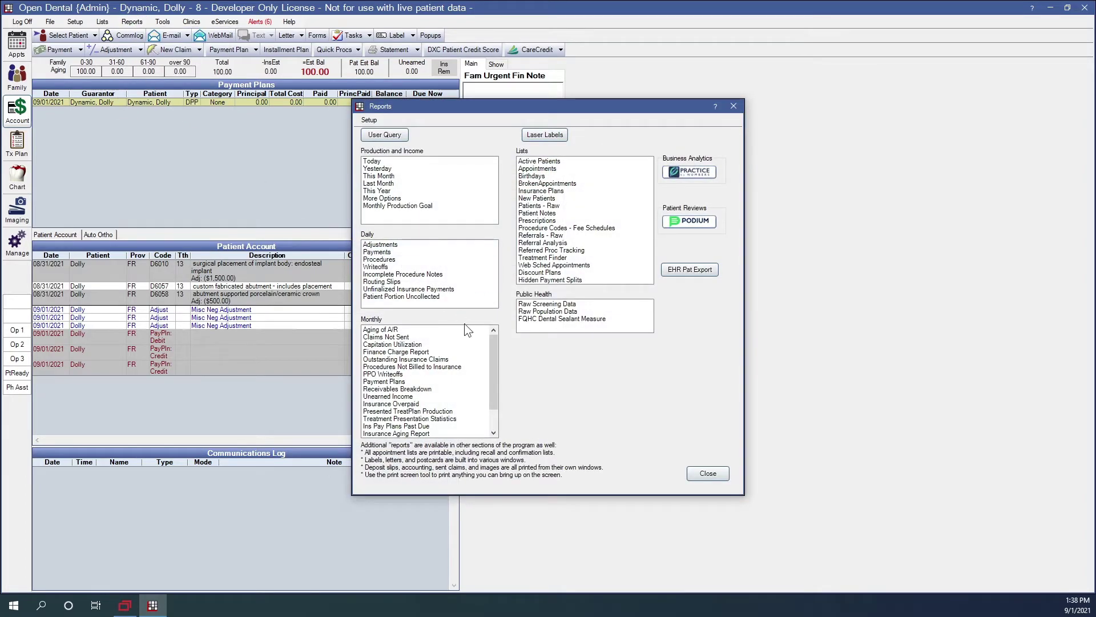
left_click_drag(492, 355, 495, 402)
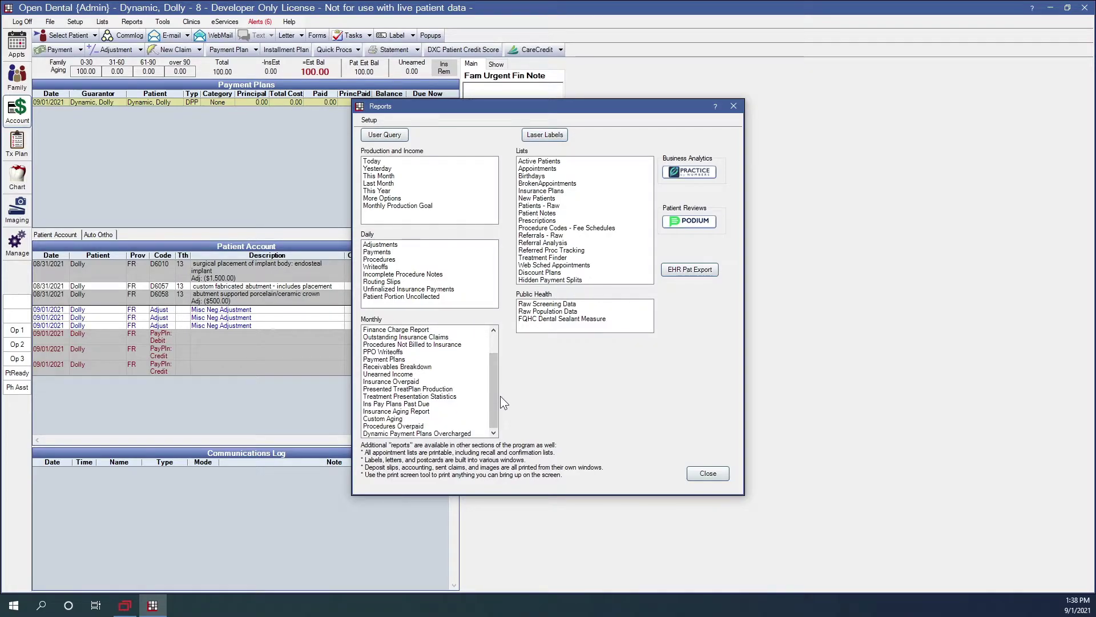
double_click(434, 434)
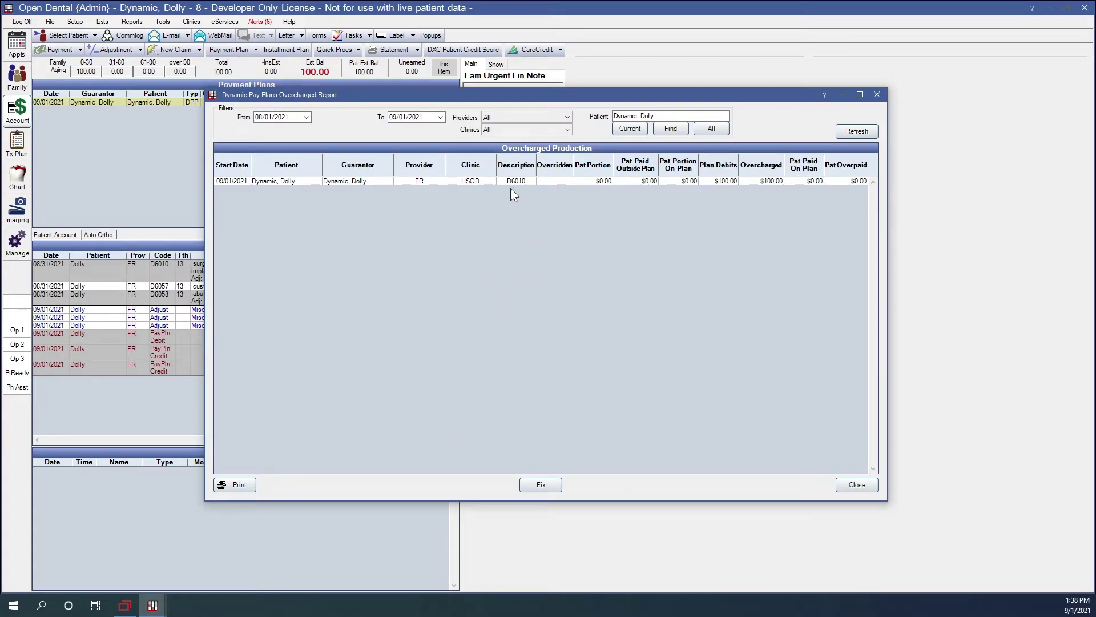
Fix the overcharged D6010 production in the report by creating offsetting debits
left_click(410, 181)
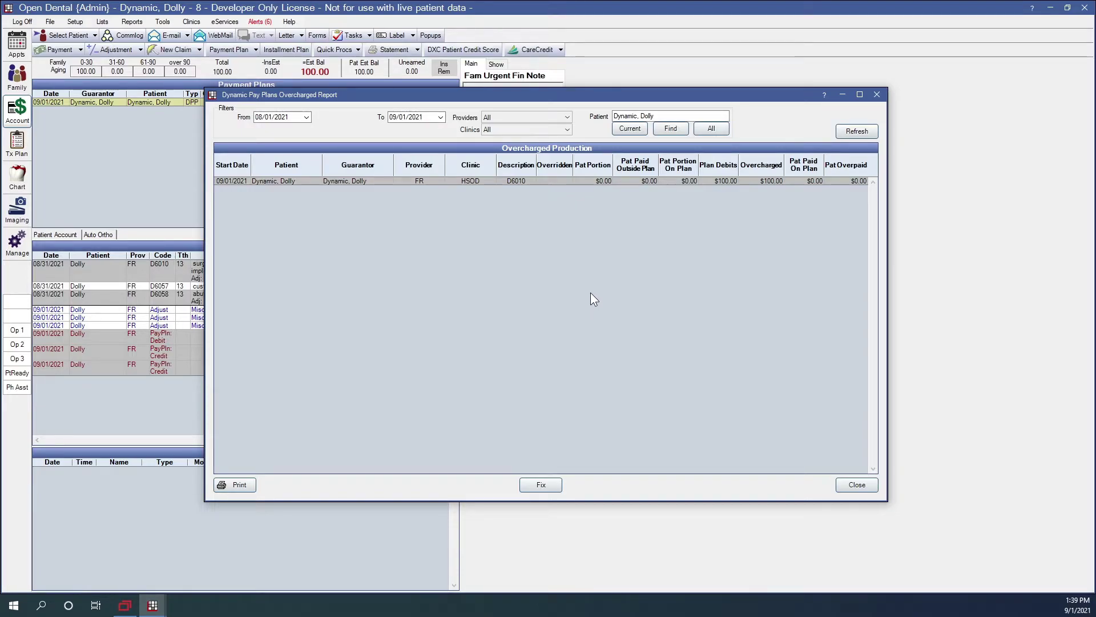
left_click(539, 489)
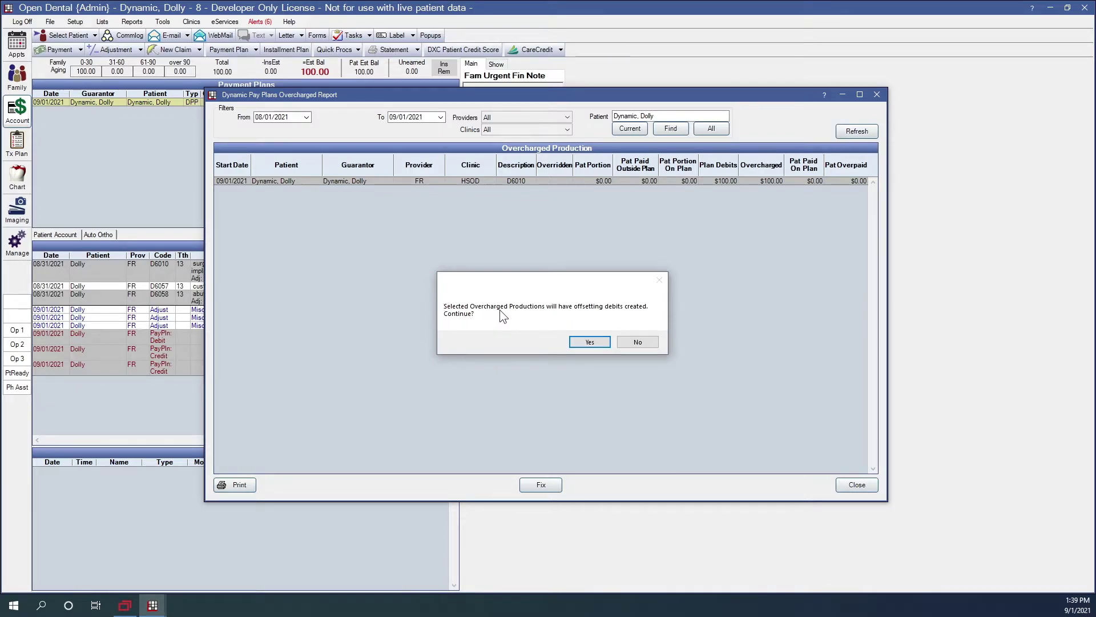
left_click(590, 343)
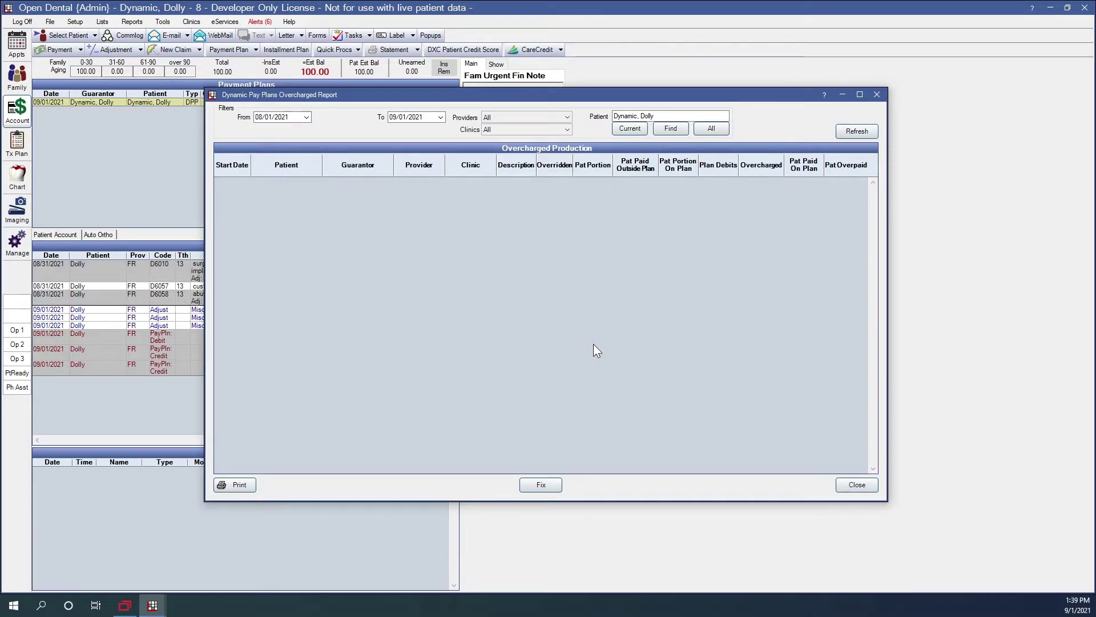
Close the overcharged report, refresh the patient account and examine the offsetting overcharge debit in the ledger
left_click(864, 483)
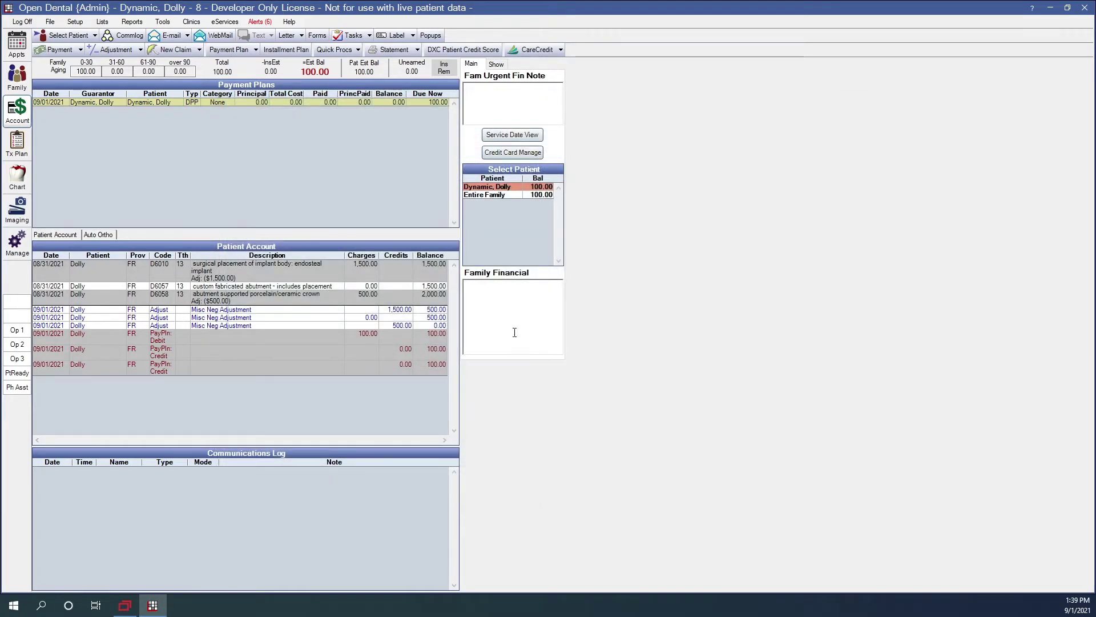
left_click(16, 114)
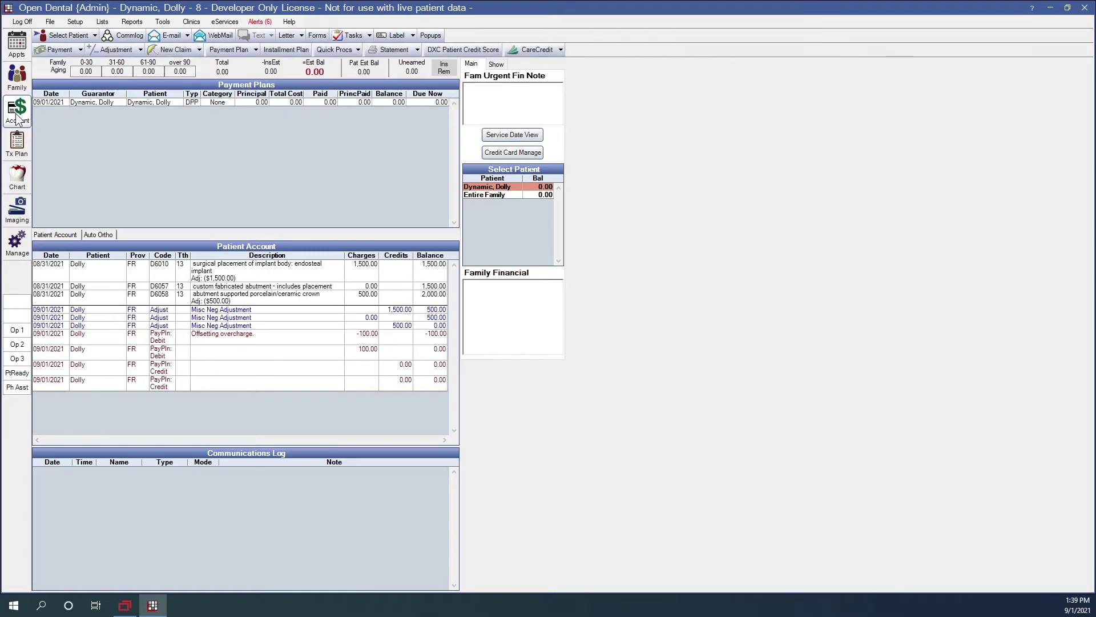
left_click(264, 336)
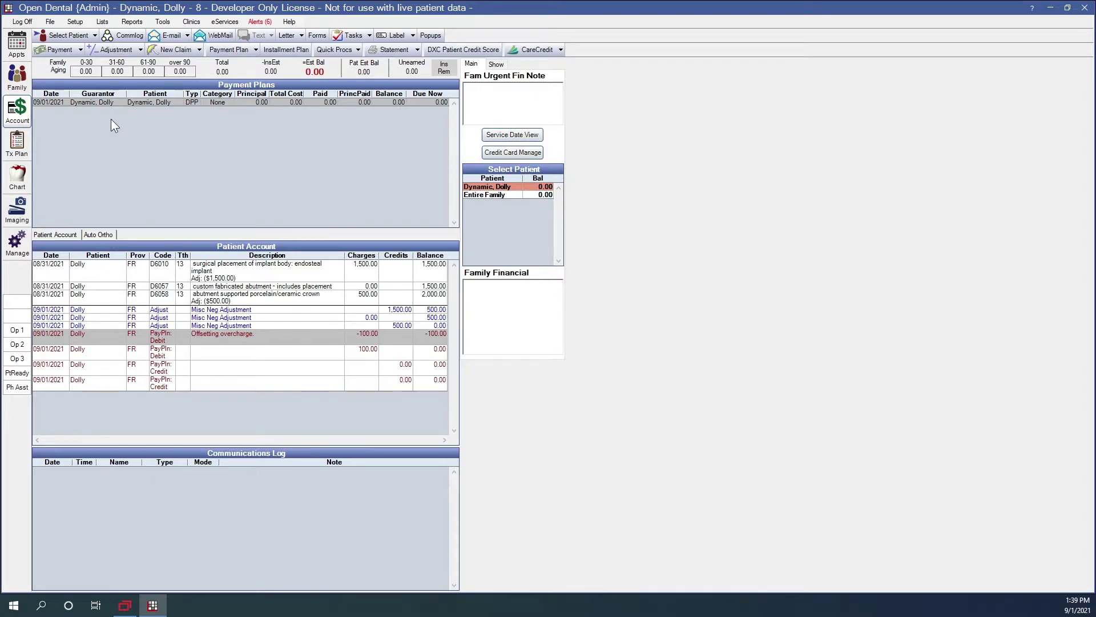
Switch to the patient with the four D7140 extractions and delete the existing dynamic payment plan
left_click(95, 35)
left_click(85, 63)
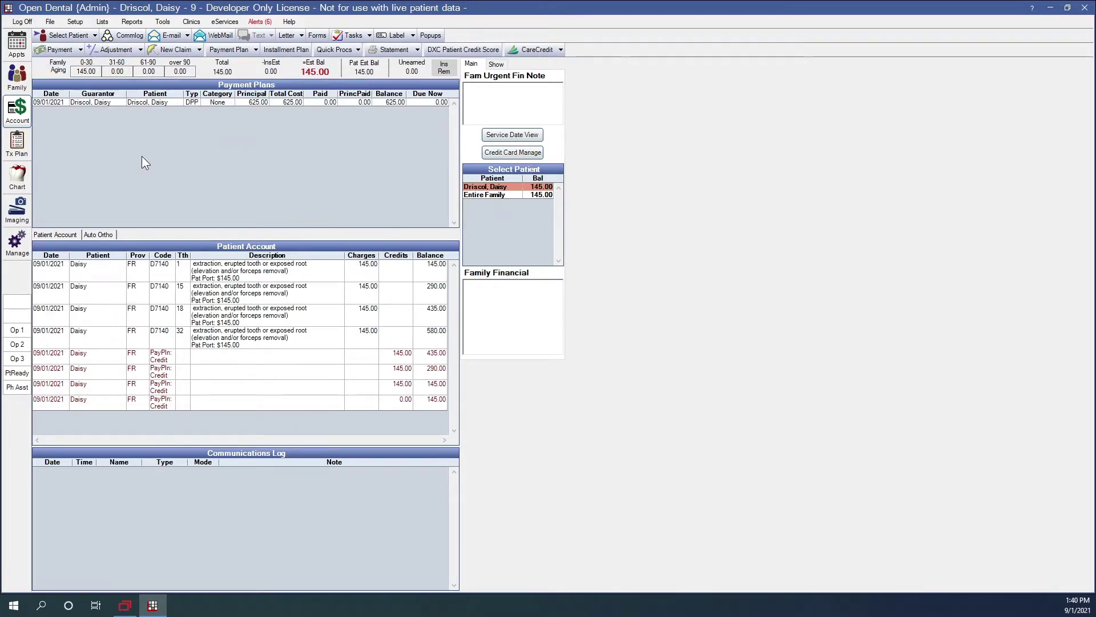
double_click(203, 103)
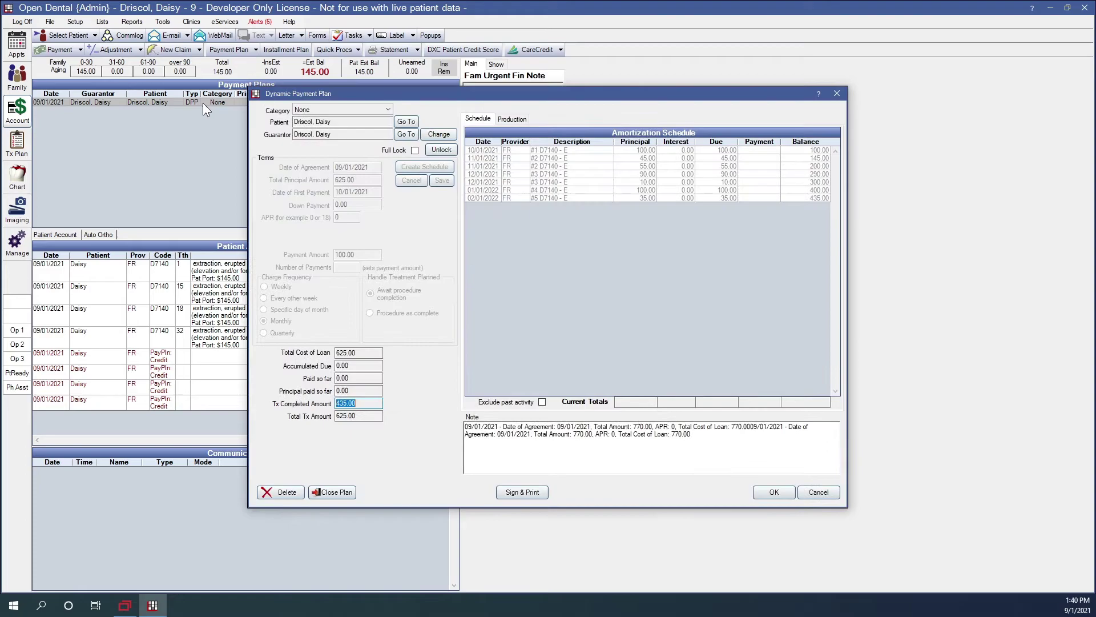
left_click(280, 492)
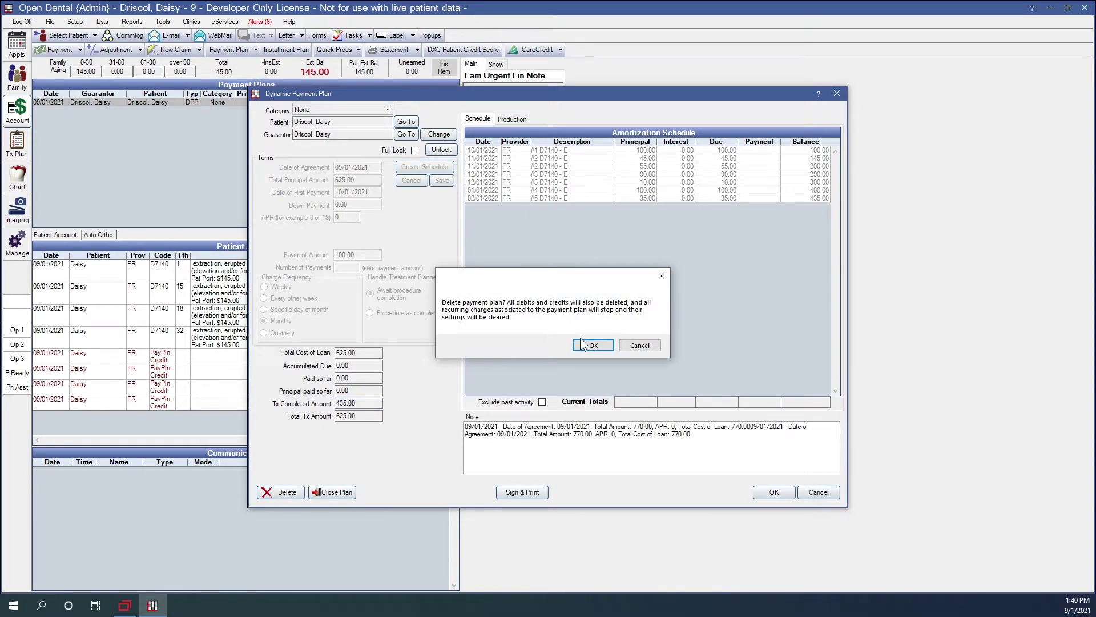
left_click(588, 346)
Start a new dynamic payment plan and attach the four completed D7140 extractions as production
left_click(255, 50)
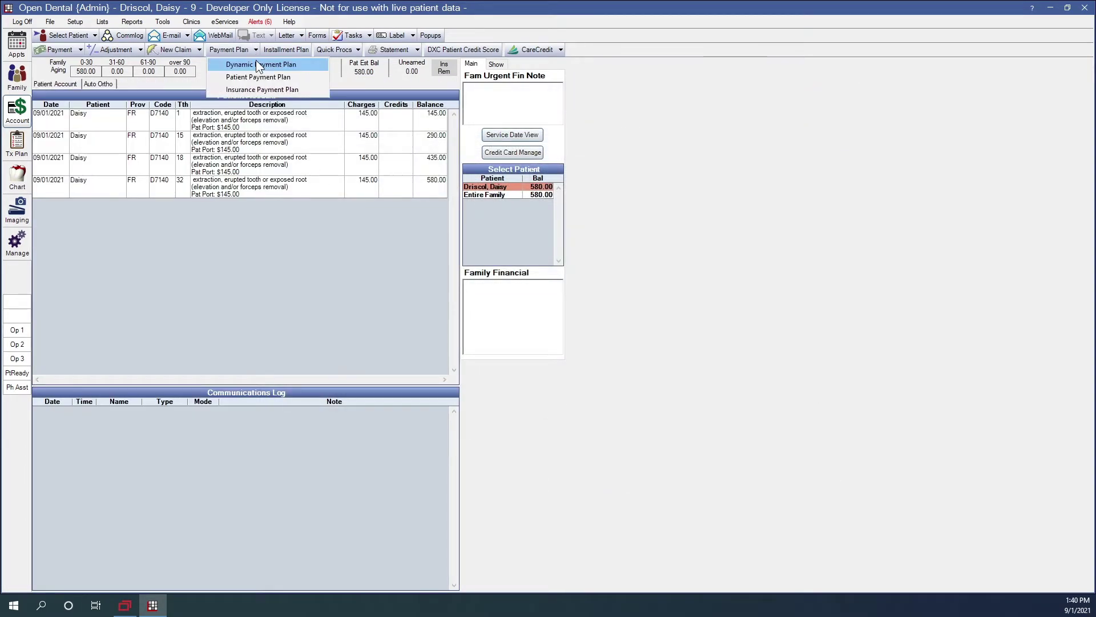
left_click(257, 64)
left_click(817, 399)
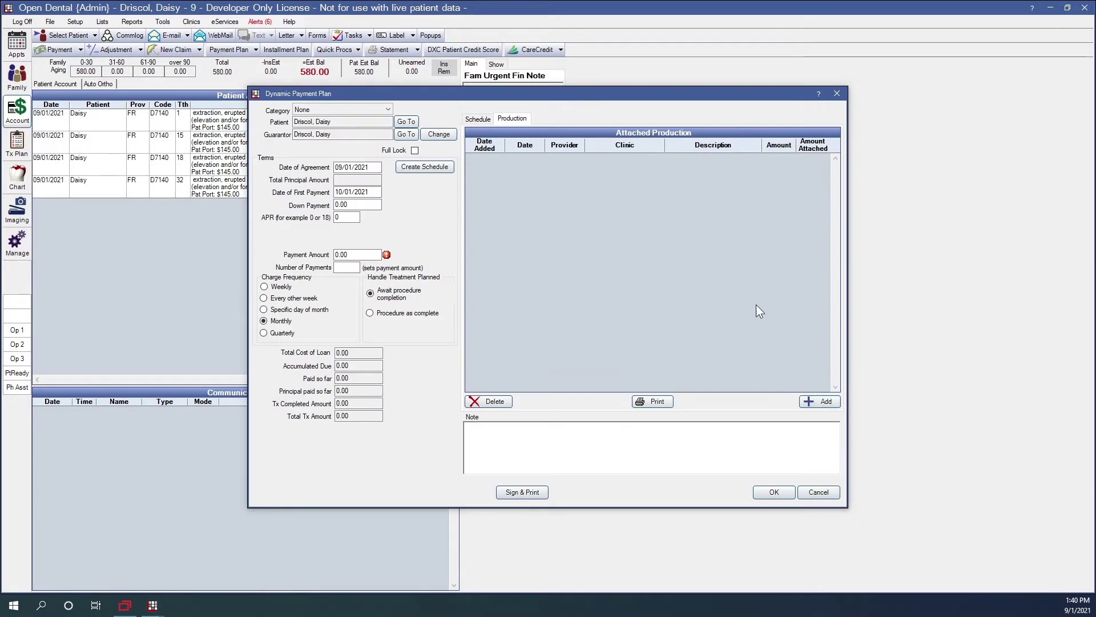
left_click_drag(645, 232, 643, 340)
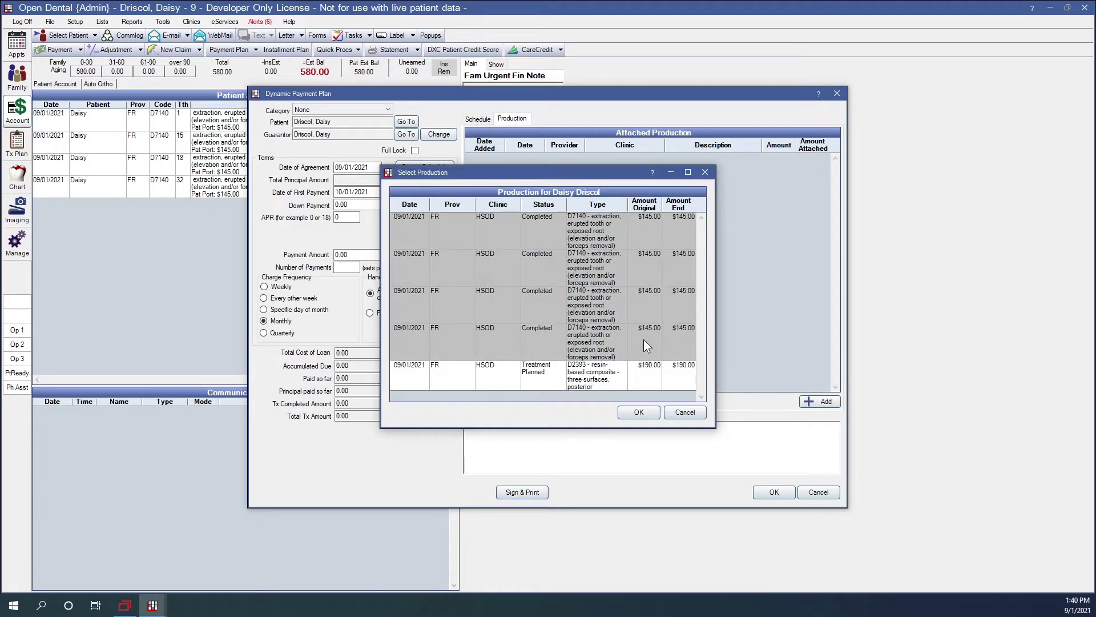
left_click(639, 412)
Set the plan's payment amount to 50 and first payment date to 09/01/2021, create the schedule and save the plan
left_click(478, 119)
double_click(349, 254)
type("50")
left_click_drag(343, 193, 319, 191)
type("09")
left_click(443, 171)
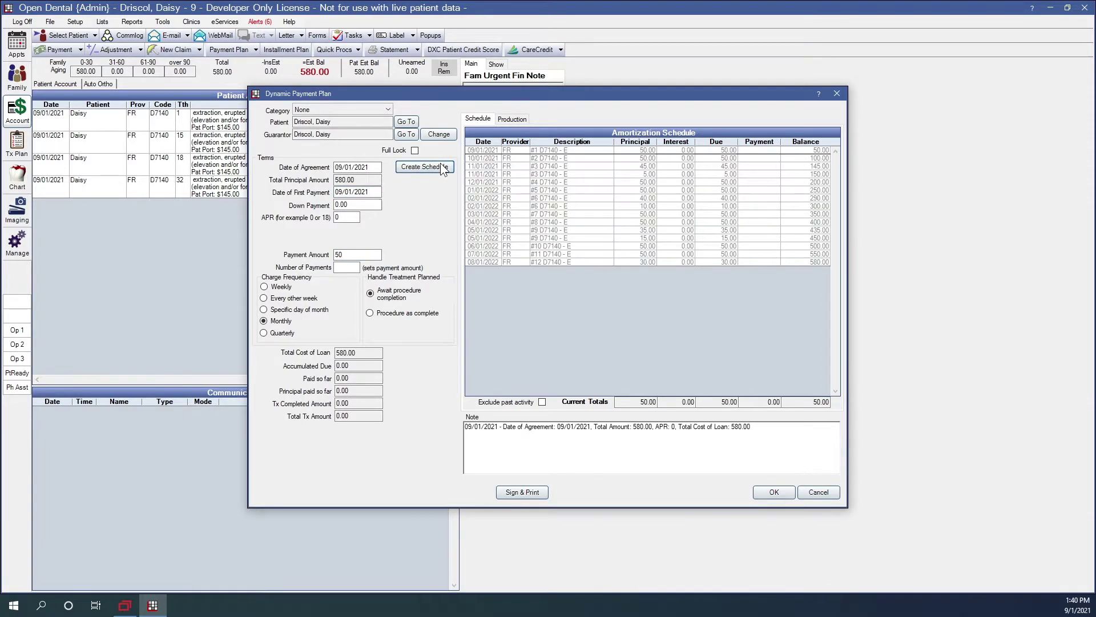
left_click(774, 492)
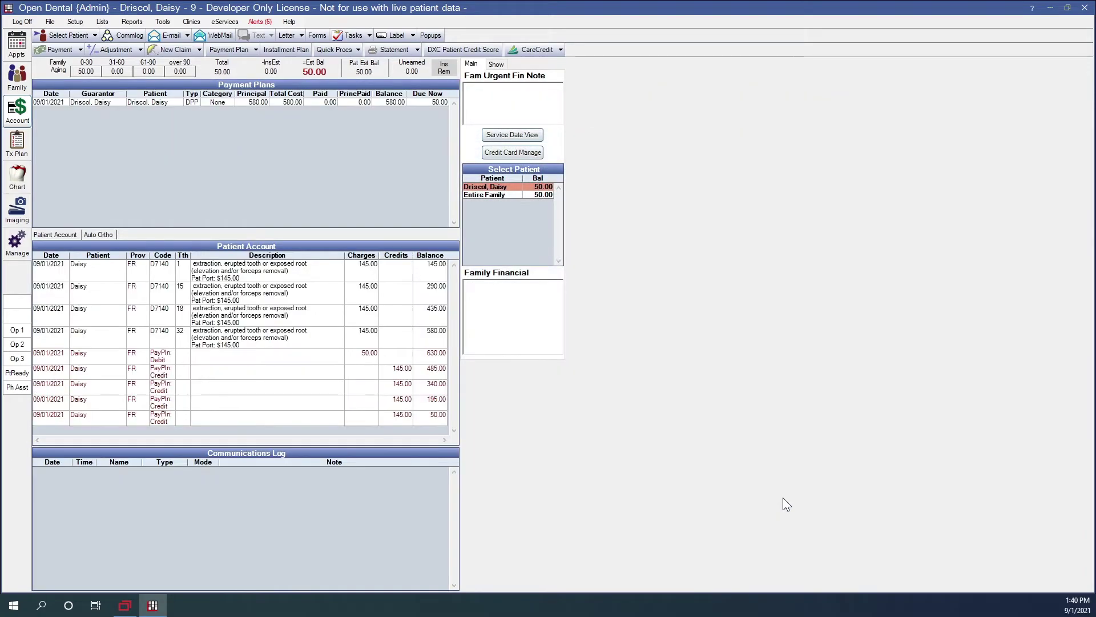
Enter a 50.00 check payment split to the payment plan charge and save it
left_click(61, 50)
type("50")
key("Return")
left_click(458, 348)
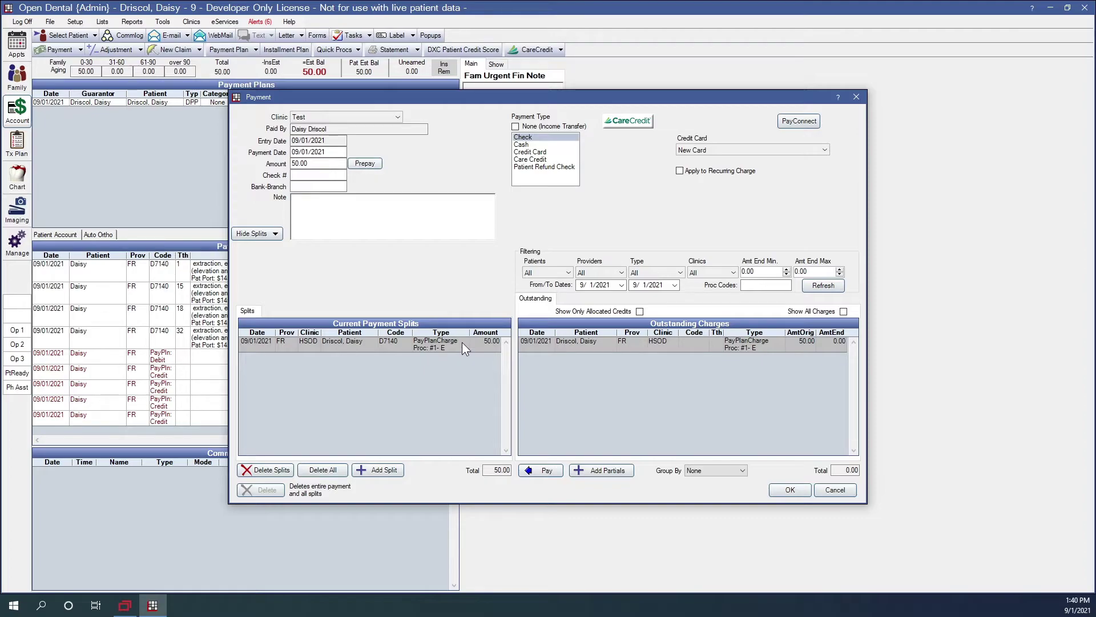
left_click(797, 491)
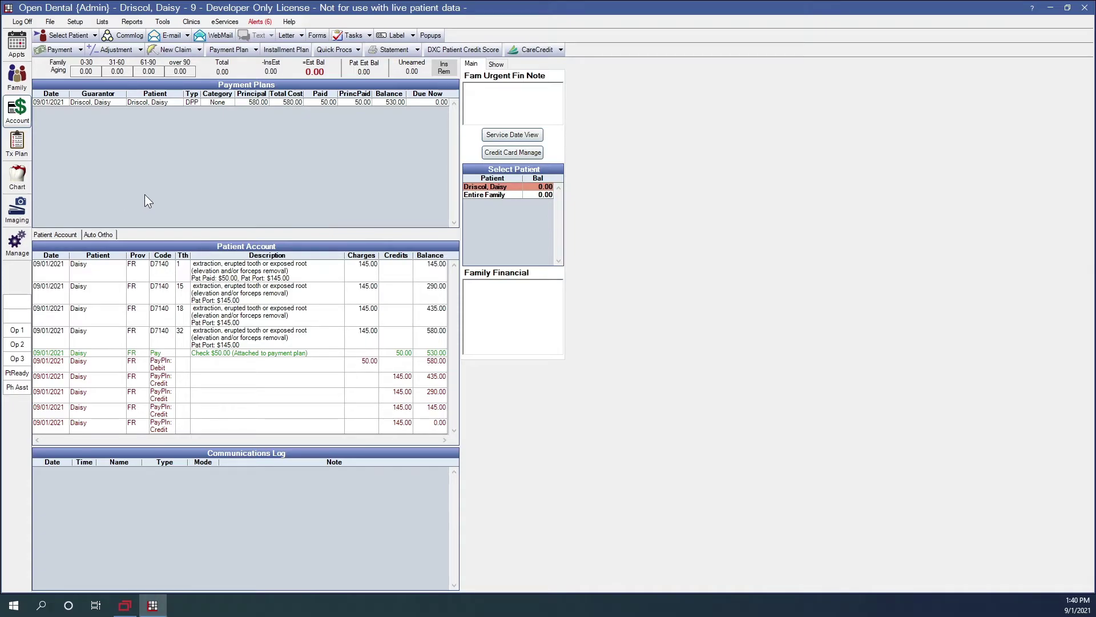
From the patient's chart, search the procedure codes for abbreviation srp and open D4341 for editing
left_click(18, 179)
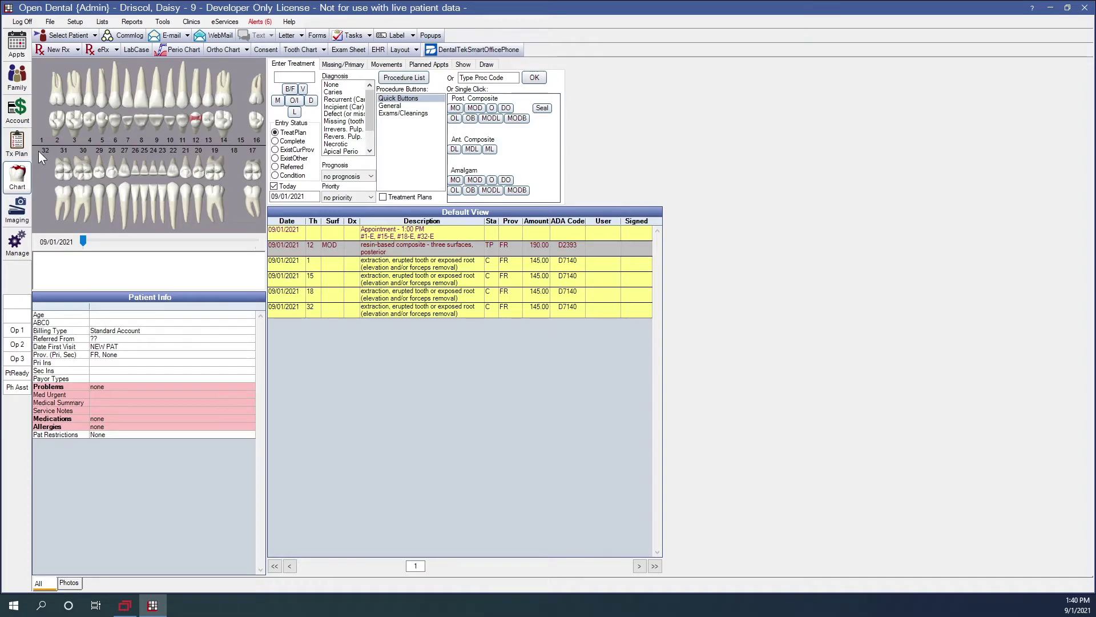
left_click(101, 21)
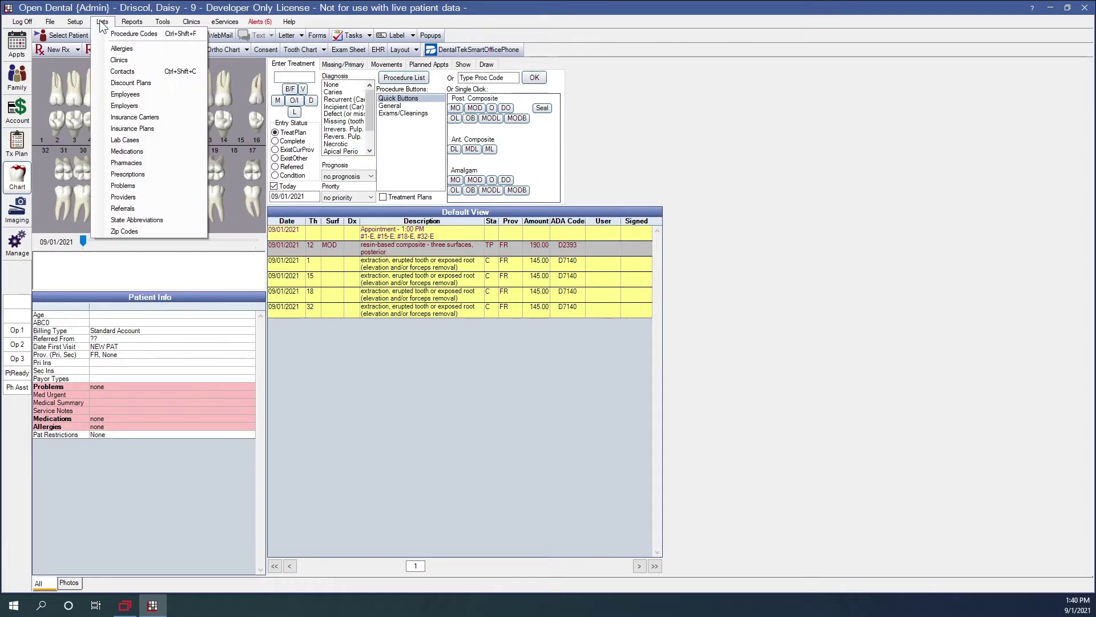
left_click(108, 30)
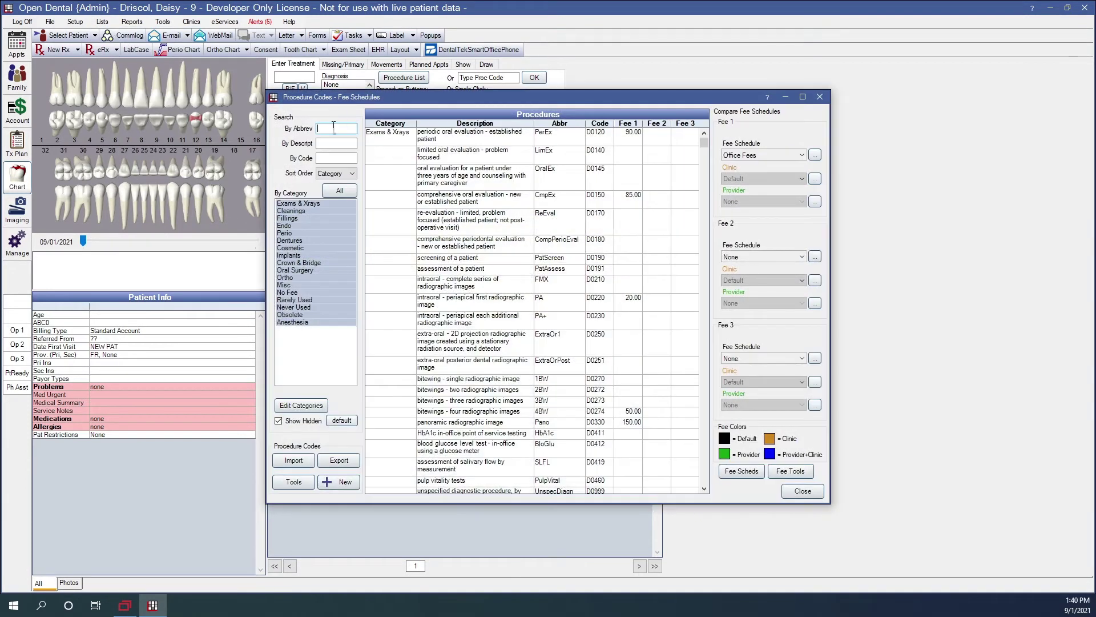
type("srp")
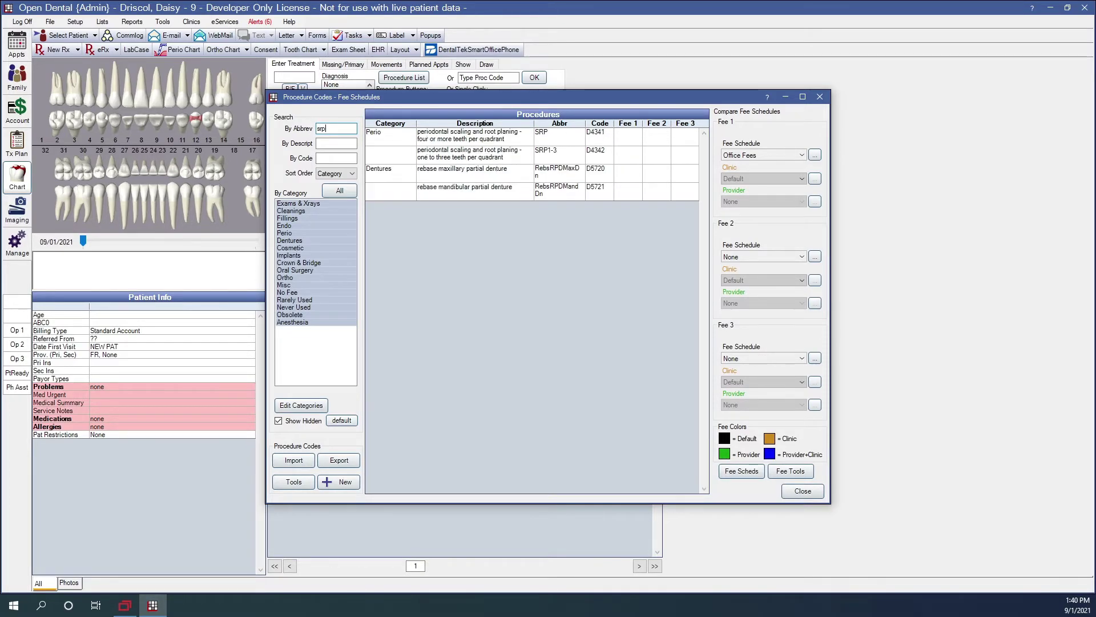
double_click(496, 139)
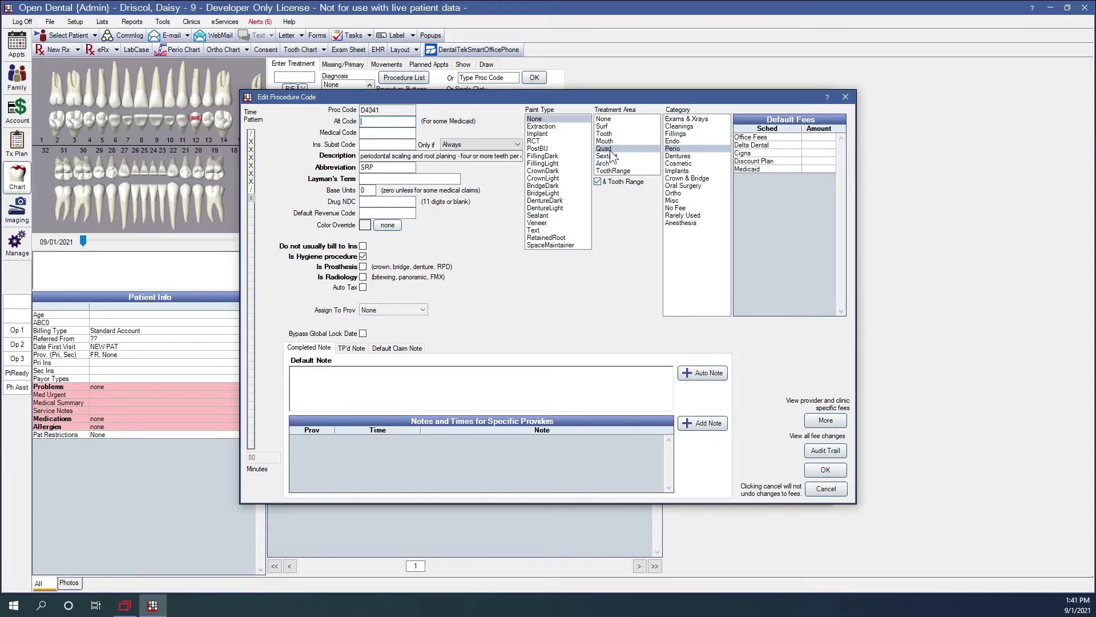
Try the Arch and Sextant treatment areas for D4341, restore Quad with Tooth Range, and close the procedure codes
left_click(609, 164)
left_click(608, 156)
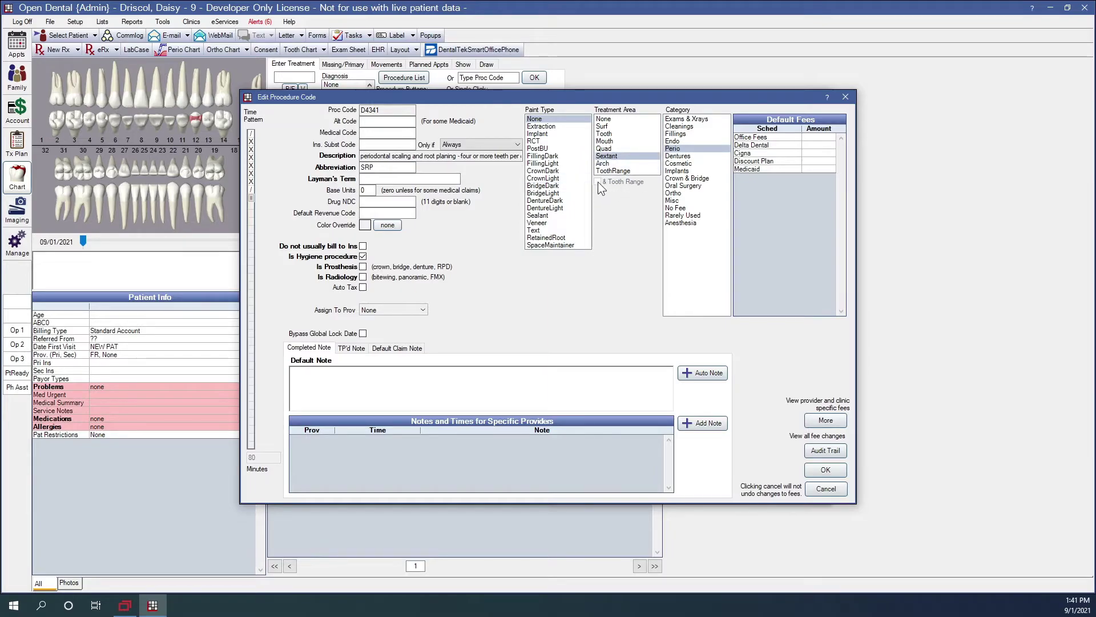
left_click(605, 149)
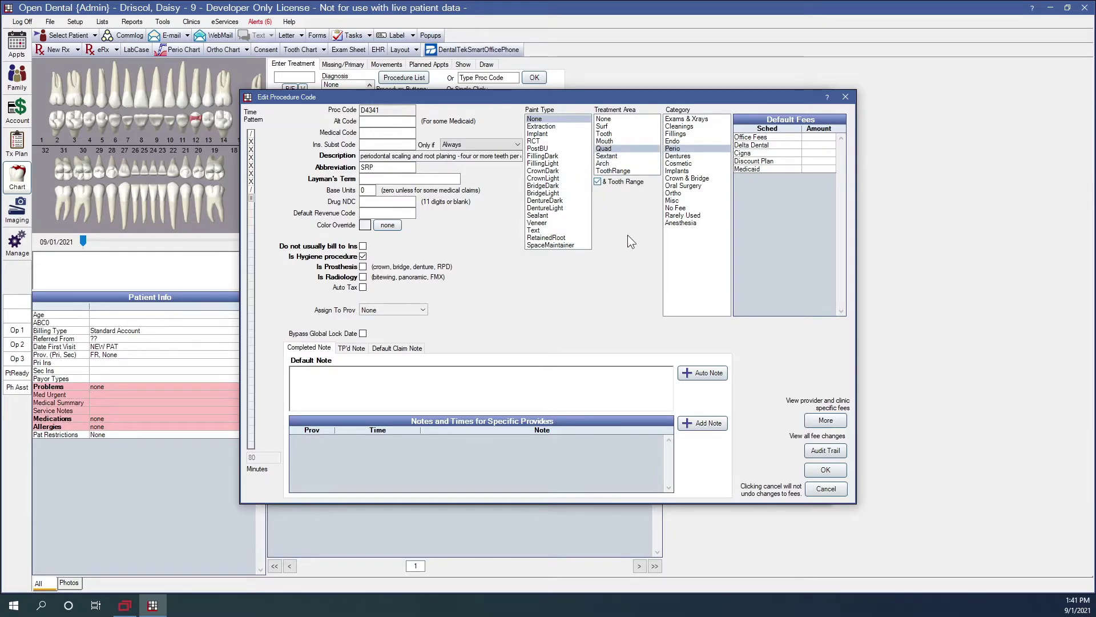
left_click(821, 470)
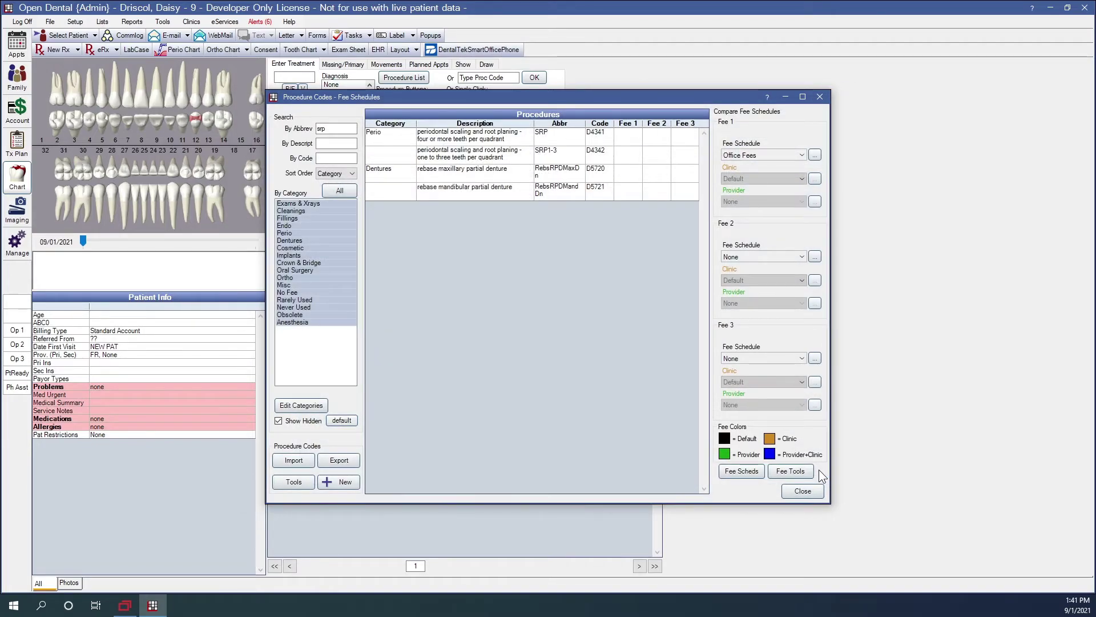
left_click(794, 490)
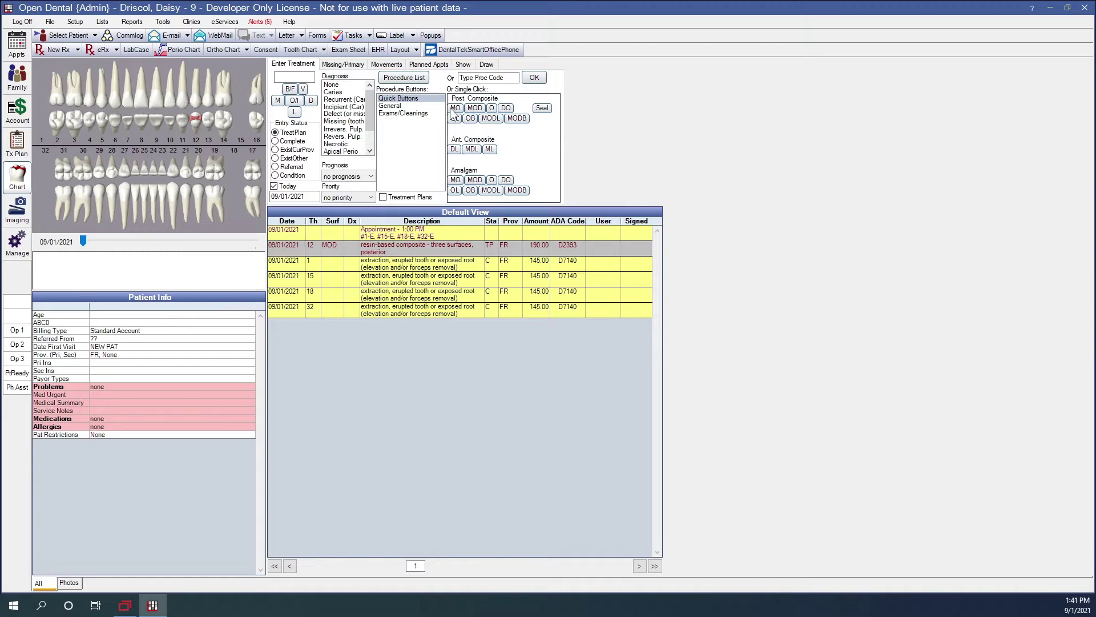
Chart a treatment-planned SRP-1 Quad procedure with teeth 28 to 30 selected
left_click(403, 105)
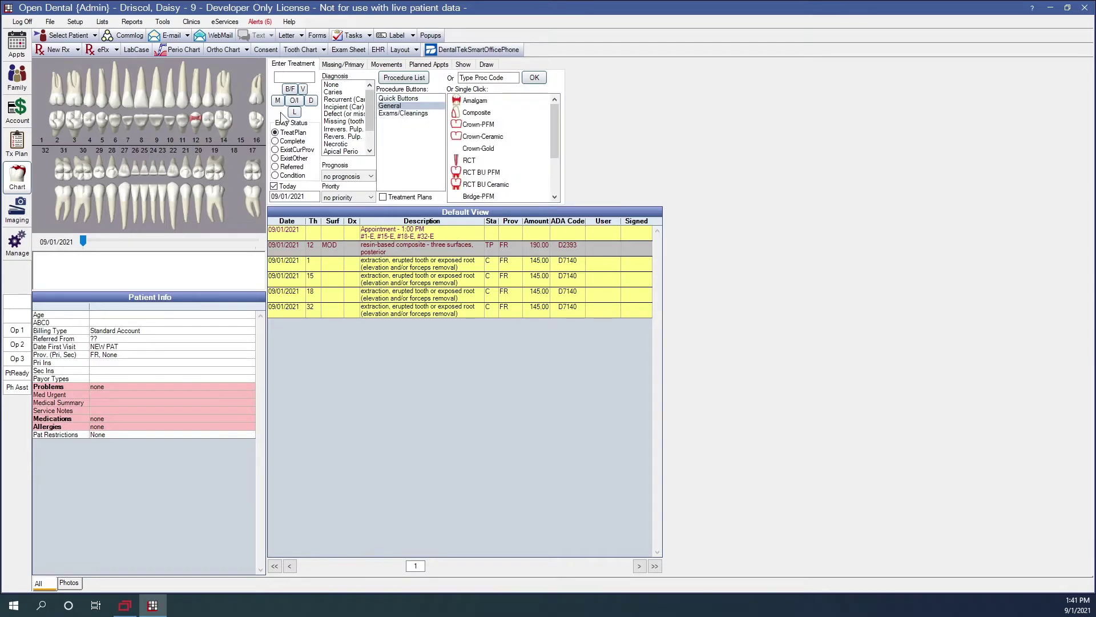
left_click_drag(87, 165, 114, 166)
left_click_drag(553, 121, 556, 149)
left_click(413, 113)
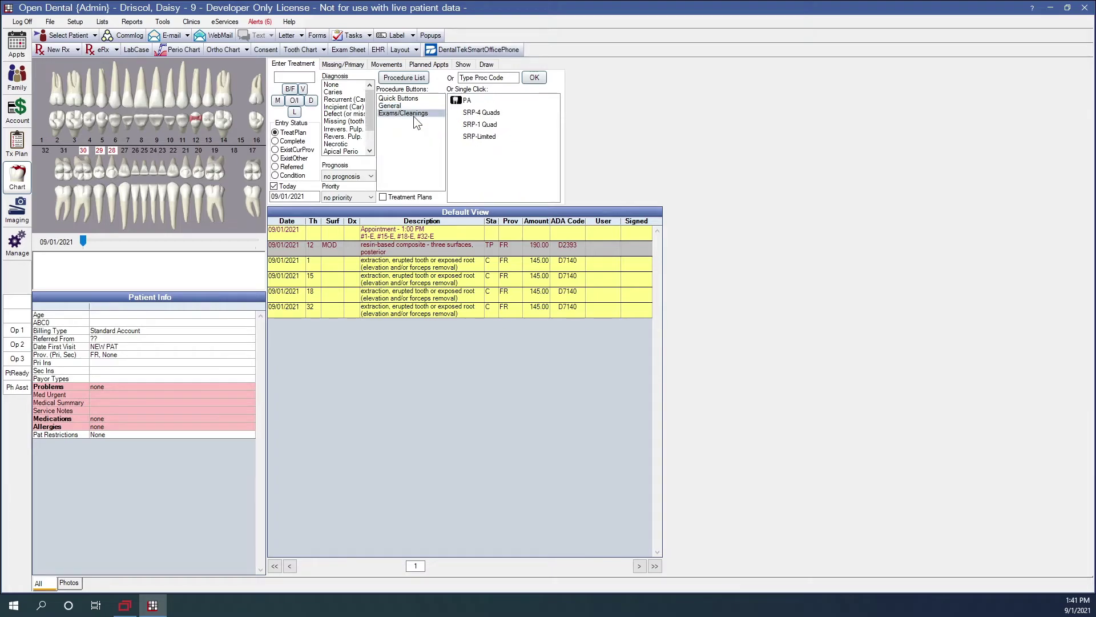
left_click(481, 124)
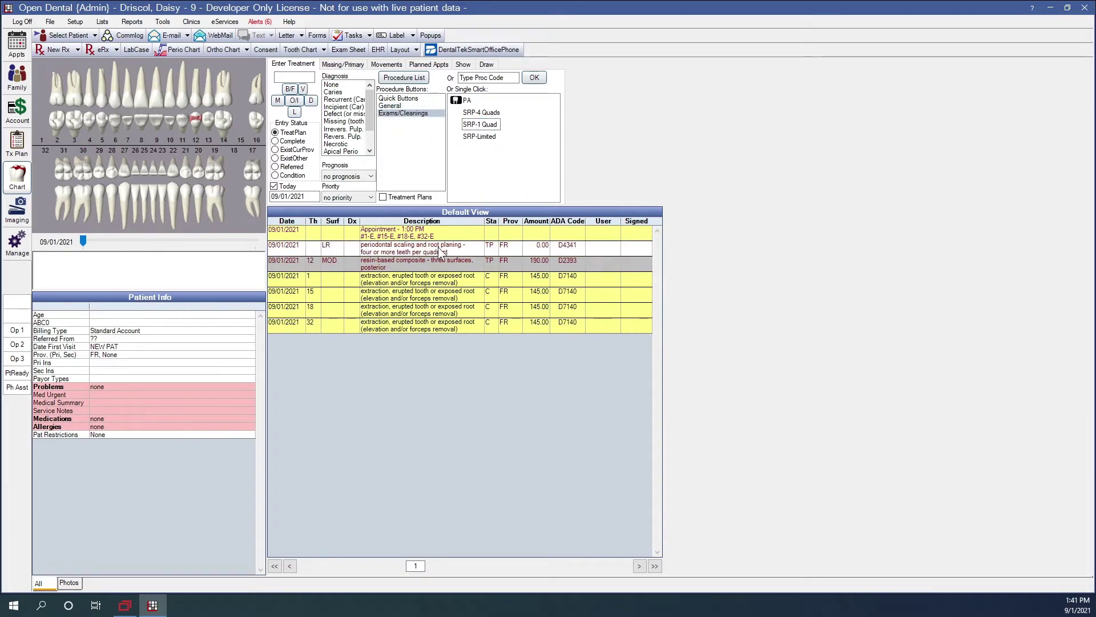
Set the tooth range of the charted D4341 procedure to teeth 28-30 and save it
double_click(438, 247)
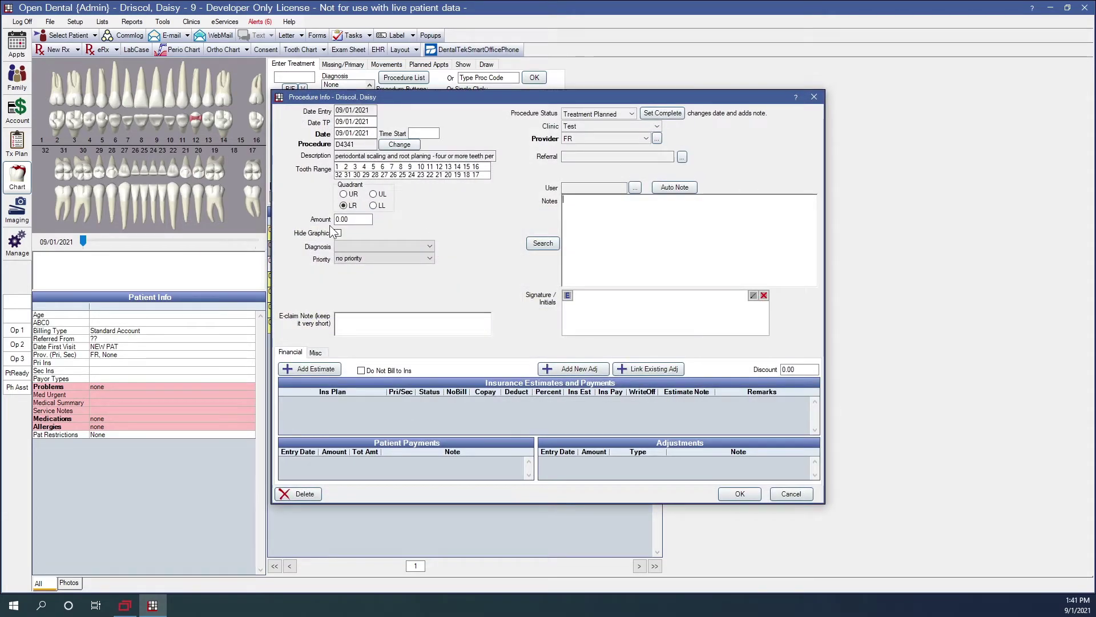
left_click_drag(356, 175, 374, 175)
left_click(739, 494)
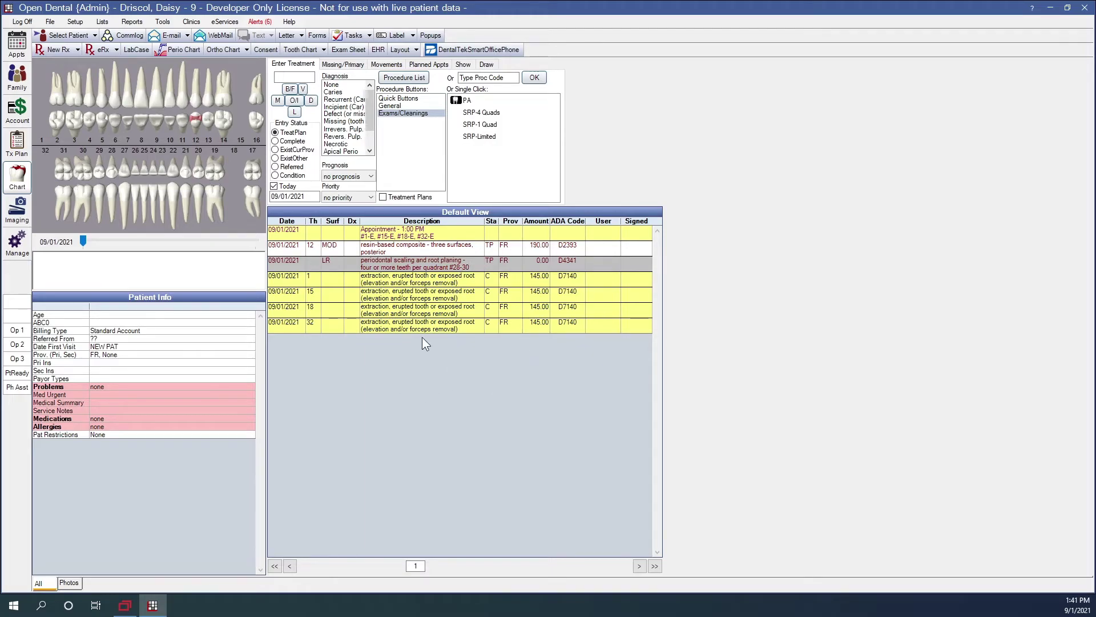
Examine the Provider field's type in the ortho chart's display field setup and return to the chart
left_click(214, 53)
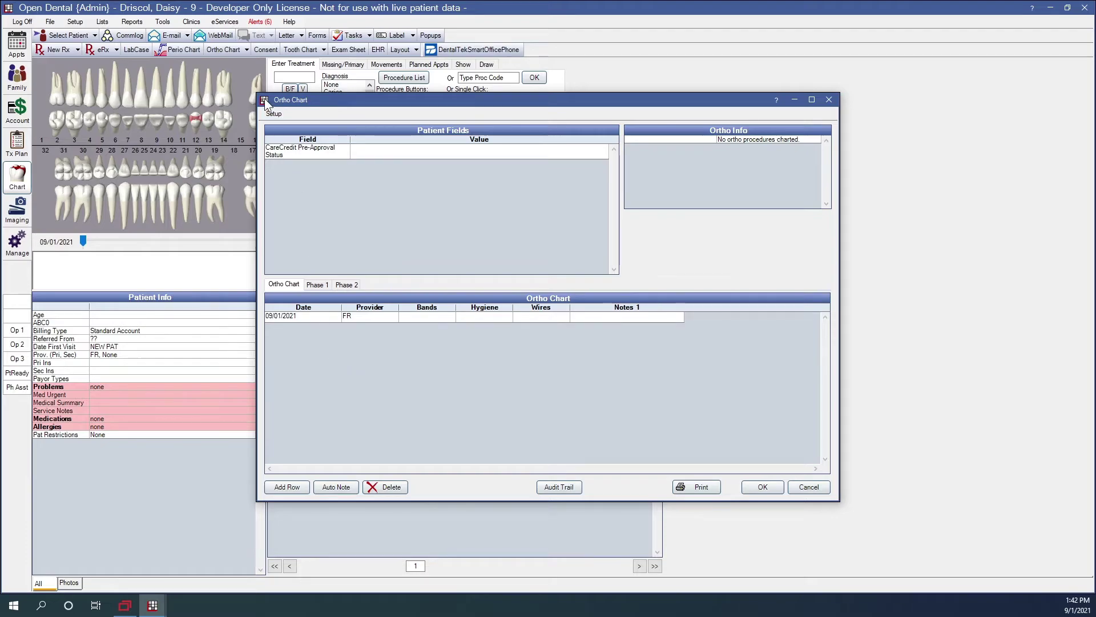
left_click(273, 114)
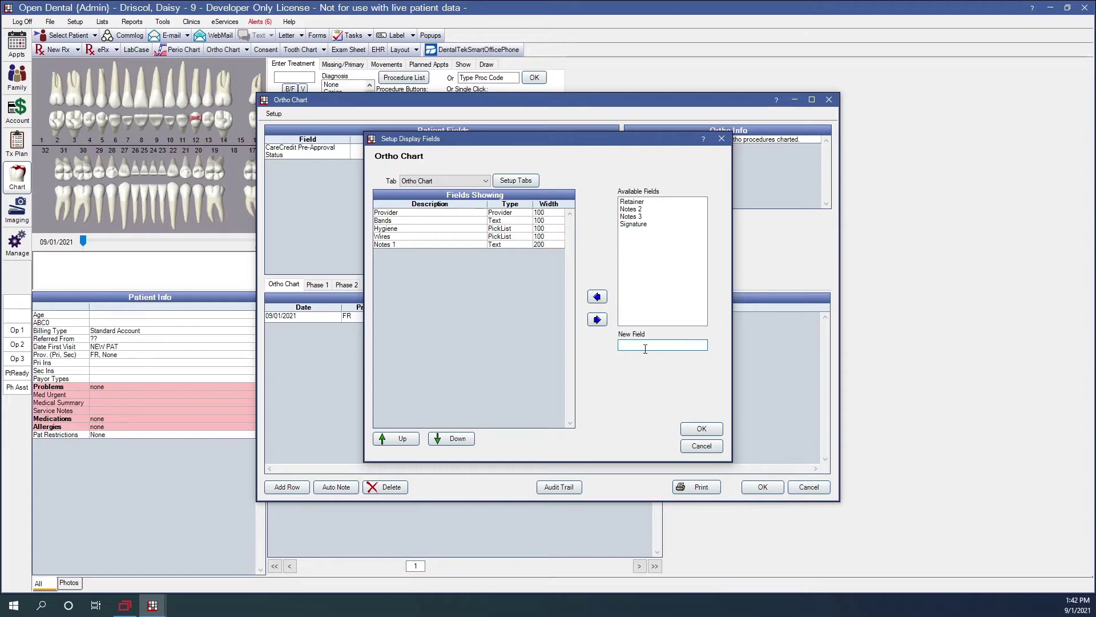
double_click(386, 213)
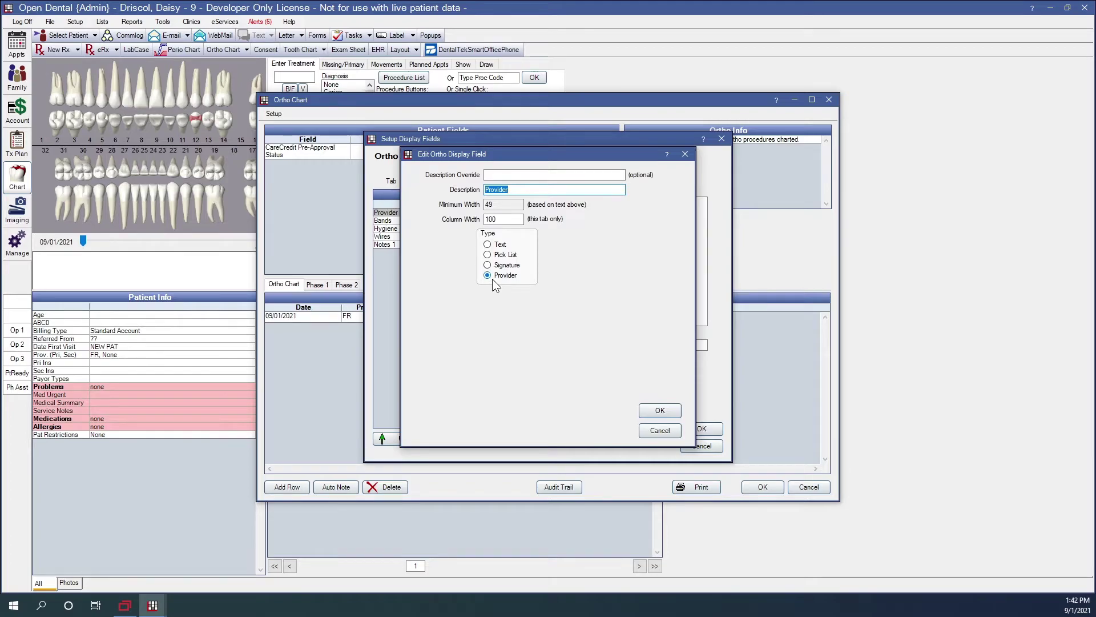
left_click(660, 411)
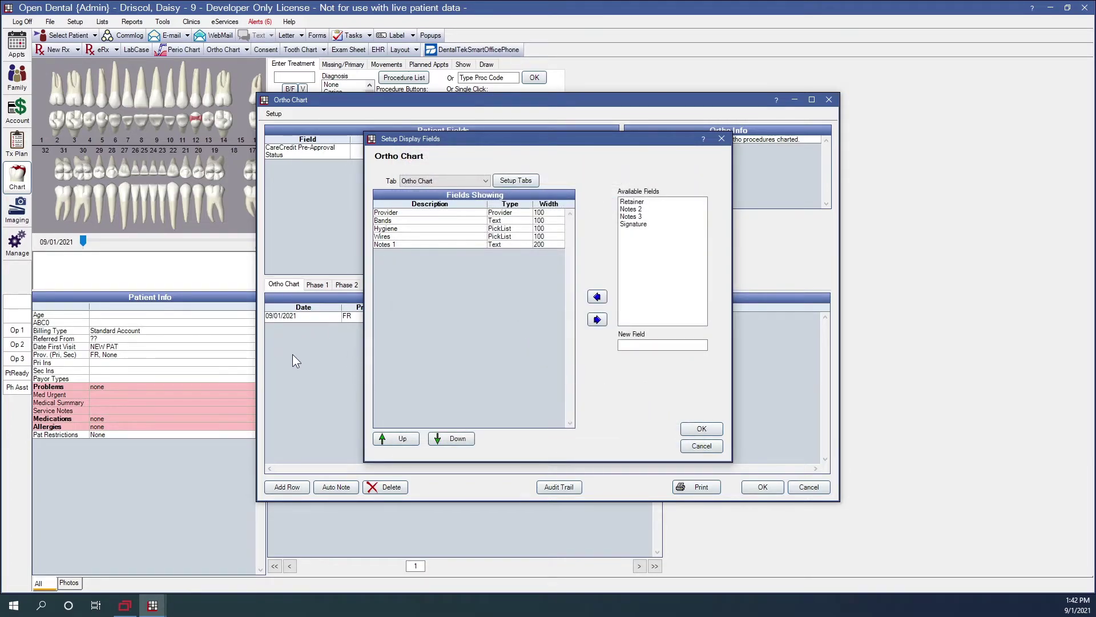
left_click(702, 430)
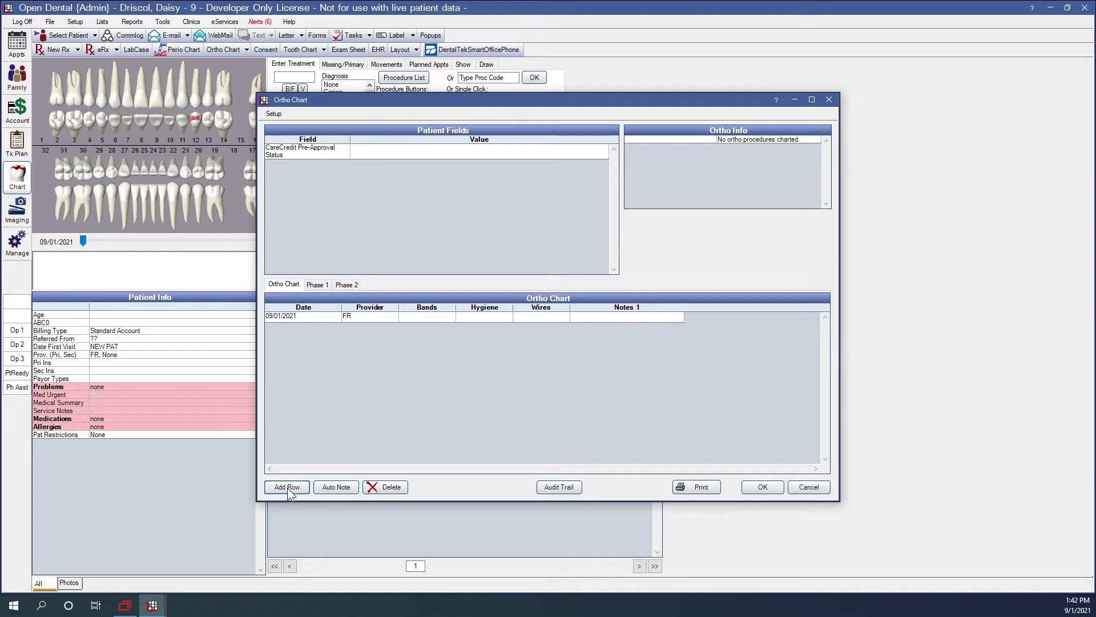
Set Hygiene to Poor in the 09/01/2021 ortho chart row and save the chart
left_click(351, 317)
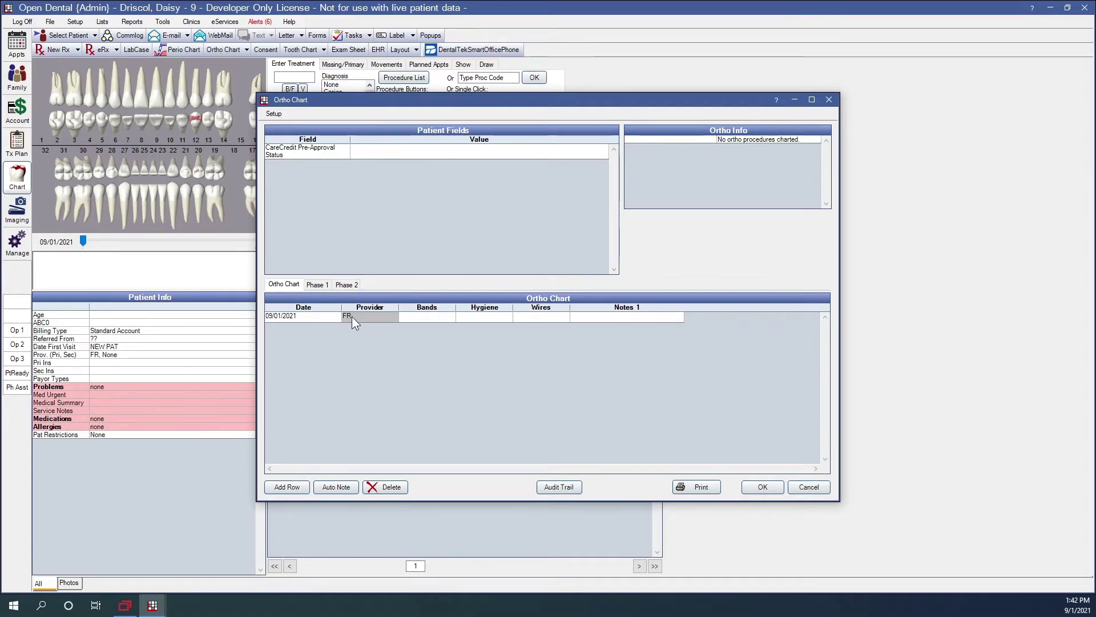
left_click(417, 317)
left_click(495, 320)
left_click(509, 318)
left_click(498, 334)
left_click(530, 319)
left_click(605, 322)
left_click(757, 483)
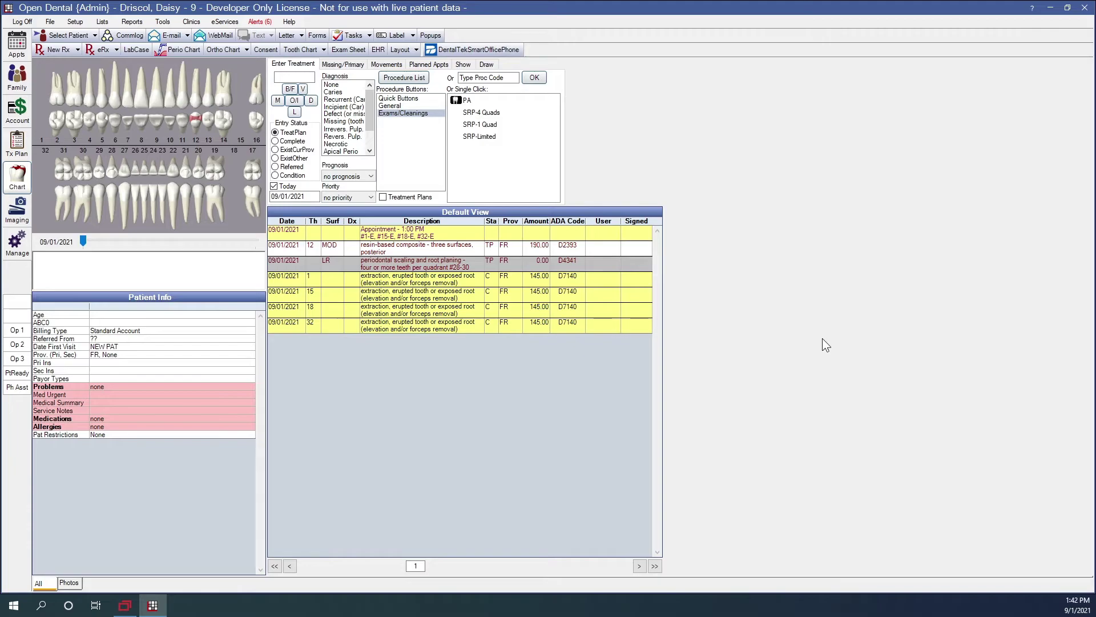
Add an ortho chart row dated 09/01/2021 for provider DB and save the chart
left_click(216, 51)
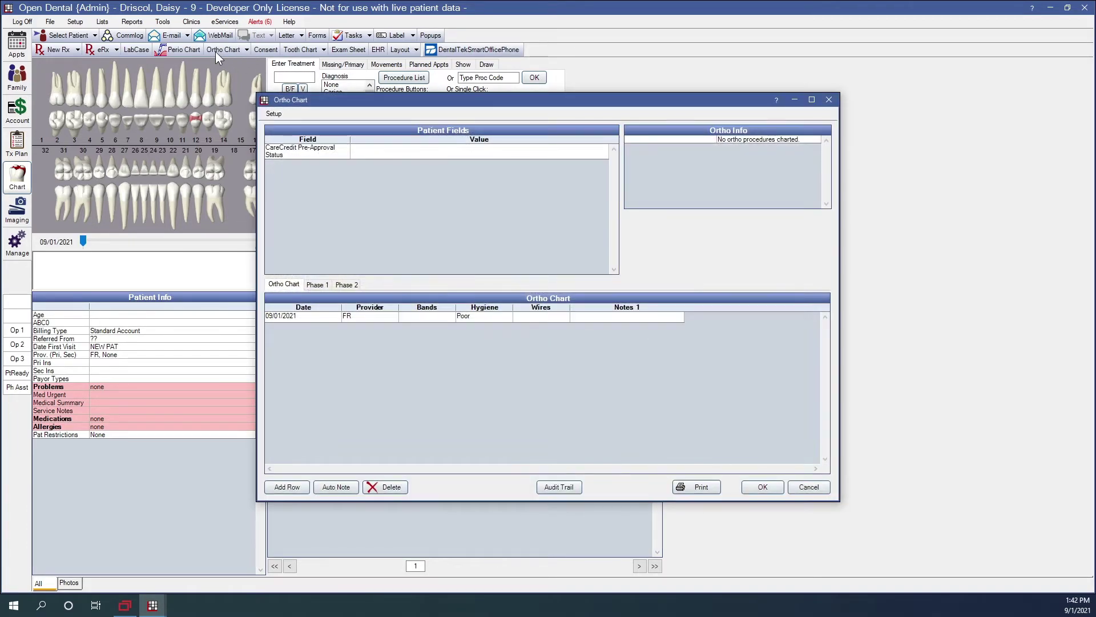
left_click(276, 484)
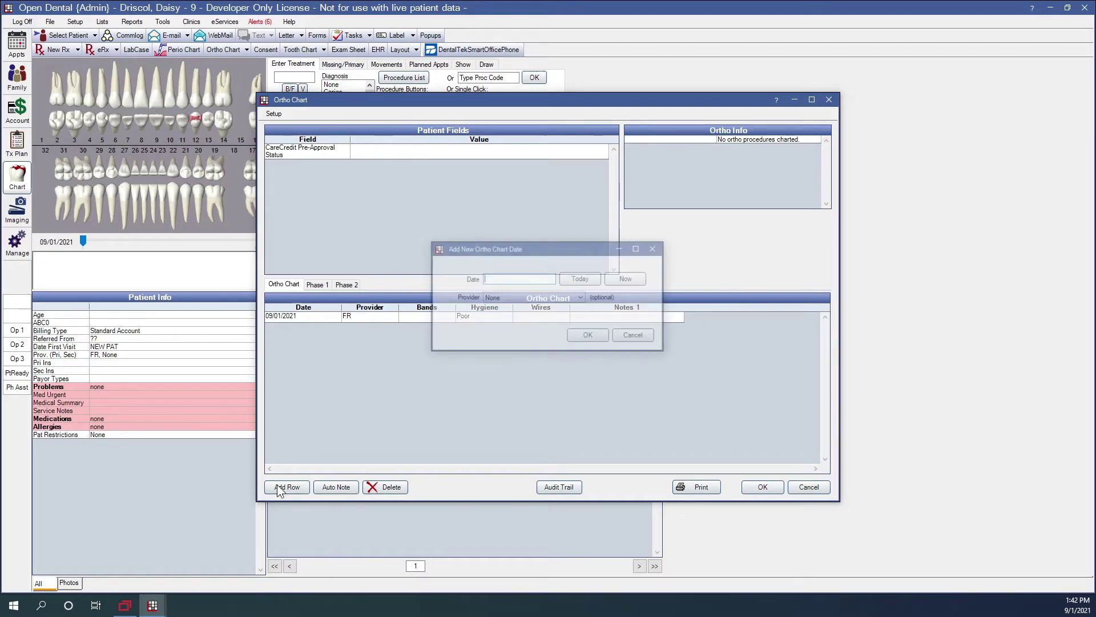
left_click(591, 276)
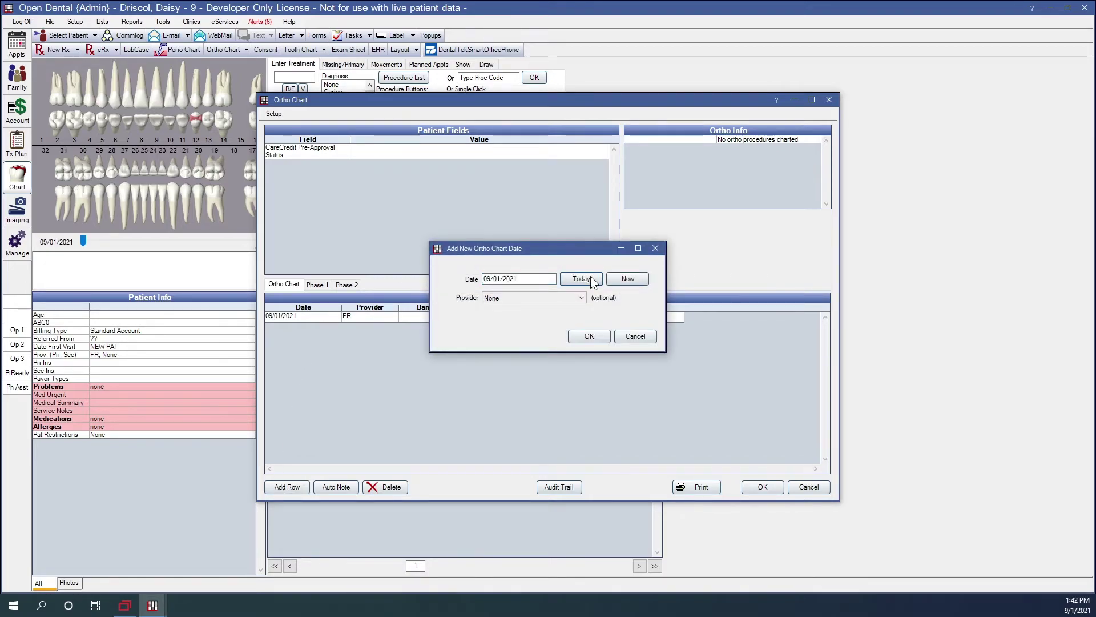
left_click(584, 297)
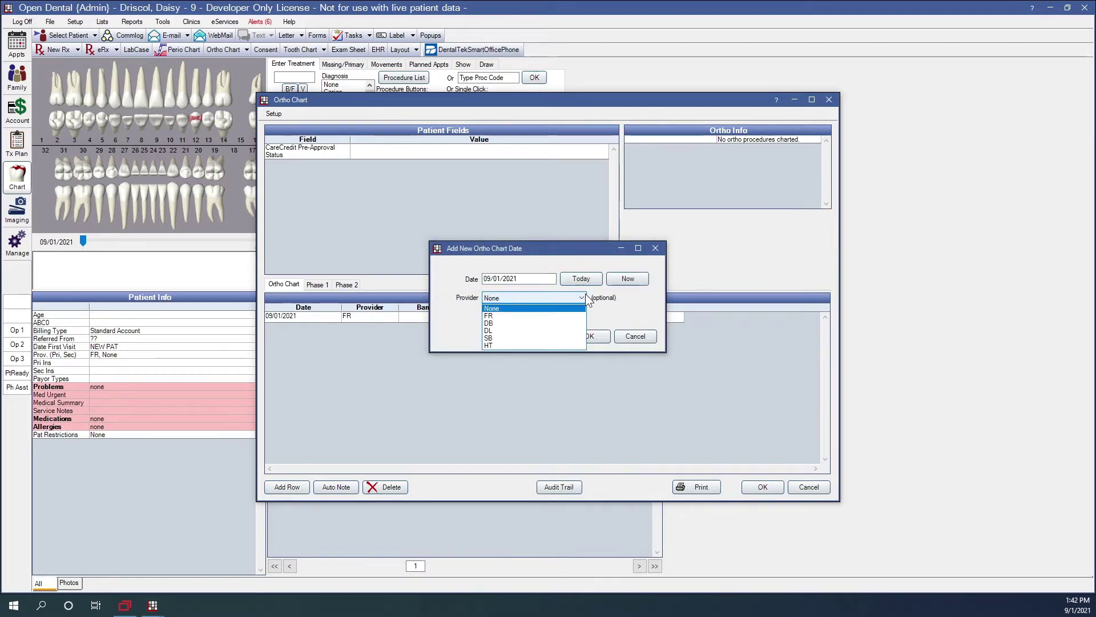
left_click(569, 323)
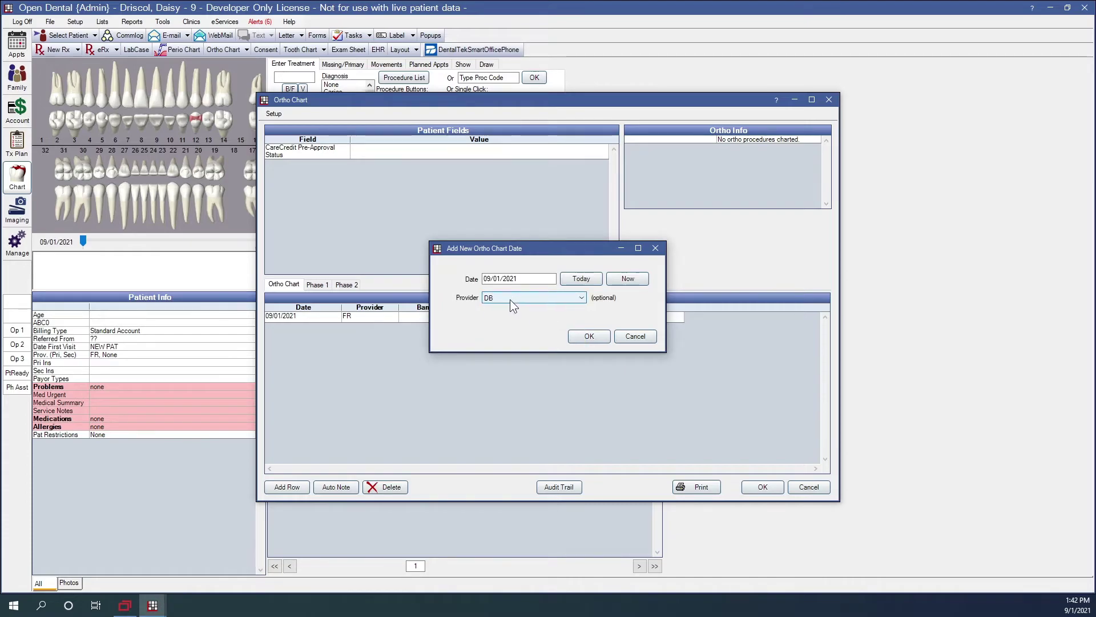
left_click(586, 337)
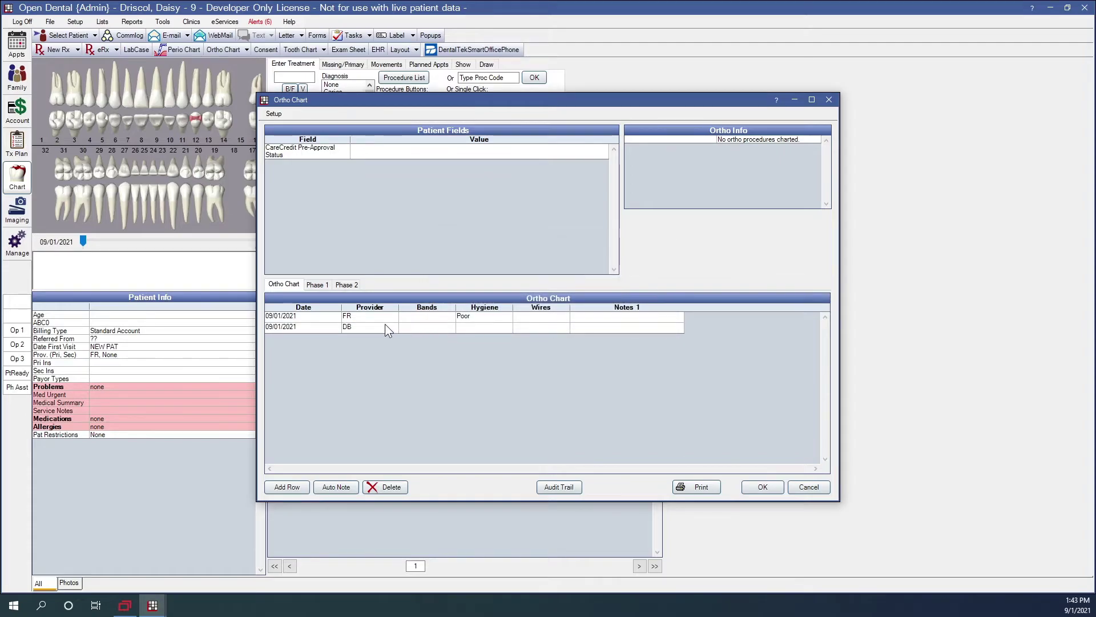
left_click(347, 317)
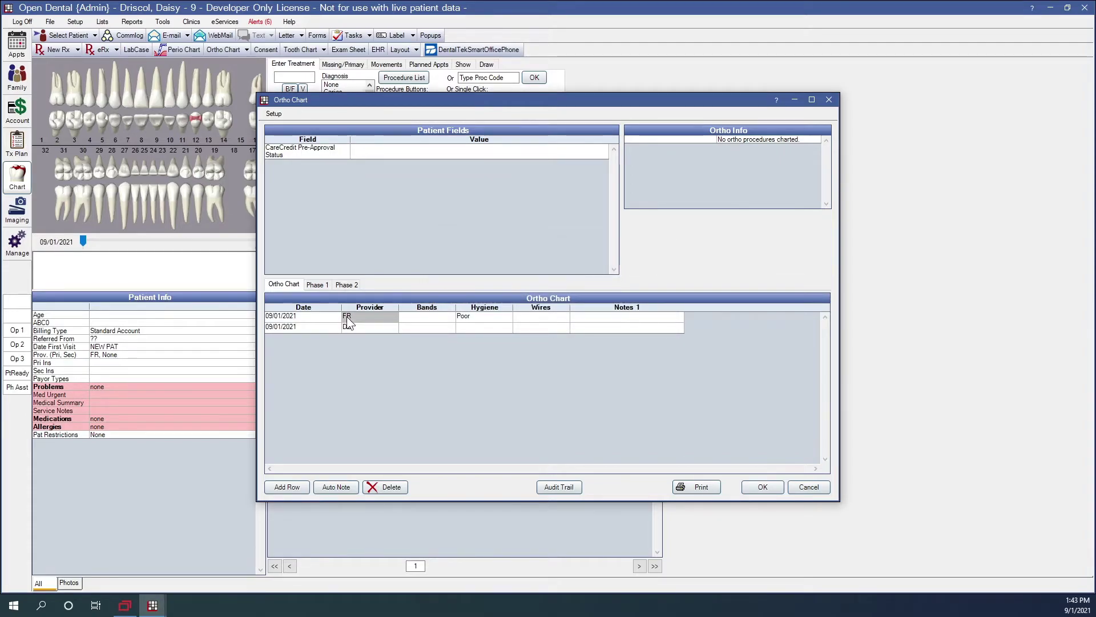
left_click(351, 327)
left_click(427, 330)
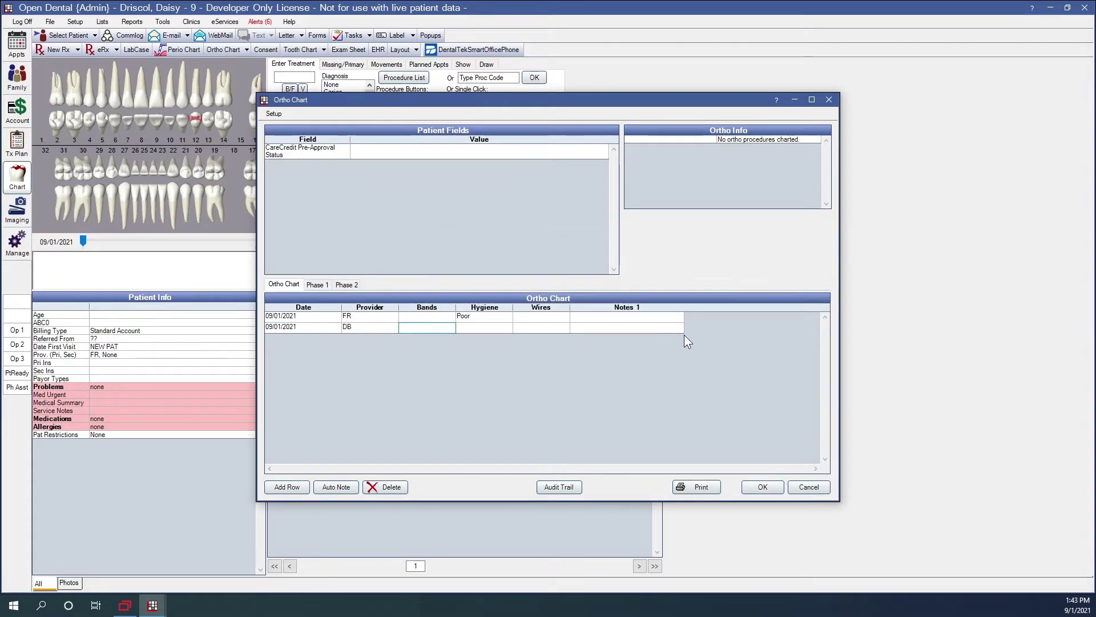
left_click(779, 488)
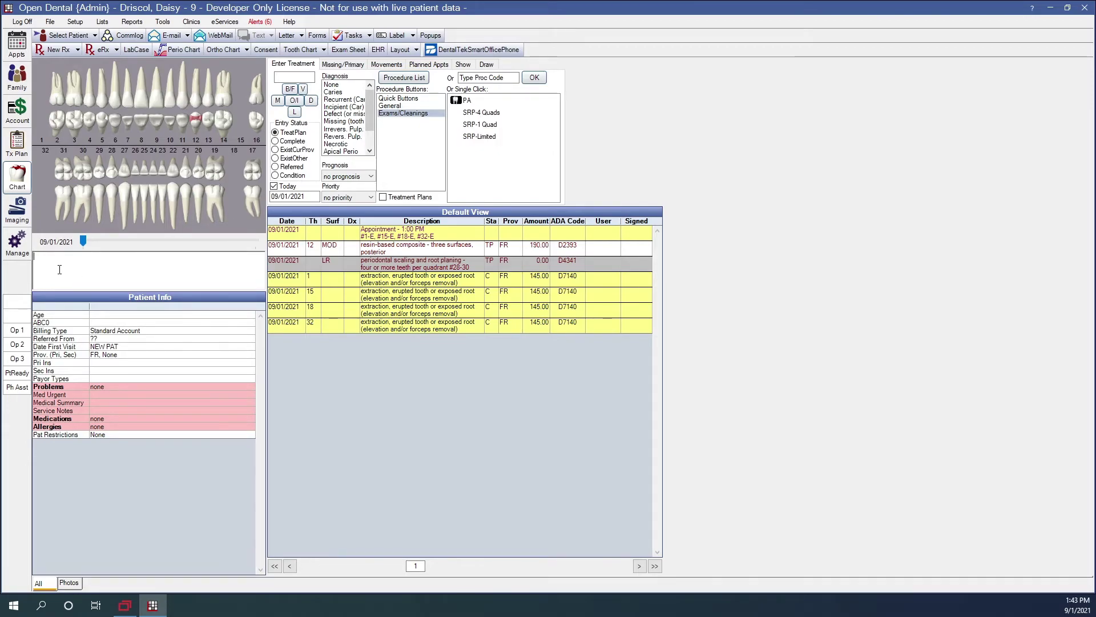
View the treatment plan without creating a planned appointment, and enable Auto Tax on the Whitening Kit procedure code
left_click(17, 150)
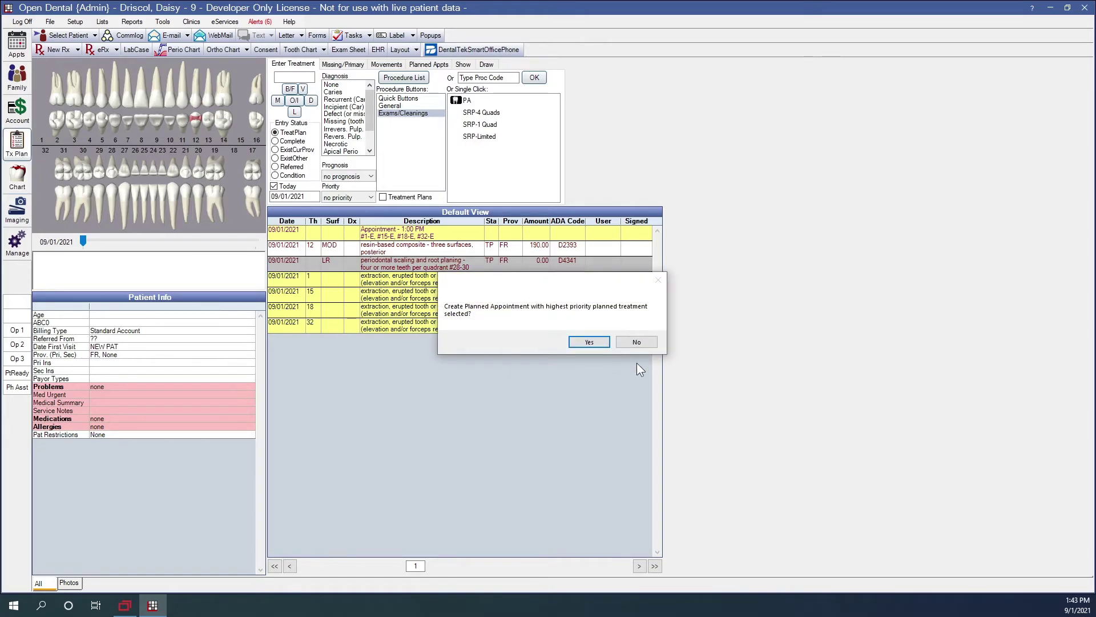
left_click(636, 342)
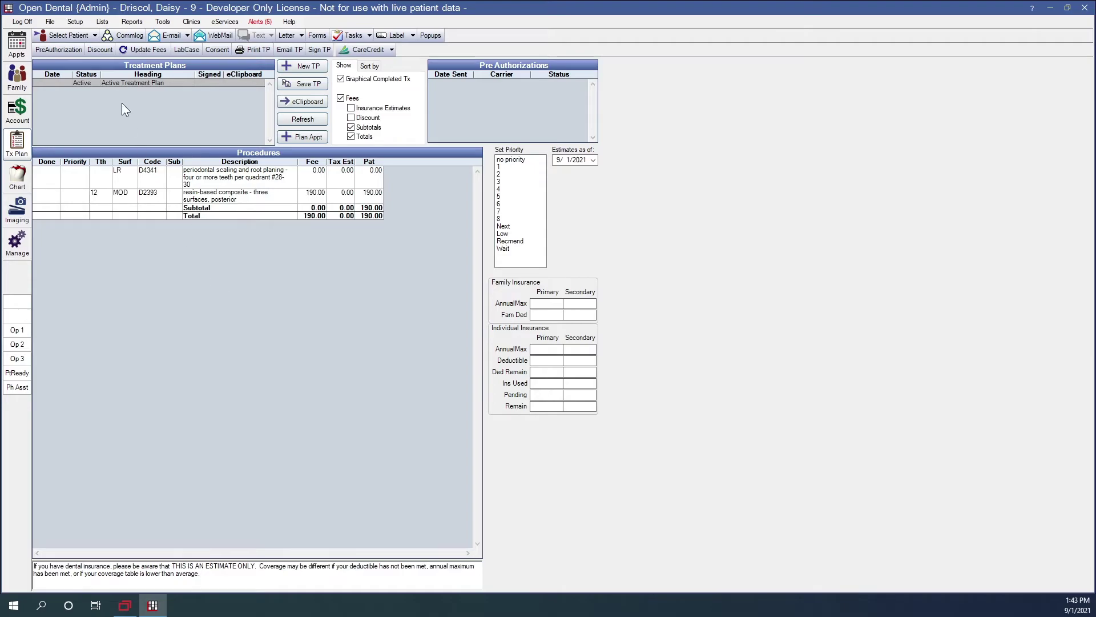
left_click(95, 22)
left_click(97, 34)
left_click(331, 142)
type("white")
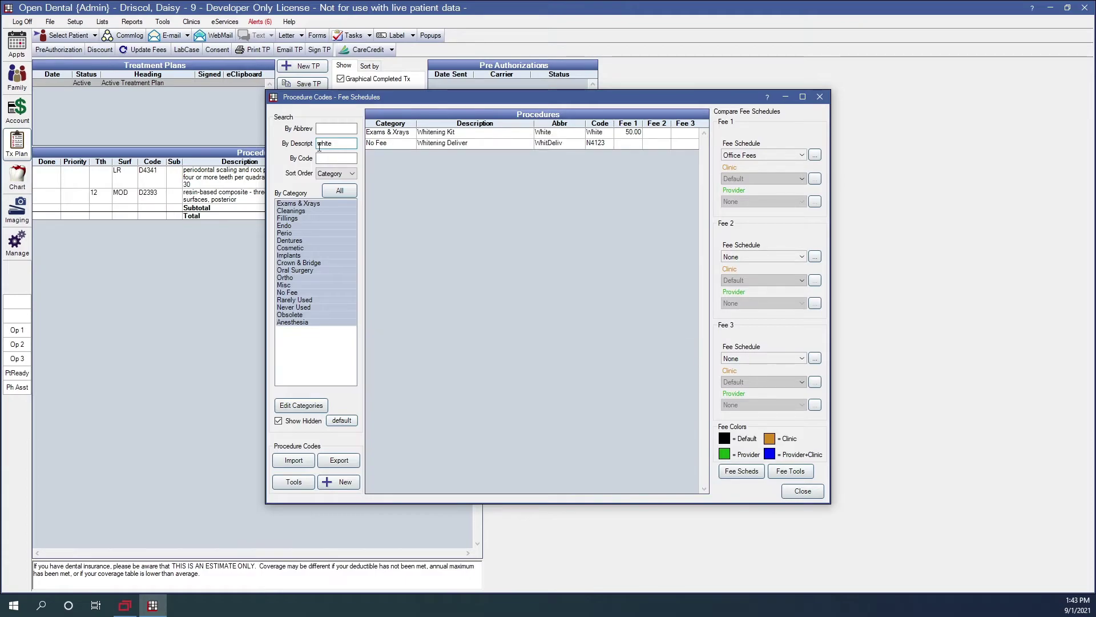
left_click(448, 132)
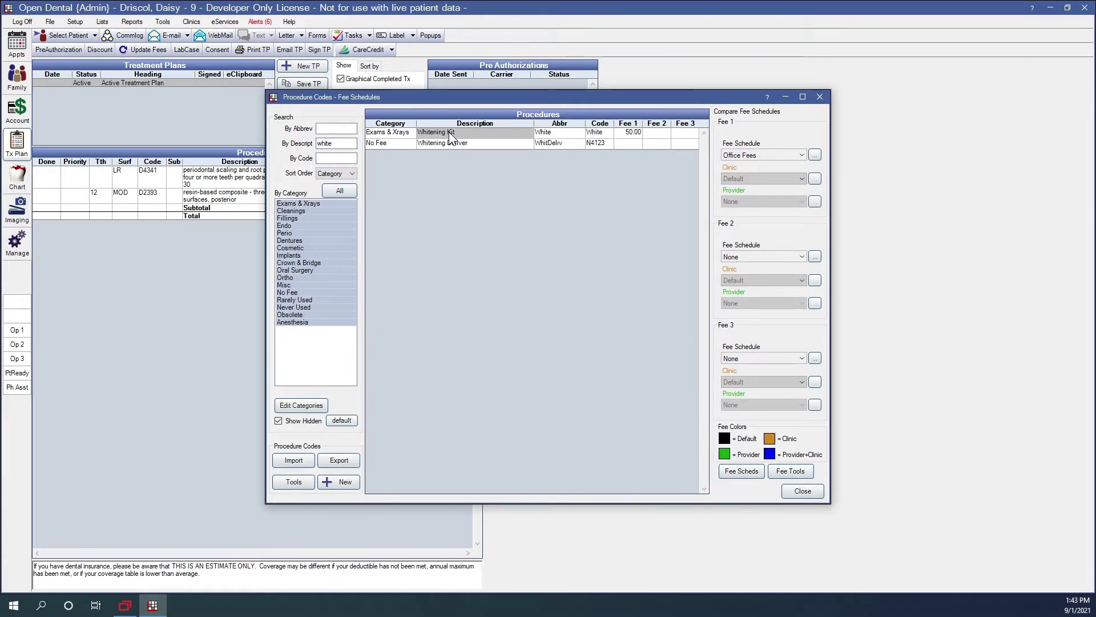
double_click(449, 132)
left_click(365, 288)
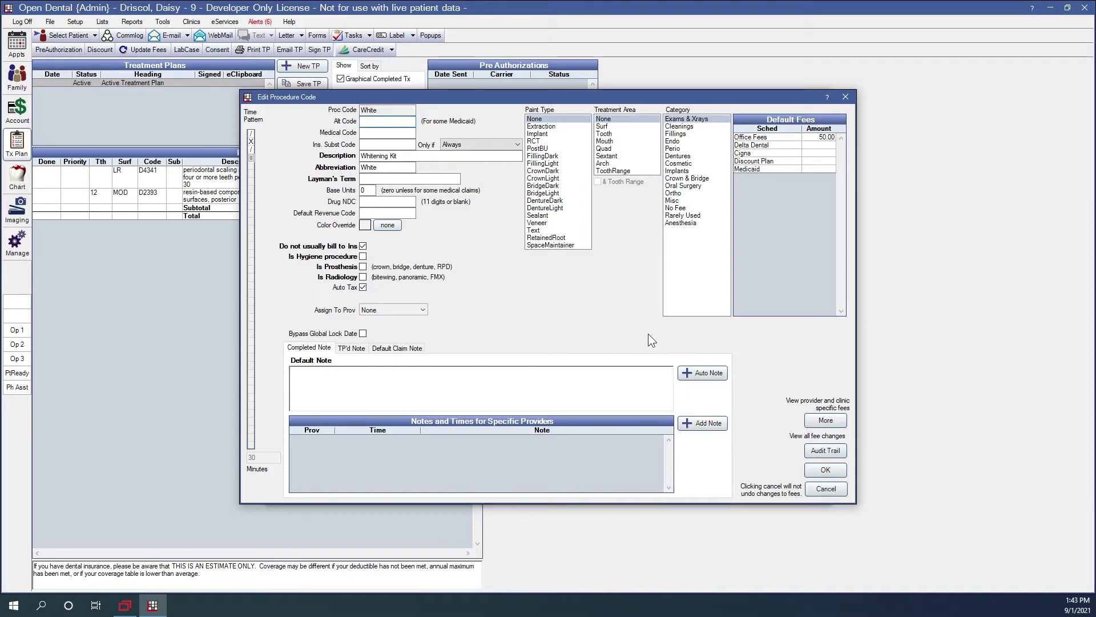
left_click(821, 471)
left_click(805, 493)
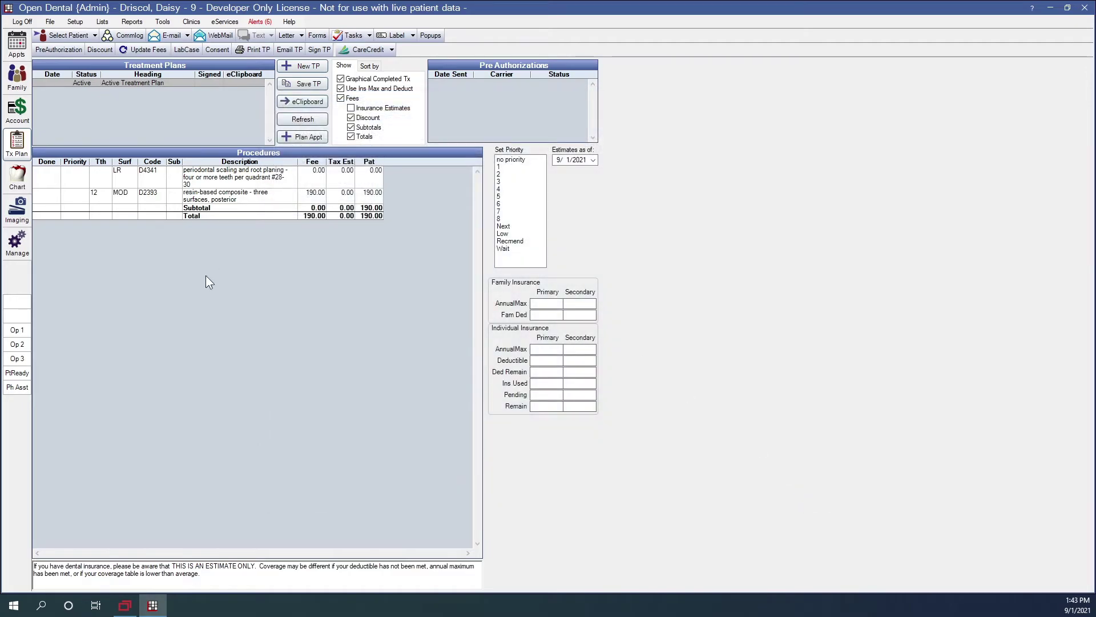
Chart a treatment-planned Whitening Kit procedure and select it in the treatment plan
left_click(25, 183)
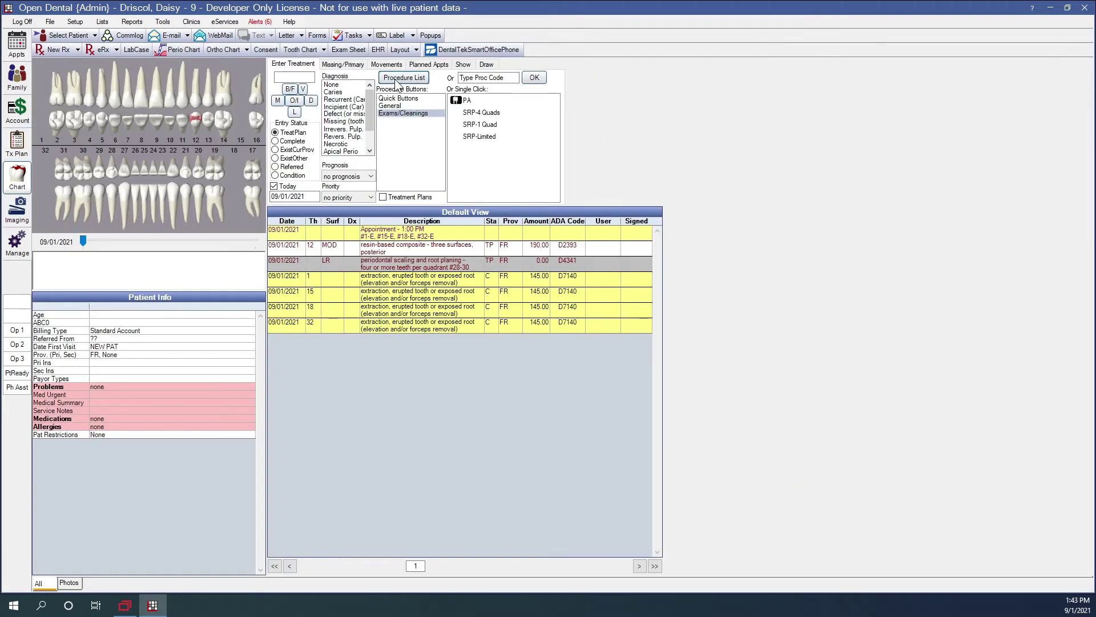
left_click(403, 78)
type("white")
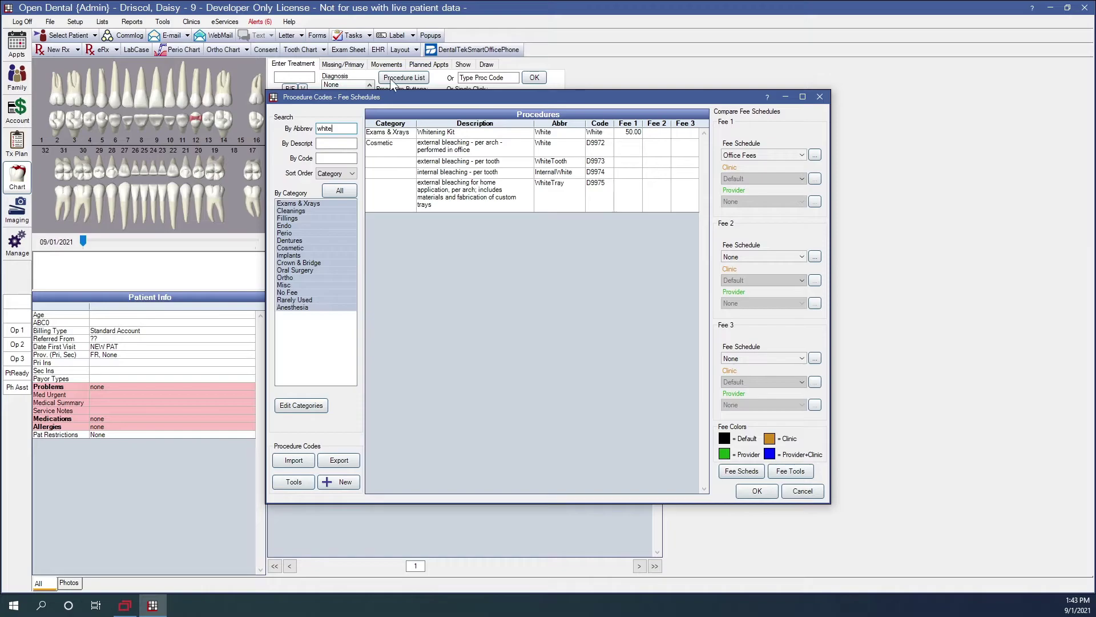
double_click(432, 130)
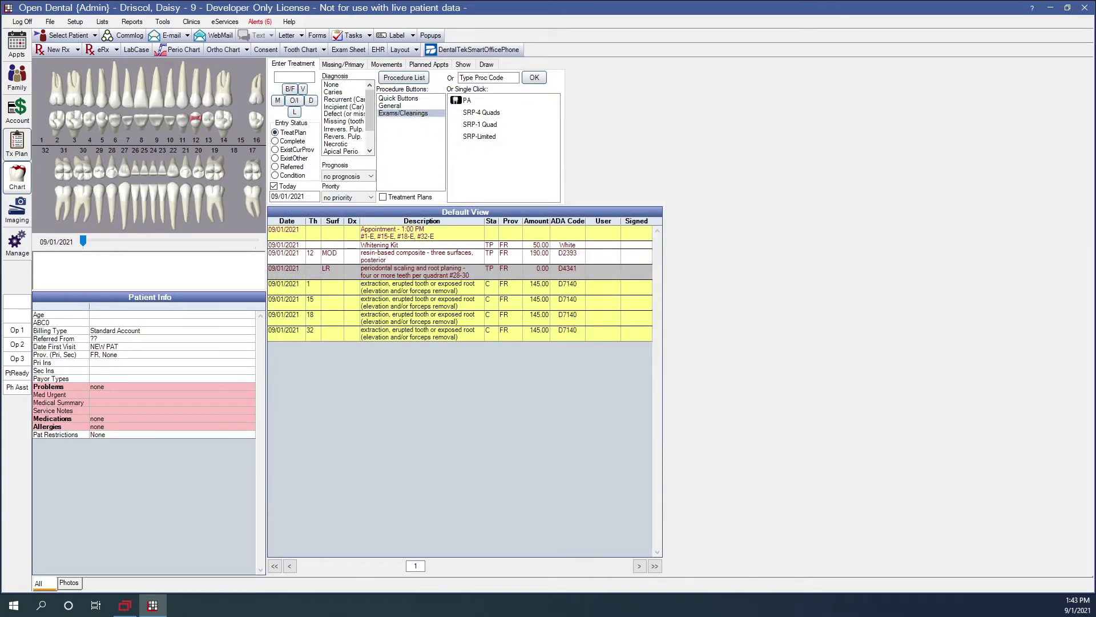
left_click(16, 149)
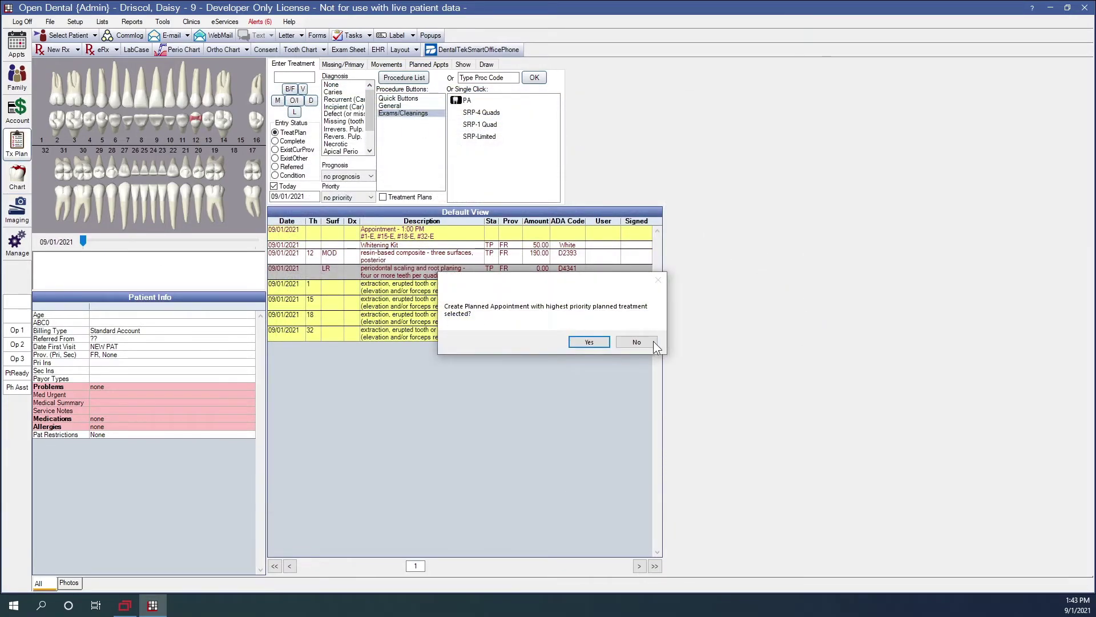
left_click(590, 343)
left_click(348, 194)
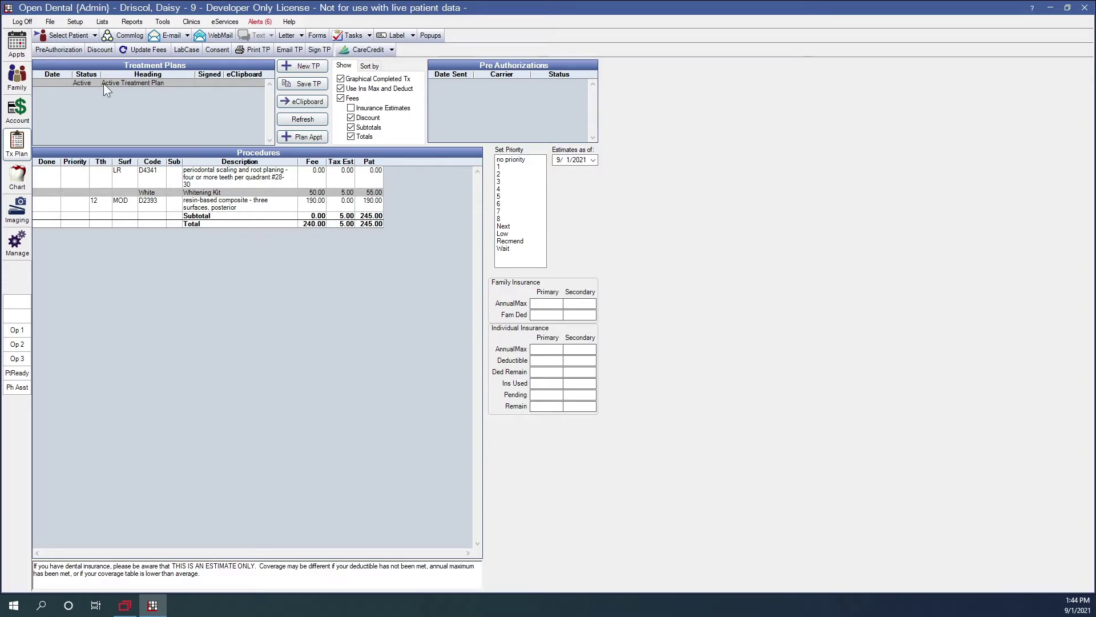
Remove the Tax Est field from the Treatment Plan Module's display fields and select the Whitening Kit procedure
left_click(75, 23)
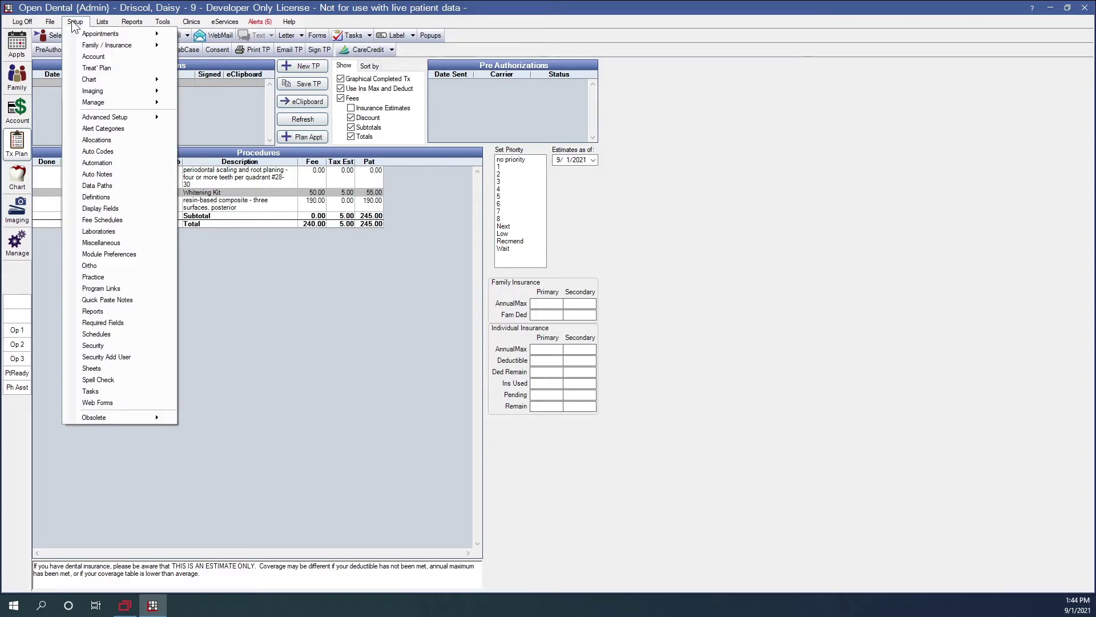
left_click(98, 209)
double_click(497, 362)
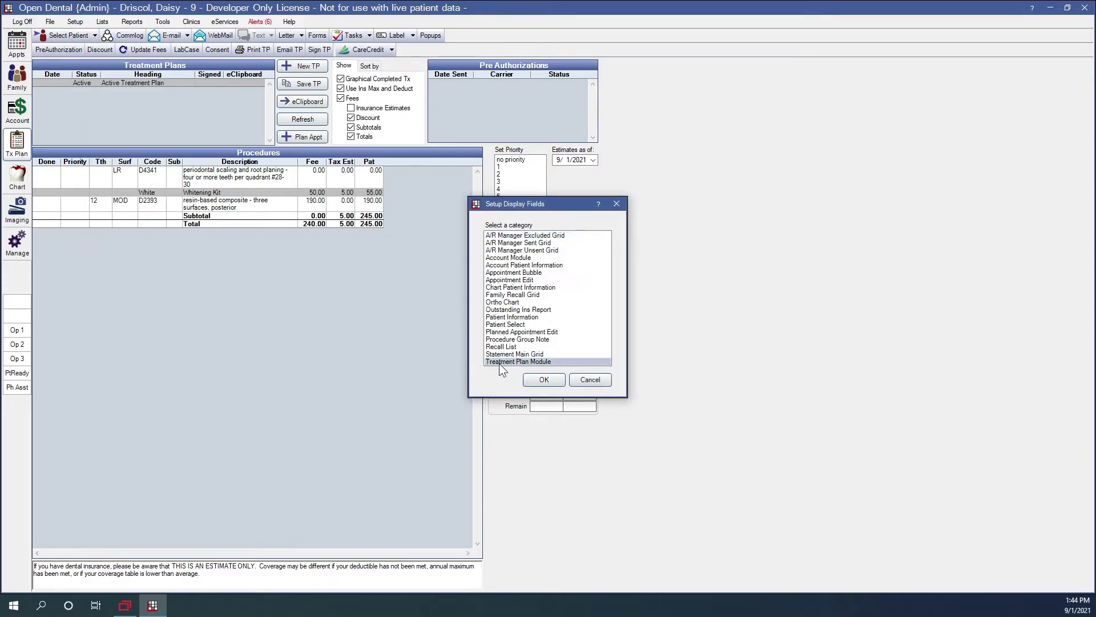
left_click(469, 315)
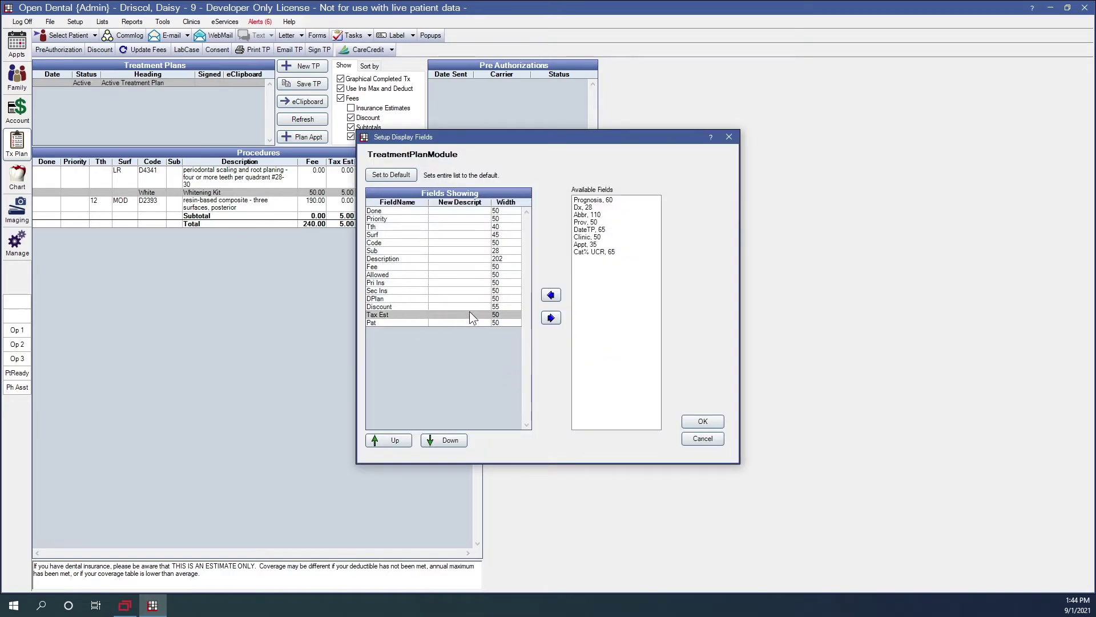
left_click(551, 317)
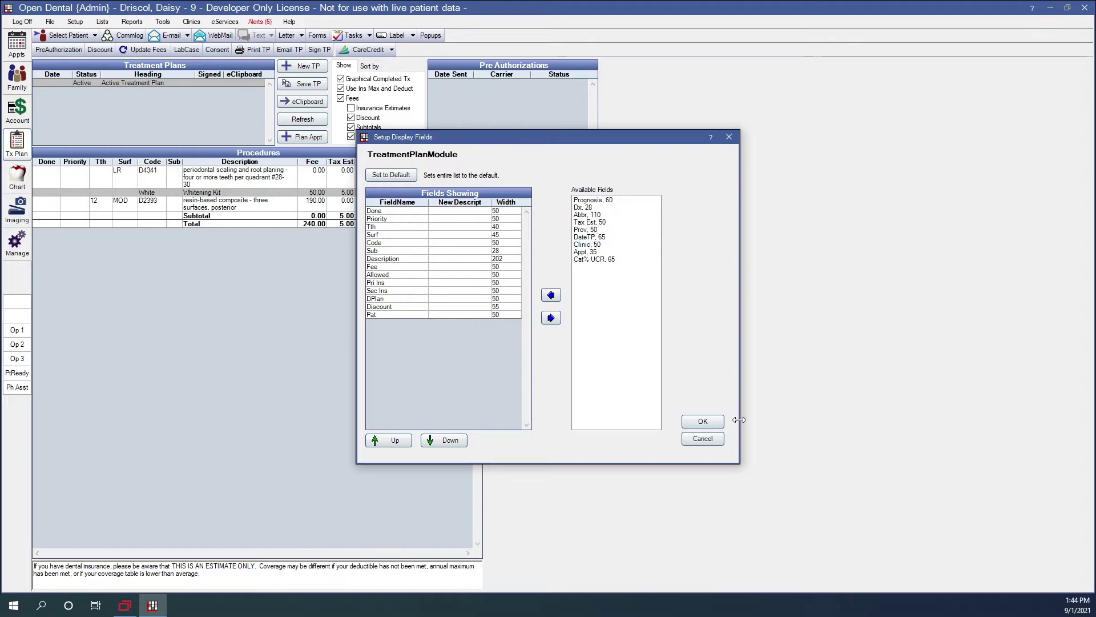
left_click(702, 422)
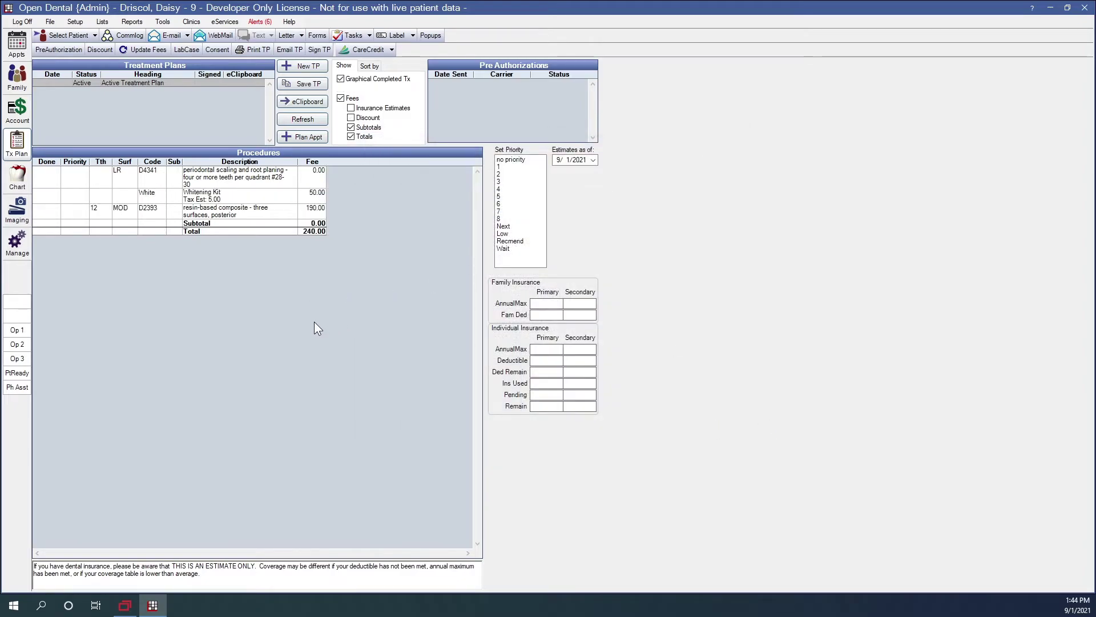
left_click(209, 201)
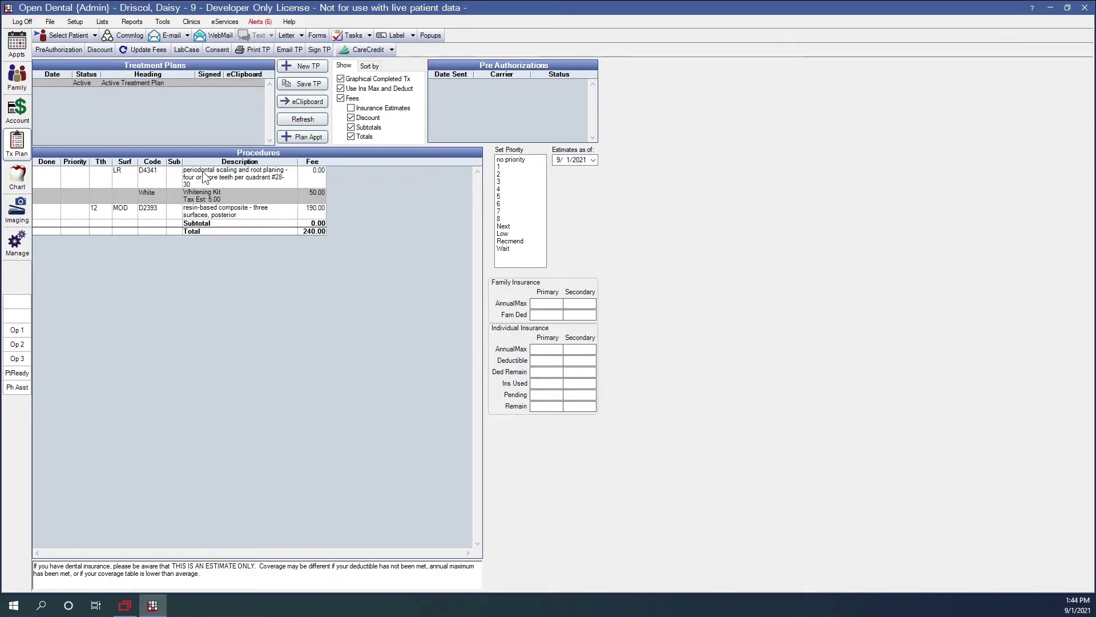
Examine the Active Patients report's options, clearing All patient statuses and setting the start date to January 1, 2021, without running it
left_click(127, 22)
left_click(148, 34)
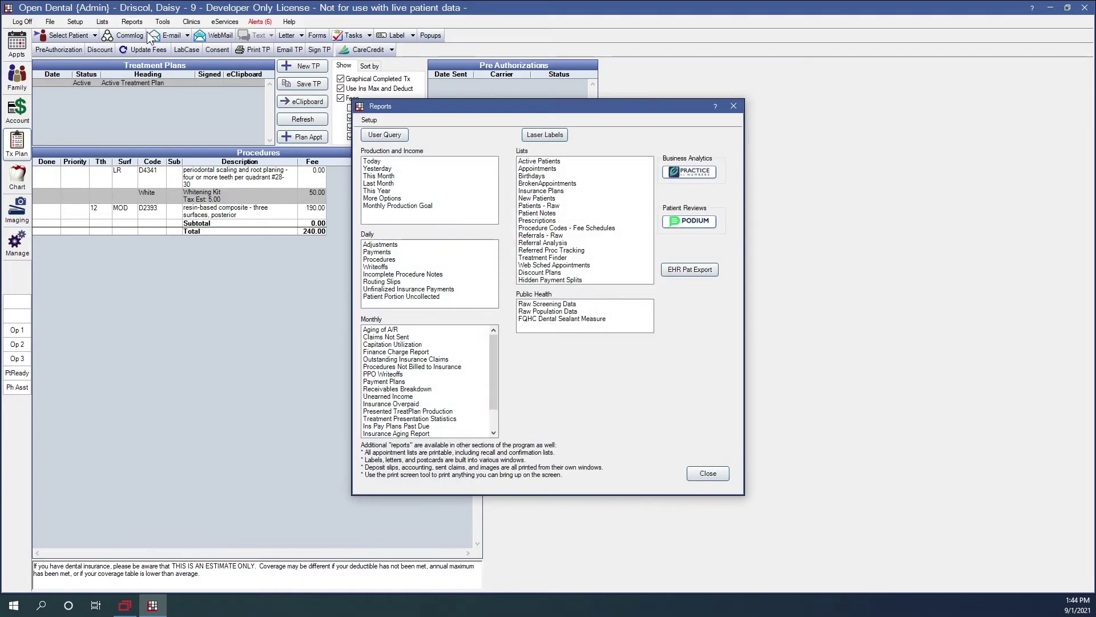
left_click(539, 161)
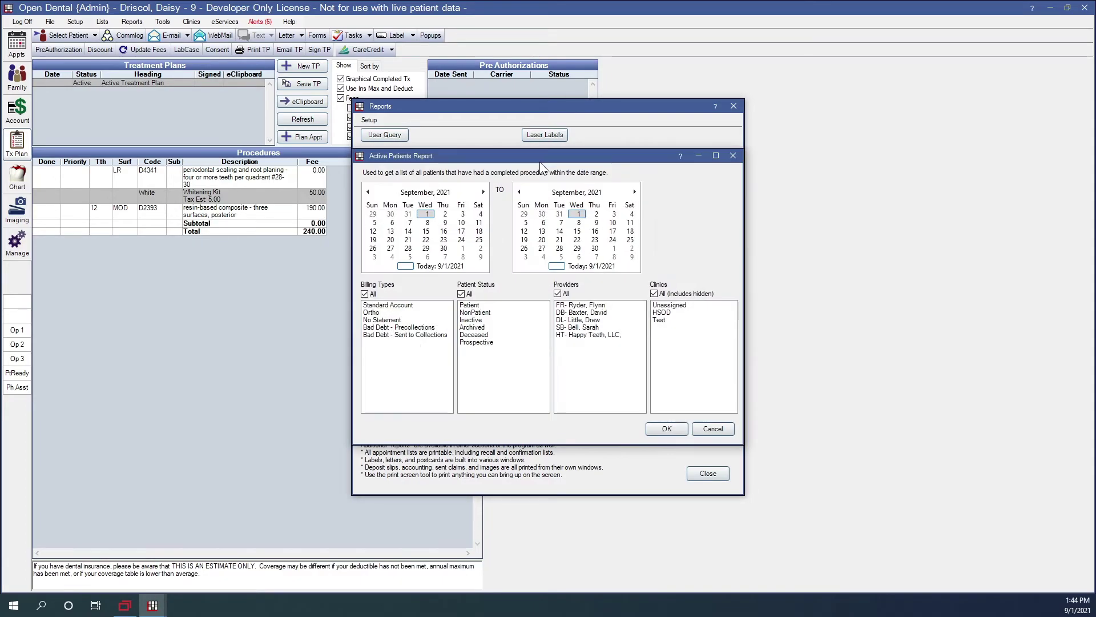
left_click(460, 294)
left_click(367, 192)
left_click(368, 192)
left_click(368, 192)
left_click(368, 192)
left_click(368, 192)
left_click(368, 192)
left_click(368, 192)
left_click(367, 192)
left_click(463, 213)
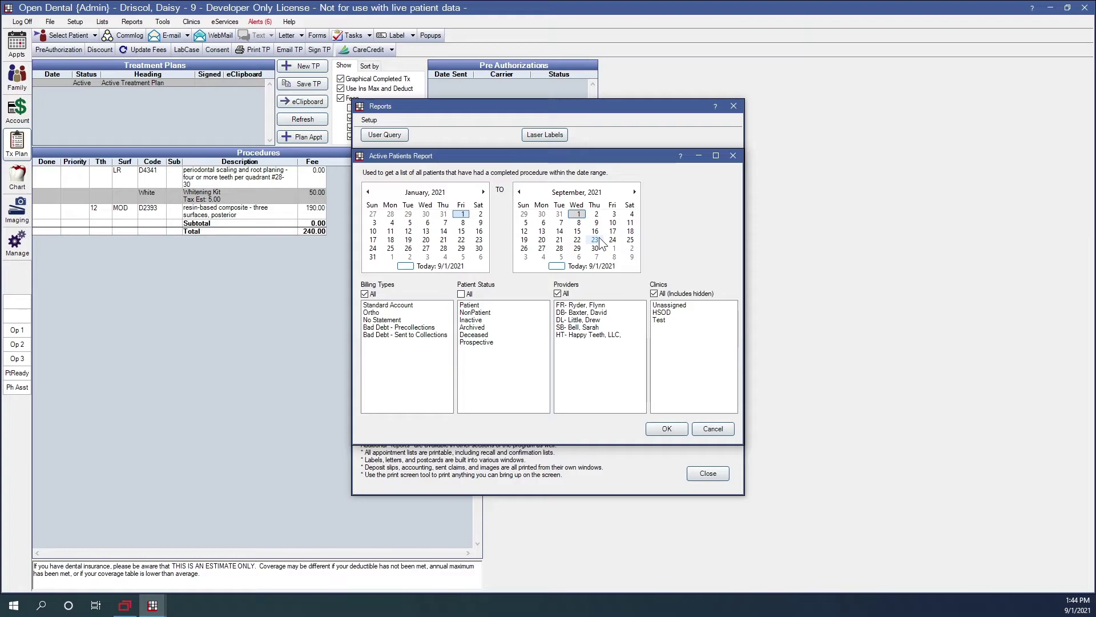
left_click(714, 428)
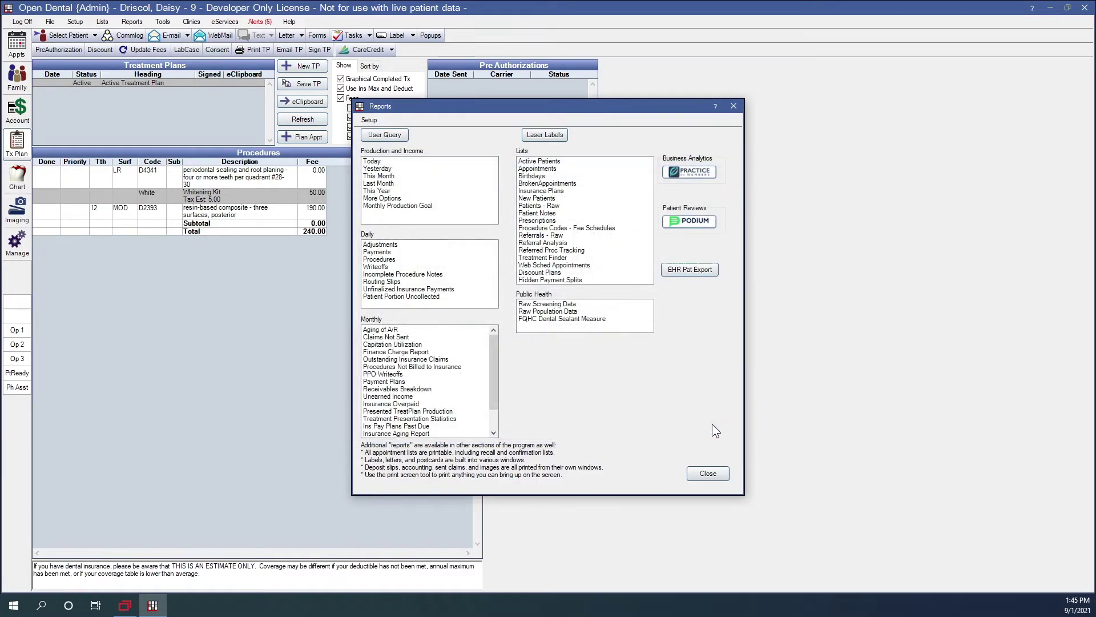
left_click(704, 477)
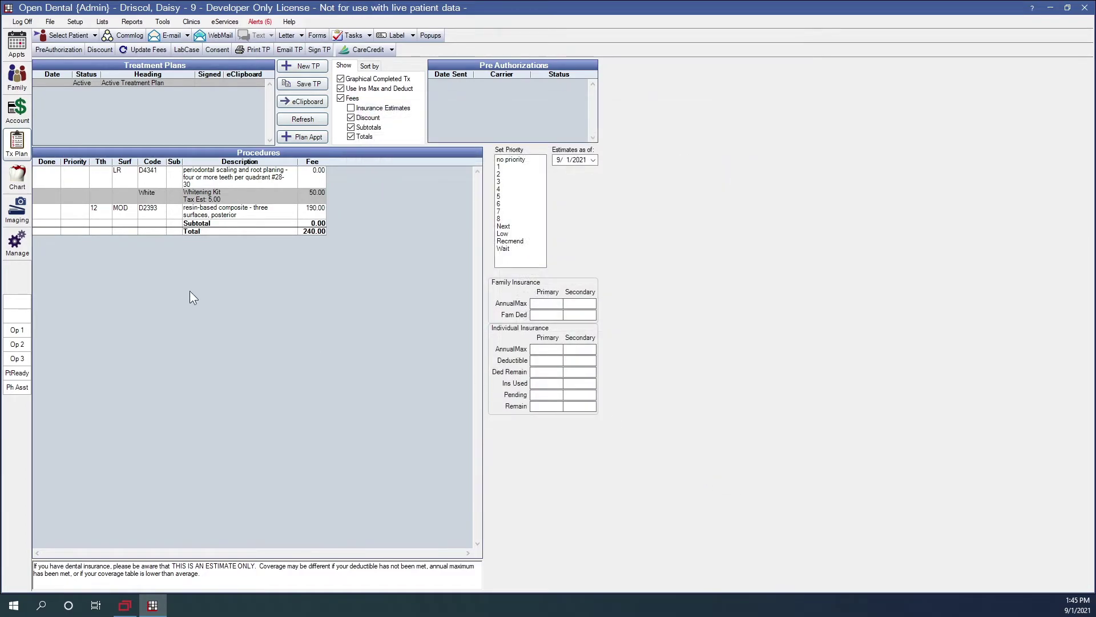
Examine the ElectID search field in the insurance carriers list and close the list
left_click(103, 21)
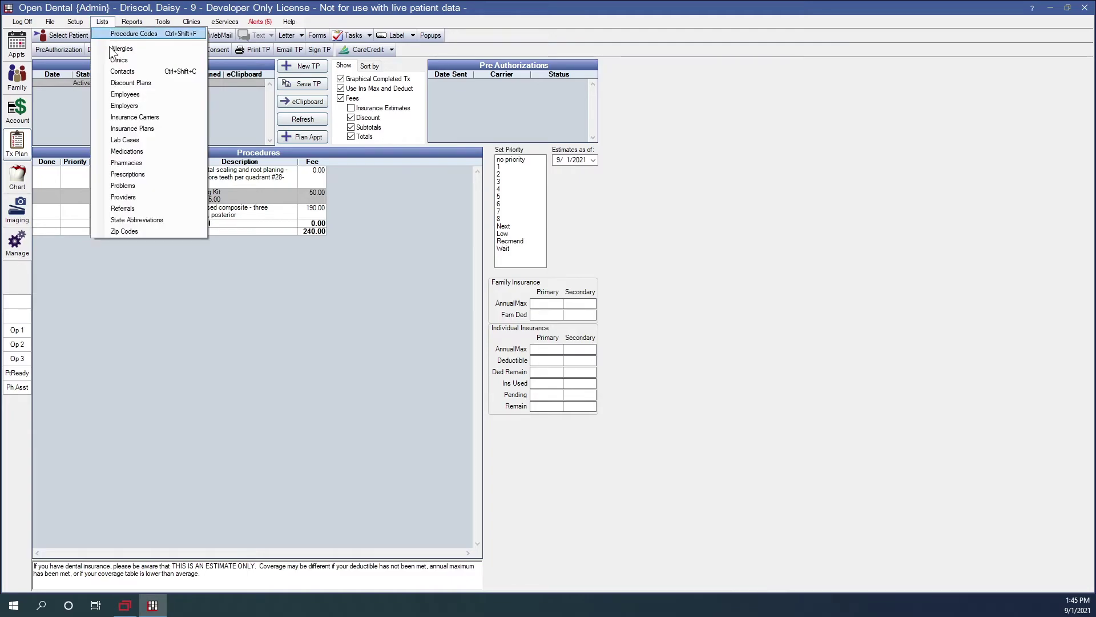
left_click(116, 117)
left_click(458, 118)
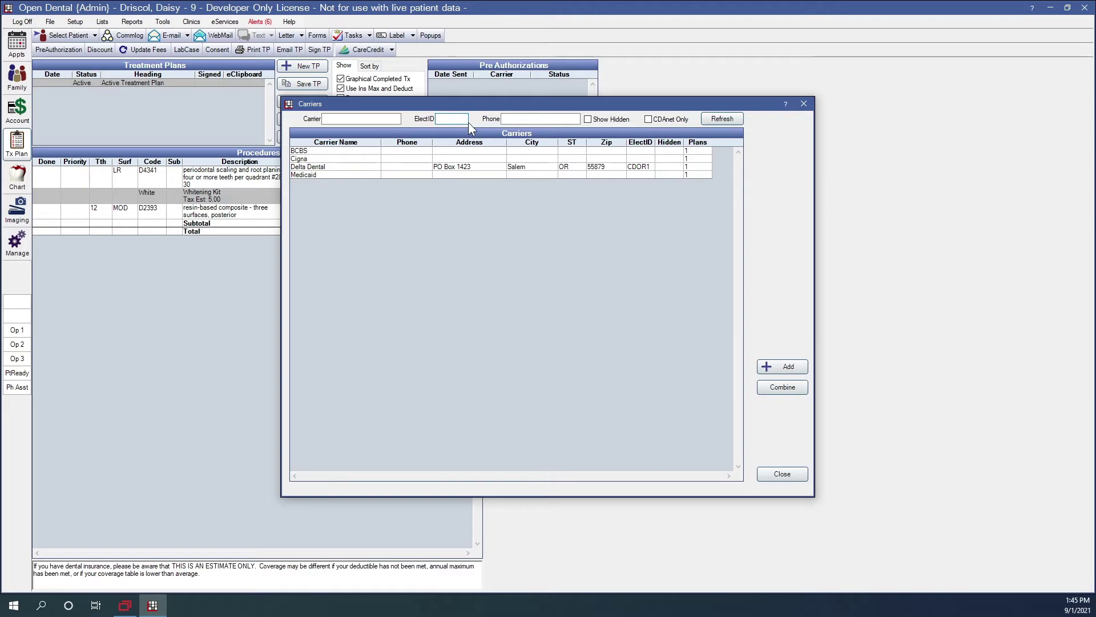
left_click(804, 104)
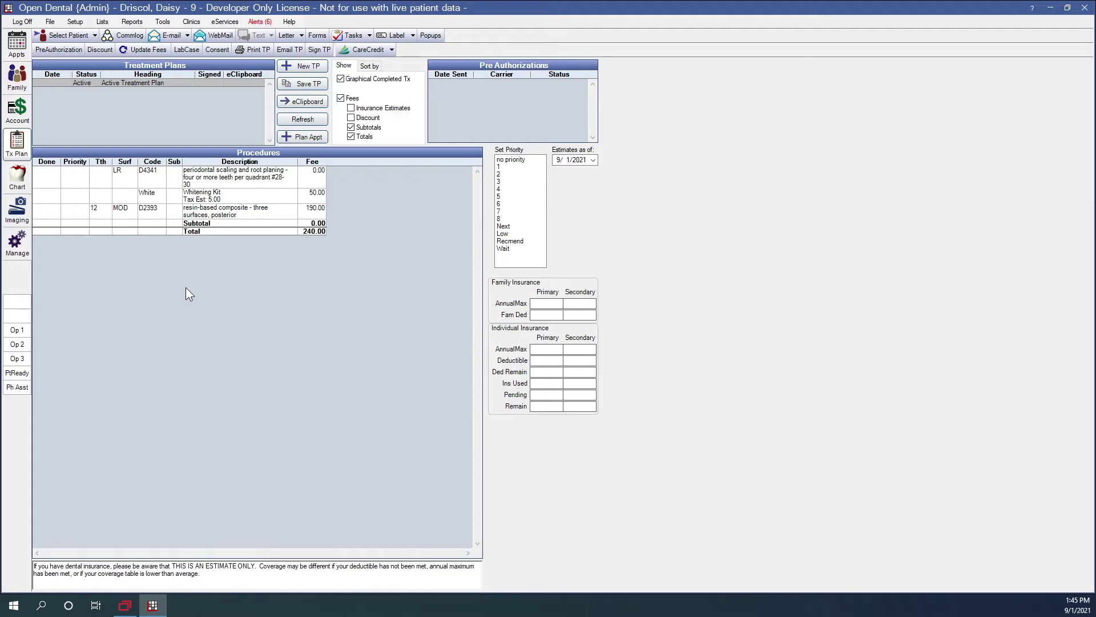
Examine the Business Name and Display Notes of the Endo the line surgery referral, then close the referrals list
left_click(104, 23)
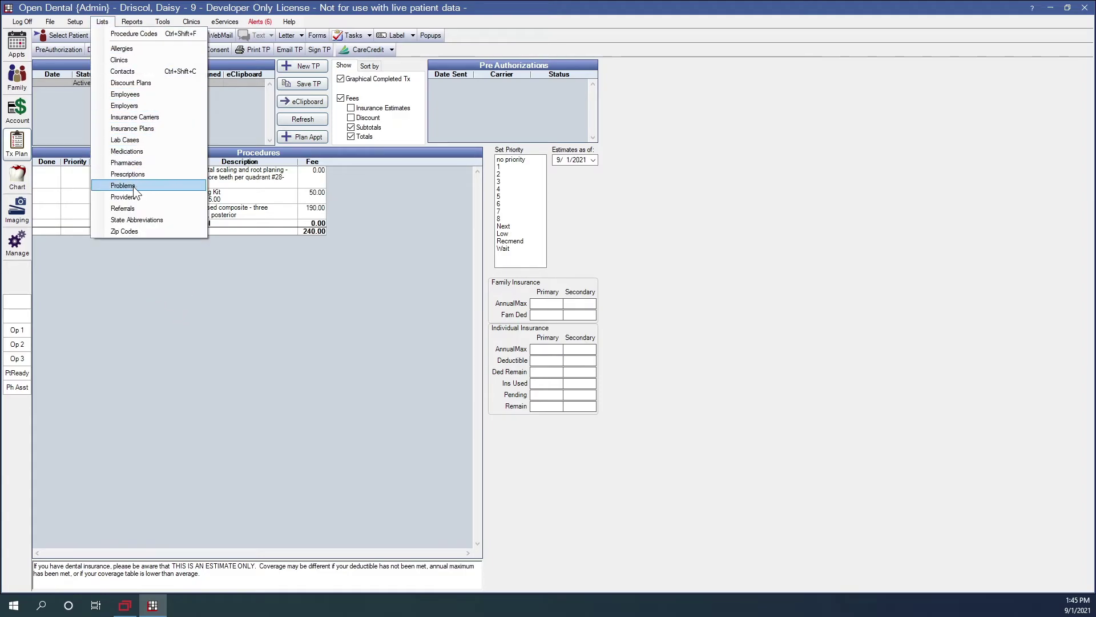
left_click(132, 208)
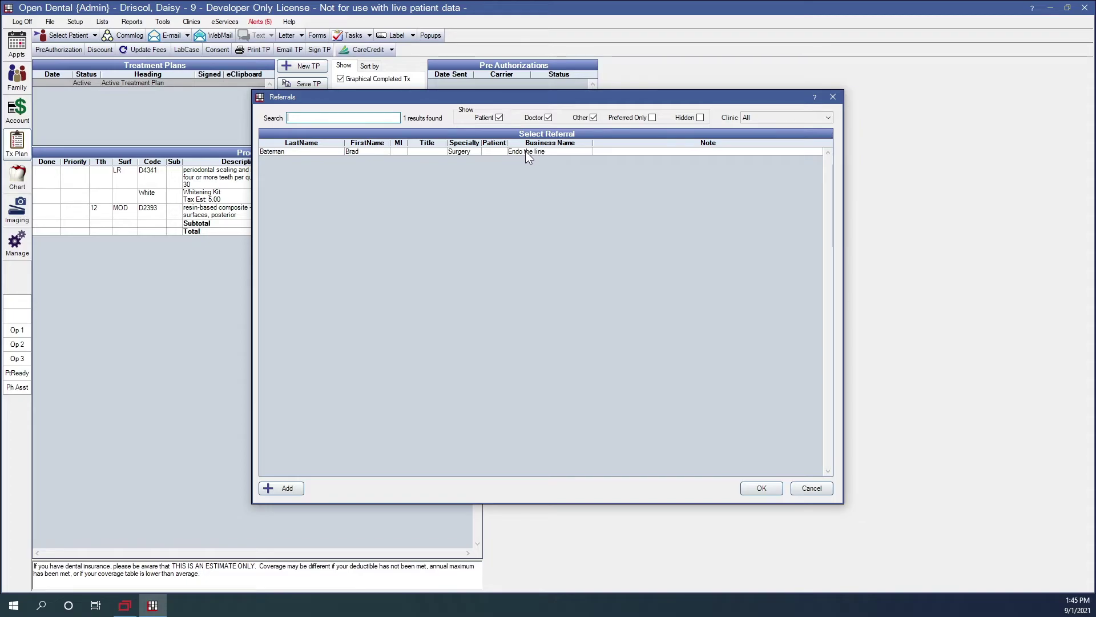
left_click(368, 154)
double_click(368, 155)
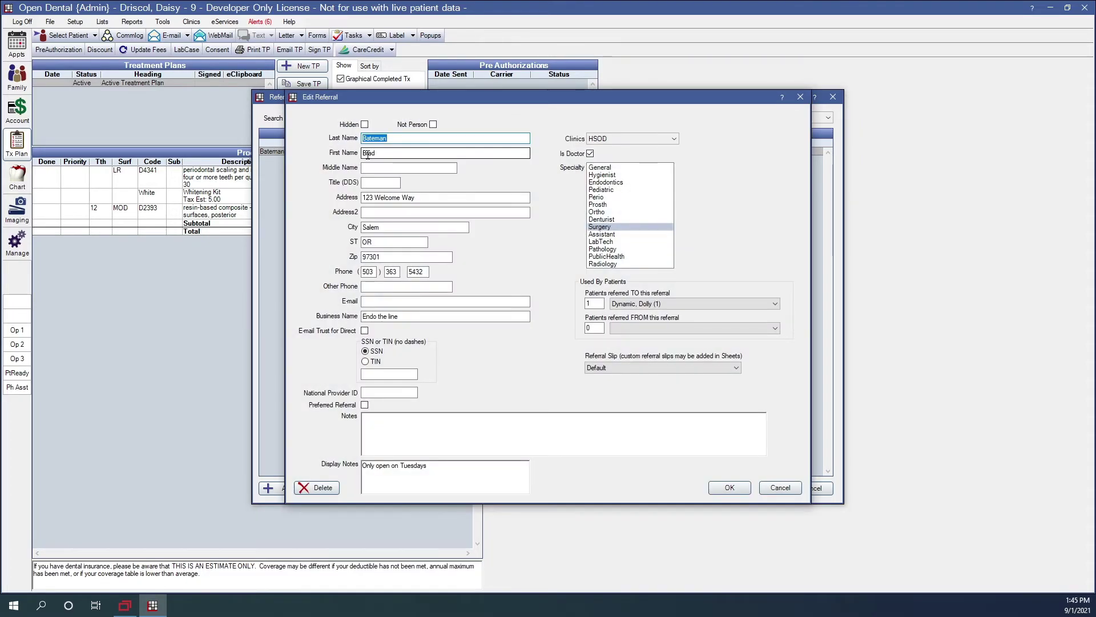
left_click_drag(410, 317, 315, 317)
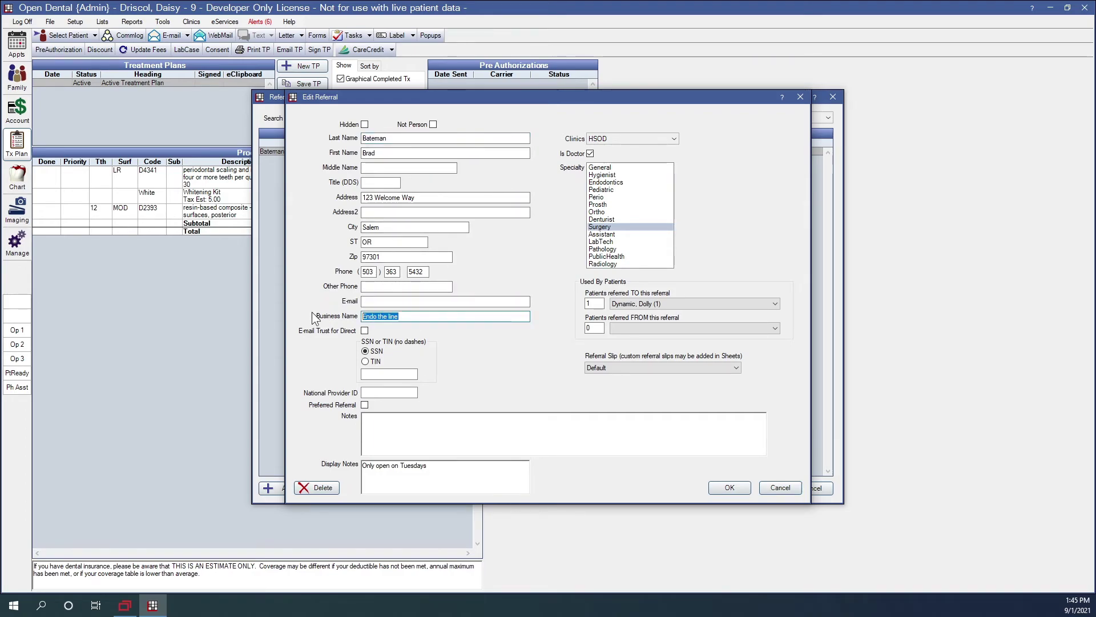
left_click_drag(344, 104, 292, 168)
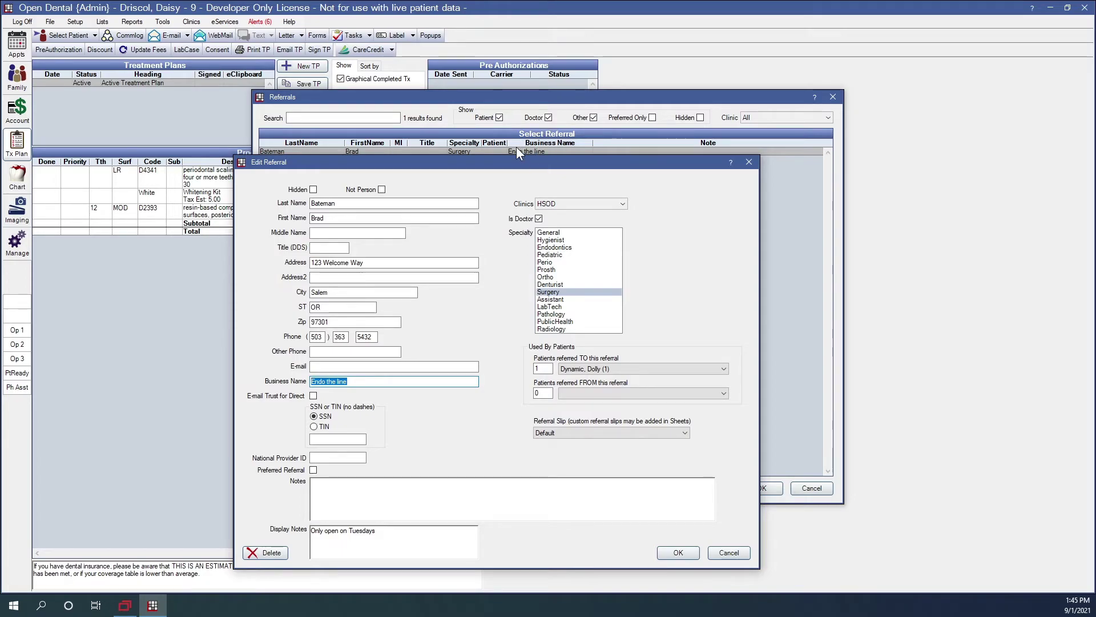
left_click_drag(532, 165, 533, 67)
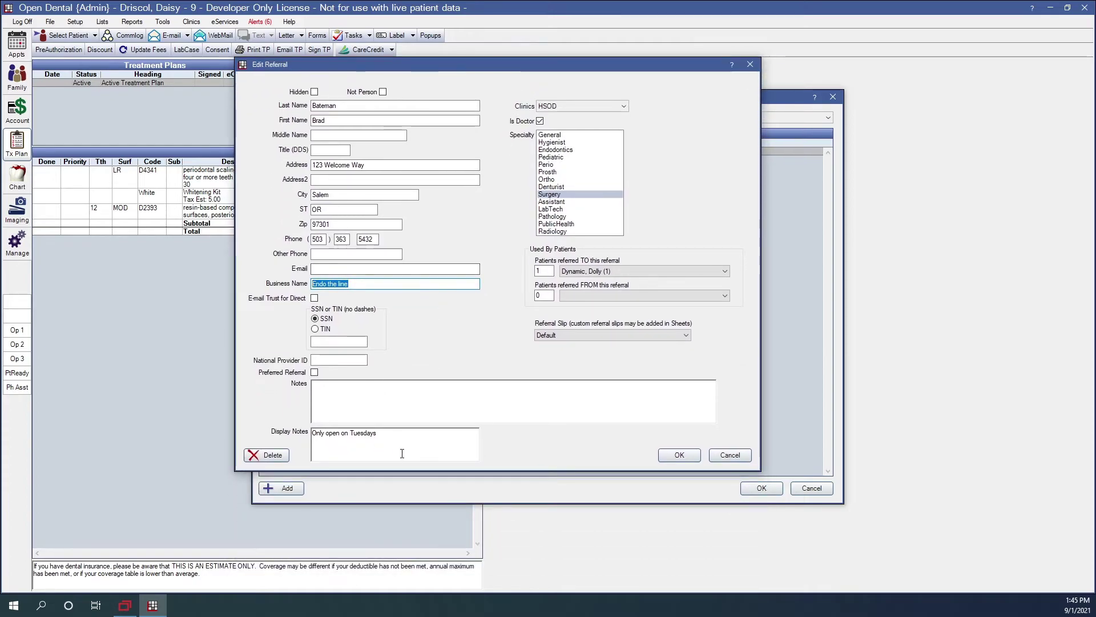
key("Tab")
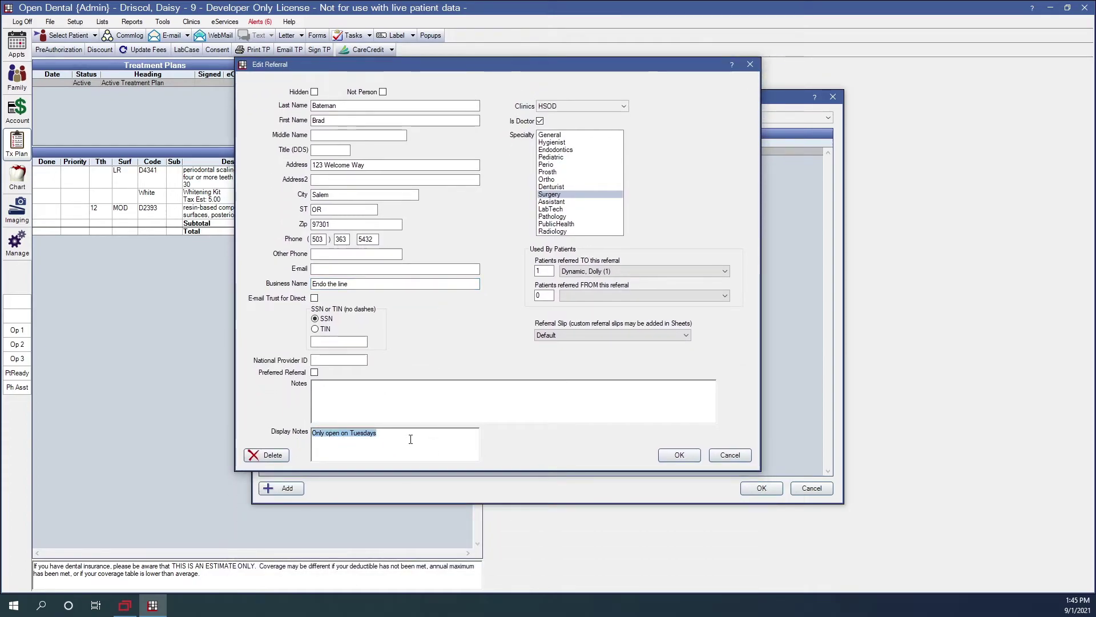
left_click(390, 441)
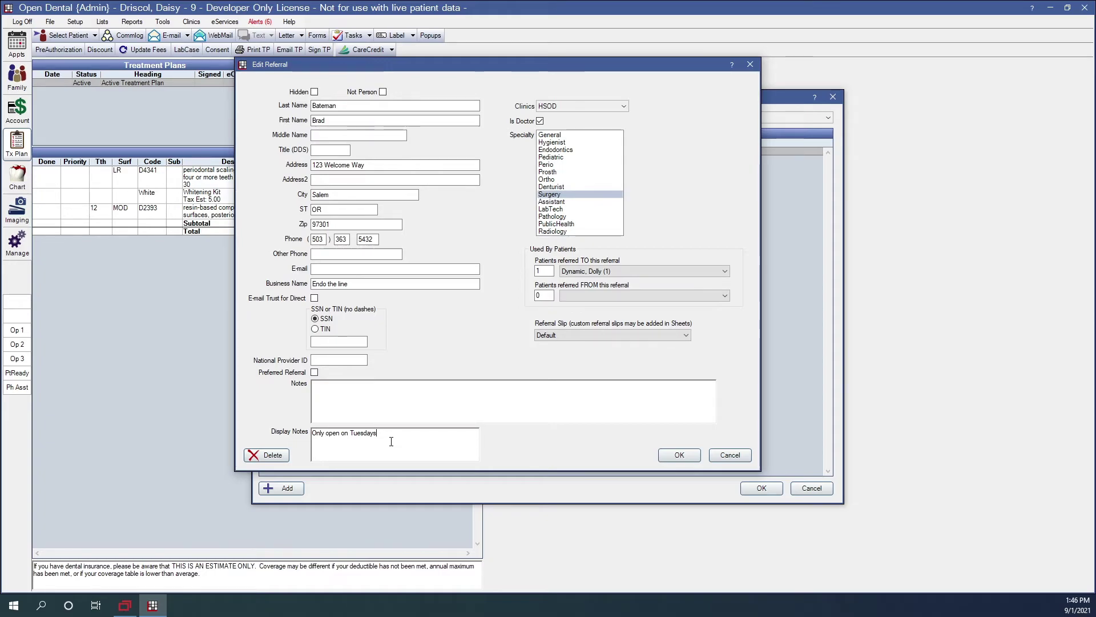
left_click(679, 454)
left_click(752, 488)
Attach a Refer To referral for the Endo the line surgery doctor to the patient in the Family module
left_click(19, 85)
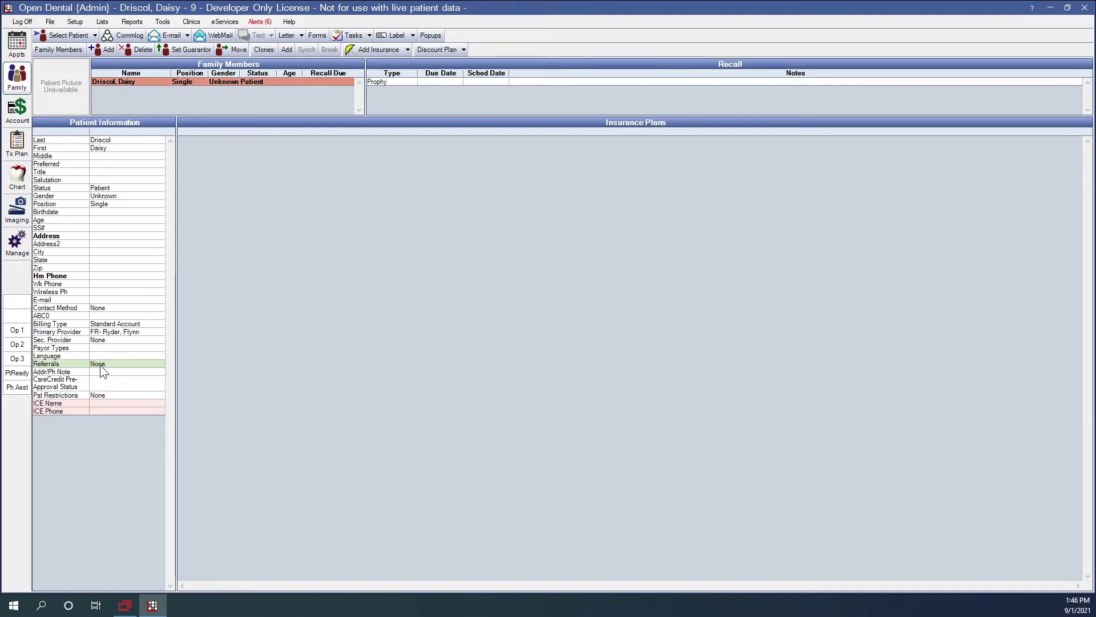
double_click(103, 365)
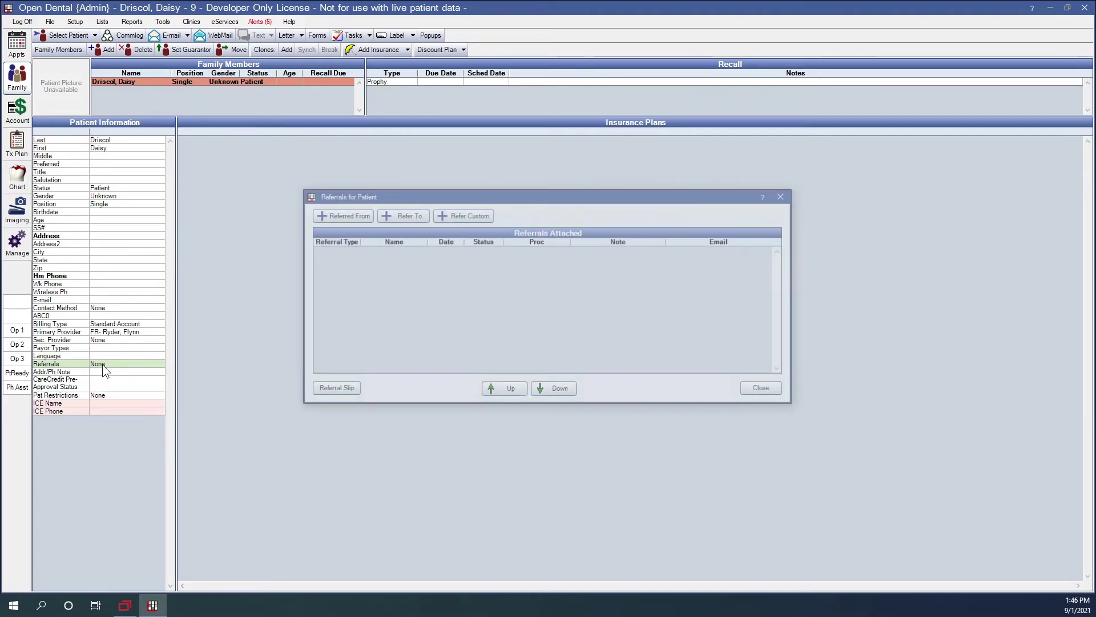
left_click(415, 216)
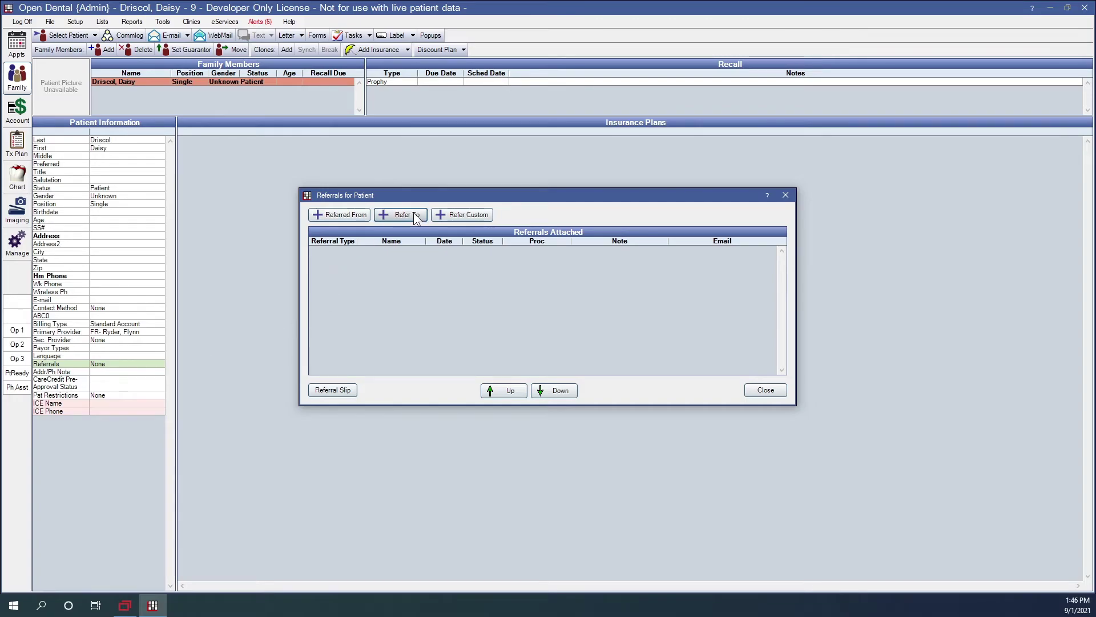
left_click(363, 151)
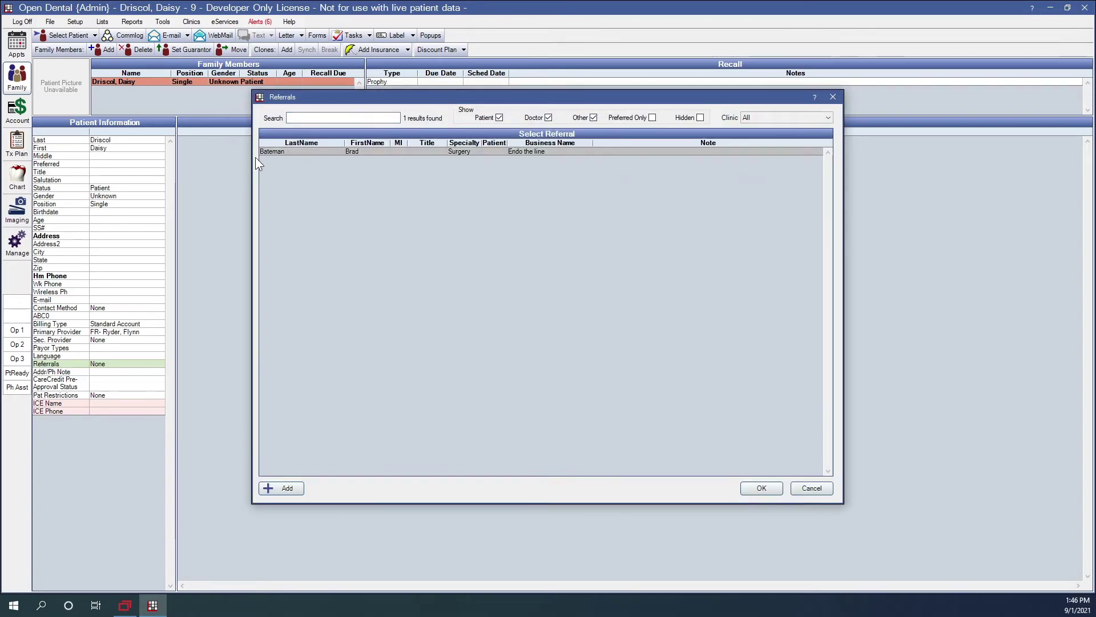
left_click(745, 489)
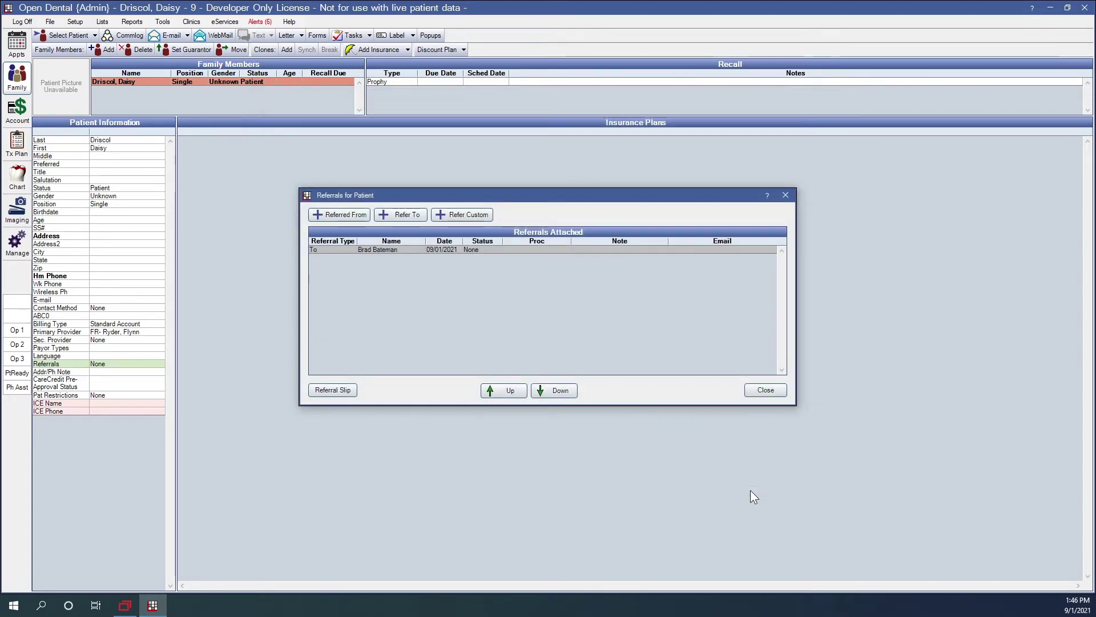
left_click(758, 393)
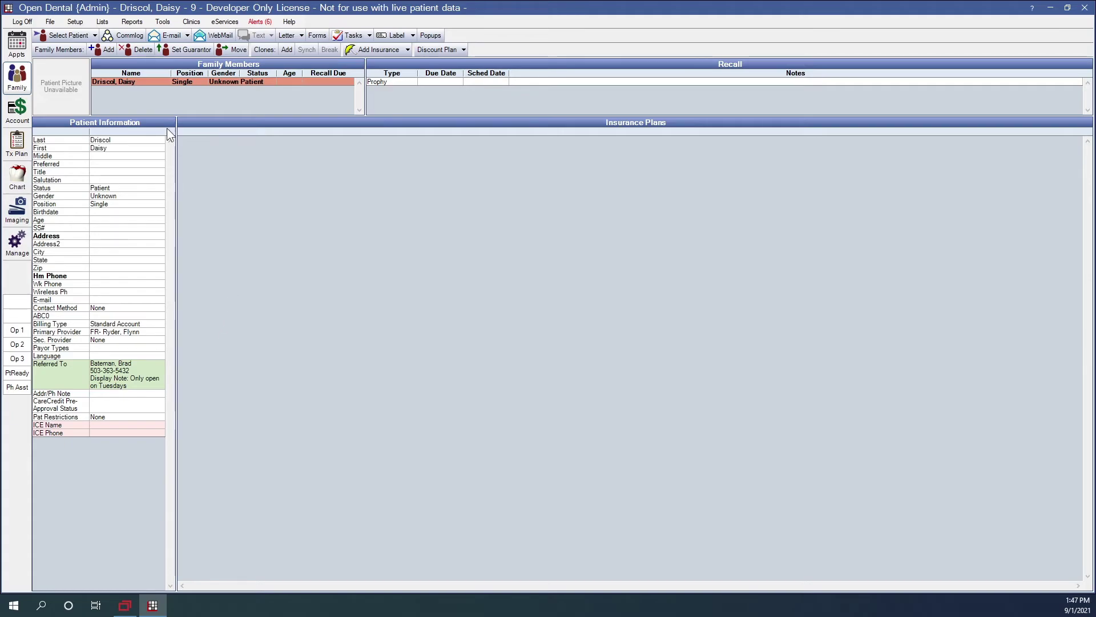
Show hidden fee schedules from the procedure codes list, select the Metlife schedule, and close the fee schedules
left_click(103, 22)
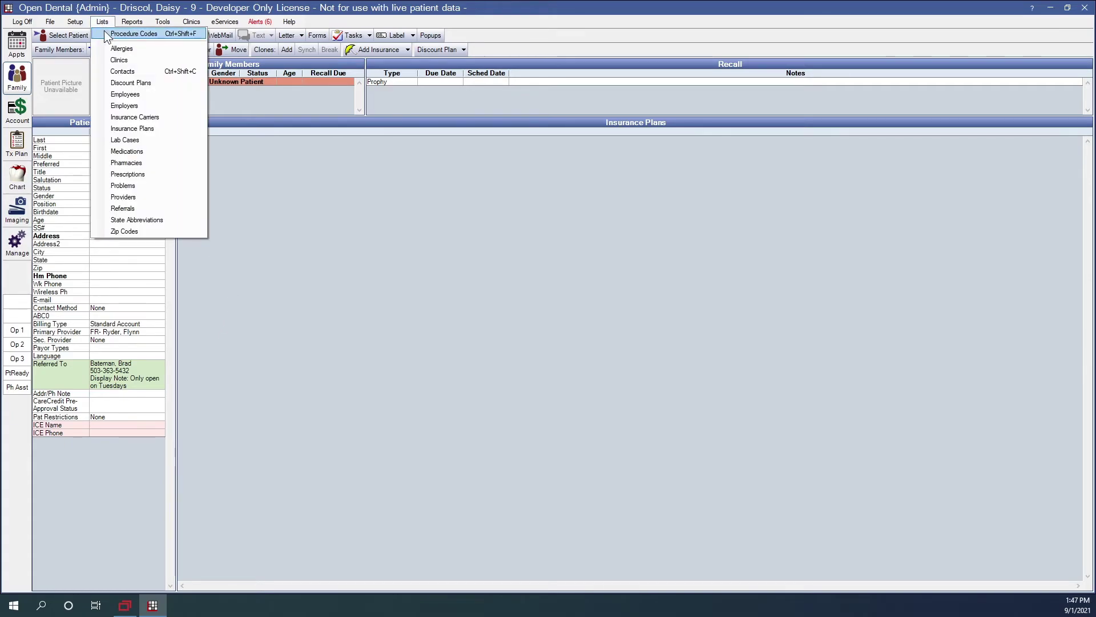
left_click(106, 34)
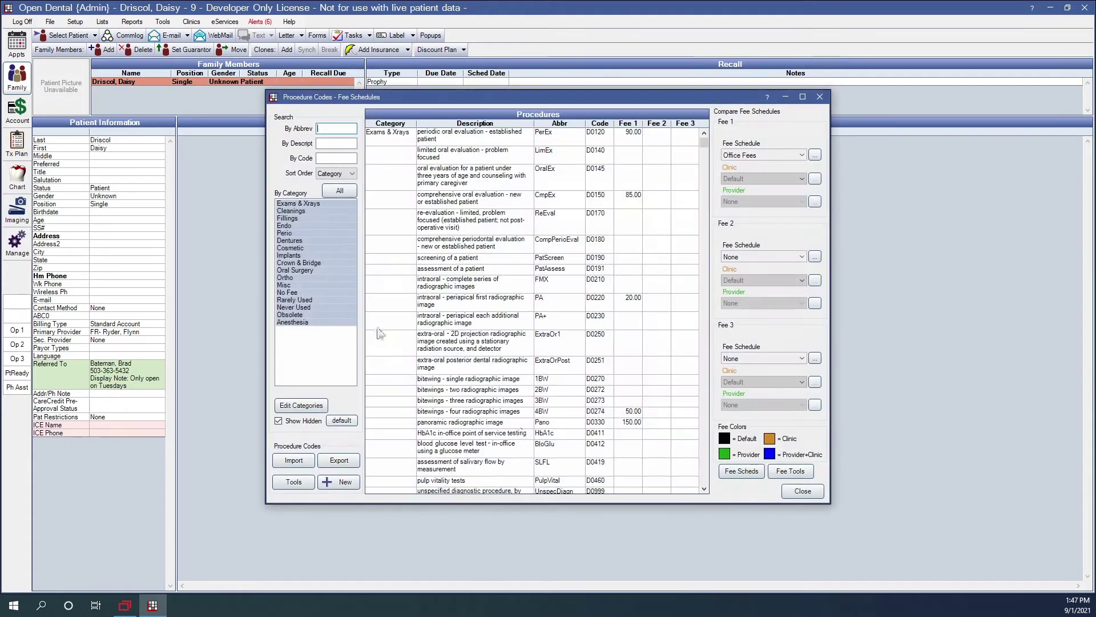
left_click(740, 471)
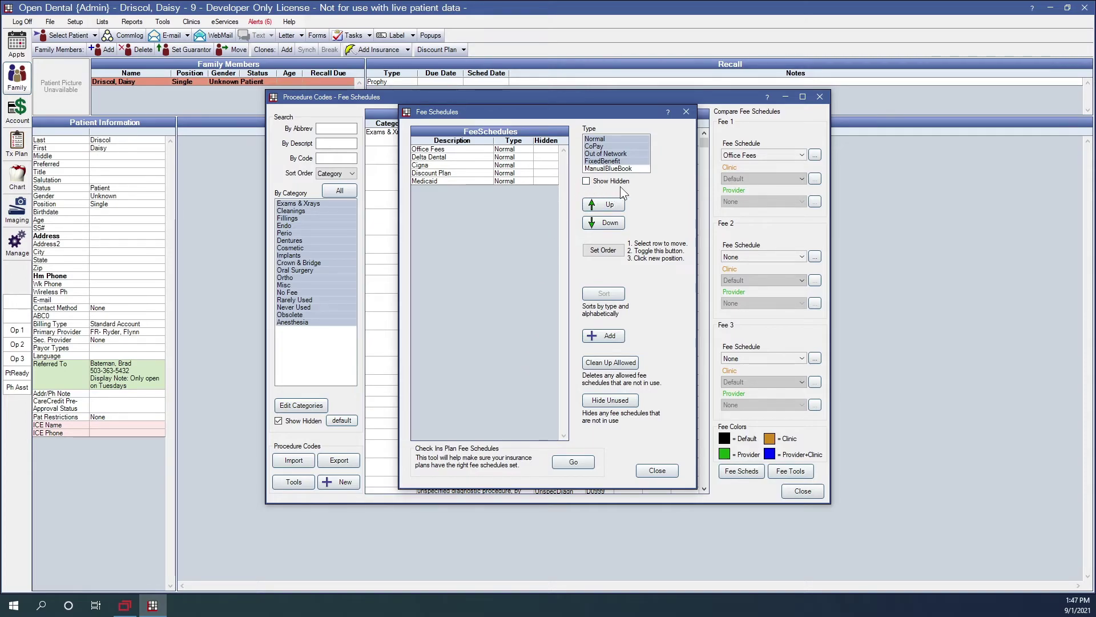
left_click(586, 181)
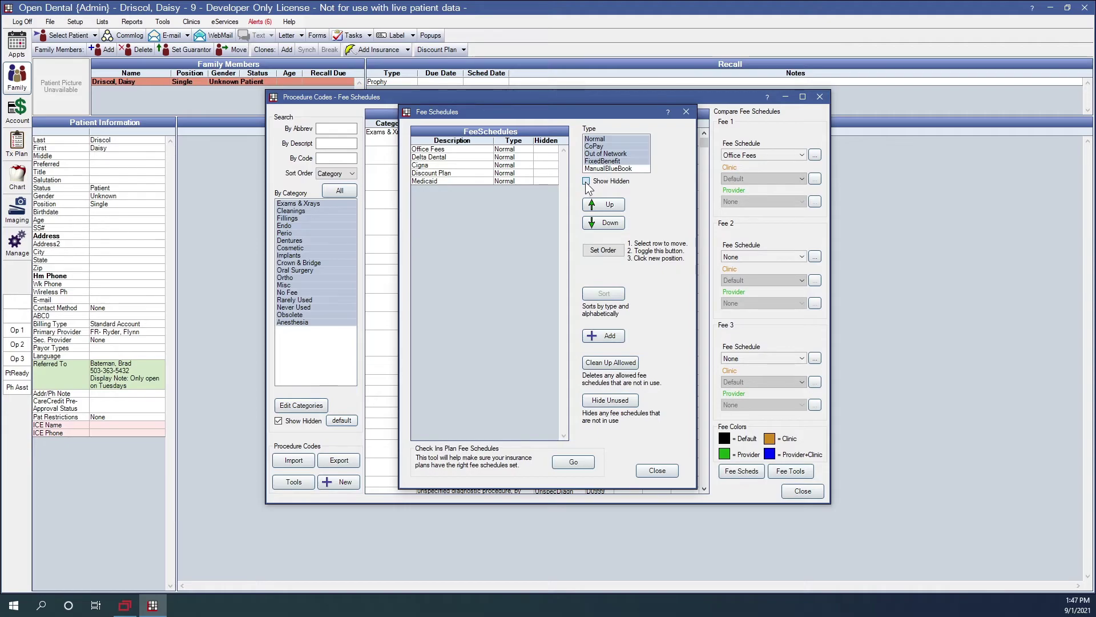
left_click(539, 192)
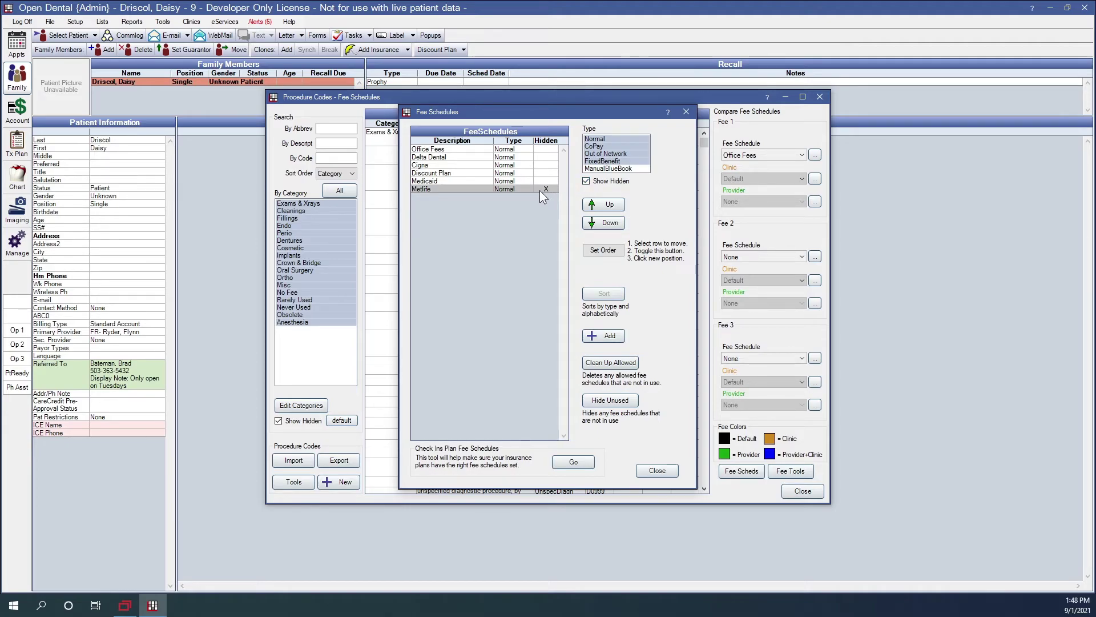
left_click(663, 472)
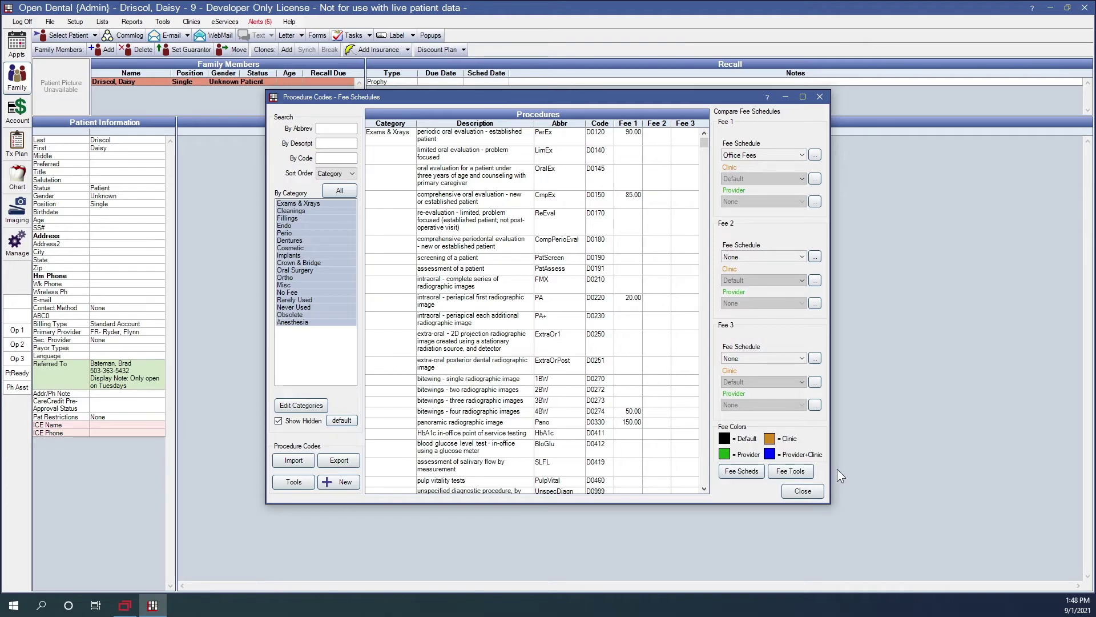
Examine the clinic choices for Global Updates in Fee Tools, trying HSOD, and close the procedure codes without running an update
left_click(788, 472)
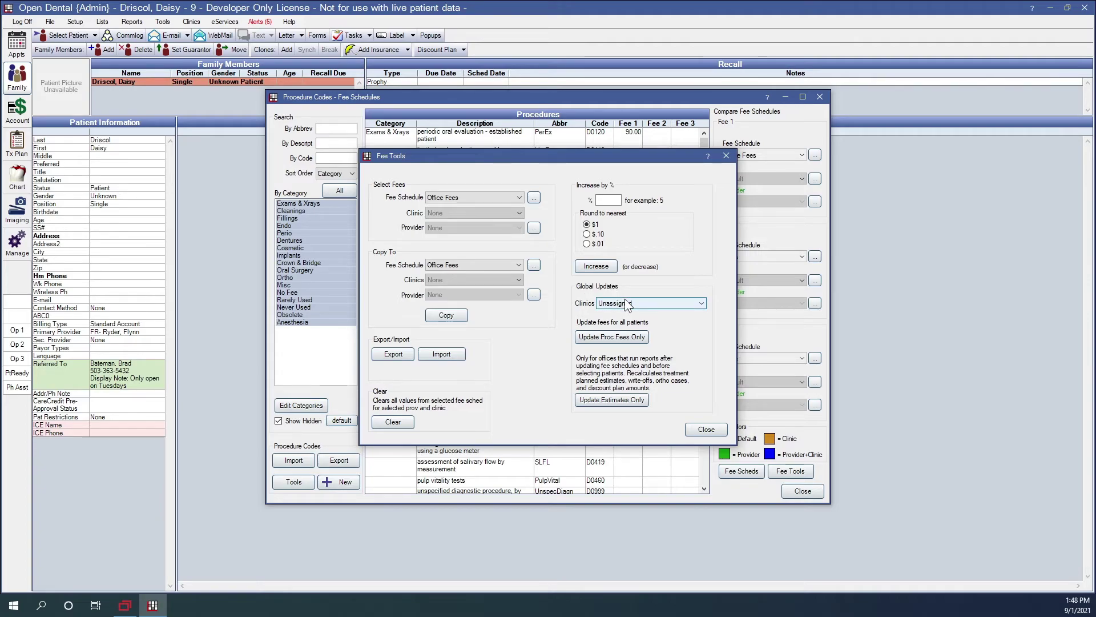
left_click(622, 303)
left_click(622, 329)
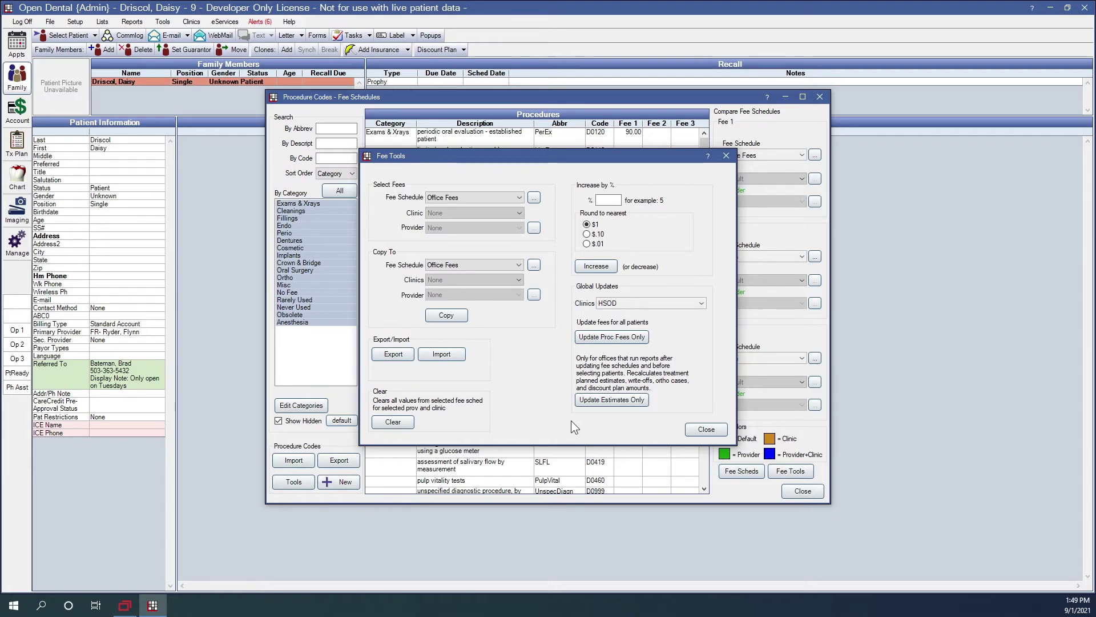
left_click(706, 430)
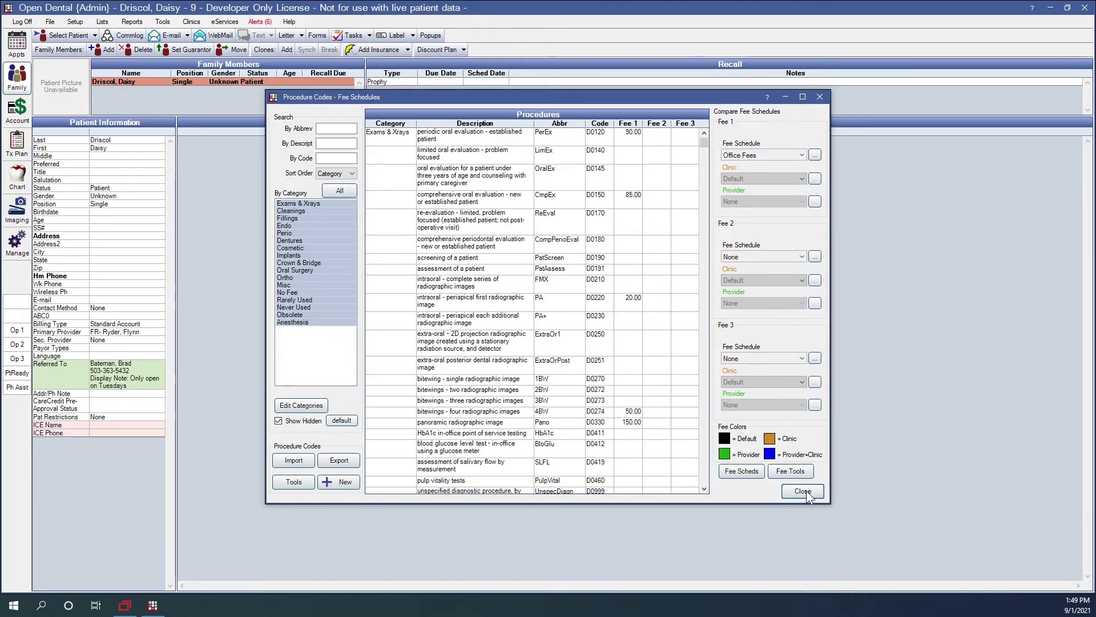
left_click(803, 474)
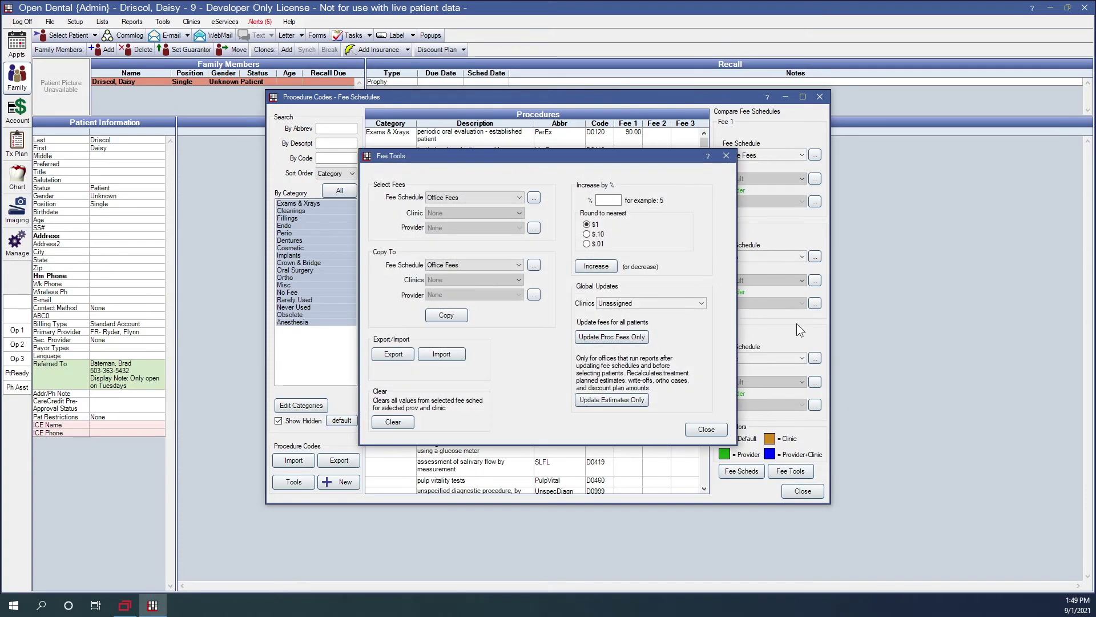
left_click(628, 304)
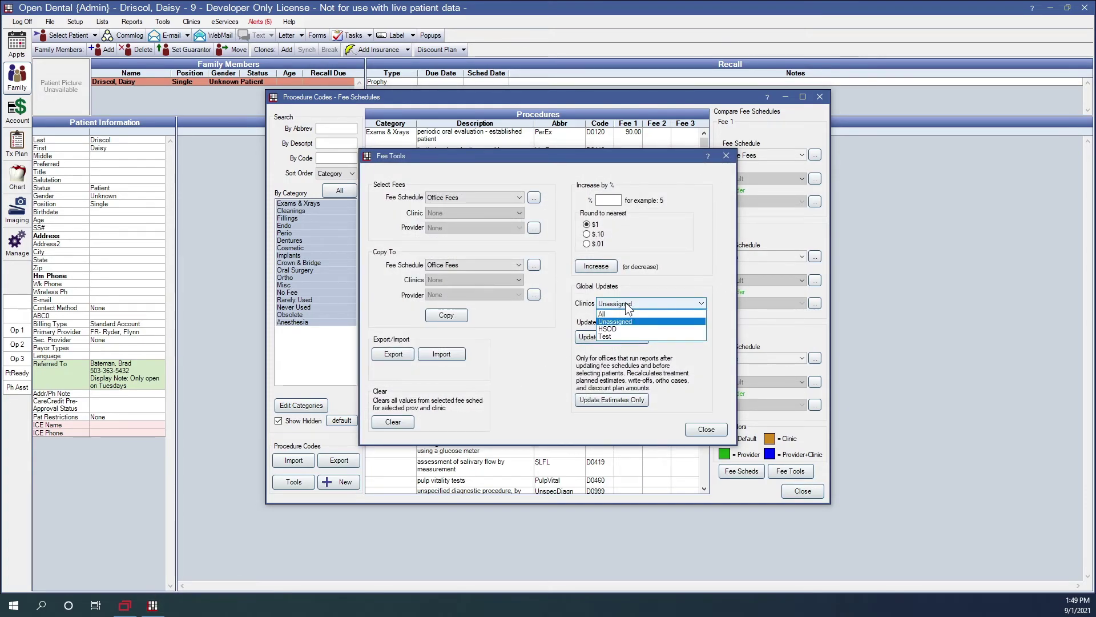
left_click(704, 271)
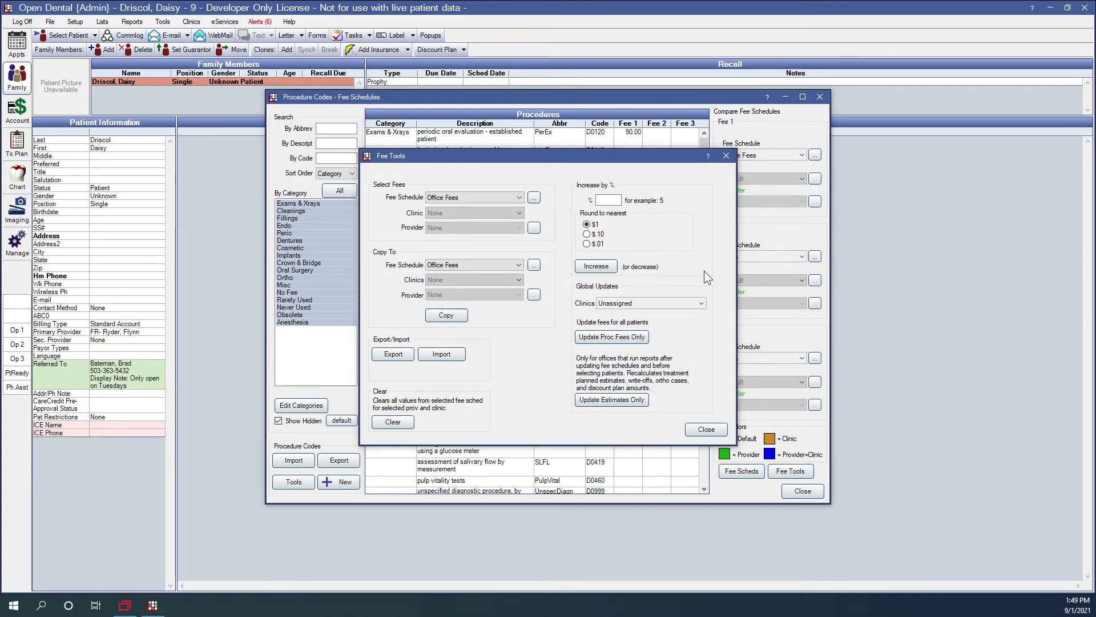
left_click(721, 435)
left_click(808, 493)
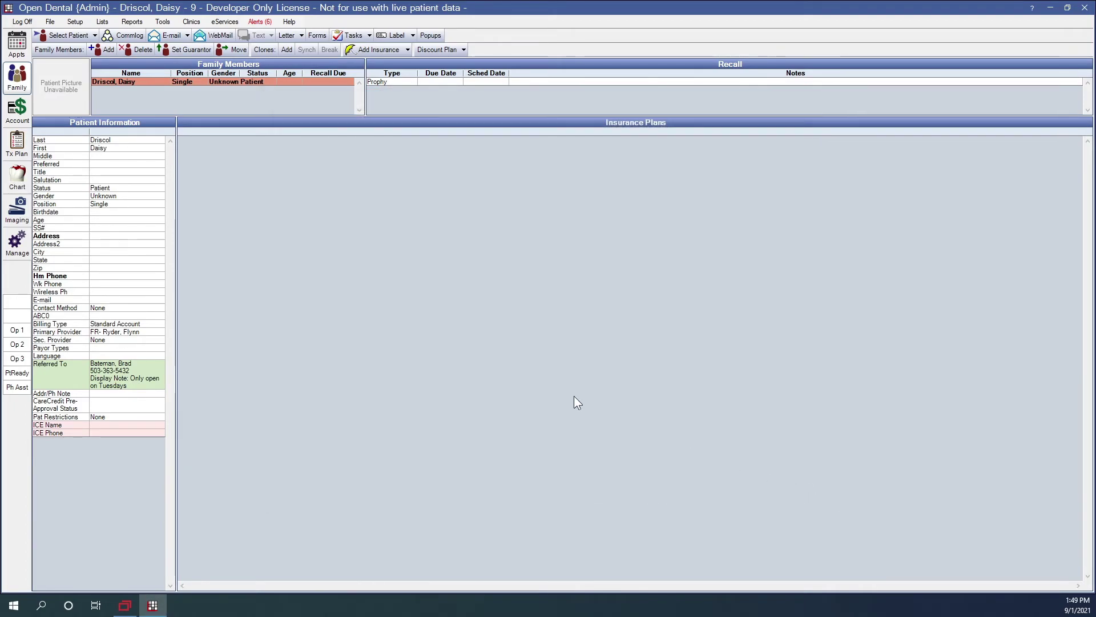
Examine the Happy Smiles Open Dental clinic's default billing type options and its setting for always assigning benefits to the patient
left_click(103, 21)
left_click(111, 58)
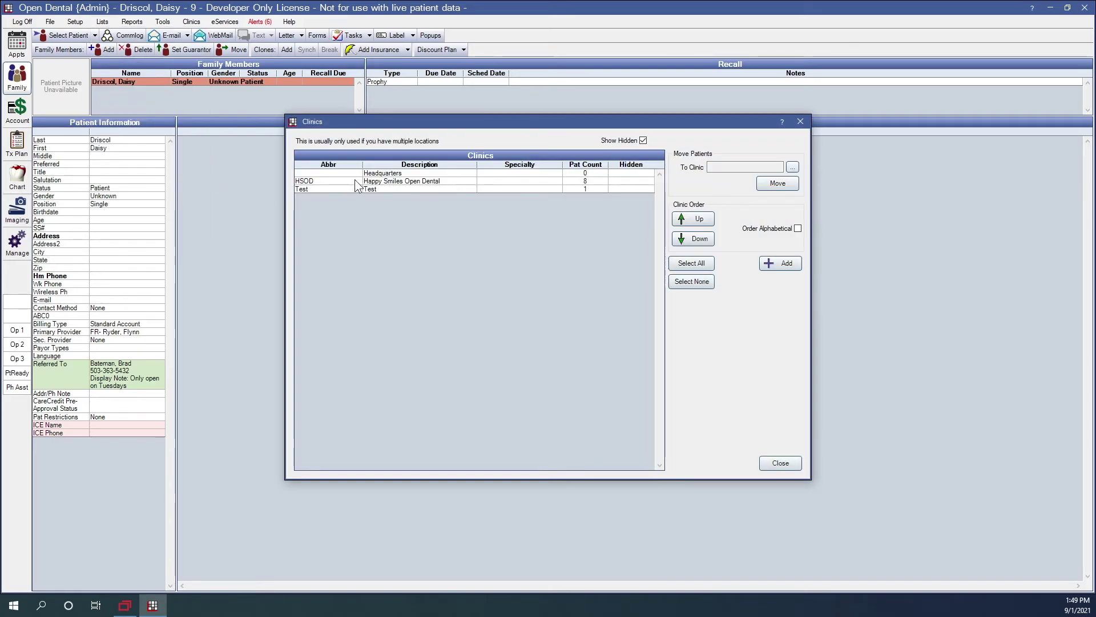
double_click(382, 183)
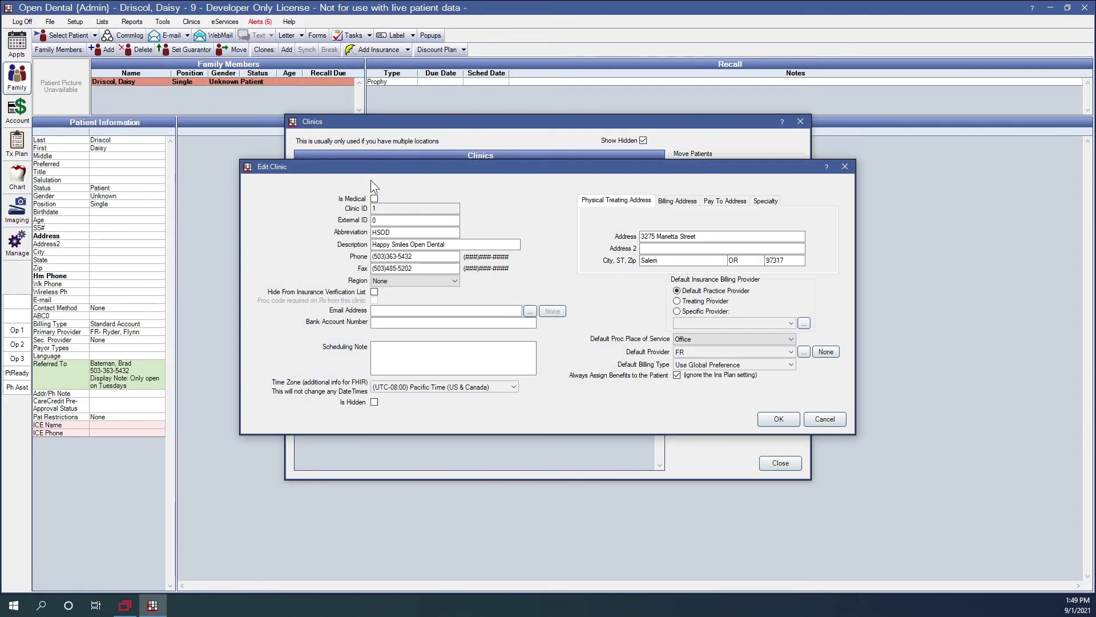
left_click(711, 366)
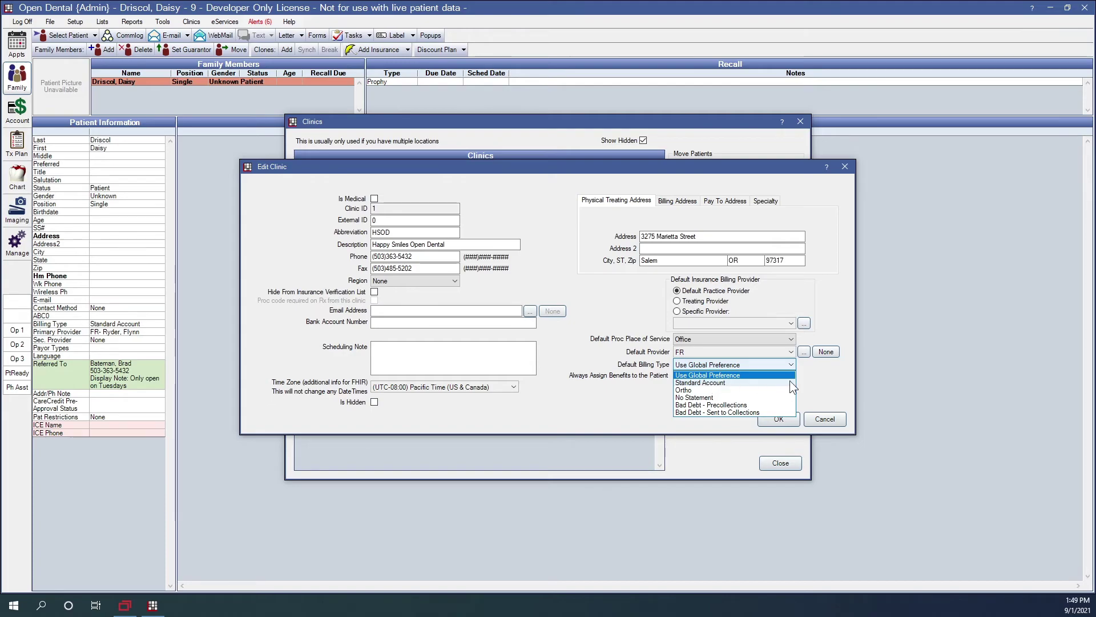
left_click(811, 381)
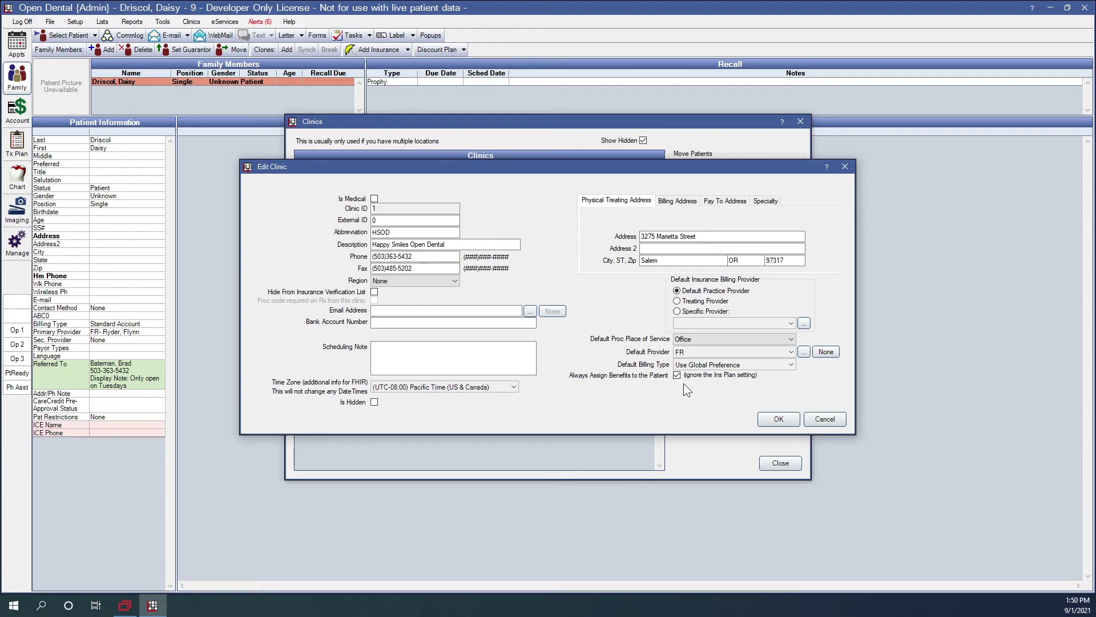
left_click(777, 419)
Try to mark the Test clinic as hidden, then leave its settings without saving
left_click(351, 189)
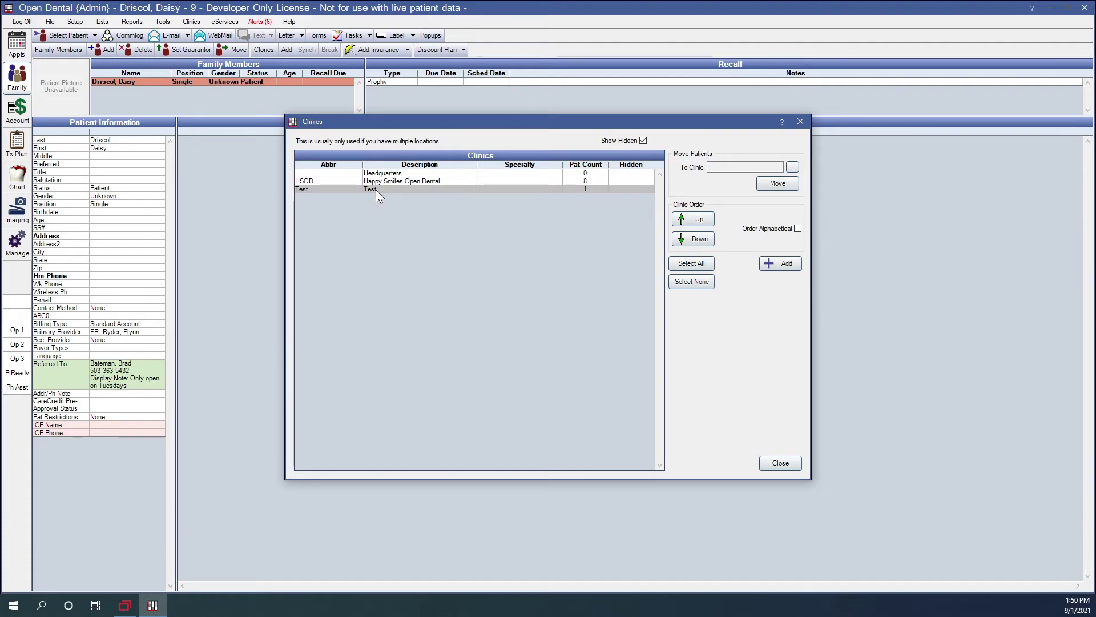
double_click(376, 190)
left_click(373, 403)
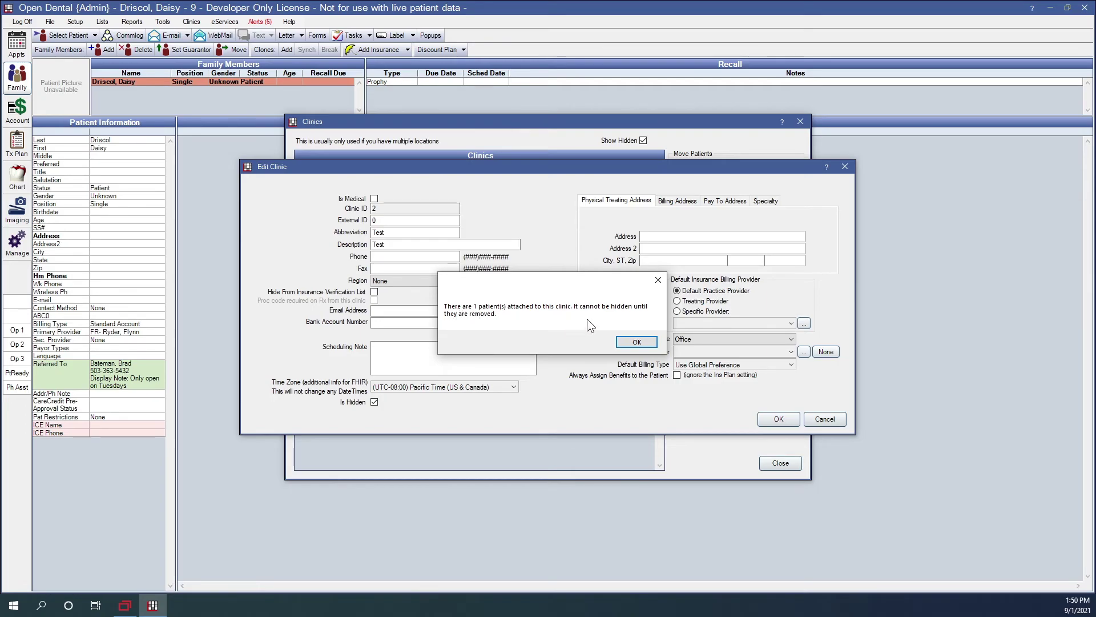
left_click(636, 342)
left_click(832, 421)
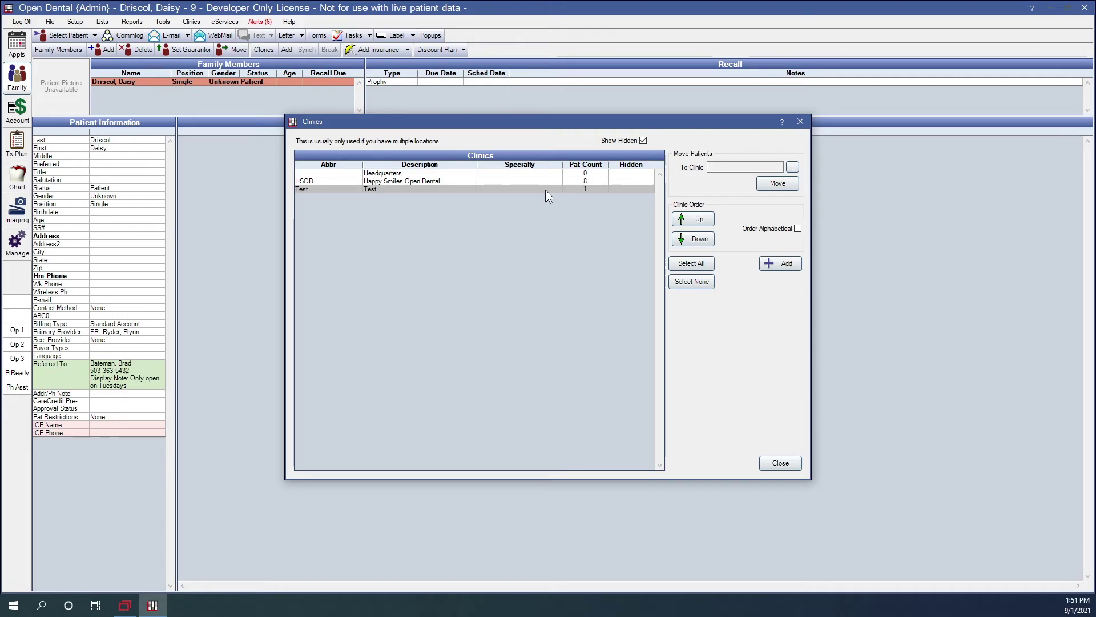
Move all patients of the Test clinic to the HSOD clinic
left_click(793, 167)
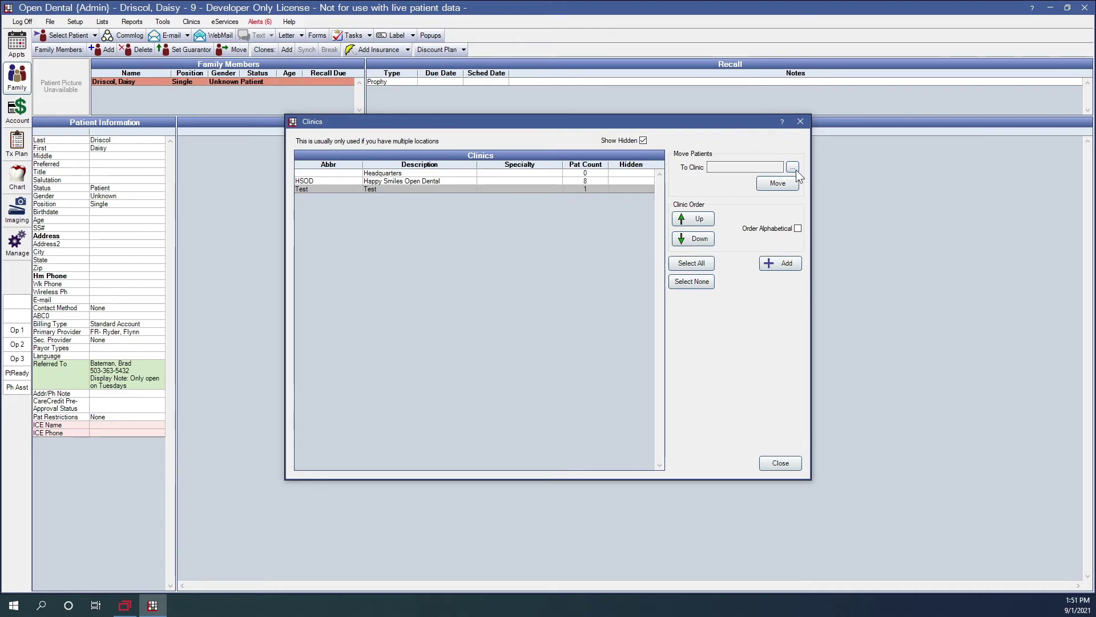
left_click(441, 180)
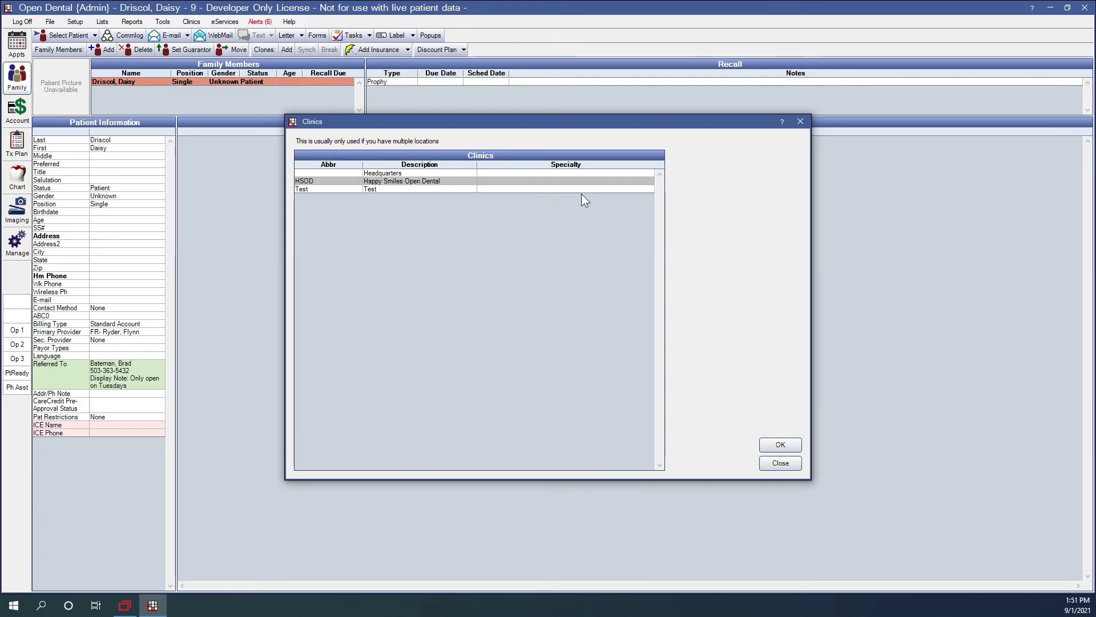
left_click(781, 444)
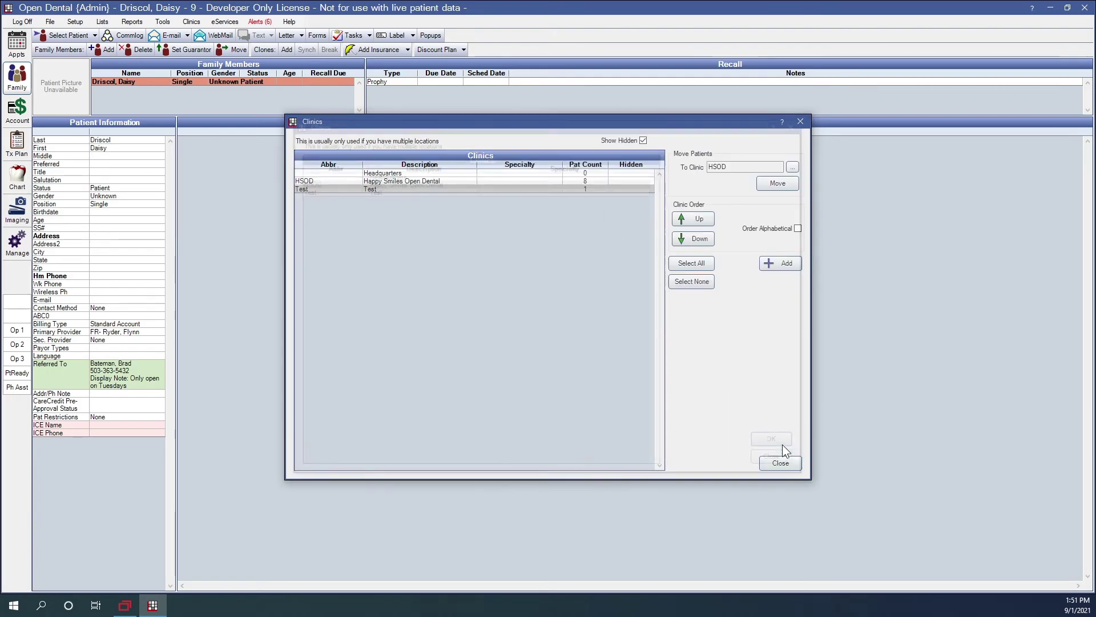
left_click(786, 184)
left_click(577, 346)
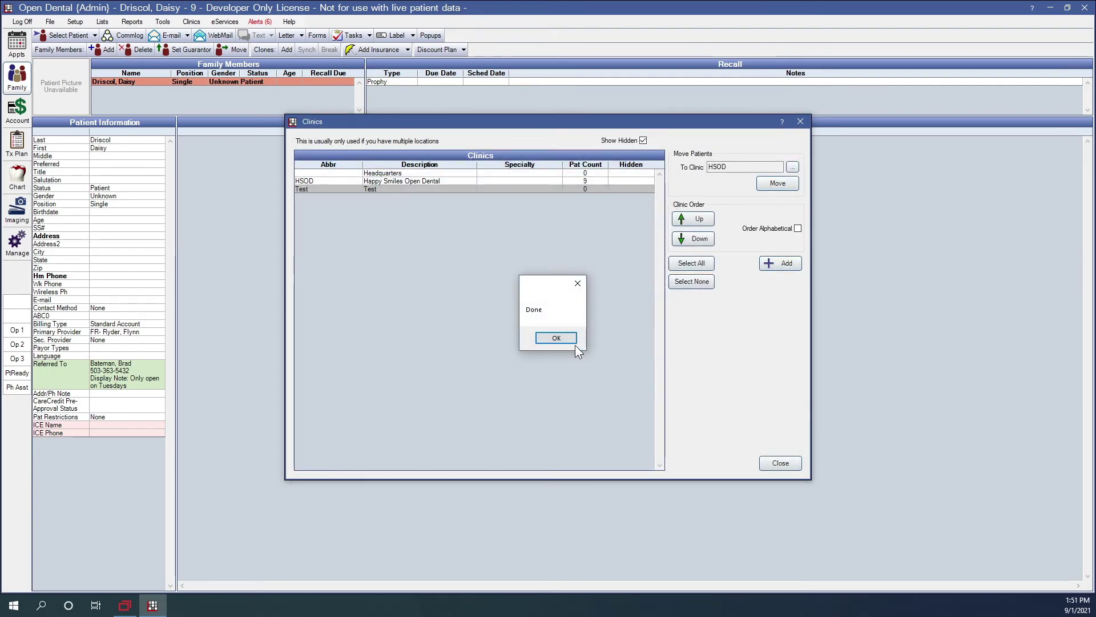
left_click(554, 340)
Mark the Test clinic as hidden and save its settings
double_click(404, 190)
left_click(374, 402)
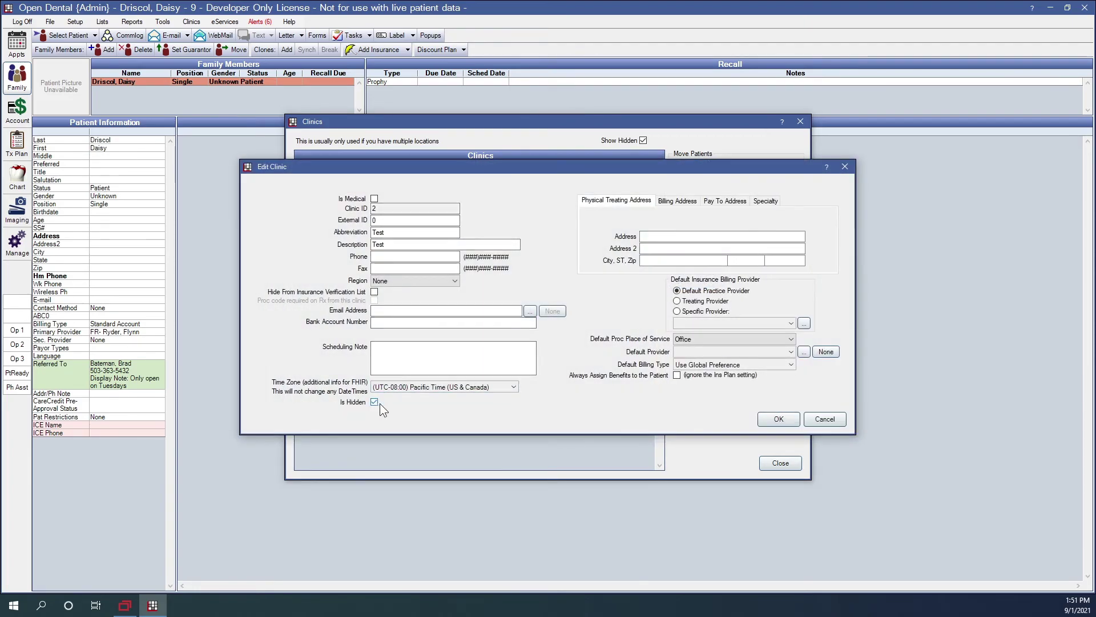
left_click(776, 419)
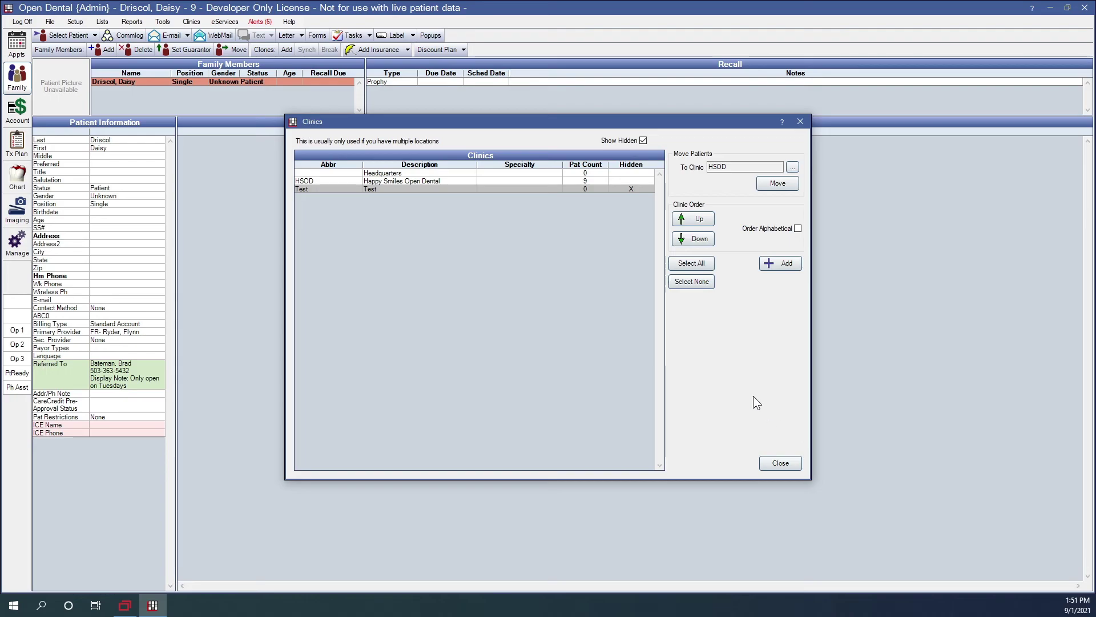
Clear the Test clinic's hidden setting, save it, and close the clinic list
double_click(625, 189)
left_click(374, 402)
left_click(768, 419)
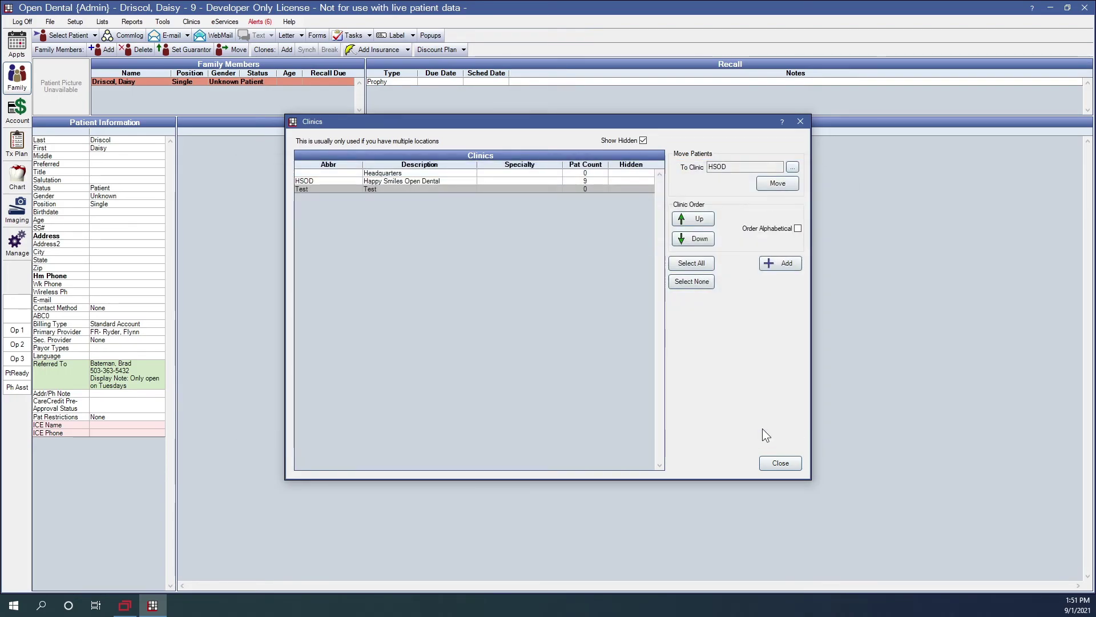
left_click(780, 463)
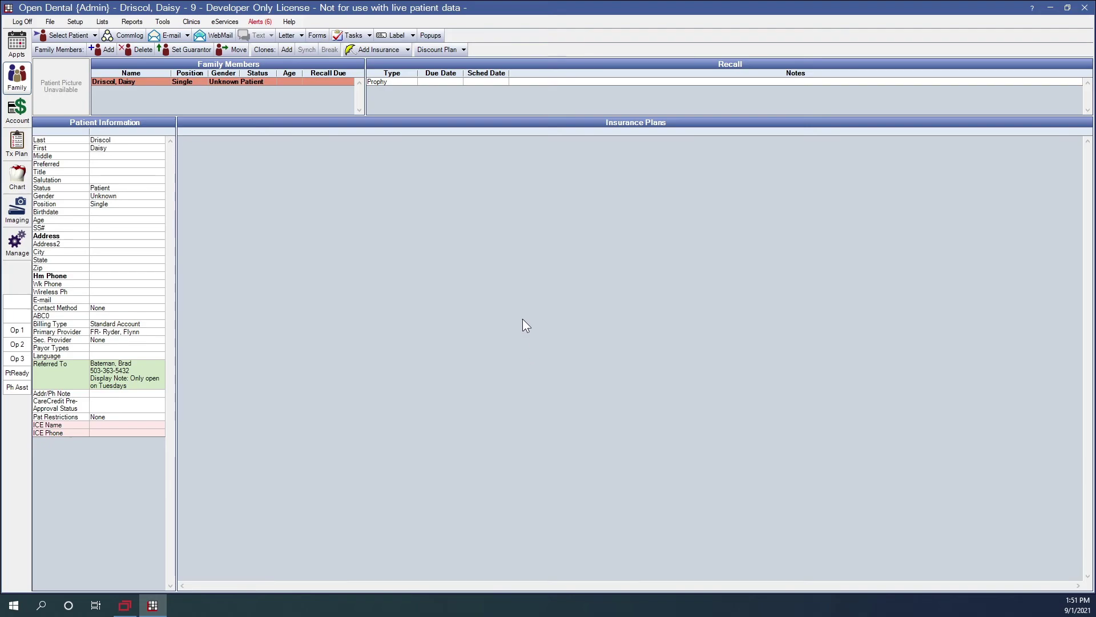
Open the custom Excuse Letter sheet definition for editing
left_click(75, 21)
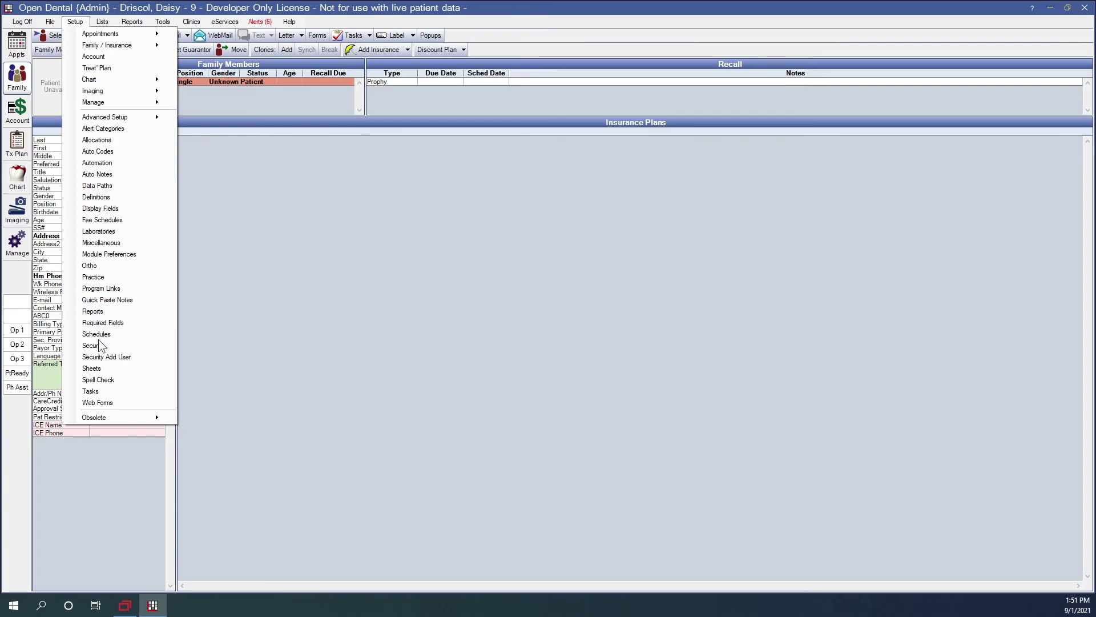
left_click(97, 369)
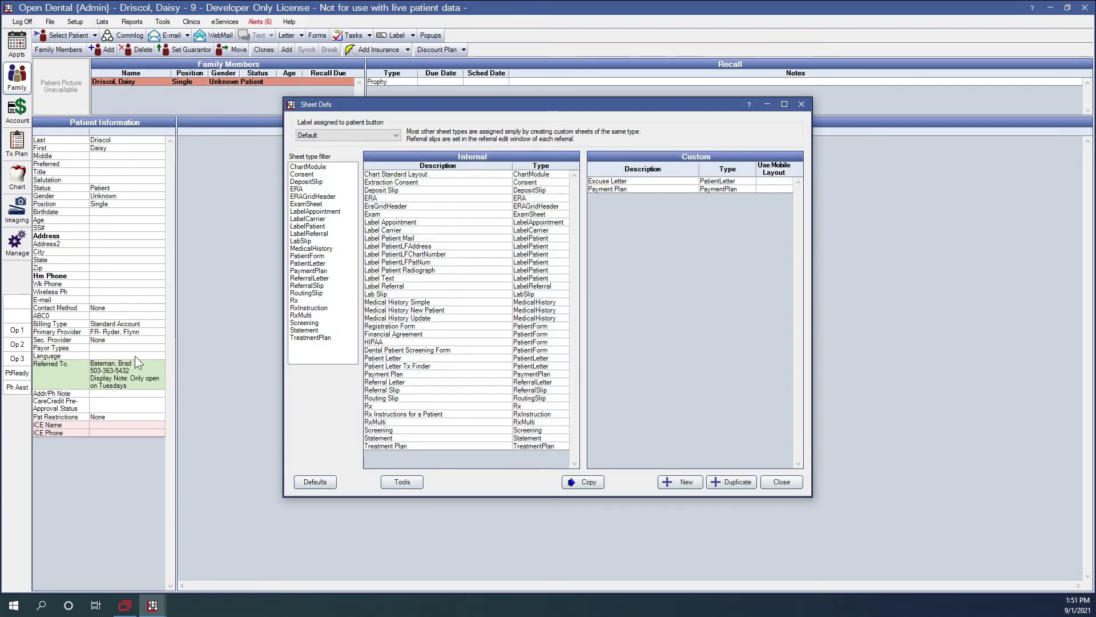
left_click(629, 180)
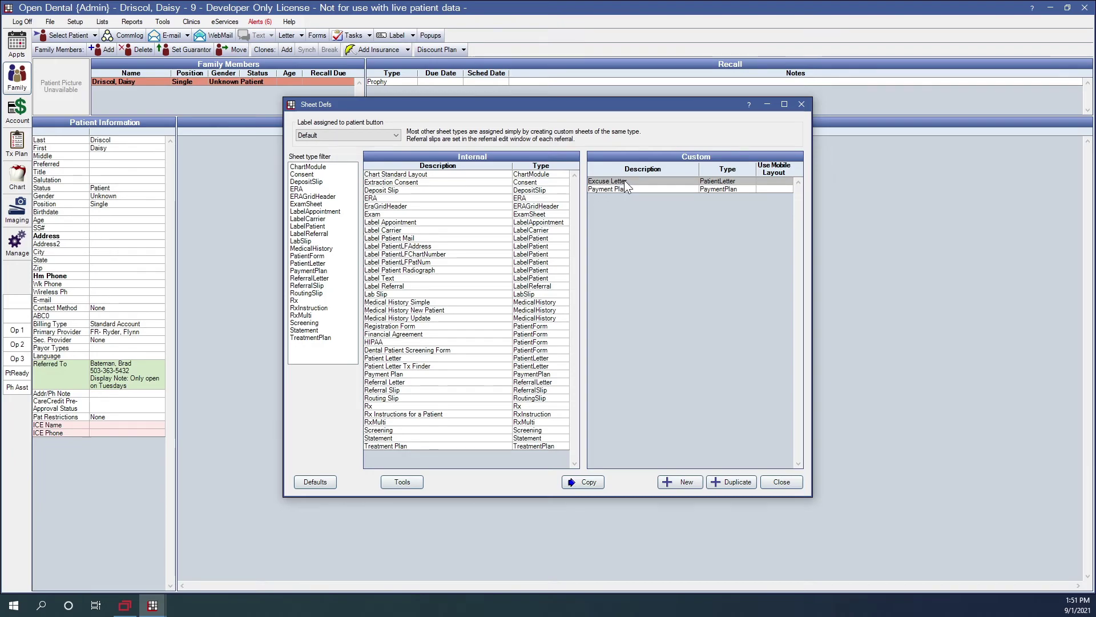
double_click(624, 181)
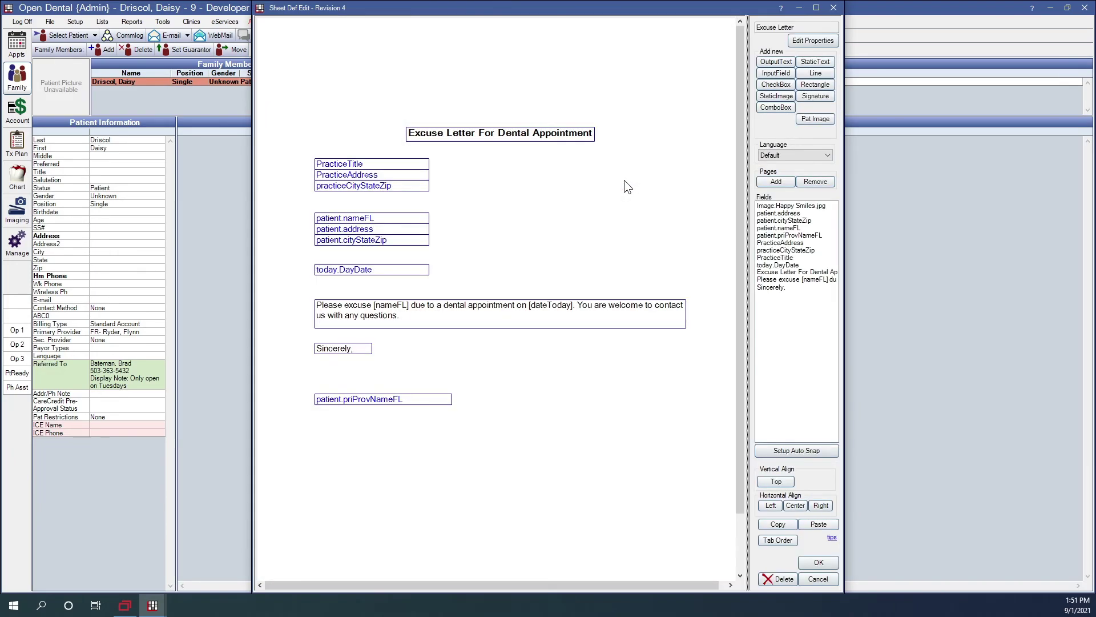
Import Happy Smiles.jpg as a new static image in the Excuse Letter sheet
left_click(781, 97)
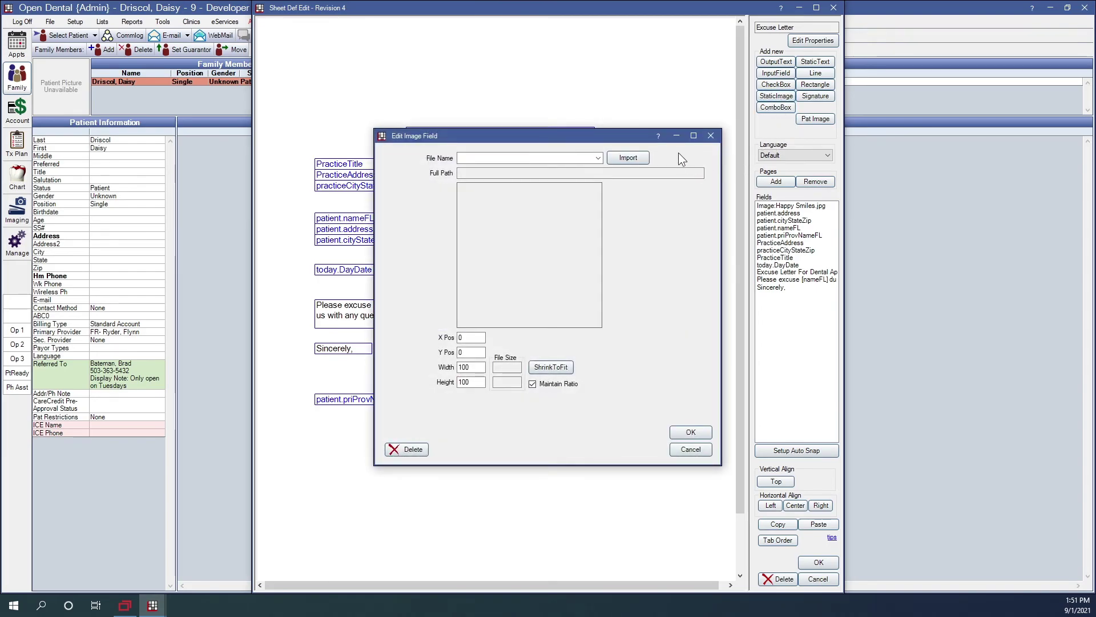
left_click(624, 160)
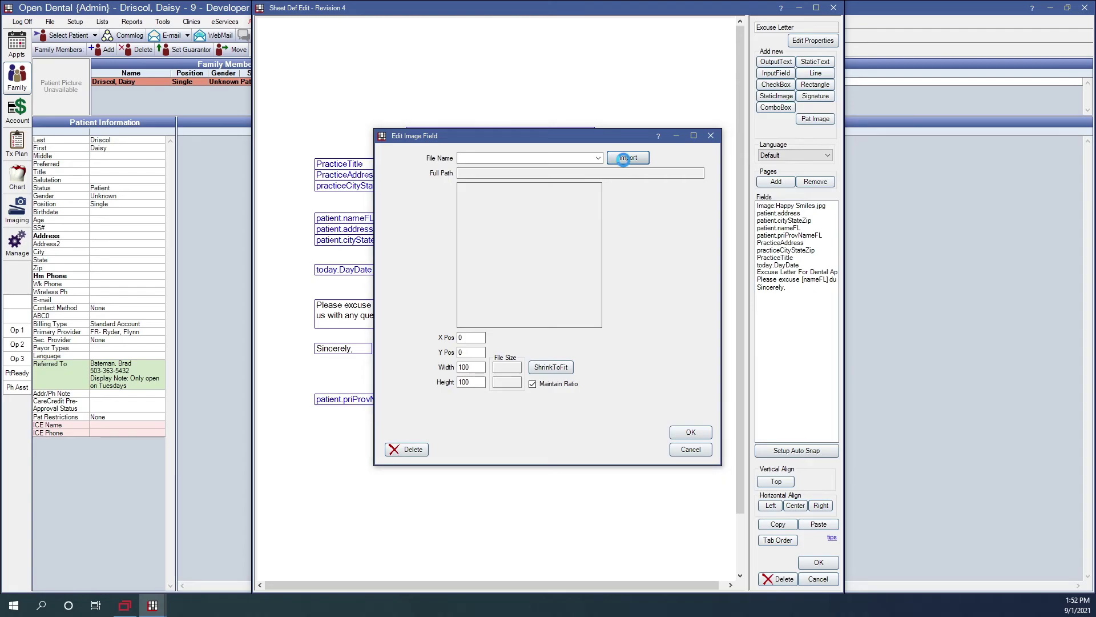
left_click(584, 233)
left_click(820, 418)
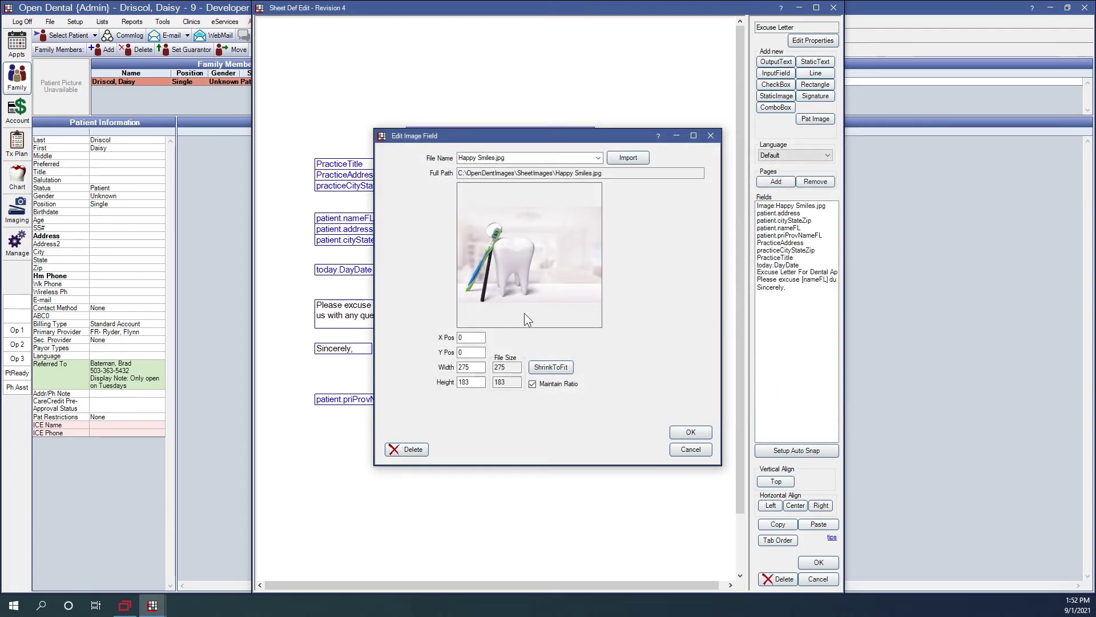
left_click(704, 430)
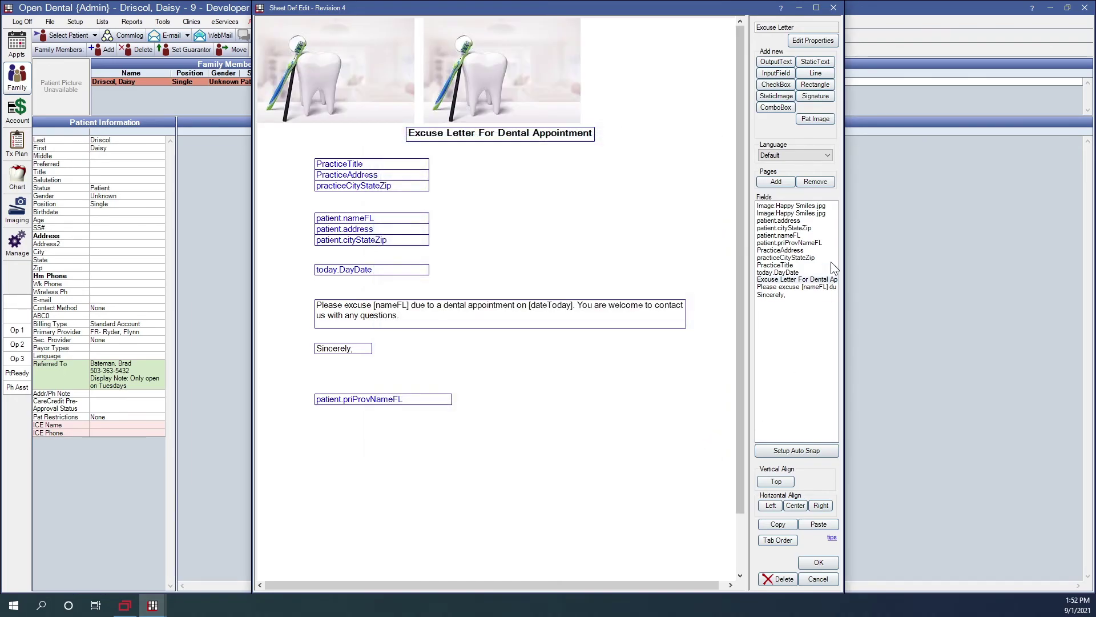
Delete the newly added Happy Smiles image from the Excuse Letter, save the sheet, and close the sheet definitions
double_click(790, 206)
left_click(425, 448)
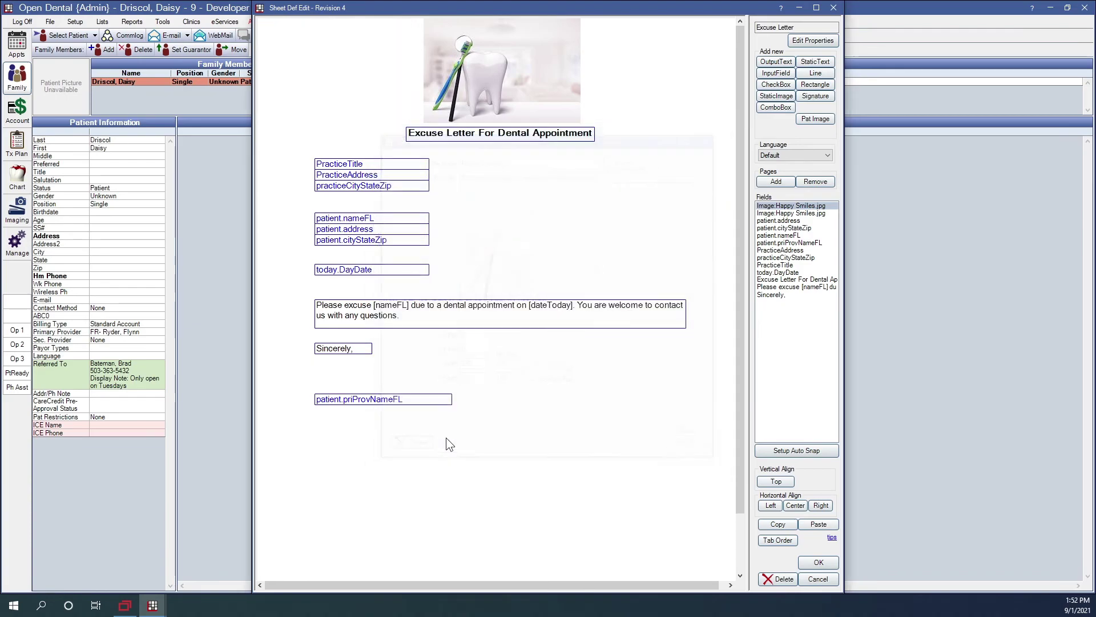
left_click(817, 563)
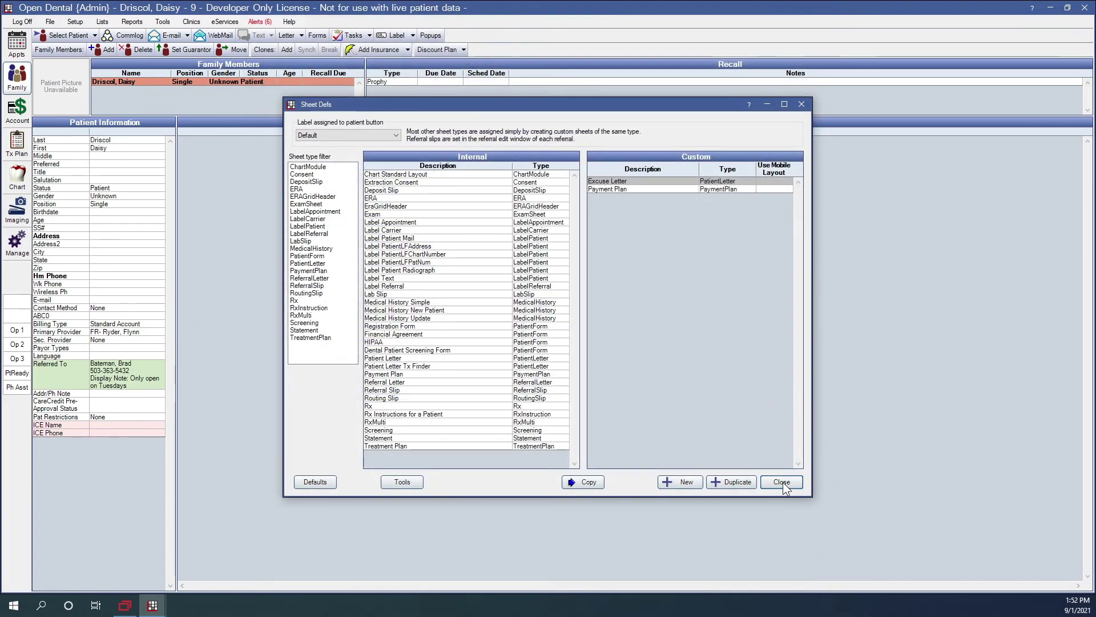
left_click(782, 482)
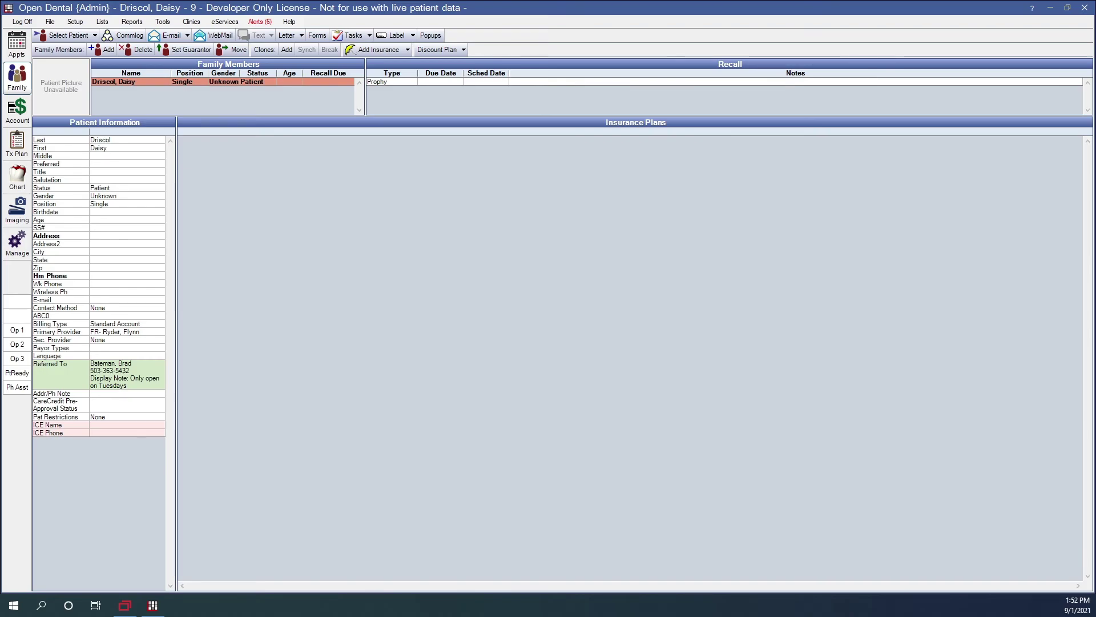
Switch to File Explorer and open the SheetImages folder inside OpenDentImages on the C: drive
key("super+e")
left_click_drag(303, 316, 406, 67)
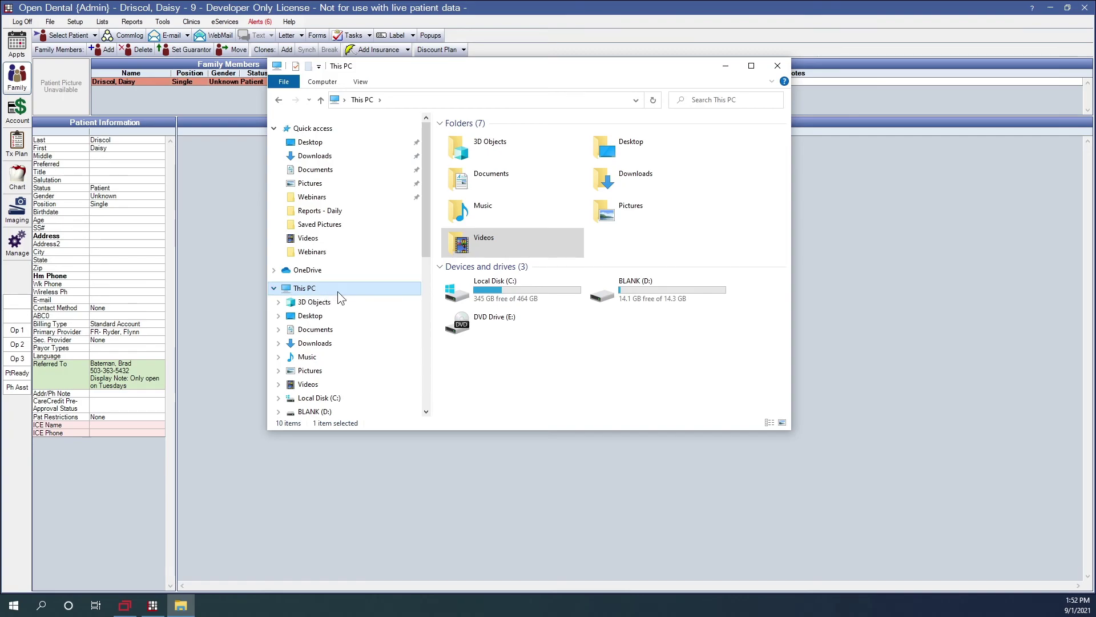
double_click(484, 292)
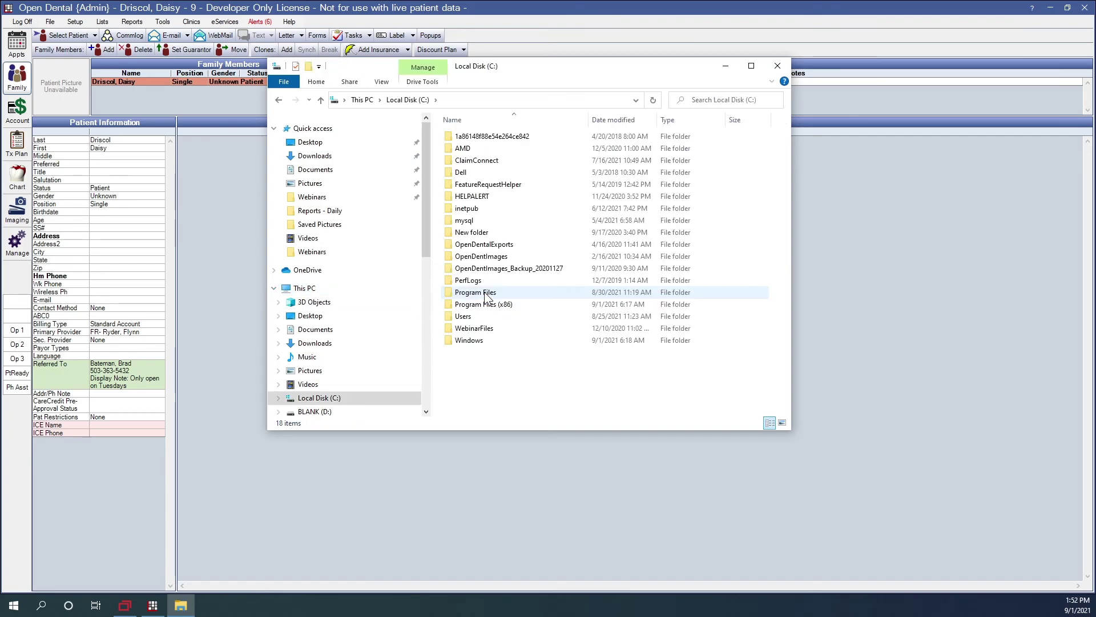
left_click(491, 258)
double_click(494, 258)
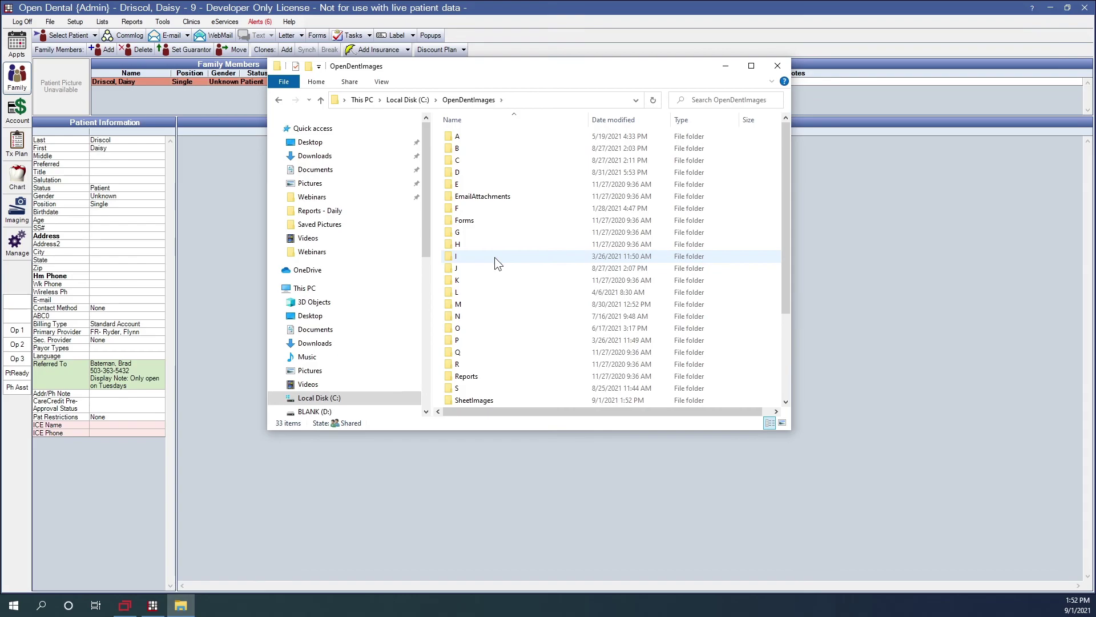
scroll(495, 257, "down", 3)
double_click(473, 292)
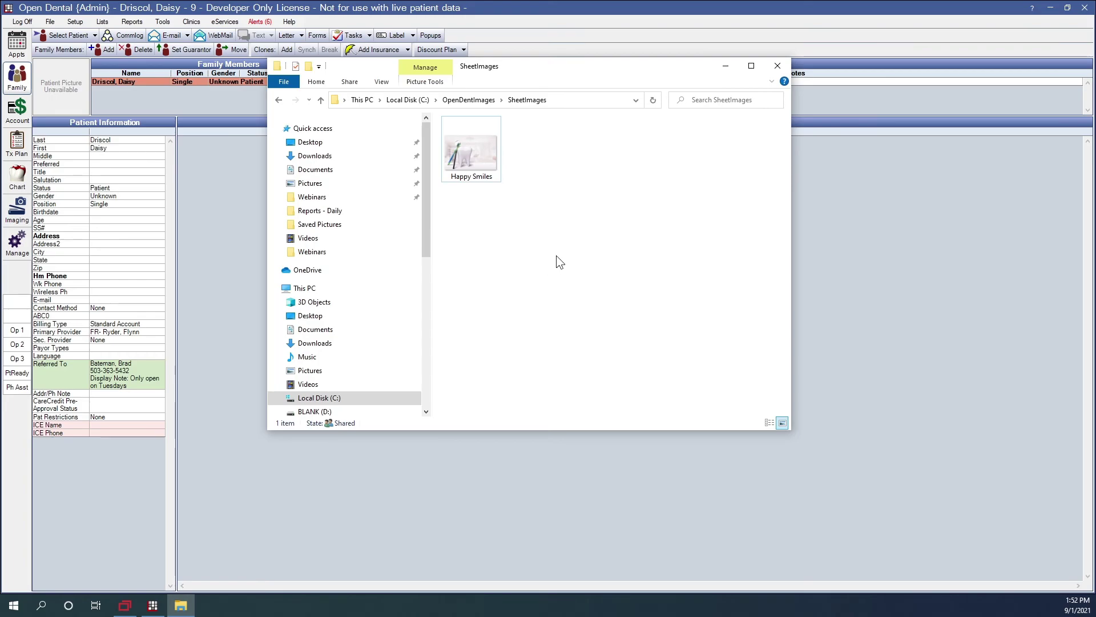
scroll(343, 234, "down", 1)
Switch back to Open Dental and check the clinic IDs of Happy Smiles Open Dental and Test without changing their settings
left_click(224, 194)
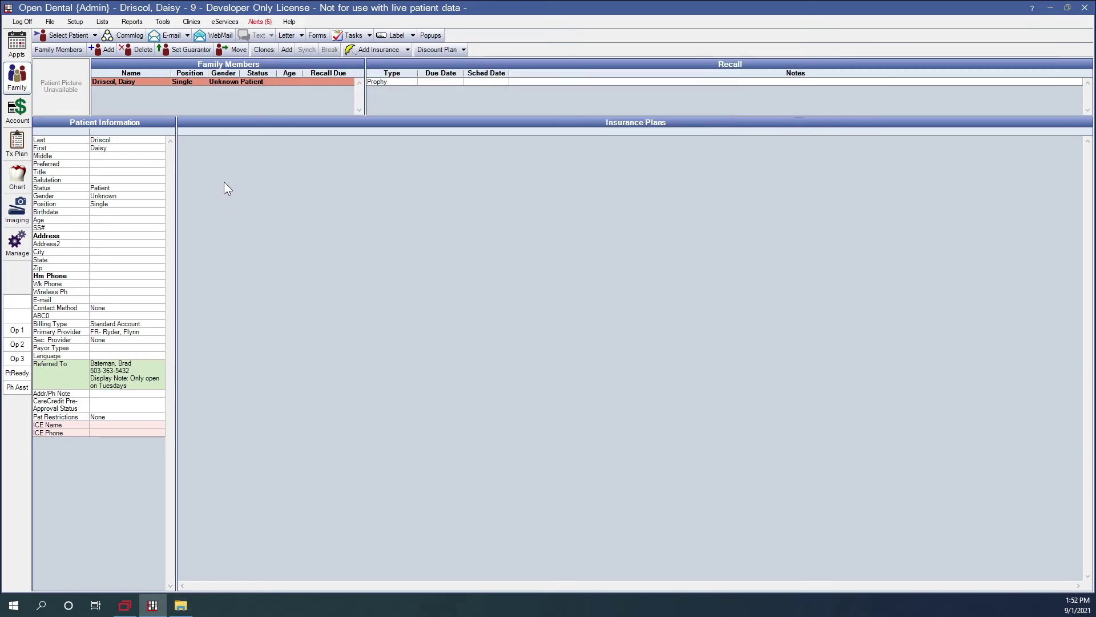
left_click(102, 22)
left_click(115, 61)
double_click(392, 181)
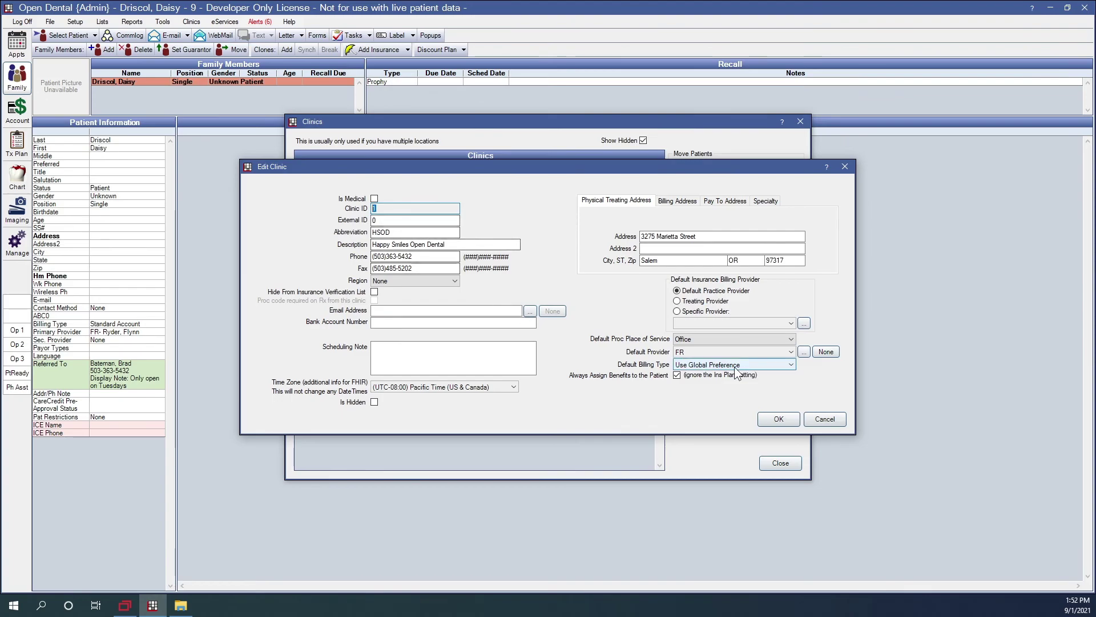
left_click(820, 417)
double_click(375, 190)
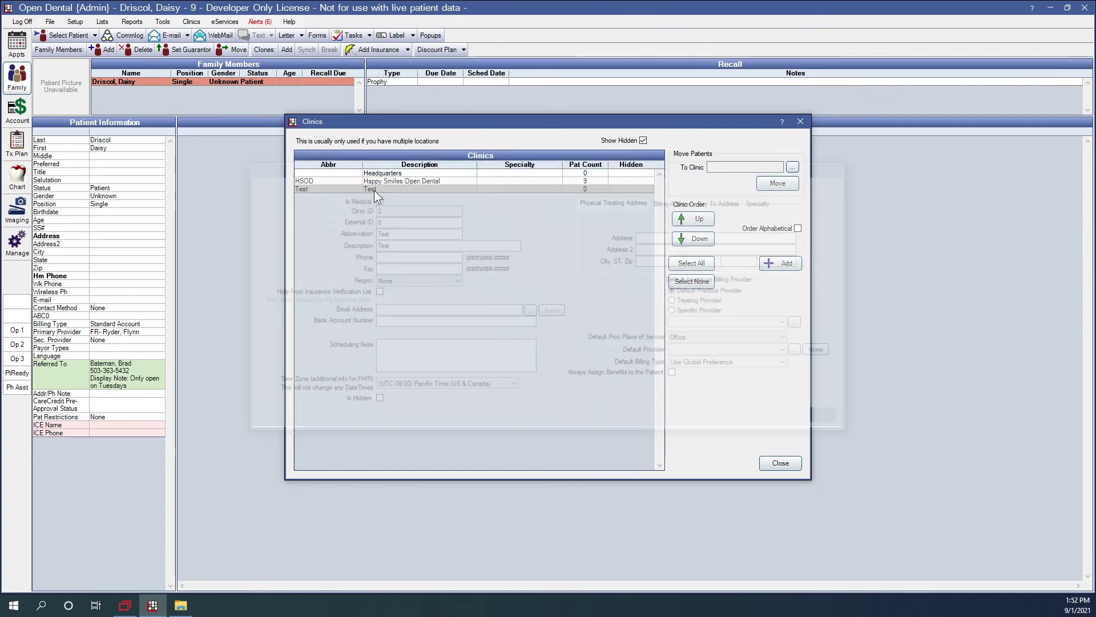
left_click(827, 419)
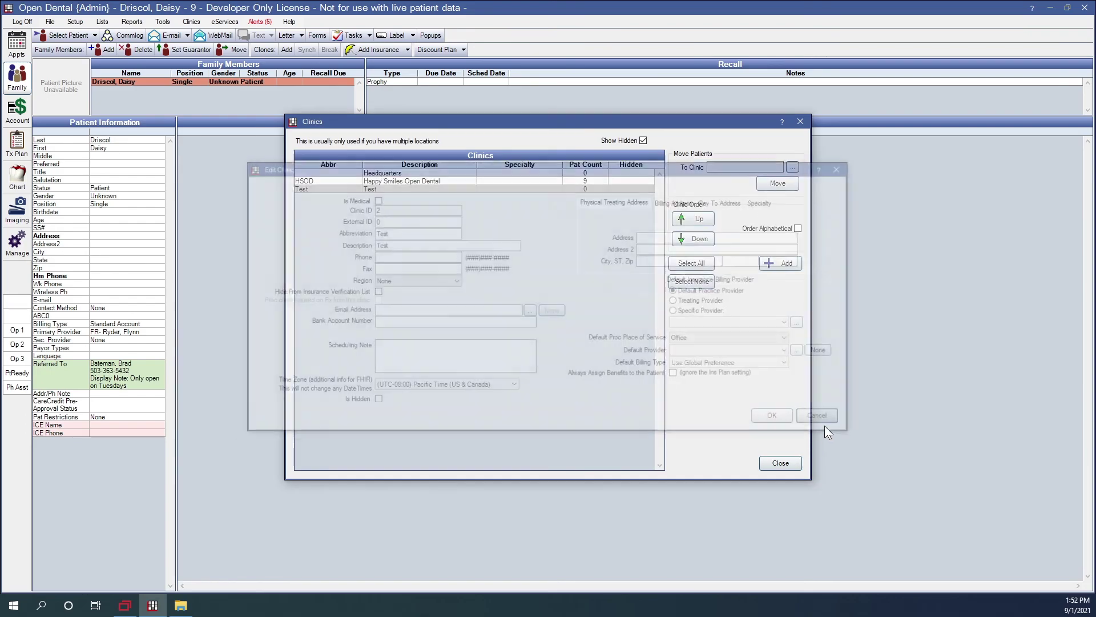
left_click(781, 464)
Return to File Explorer and create a folder named 1 inside SheetImages
left_click(182, 613)
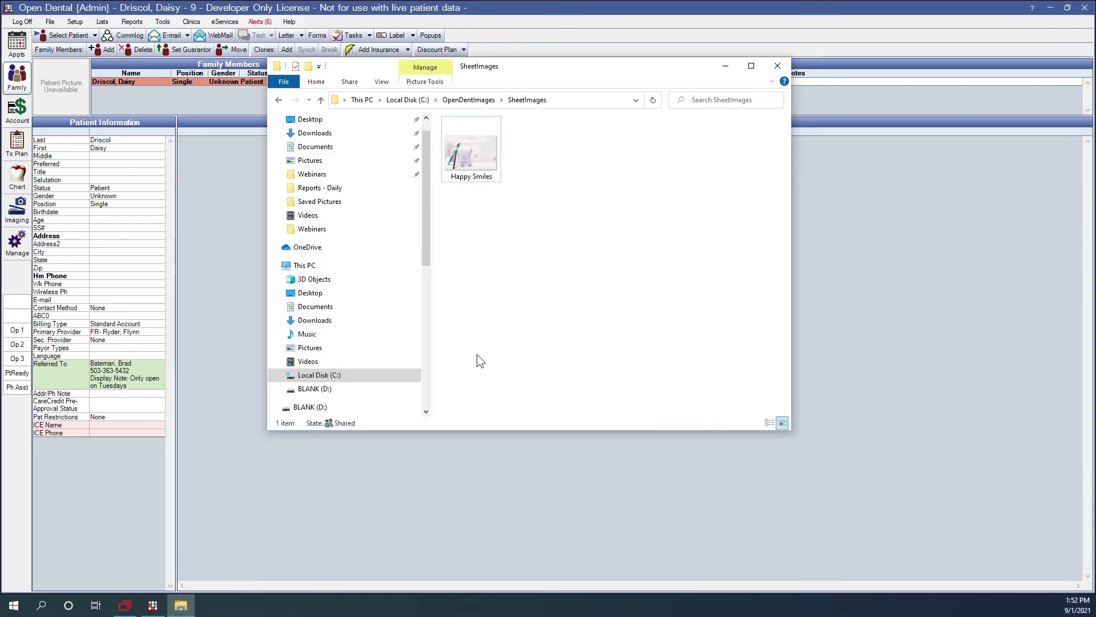
right_click(502, 230)
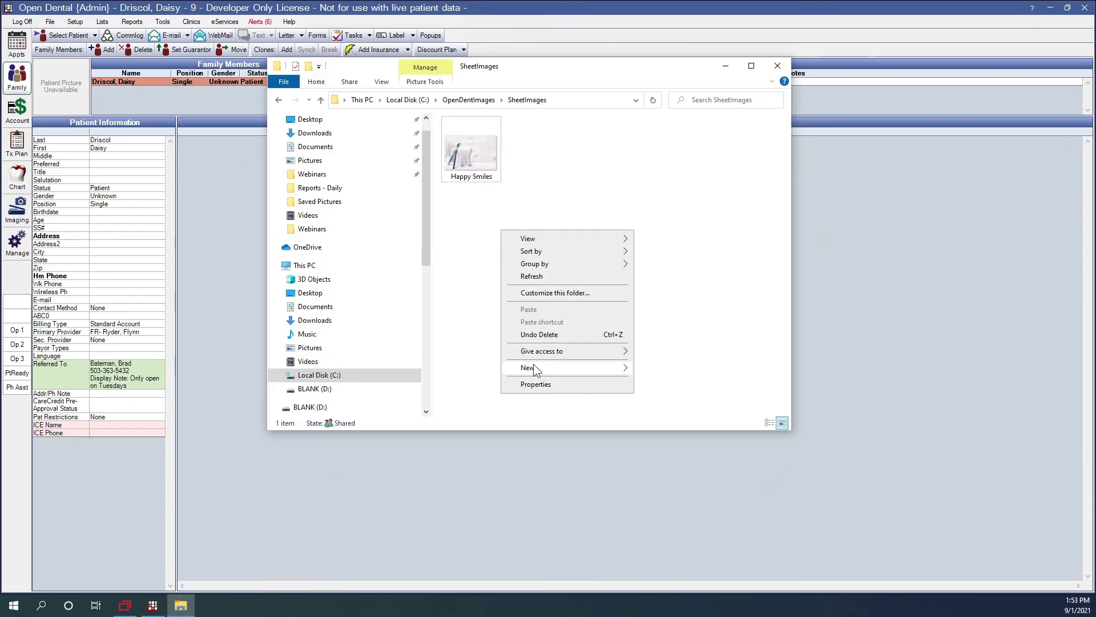
mouse_move(533, 368)
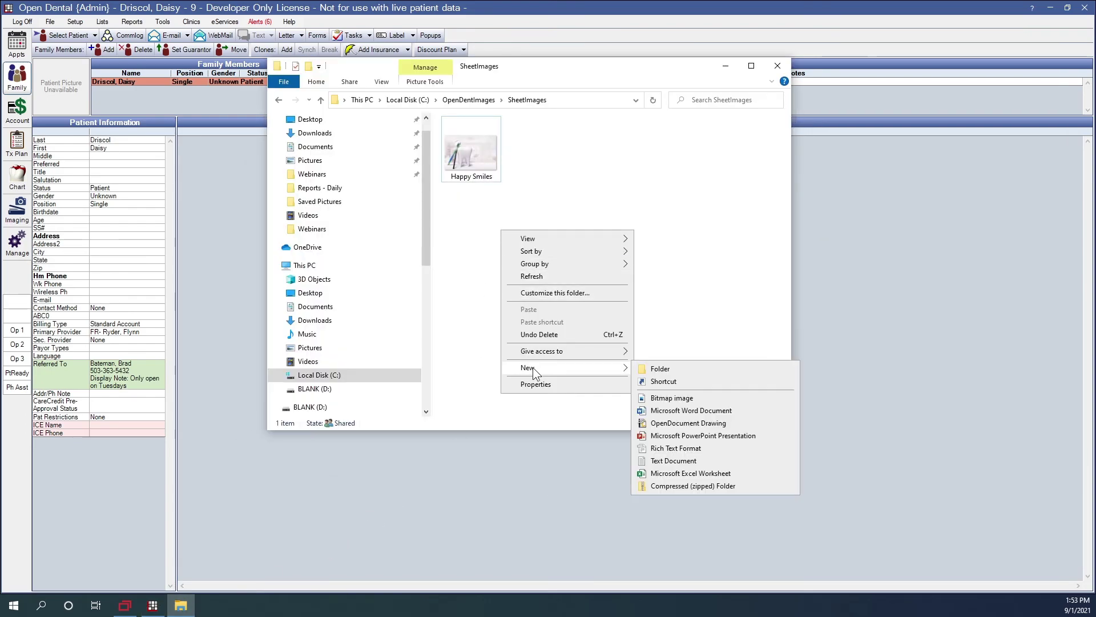
left_click(698, 368)
type("1")
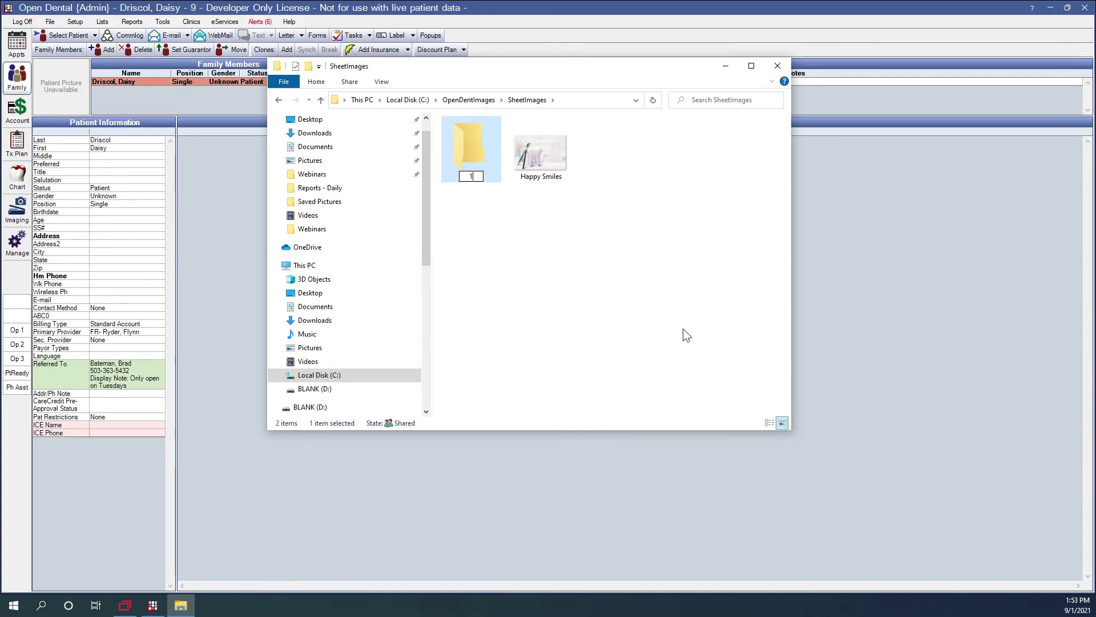
key("Return")
Create another folder named 2 inside SheetImages
right_click(536, 214)
left_click(695, 355)
type("2")
left_click(626, 306)
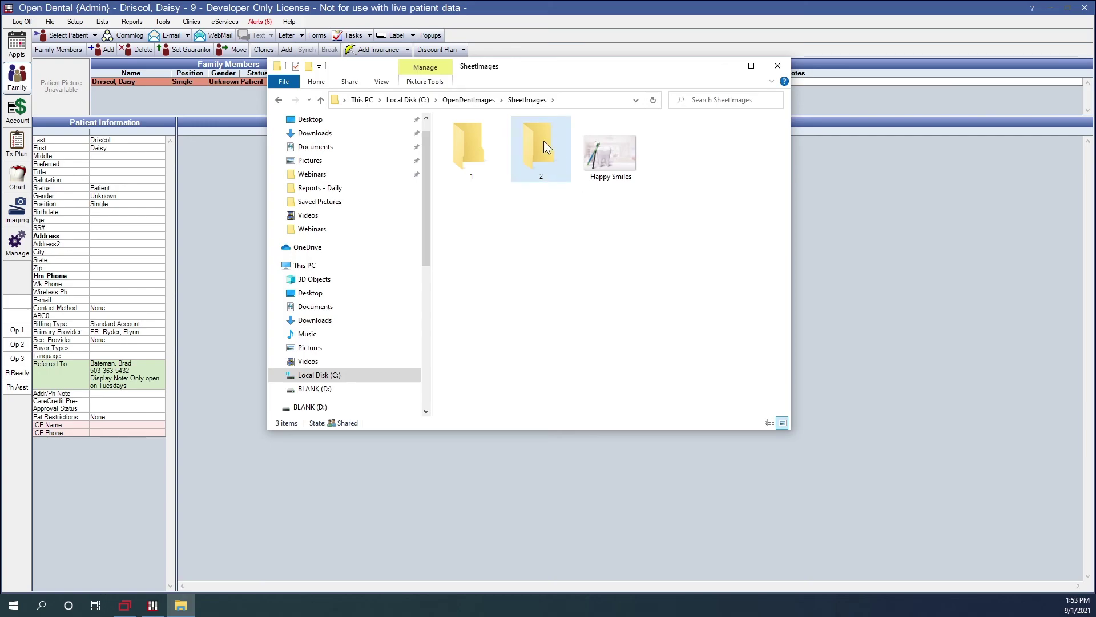
Copy the Generic image from Saved Pictures and return to the SheetImages folder
left_click(306, 164)
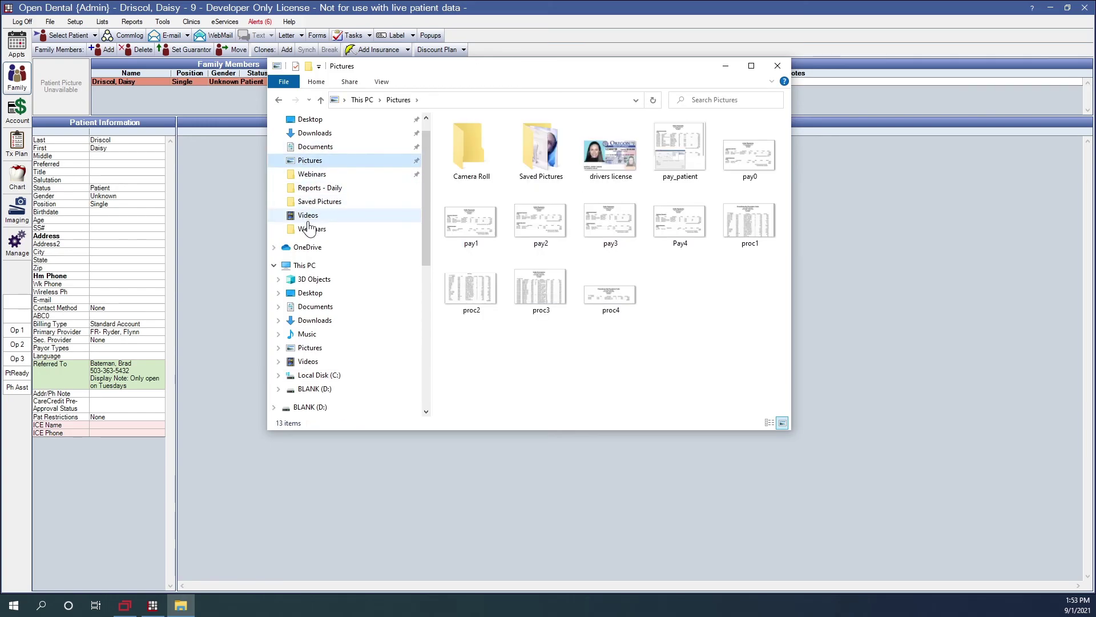
left_click(316, 204)
left_click(474, 151)
right_click(474, 151)
left_click(502, 450)
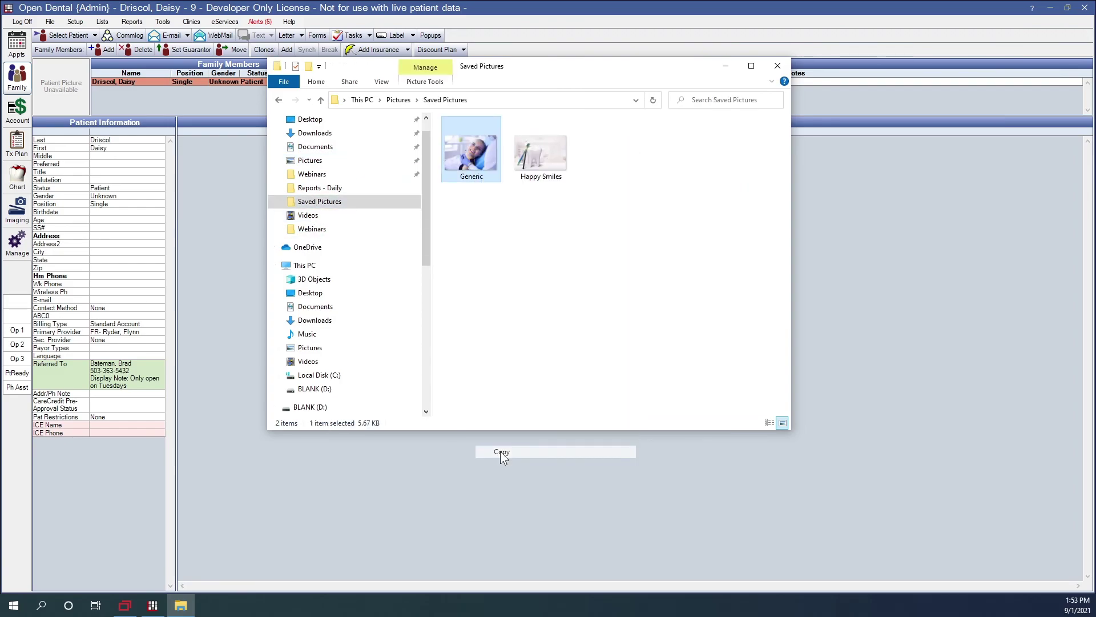
key("alt+Left")
key("alt+Left")
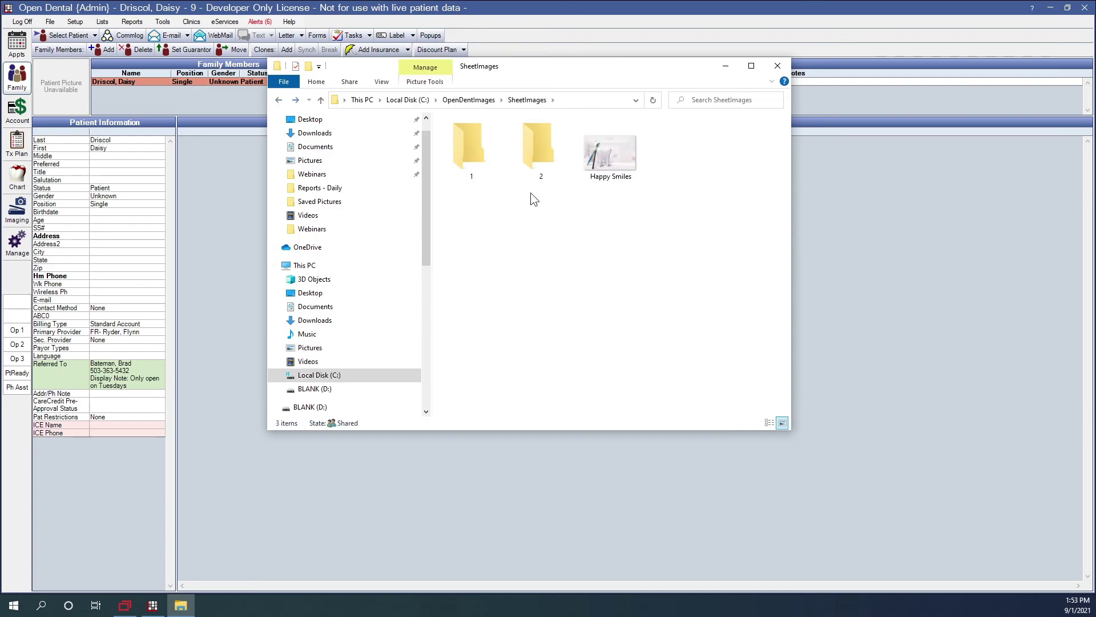
Paste the copied Generic image into folder 2 inside SheetImages
double_click(540, 142)
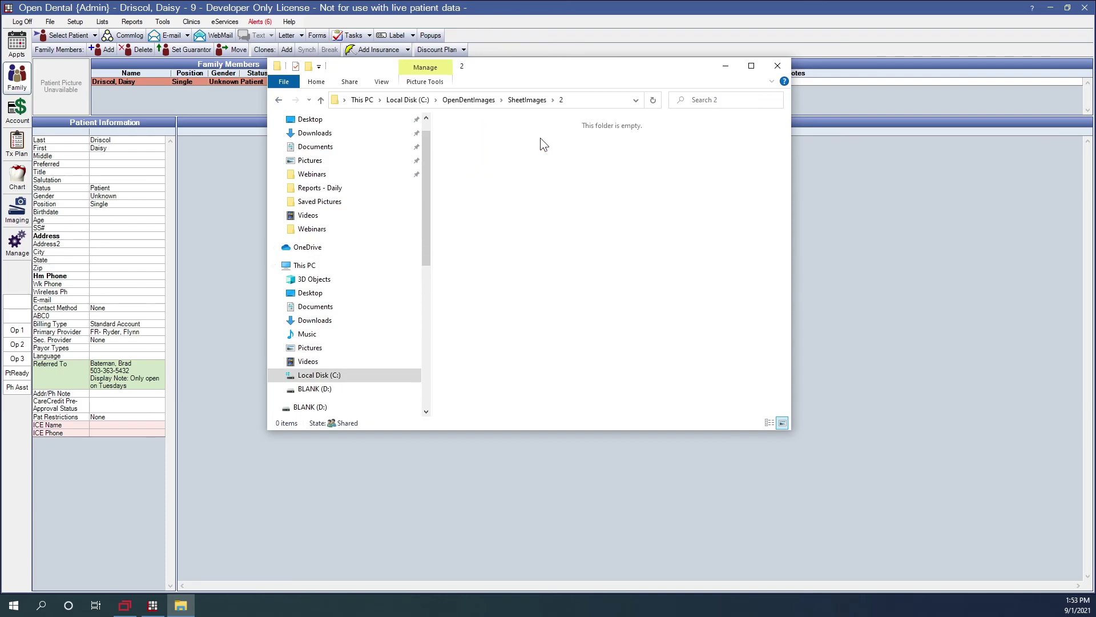
right_click(507, 200)
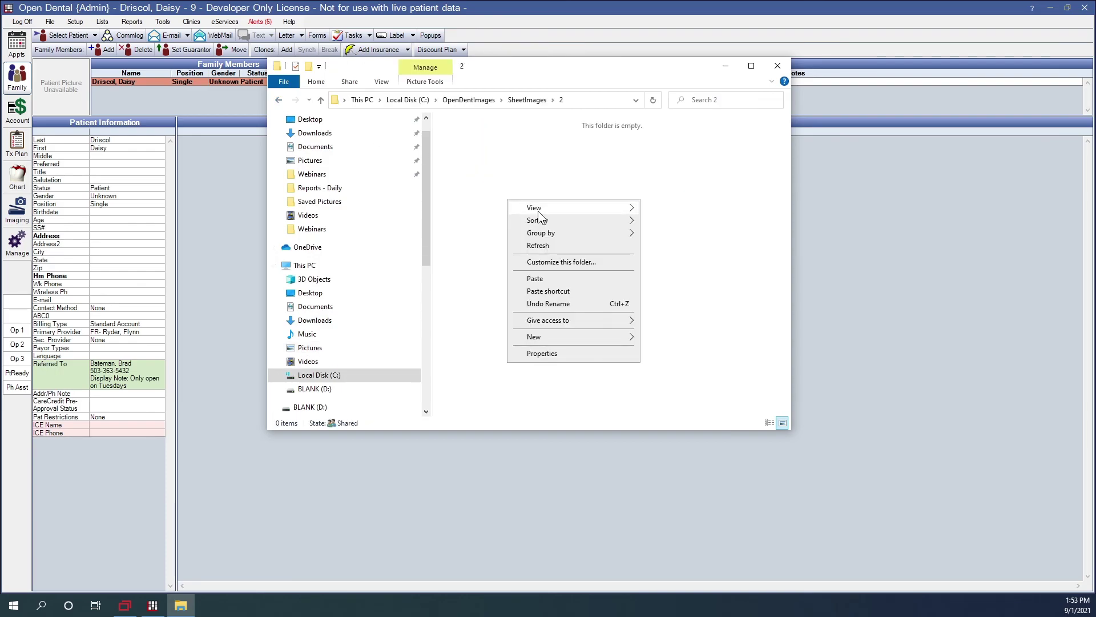
left_click(551, 280)
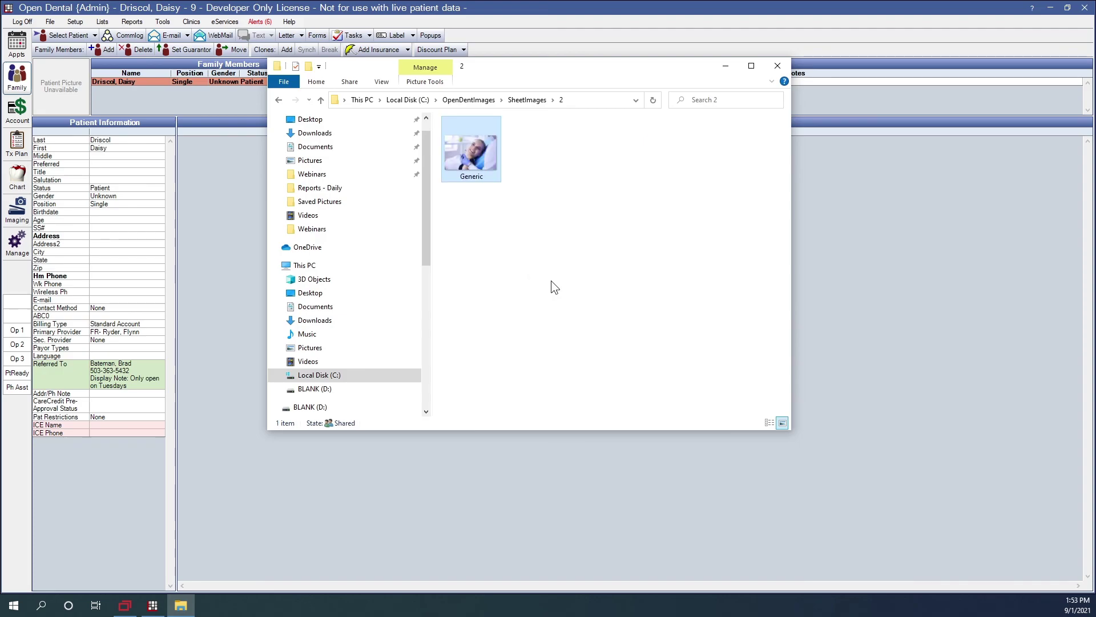
Copy the Happy Smiles image's file name in SheetImages and rename the Generic image in folder 2 to Happy Smiles
left_click(512, 102)
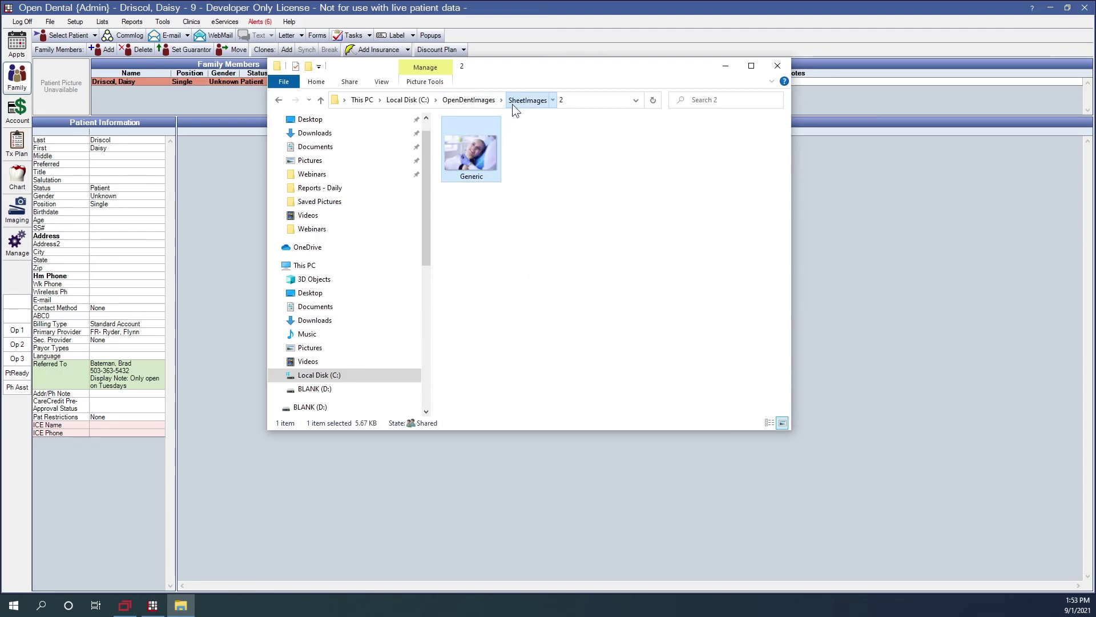
left_click(606, 161)
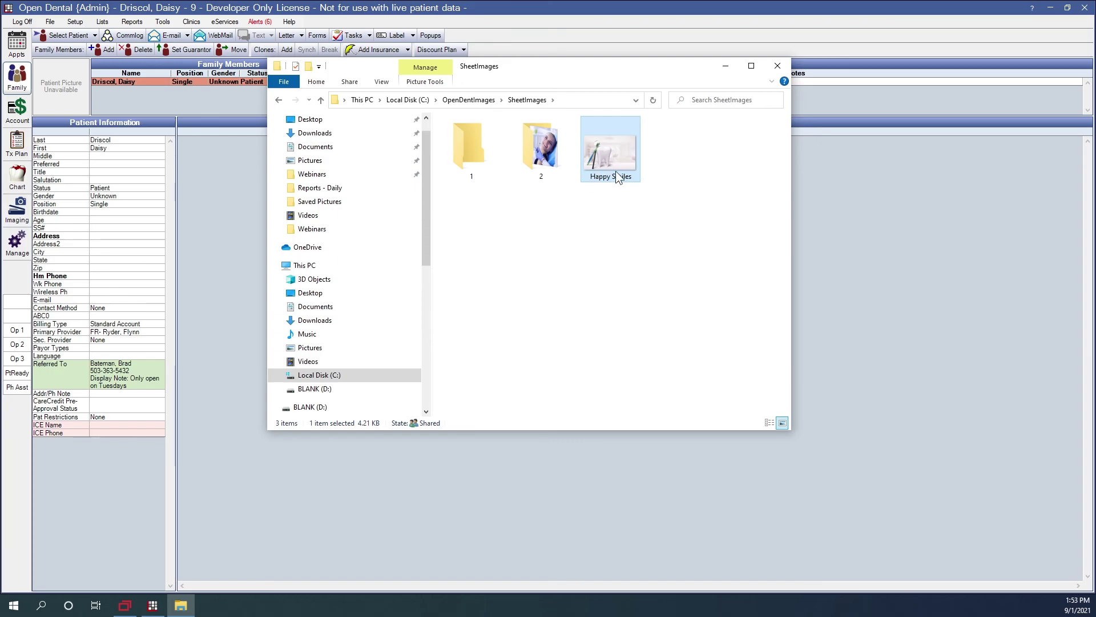
right_click(613, 174)
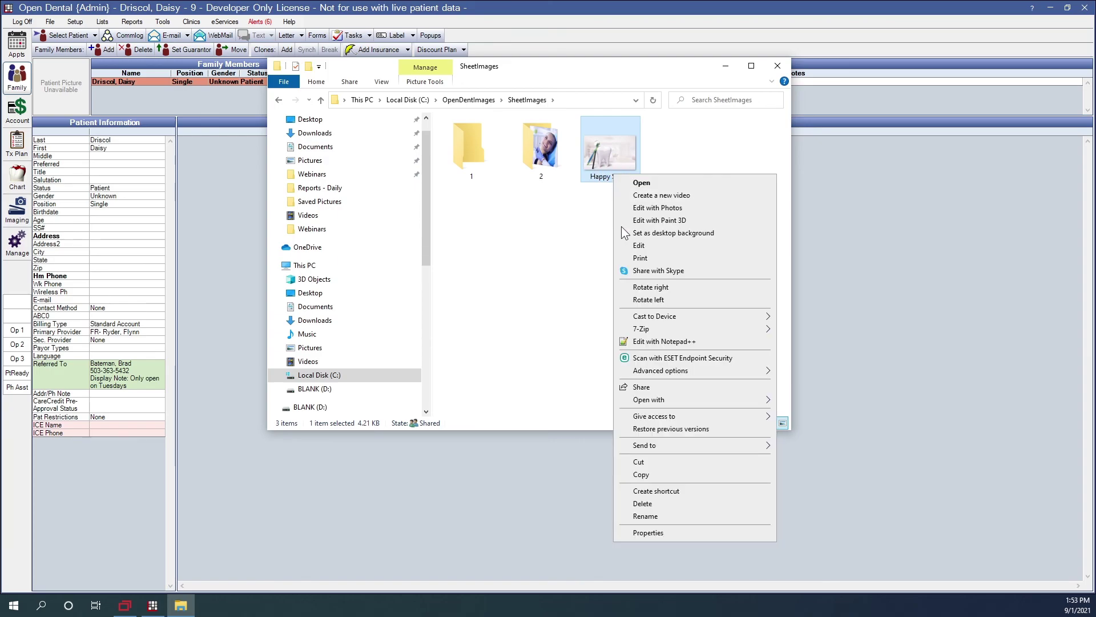
left_click(667, 516)
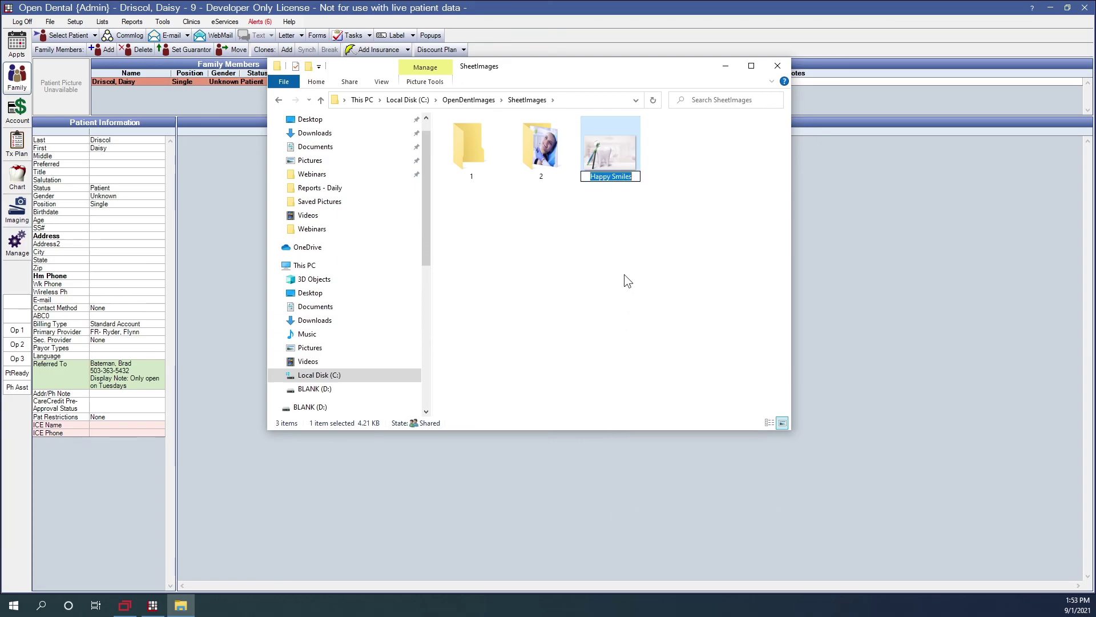
double_click(552, 167)
right_click(474, 163)
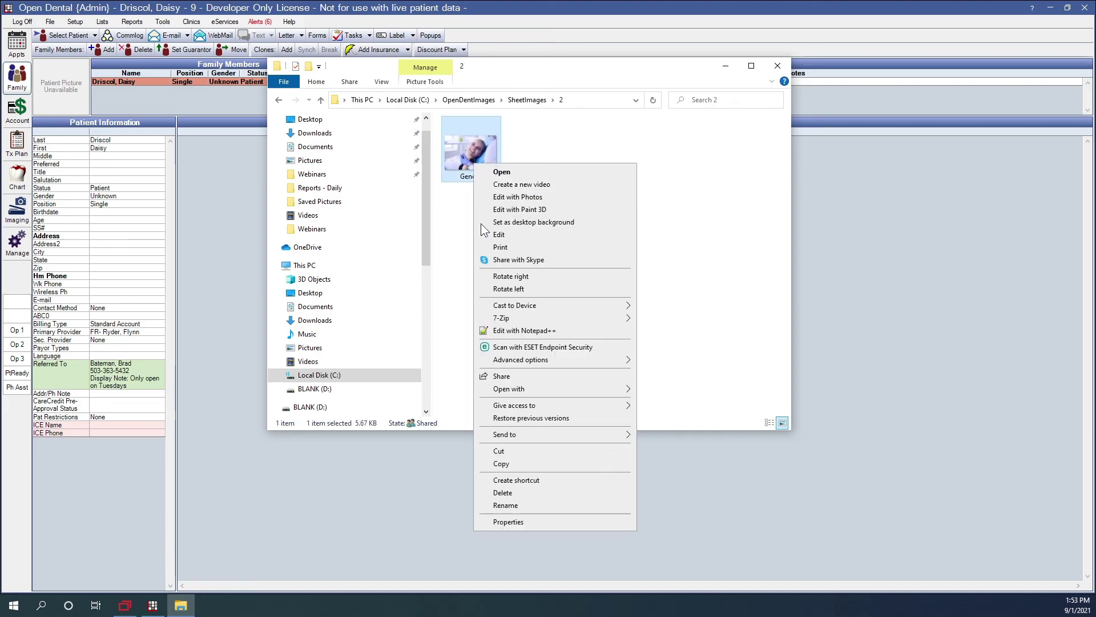
left_click(513, 504)
key("ctrl+v")
left_click(512, 235)
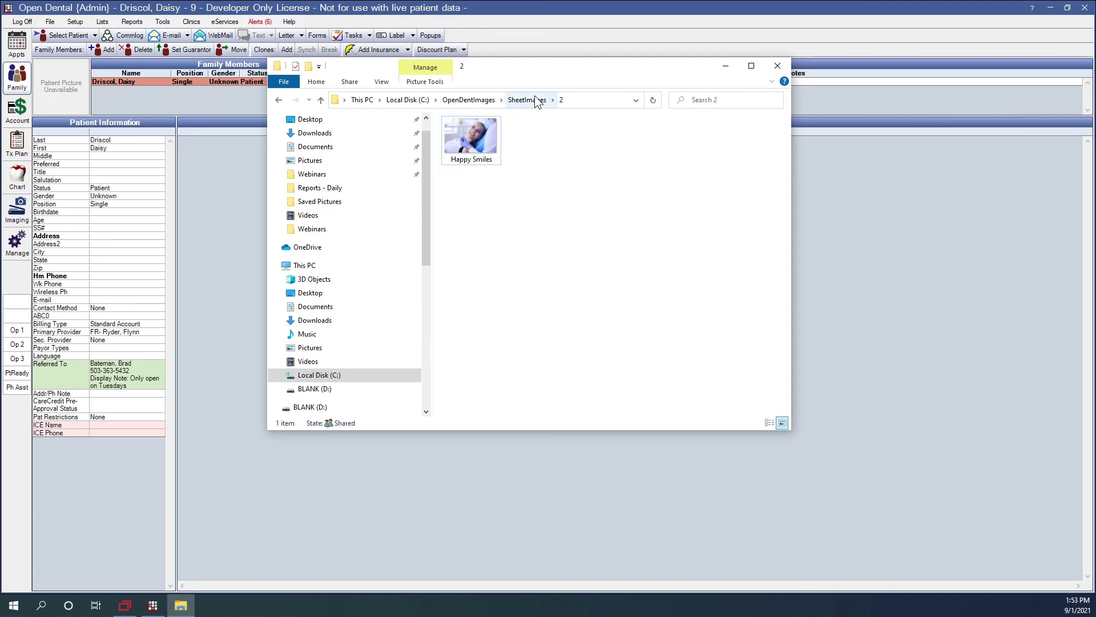
Switch back to Open Dental, select the HSOD clinic, and preview the patient's Excuse Letter to check its image, closing it without saving
left_click(724, 66)
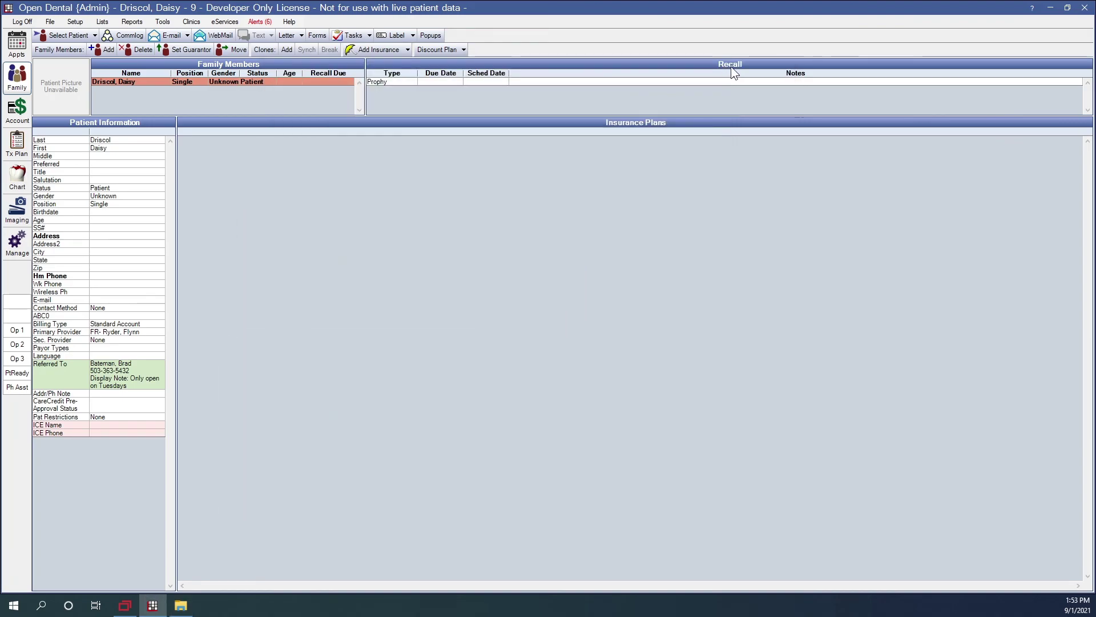
left_click(191, 21)
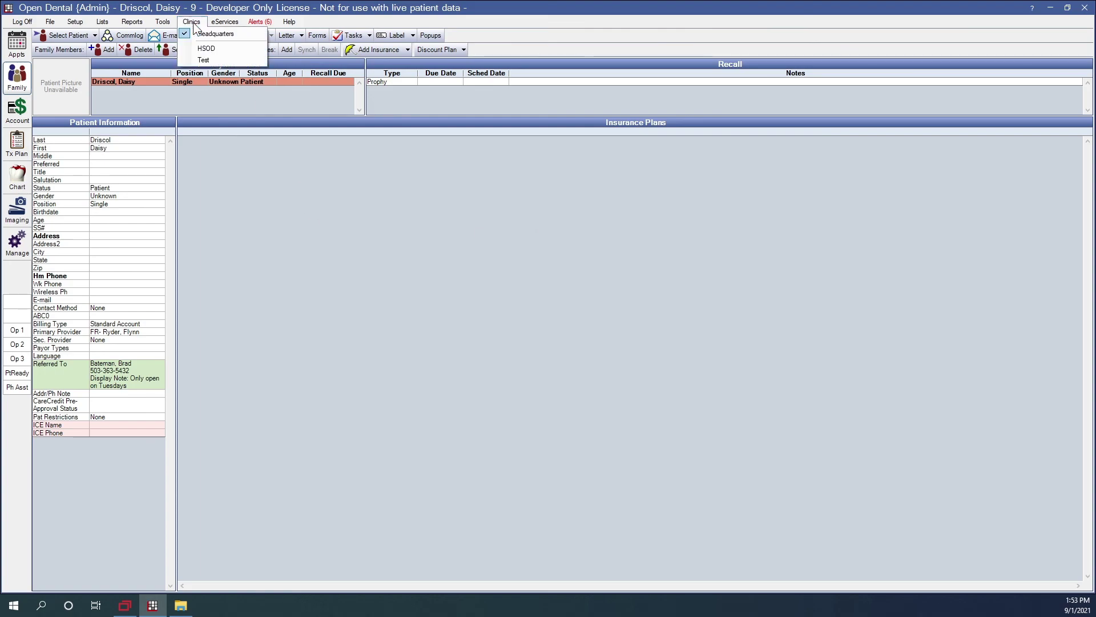
left_click(196, 50)
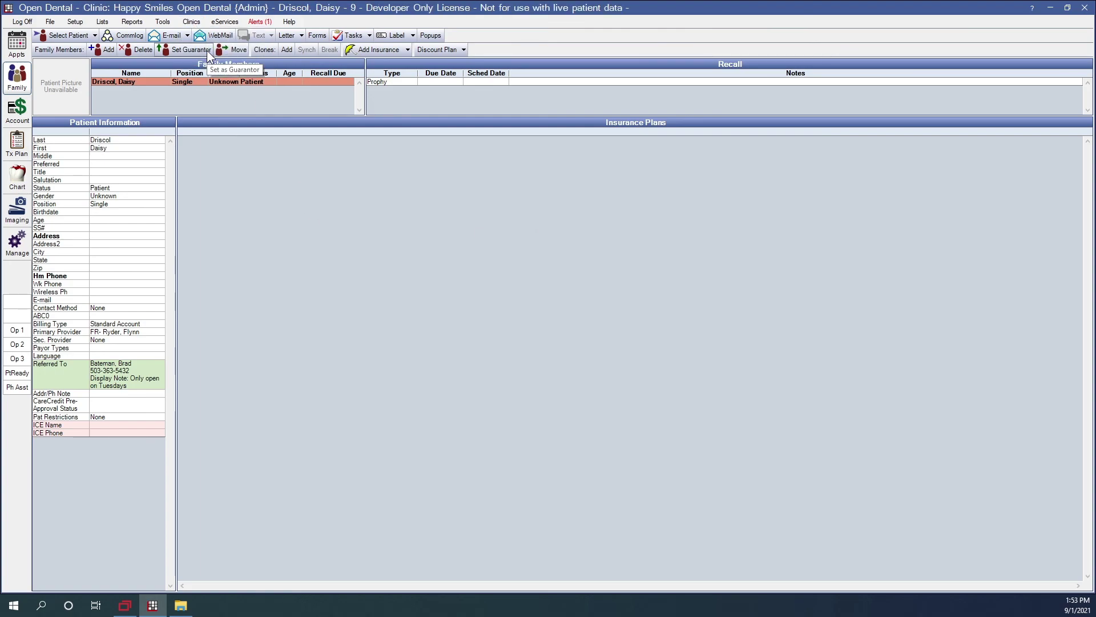
left_click(286, 39)
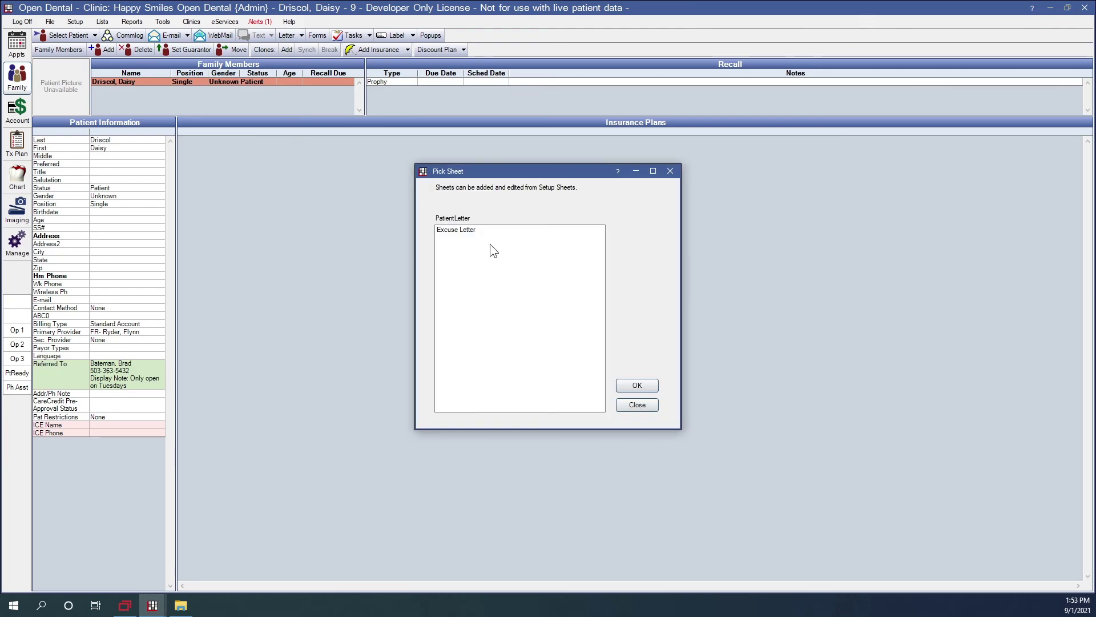
left_click(628, 384)
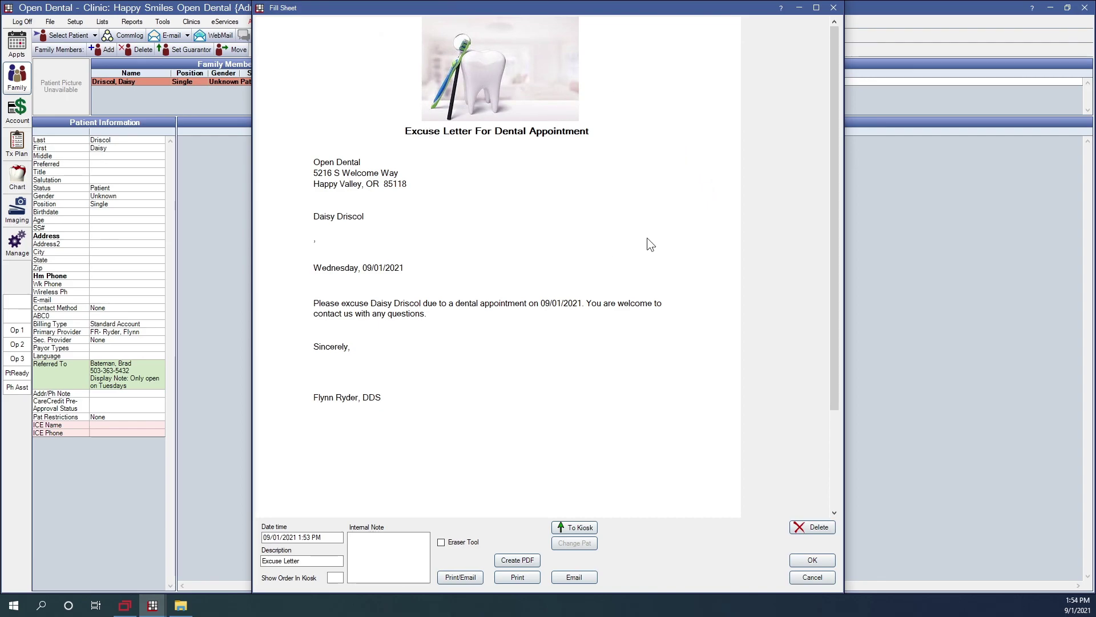
left_click(835, 9)
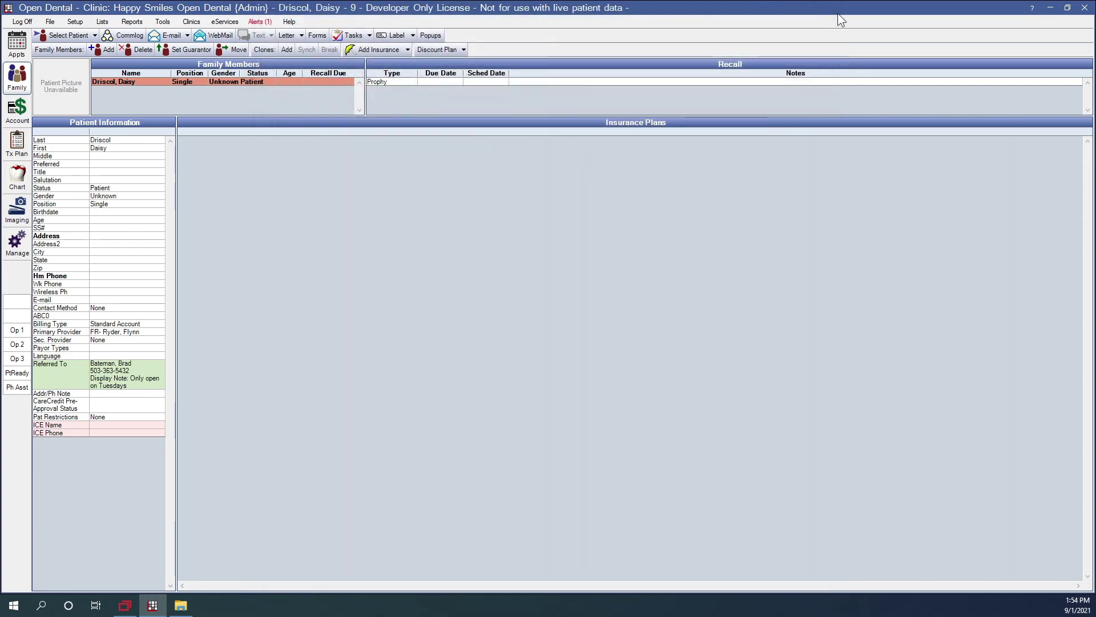
Change the clinic to Test, generate the patient's Excuse Letter to check its image, and save the letter
left_click(192, 21)
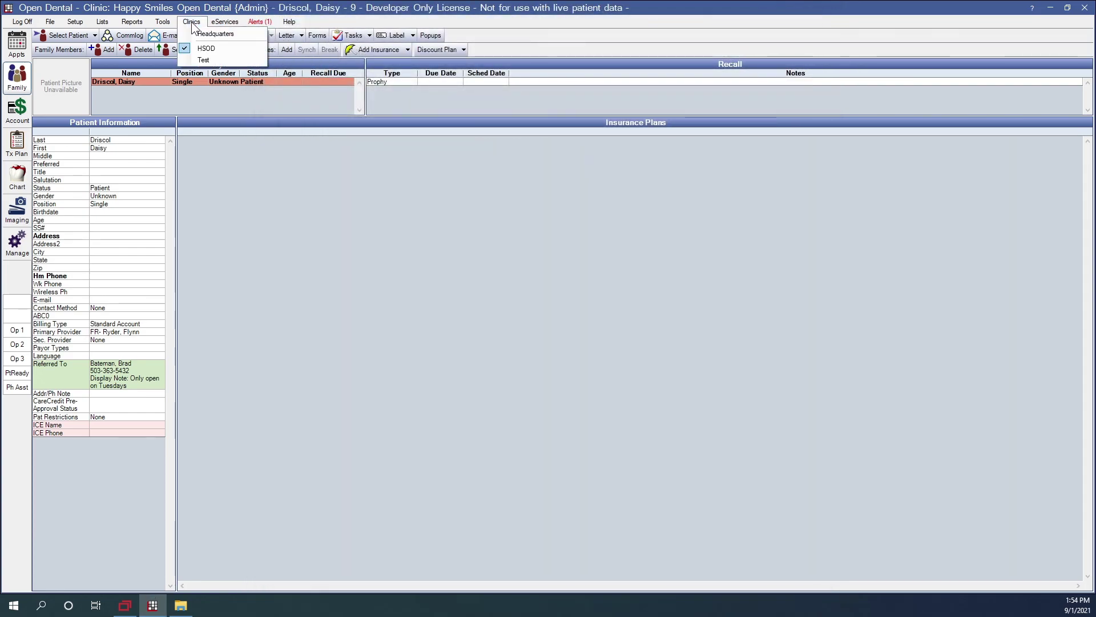
left_click(202, 60)
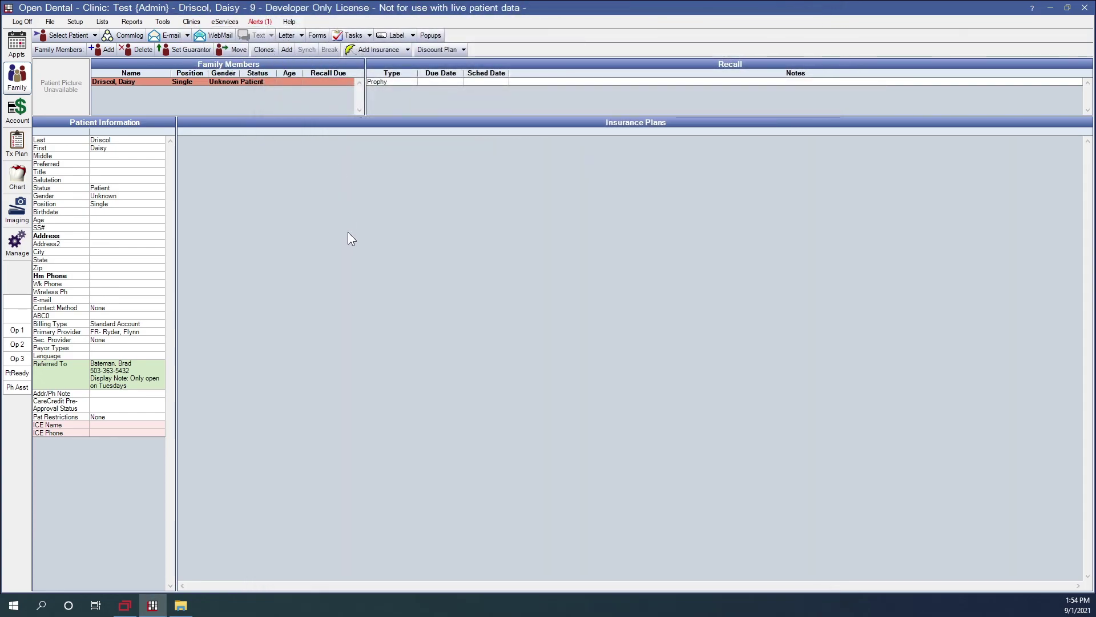
left_click(287, 35)
left_click(452, 229)
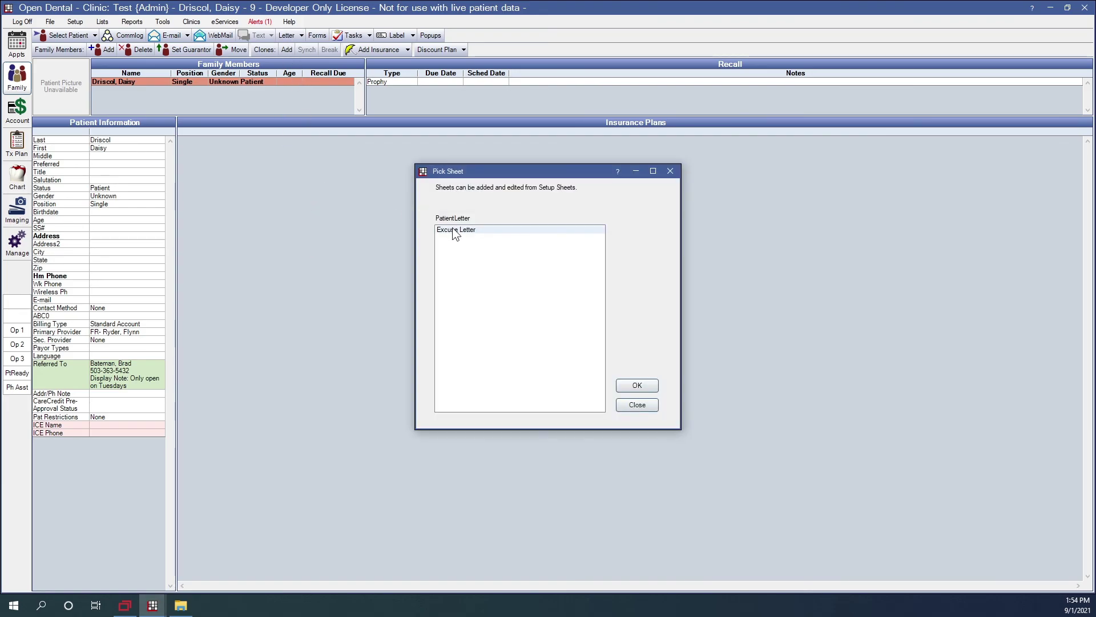
left_click(637, 385)
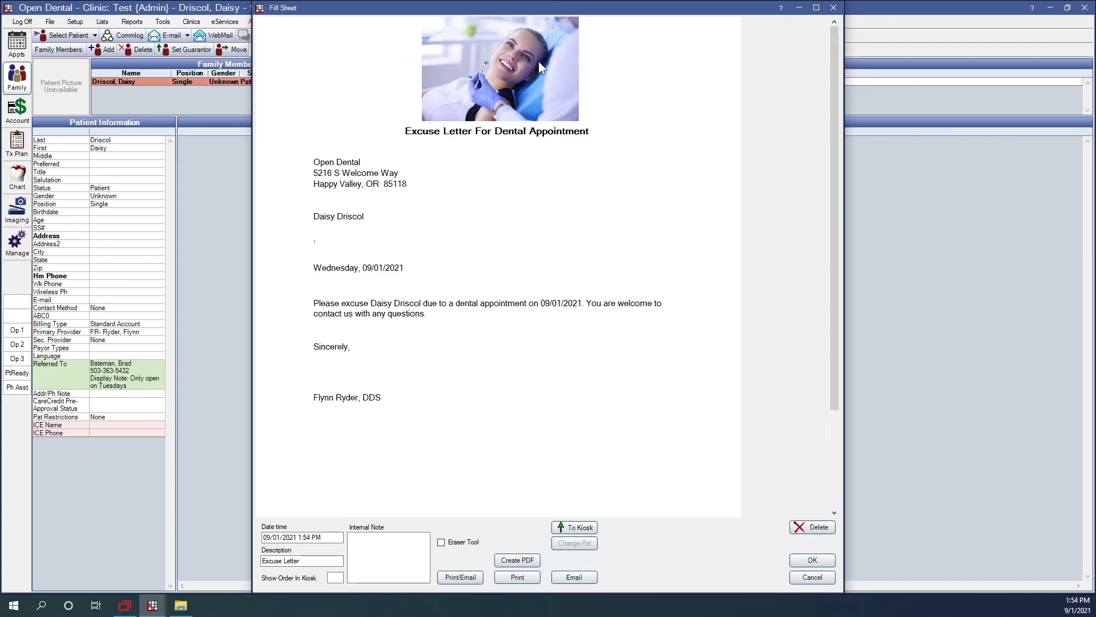
left_click(799, 560)
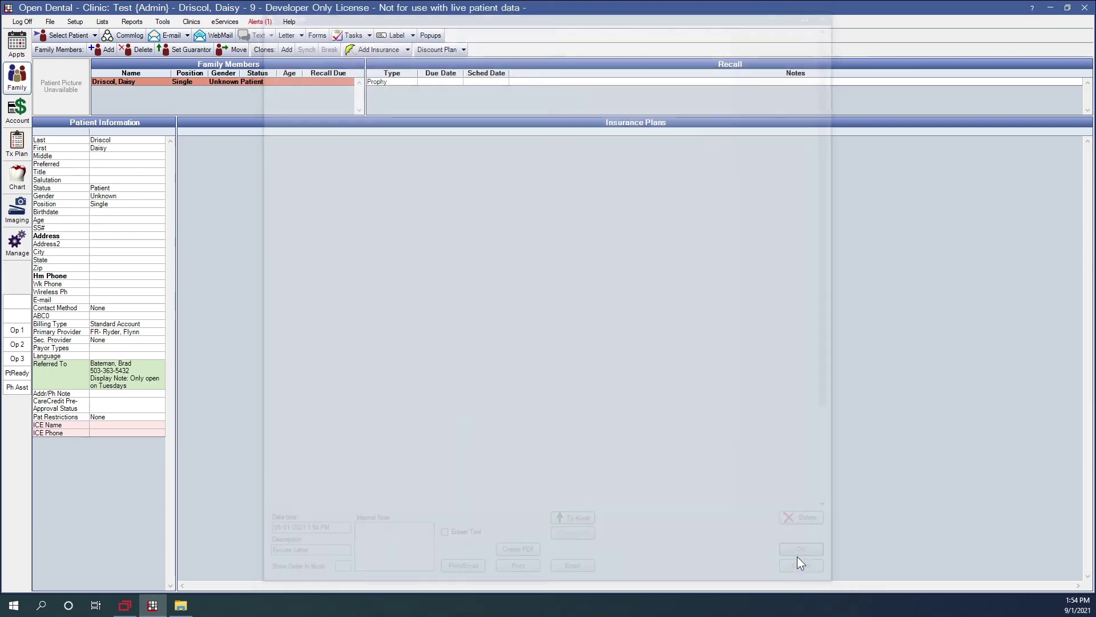